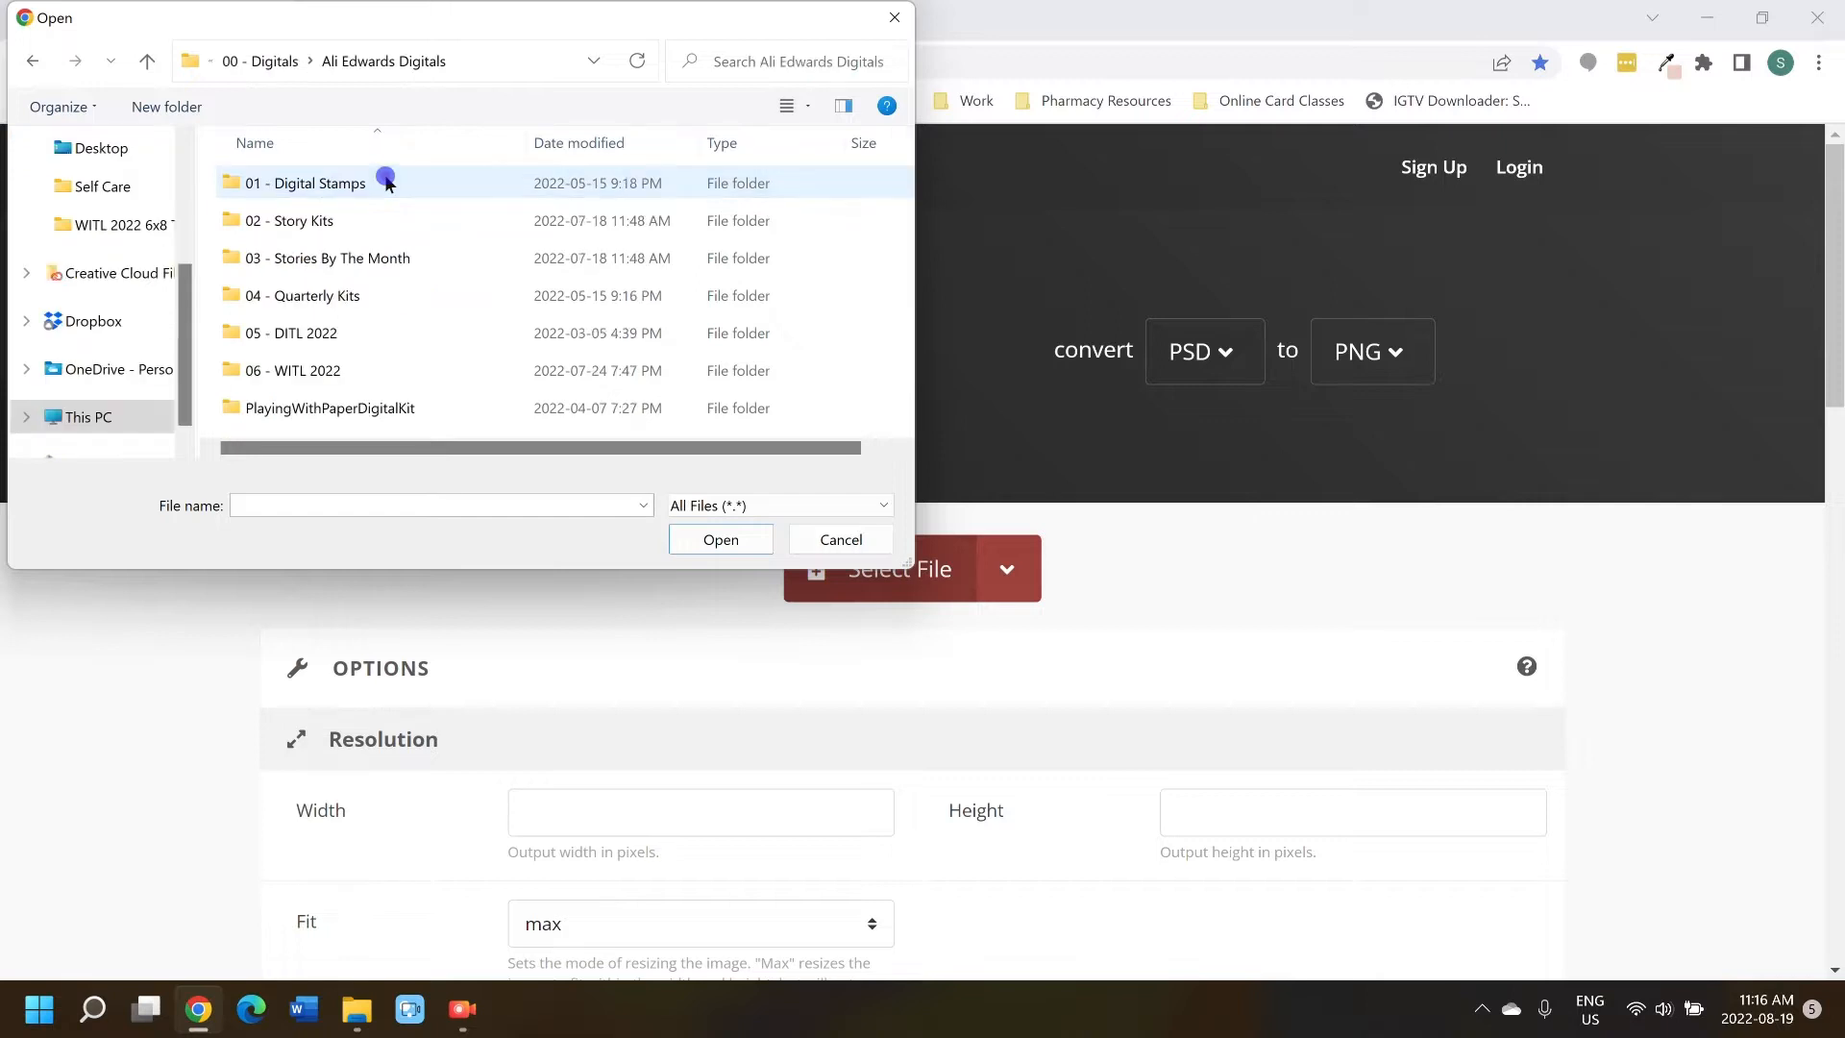
- Load AEdwards_WITL6x8Vol9(2022)_1.psd from the WITL 2022 6x8 Templates (Vol 9) folder inside 06 - WITL 2022 into the converter
double_click(341, 381)
left_click(428, 183)
double_click(427, 183)
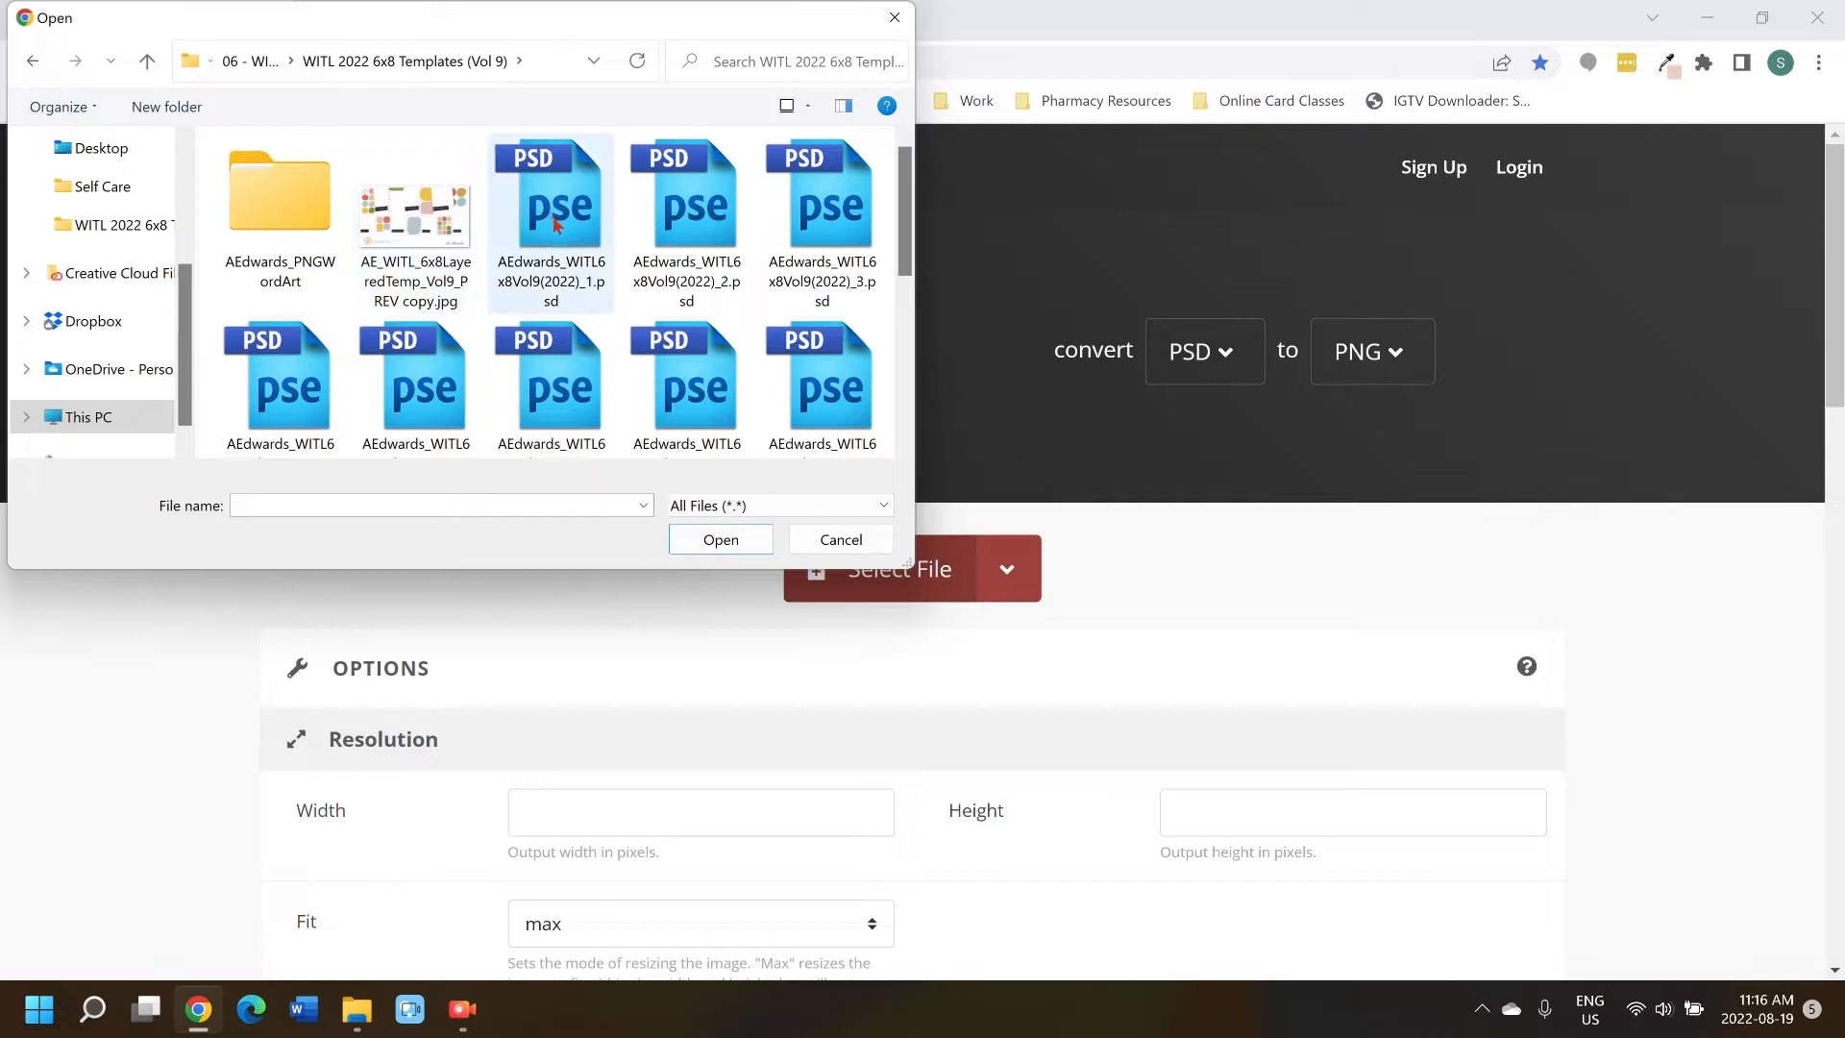
scroll(552, 245, "down", 5)
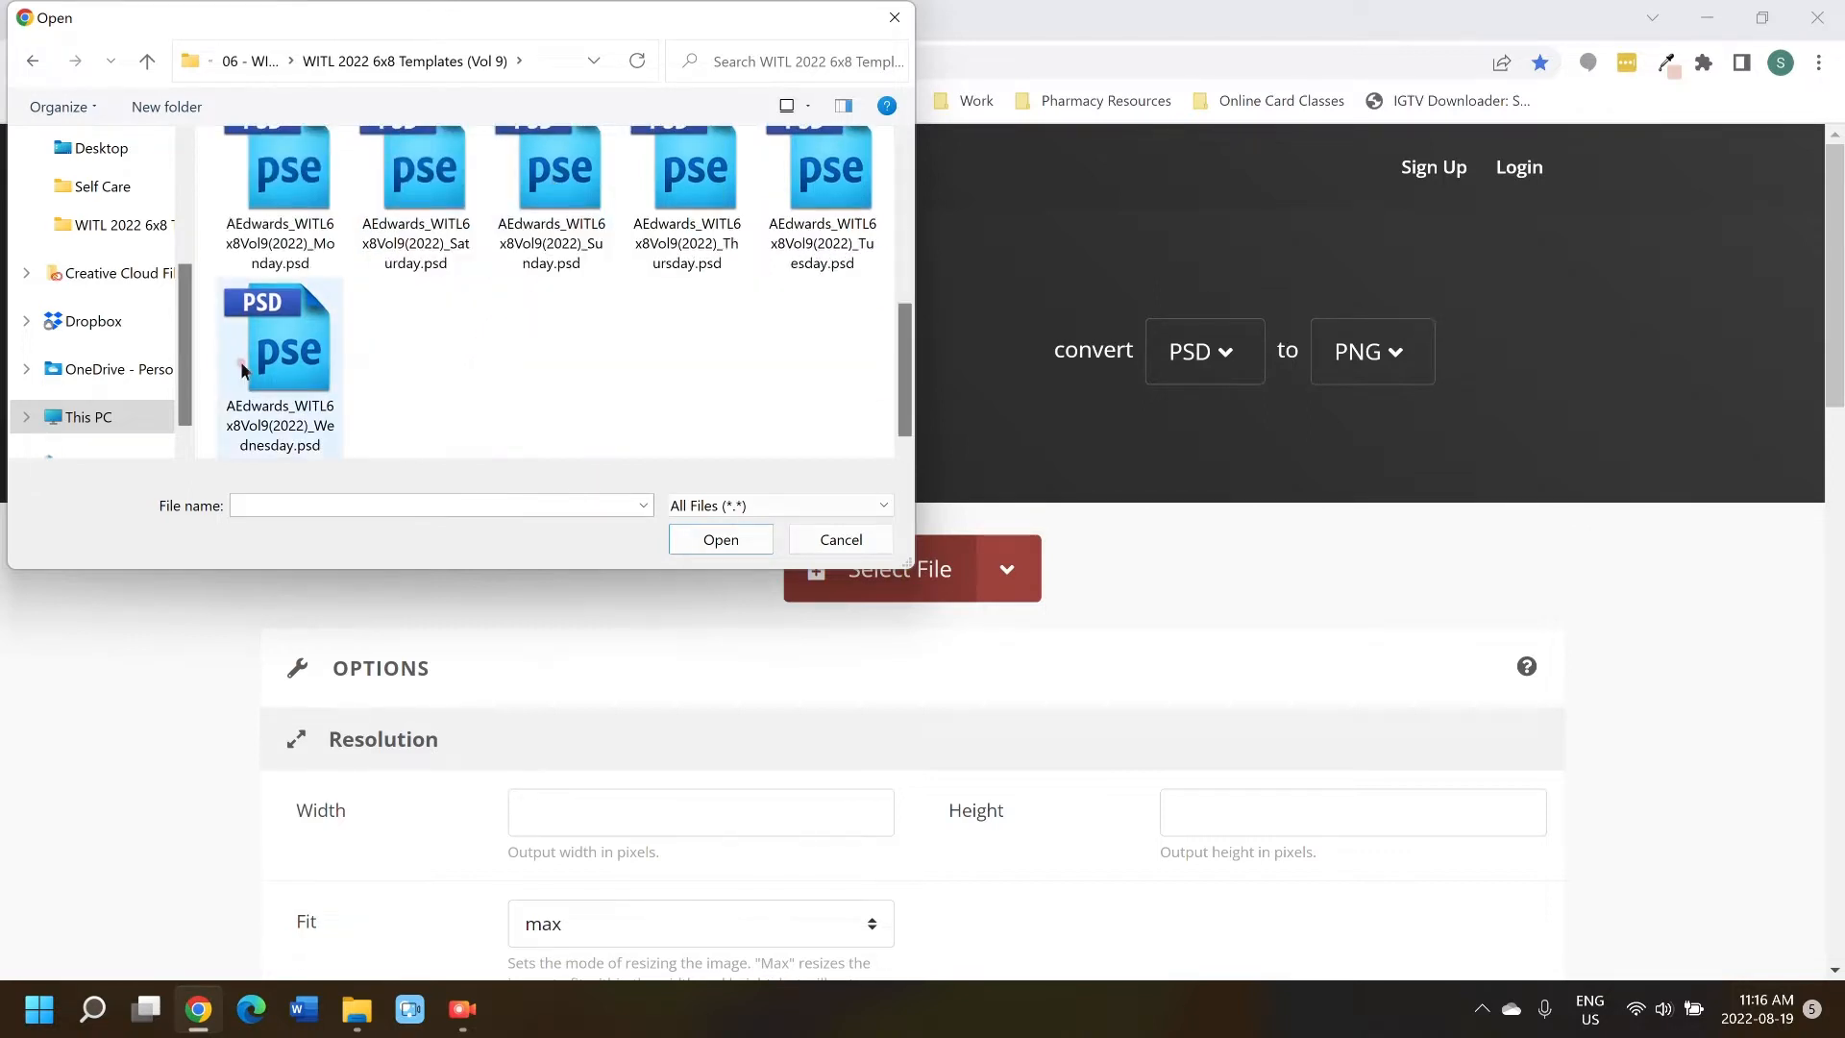
scroll(631, 350, "up", 2)
scroll(817, 384, "down", 1)
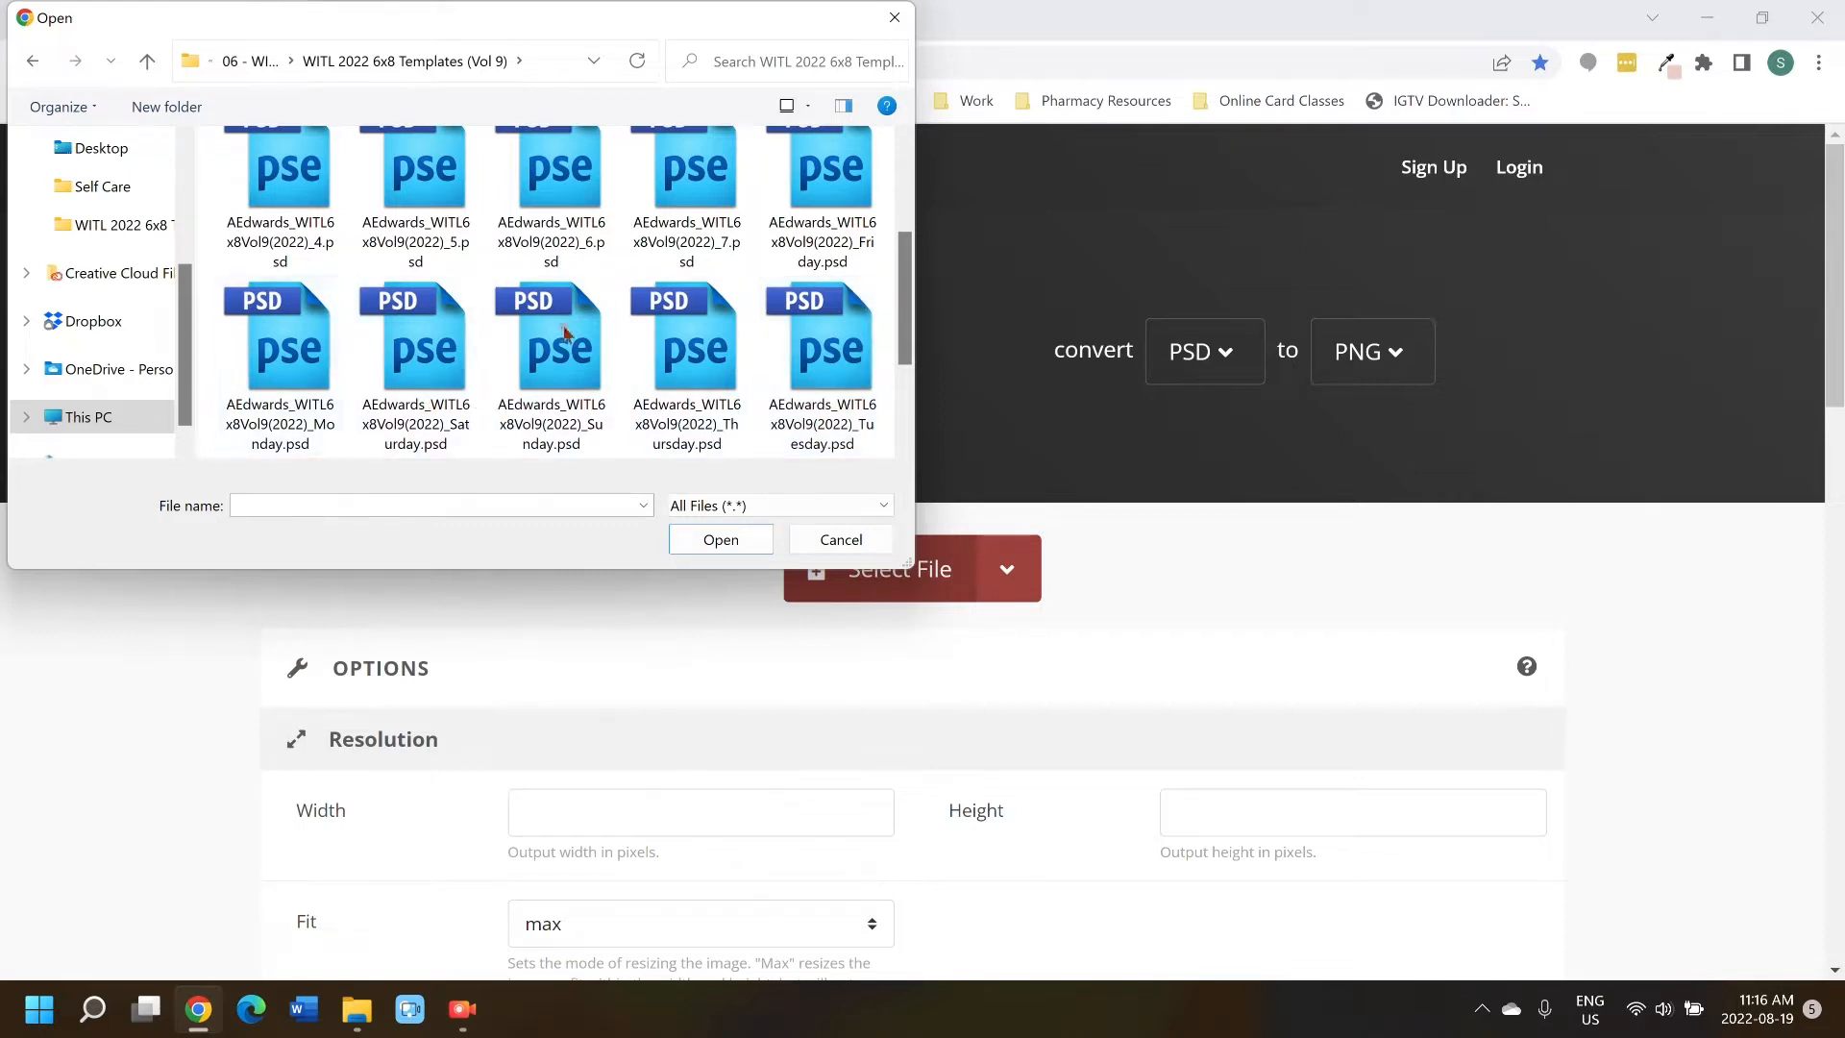
scroll(663, 372, "up", 1)
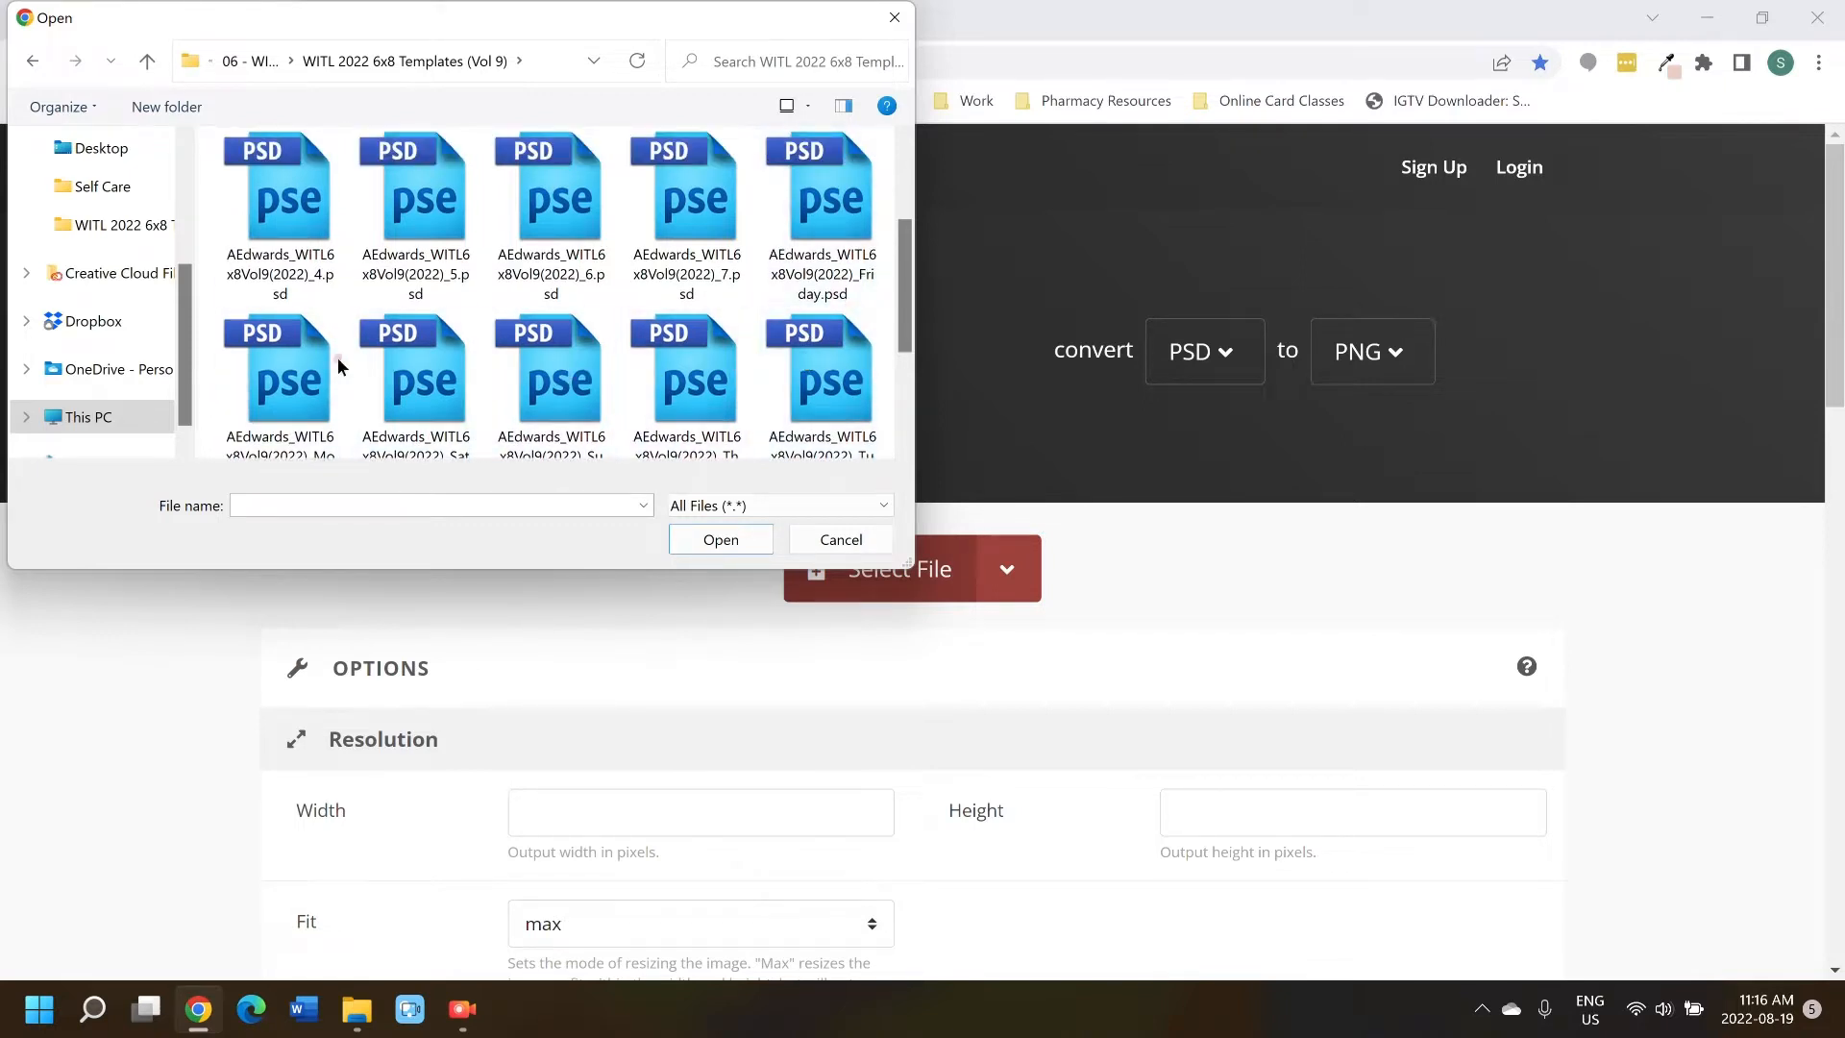
scroll(490, 332, "down", 1)
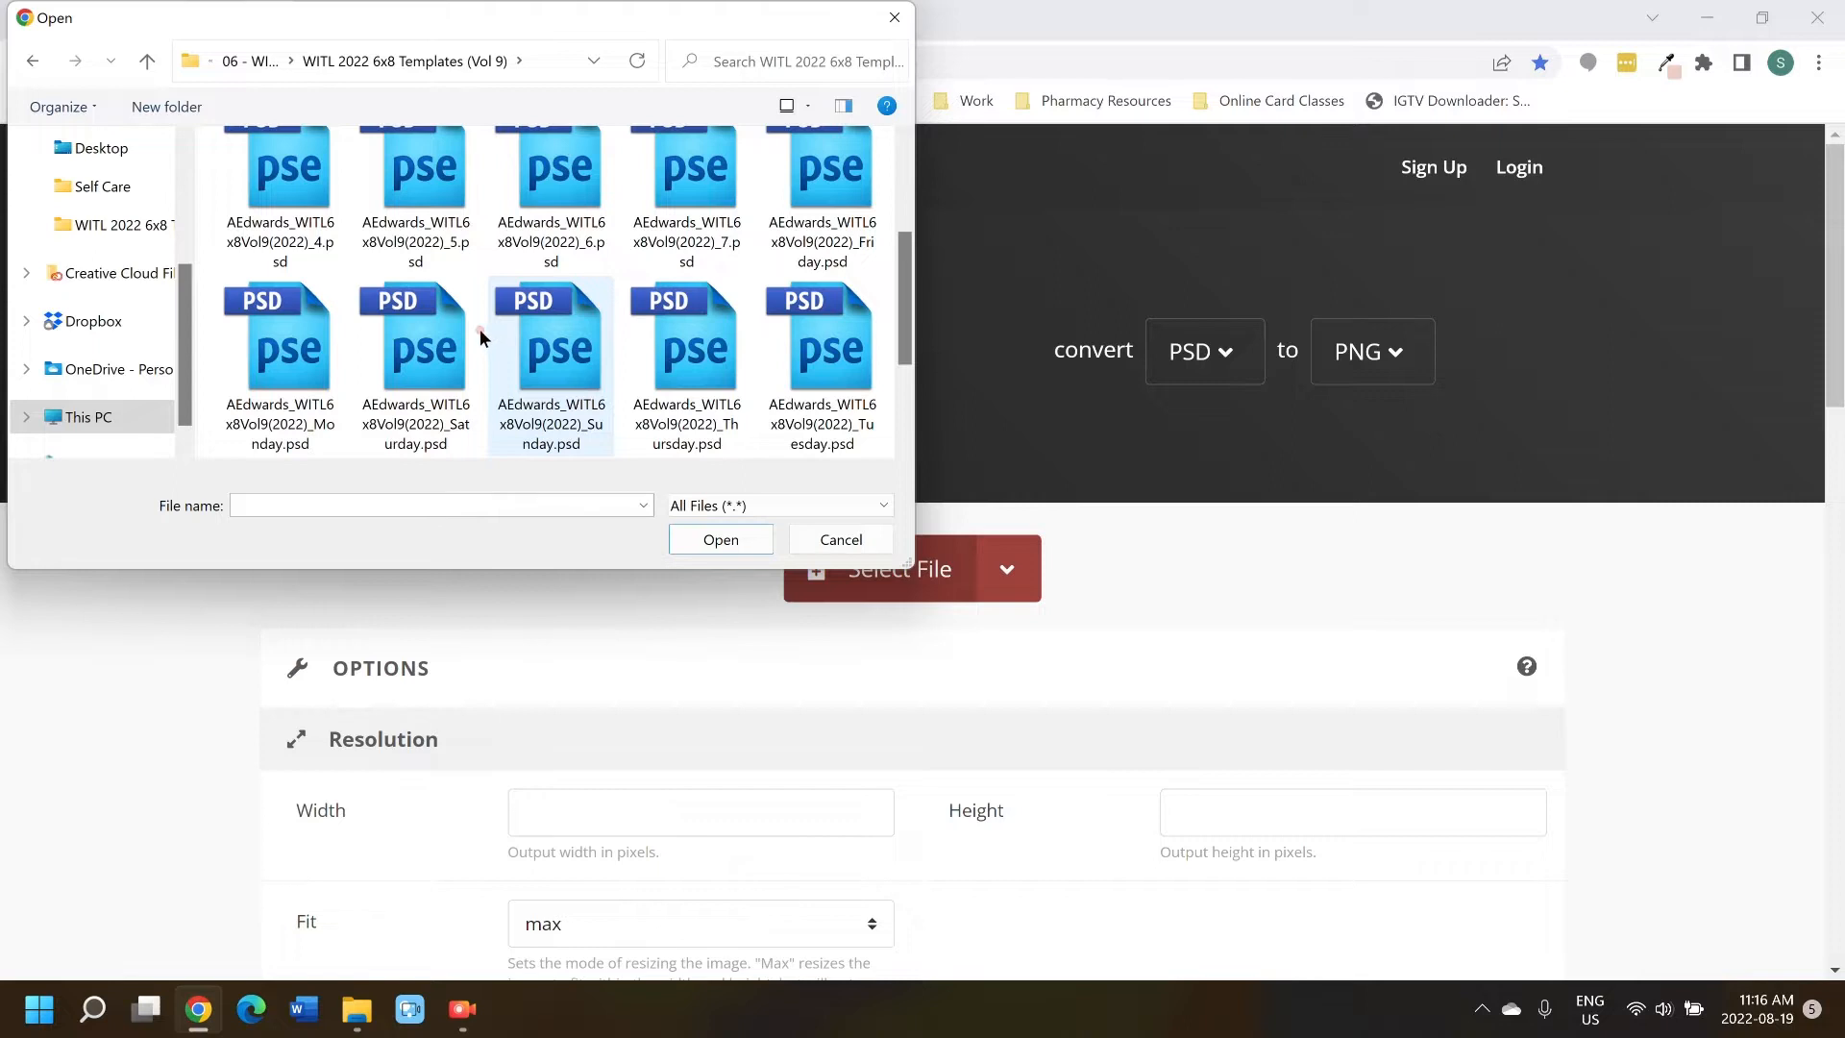
scroll(344, 336, "up", 3)
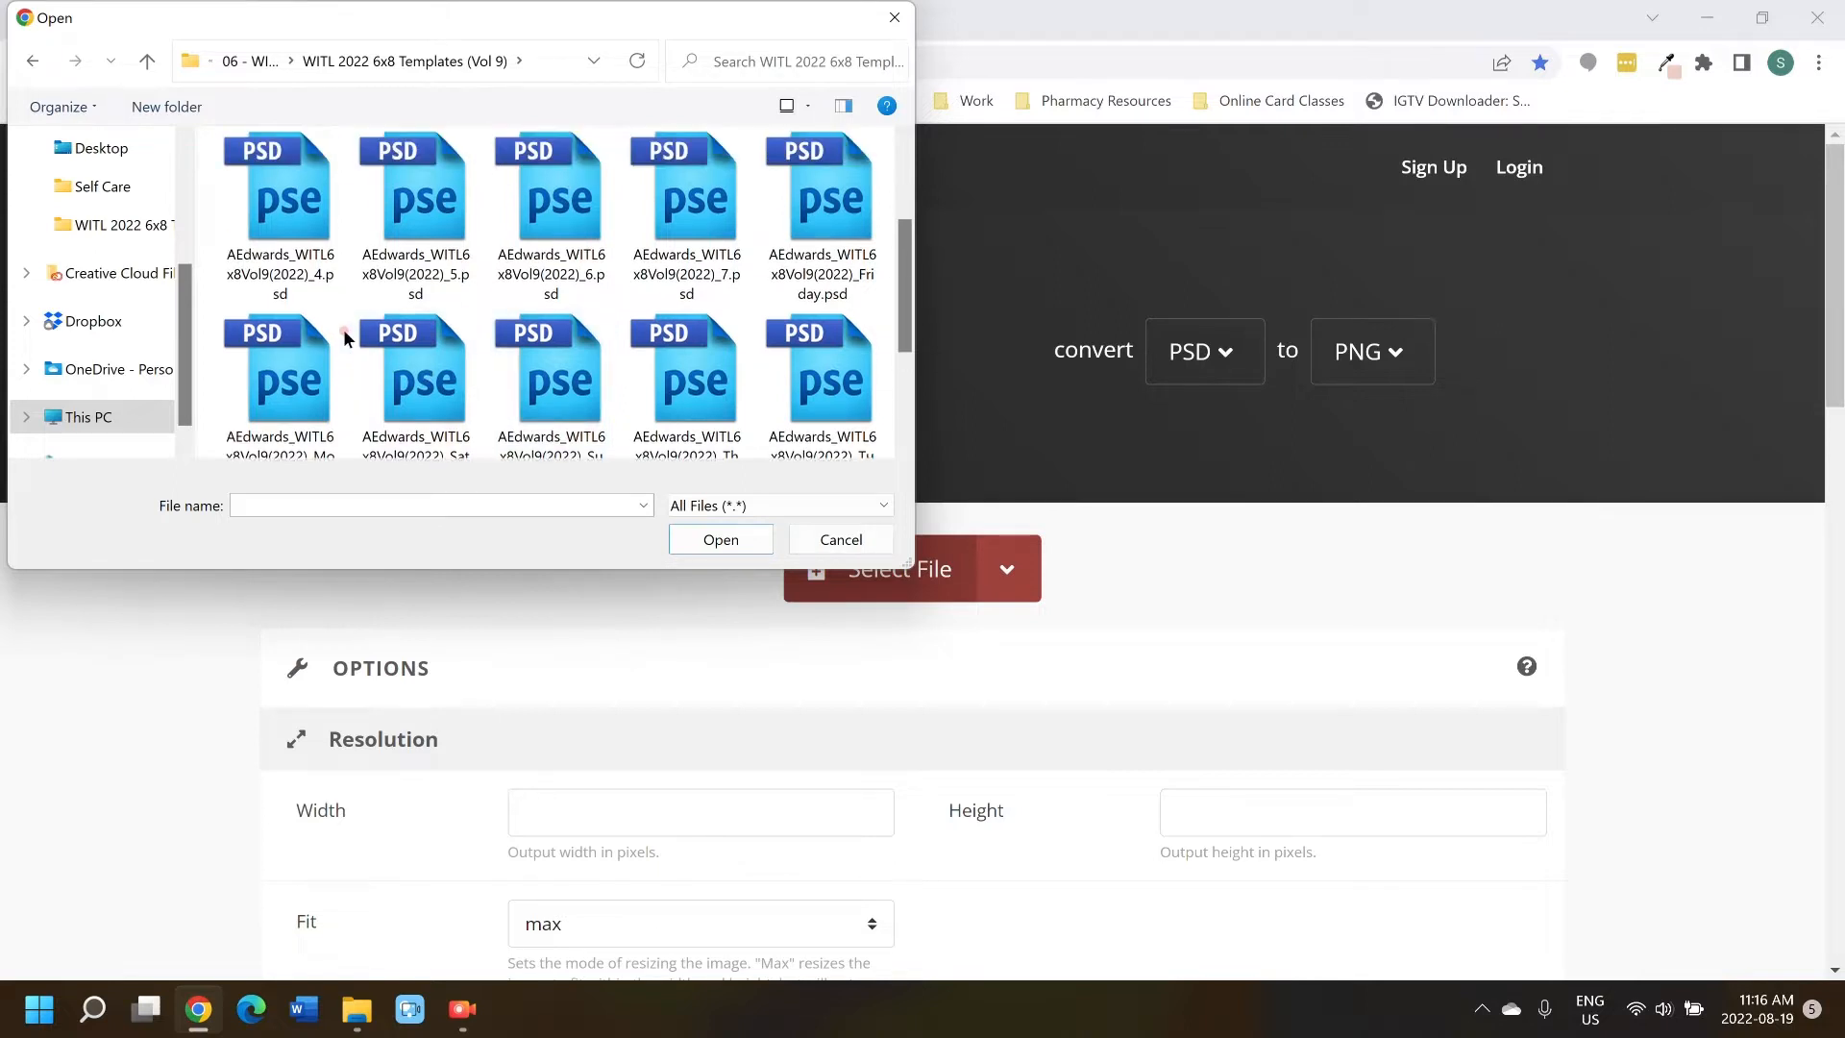
left_click(555, 182)
double_click(555, 183)
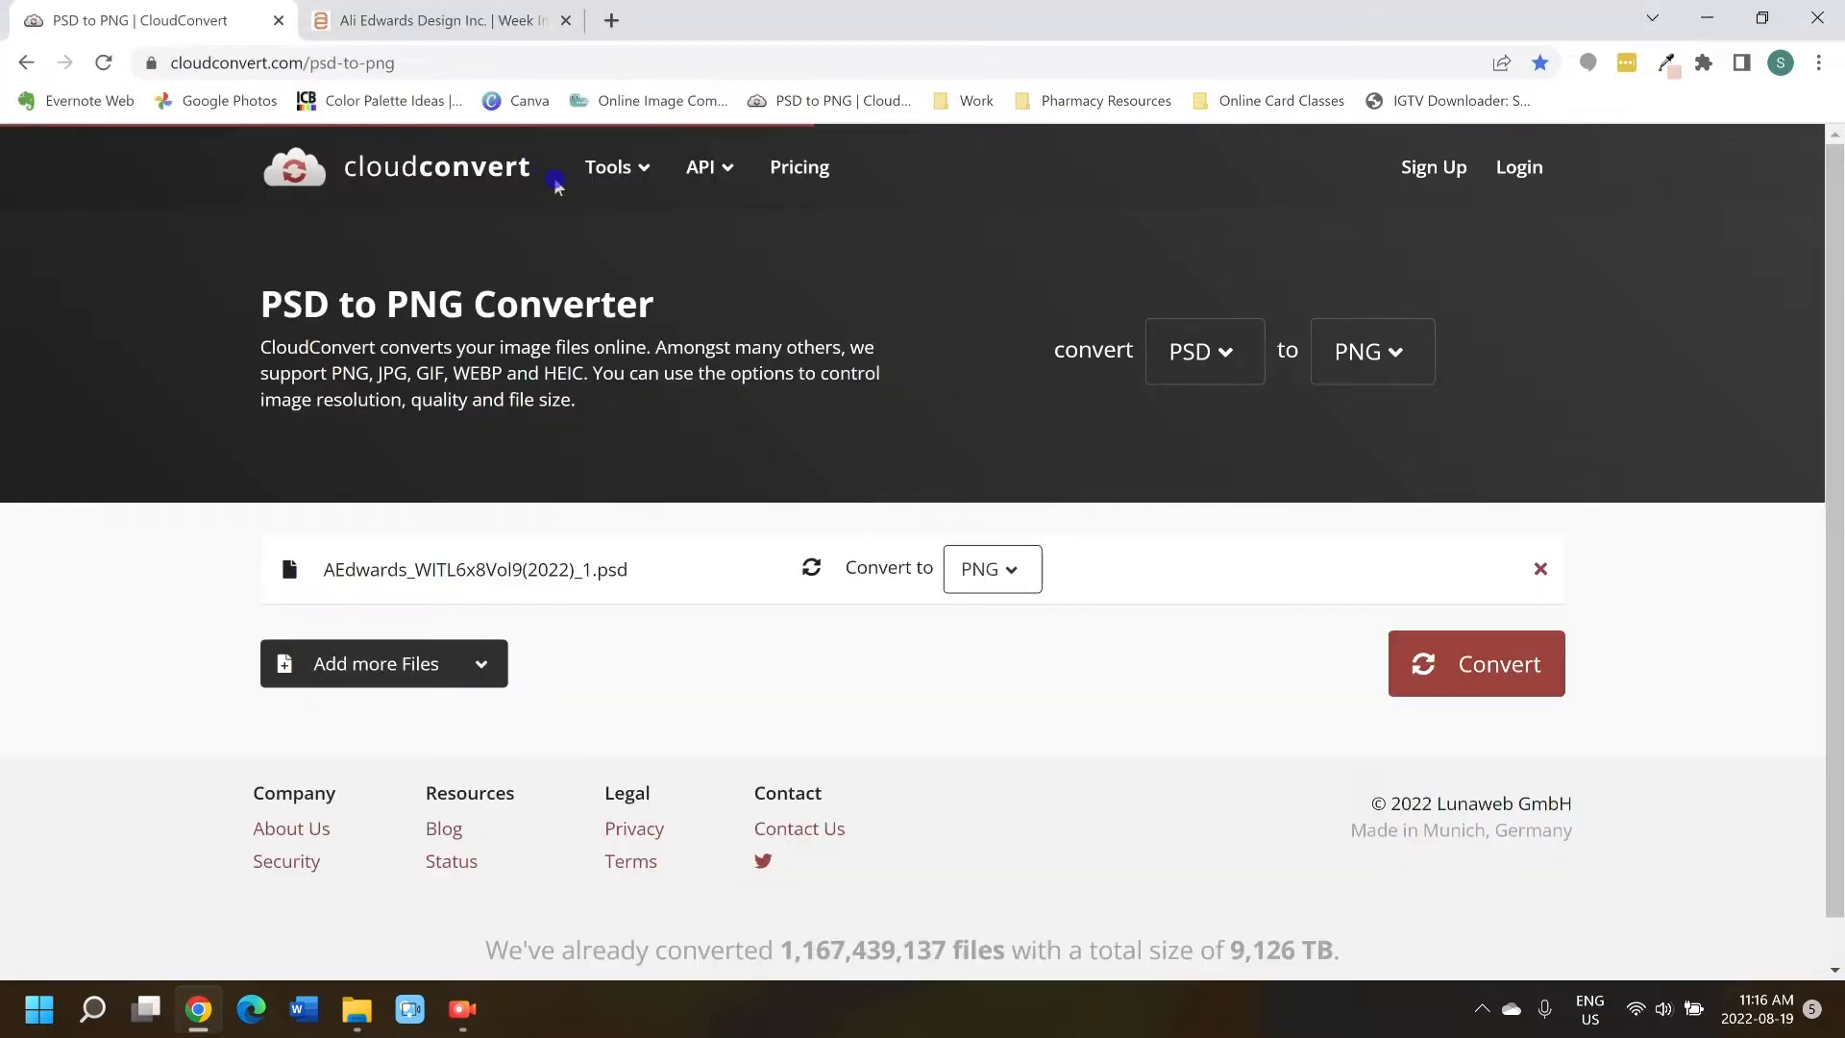
- Convert the loaded PSD template with PNG as the output format, review the result, and download the converted file
left_click(1022, 574)
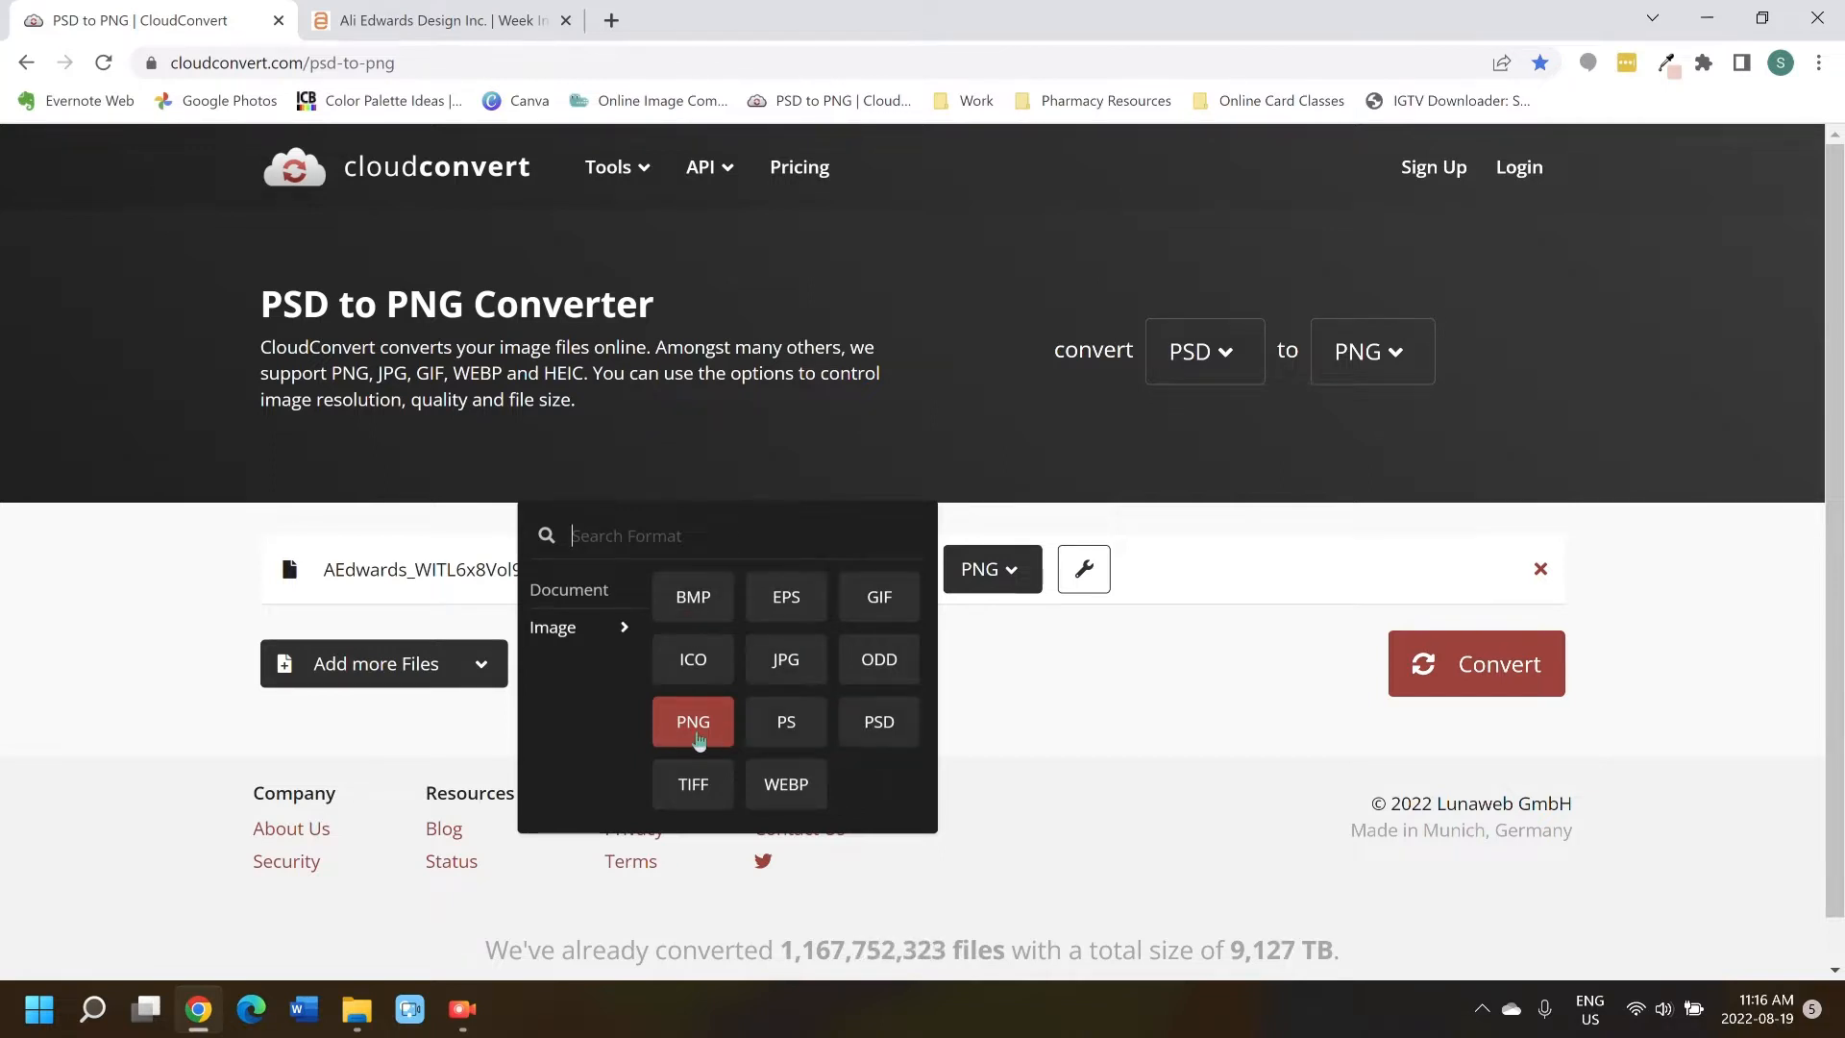
left_click(1056, 720)
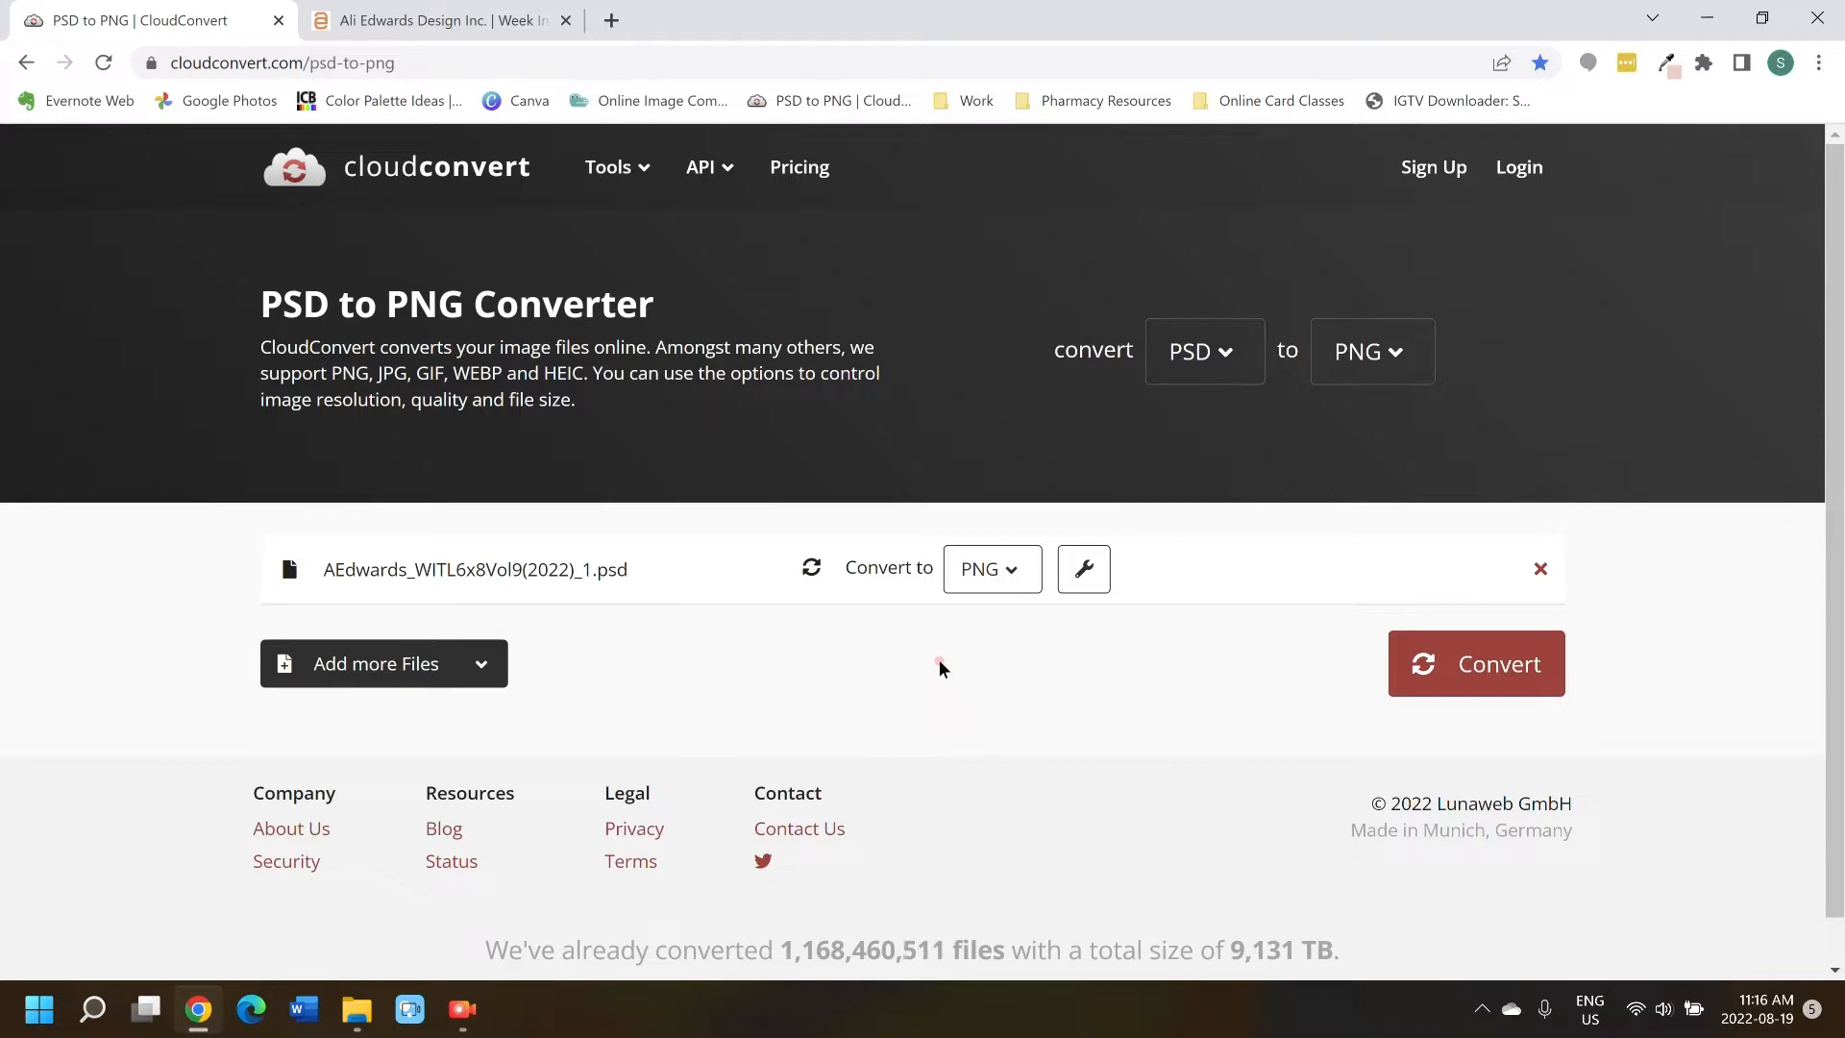
left_click(1502, 662)
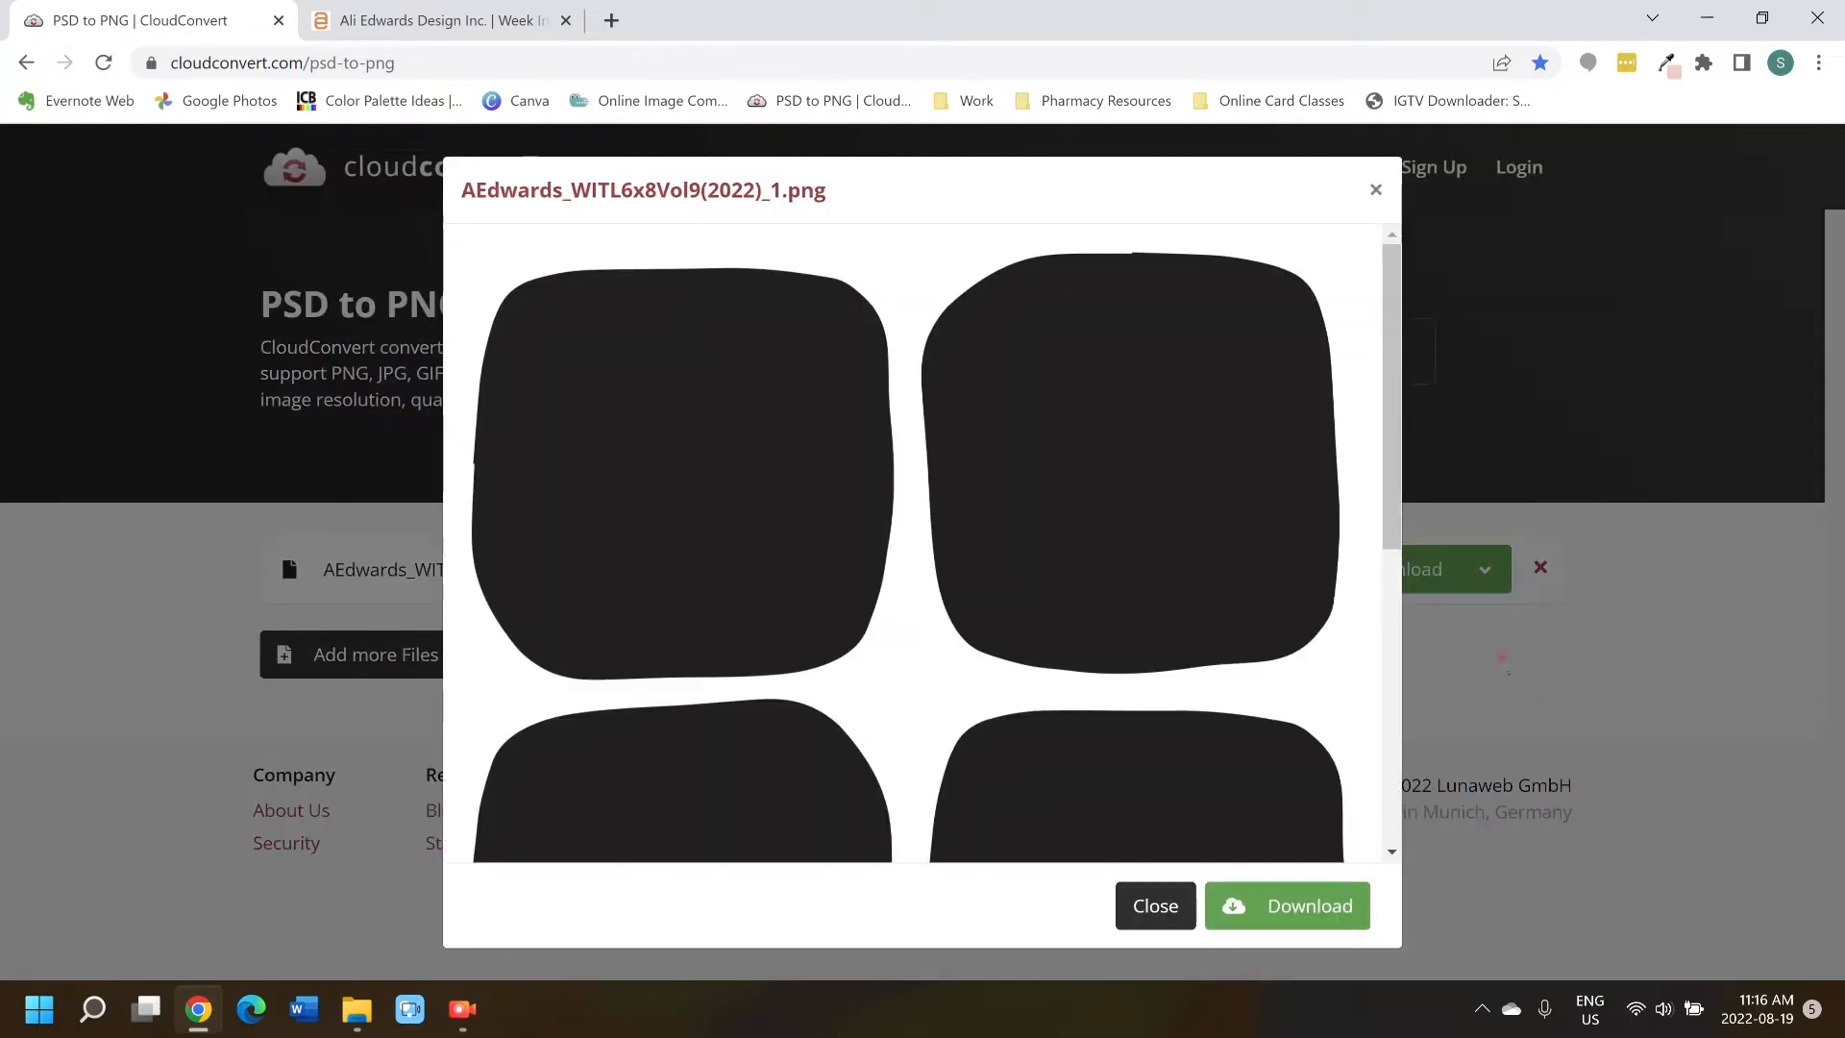
scroll(1071, 640, "down", 6)
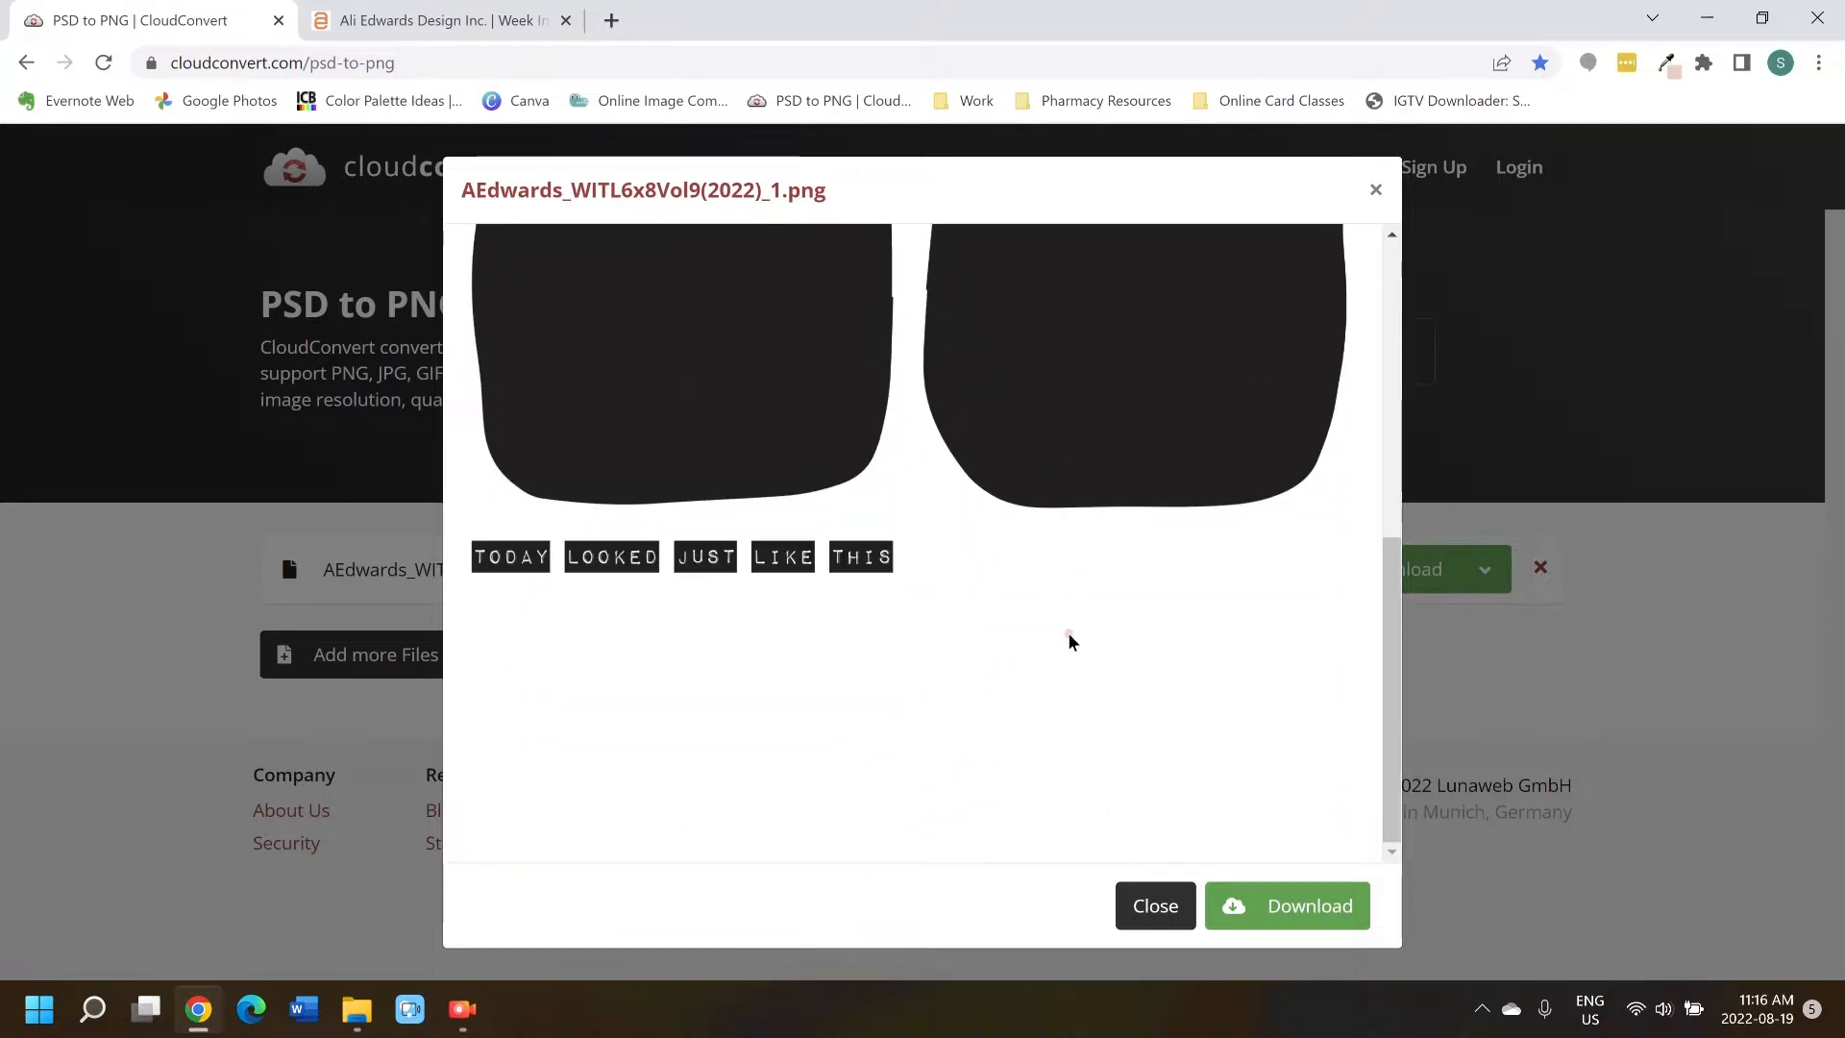
scroll(1071, 641, "up", 6)
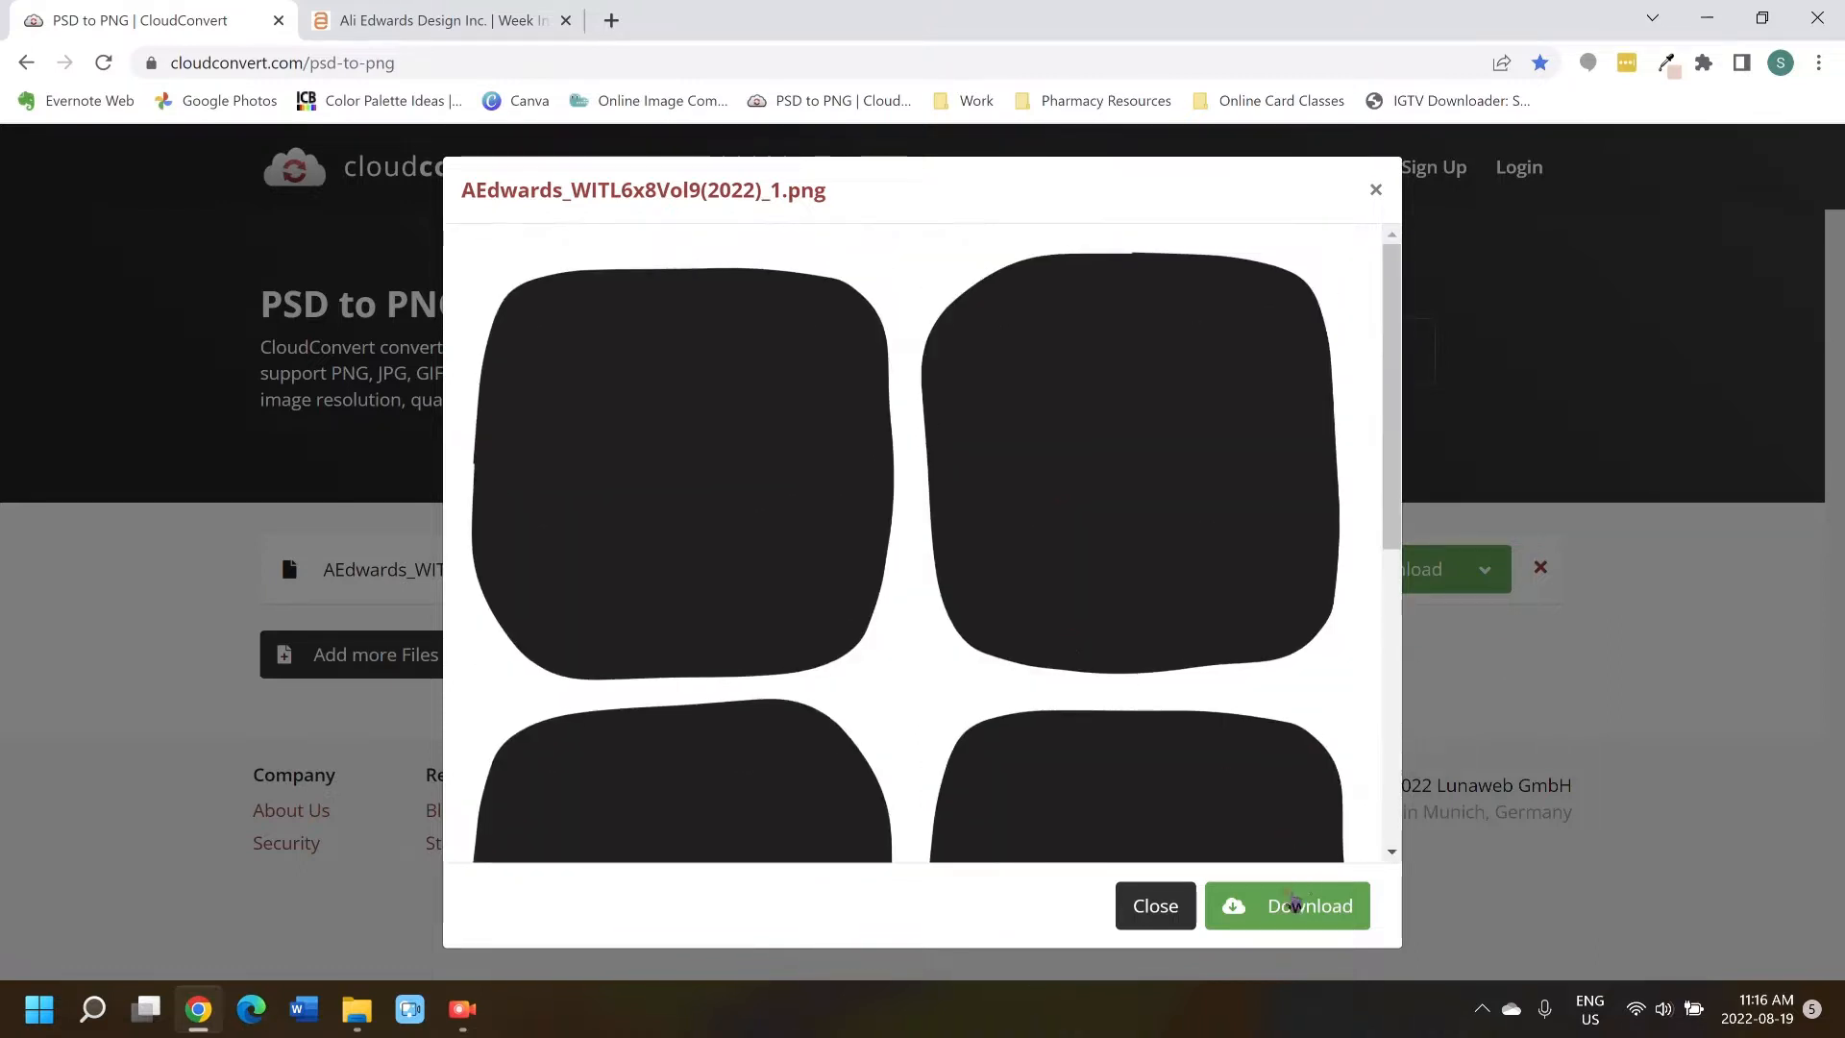
left_click(1296, 899)
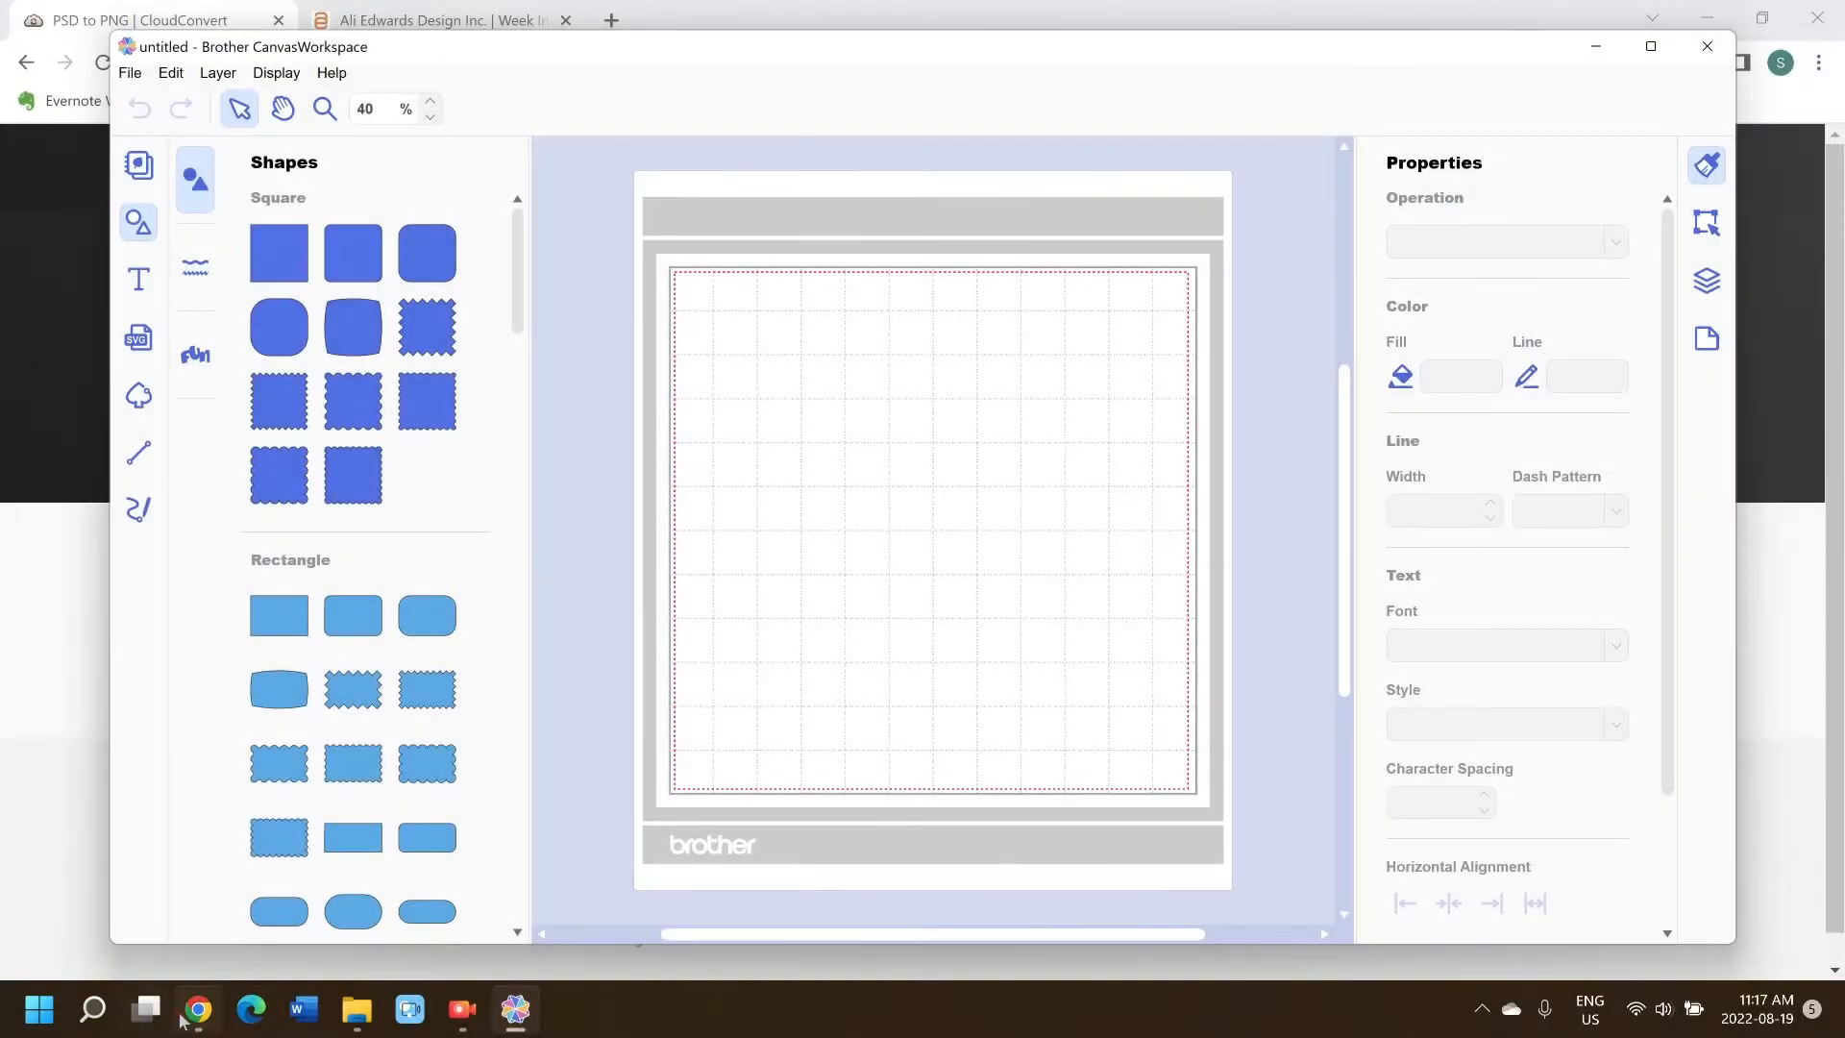
- Try placing AEdwards_WITL6x8Vol9(2022)_1.png from the Downloads folder directly on the Brother CanvasWorkspace mat and delete the placed image
left_click(357, 1009)
left_click(360, 340)
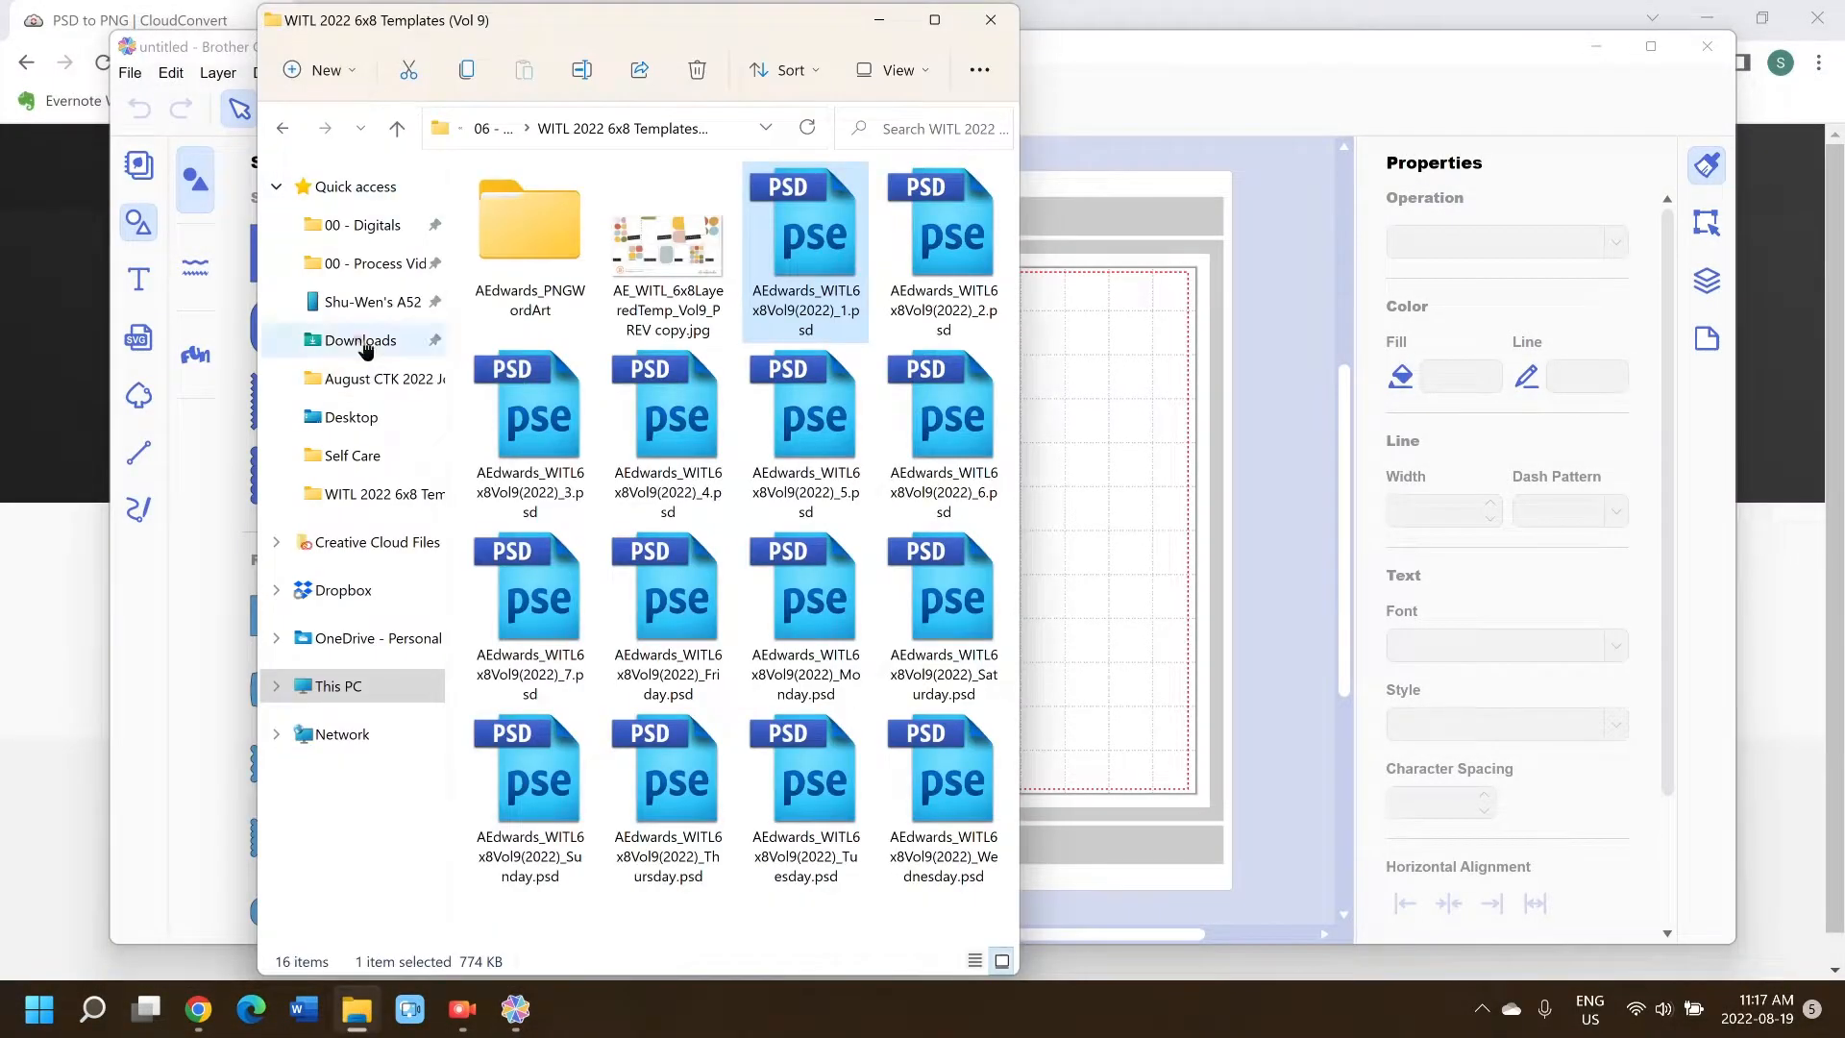
left_click_drag(661, 276, 1052, 363)
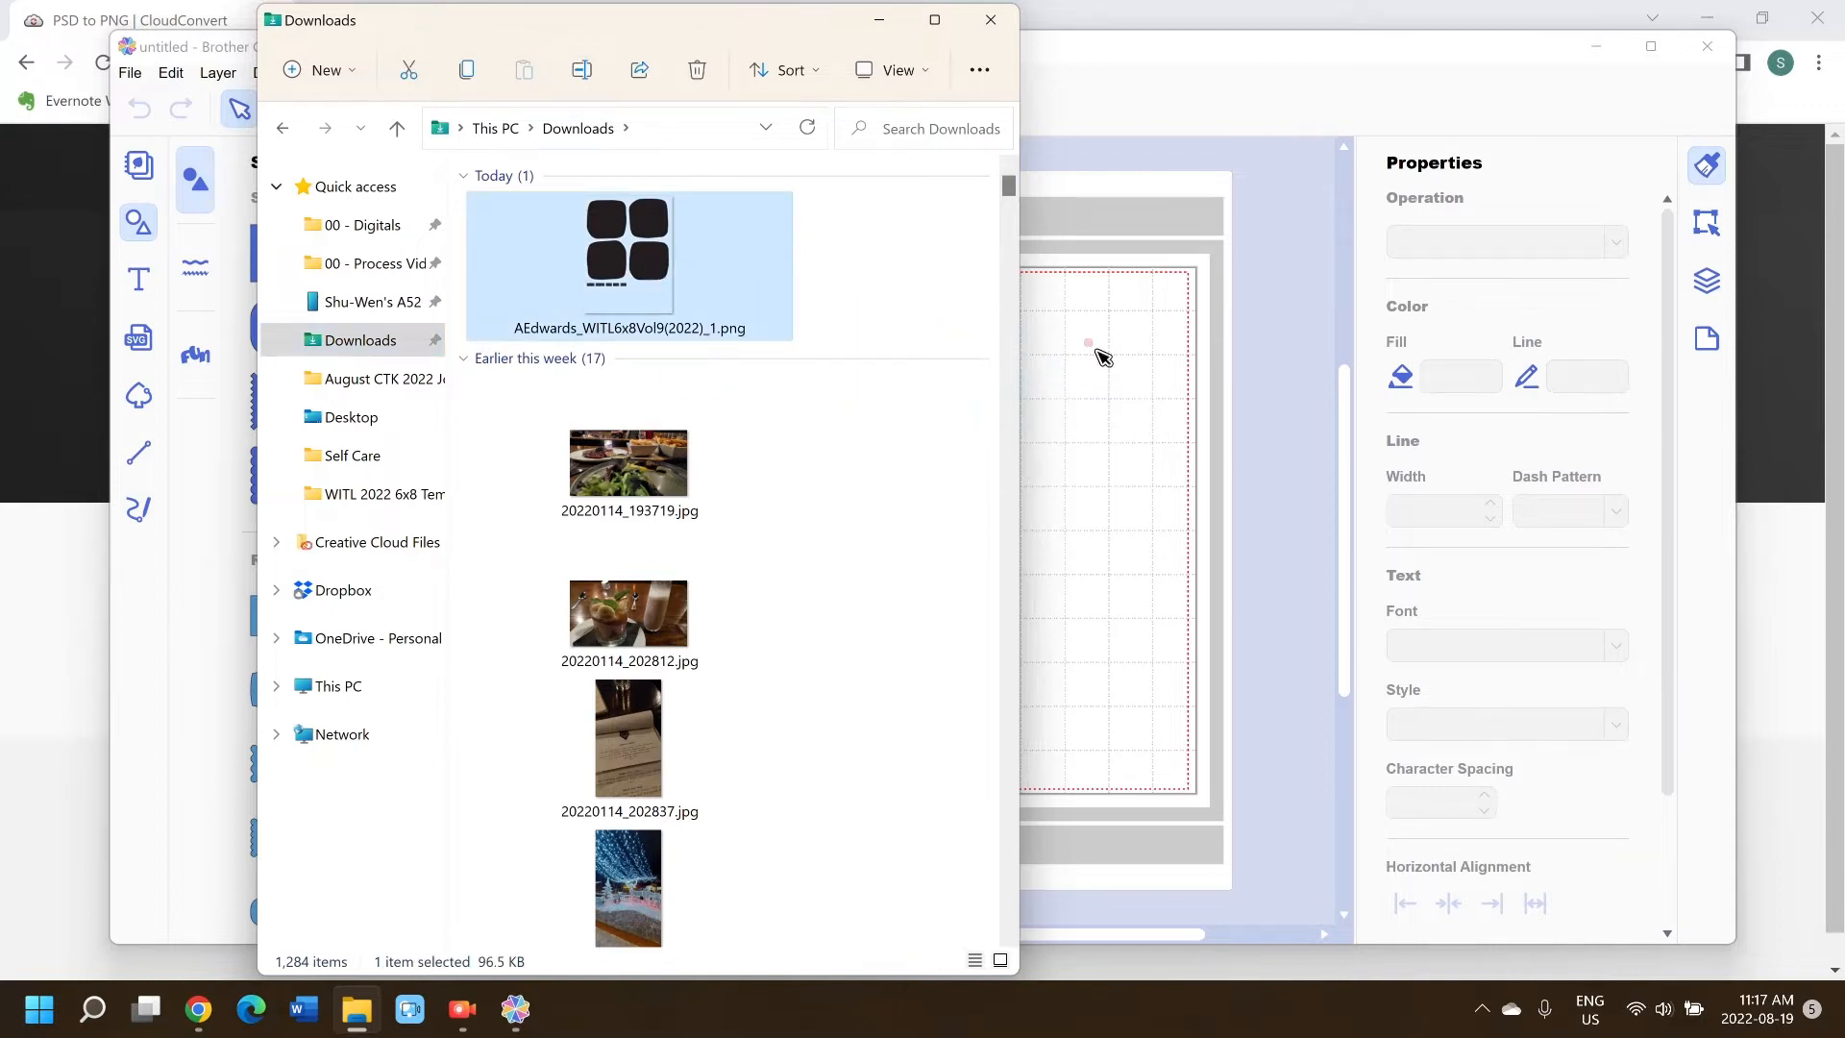
left_click_drag(1122, 437, 1029, 444)
left_click(836, 480)
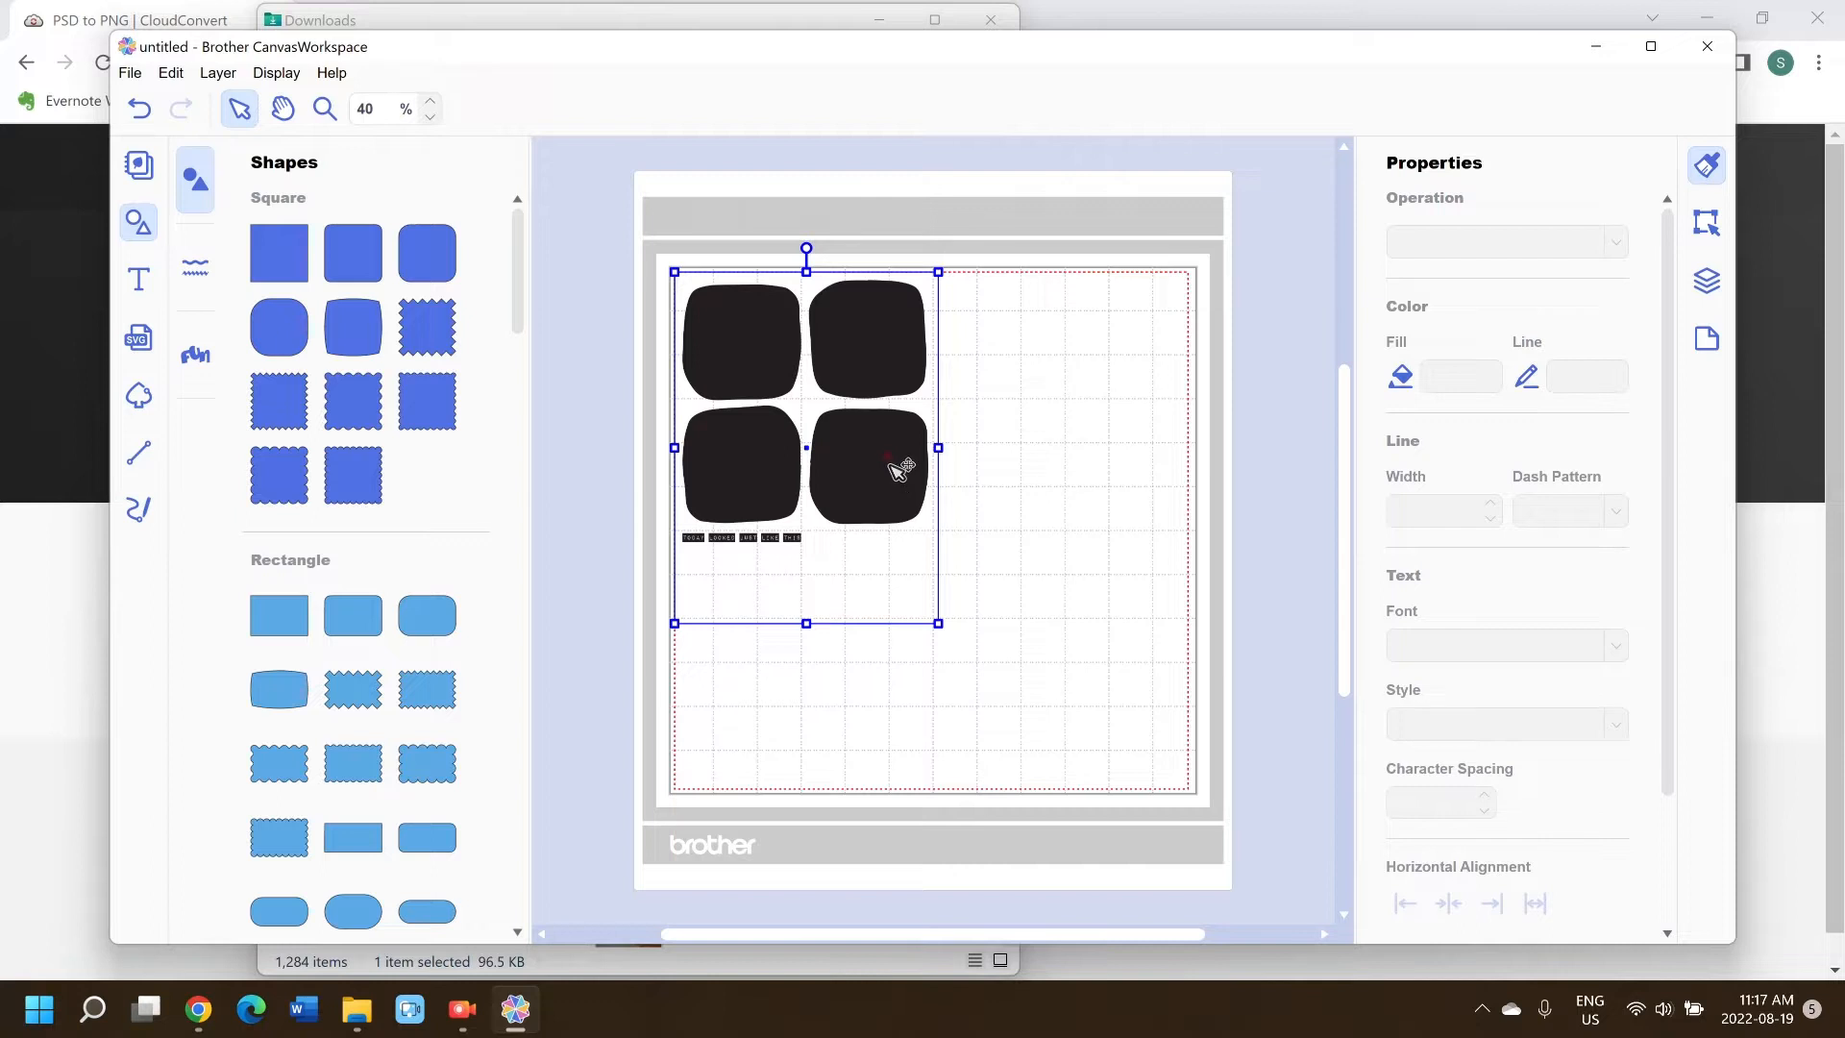
key("Delete")
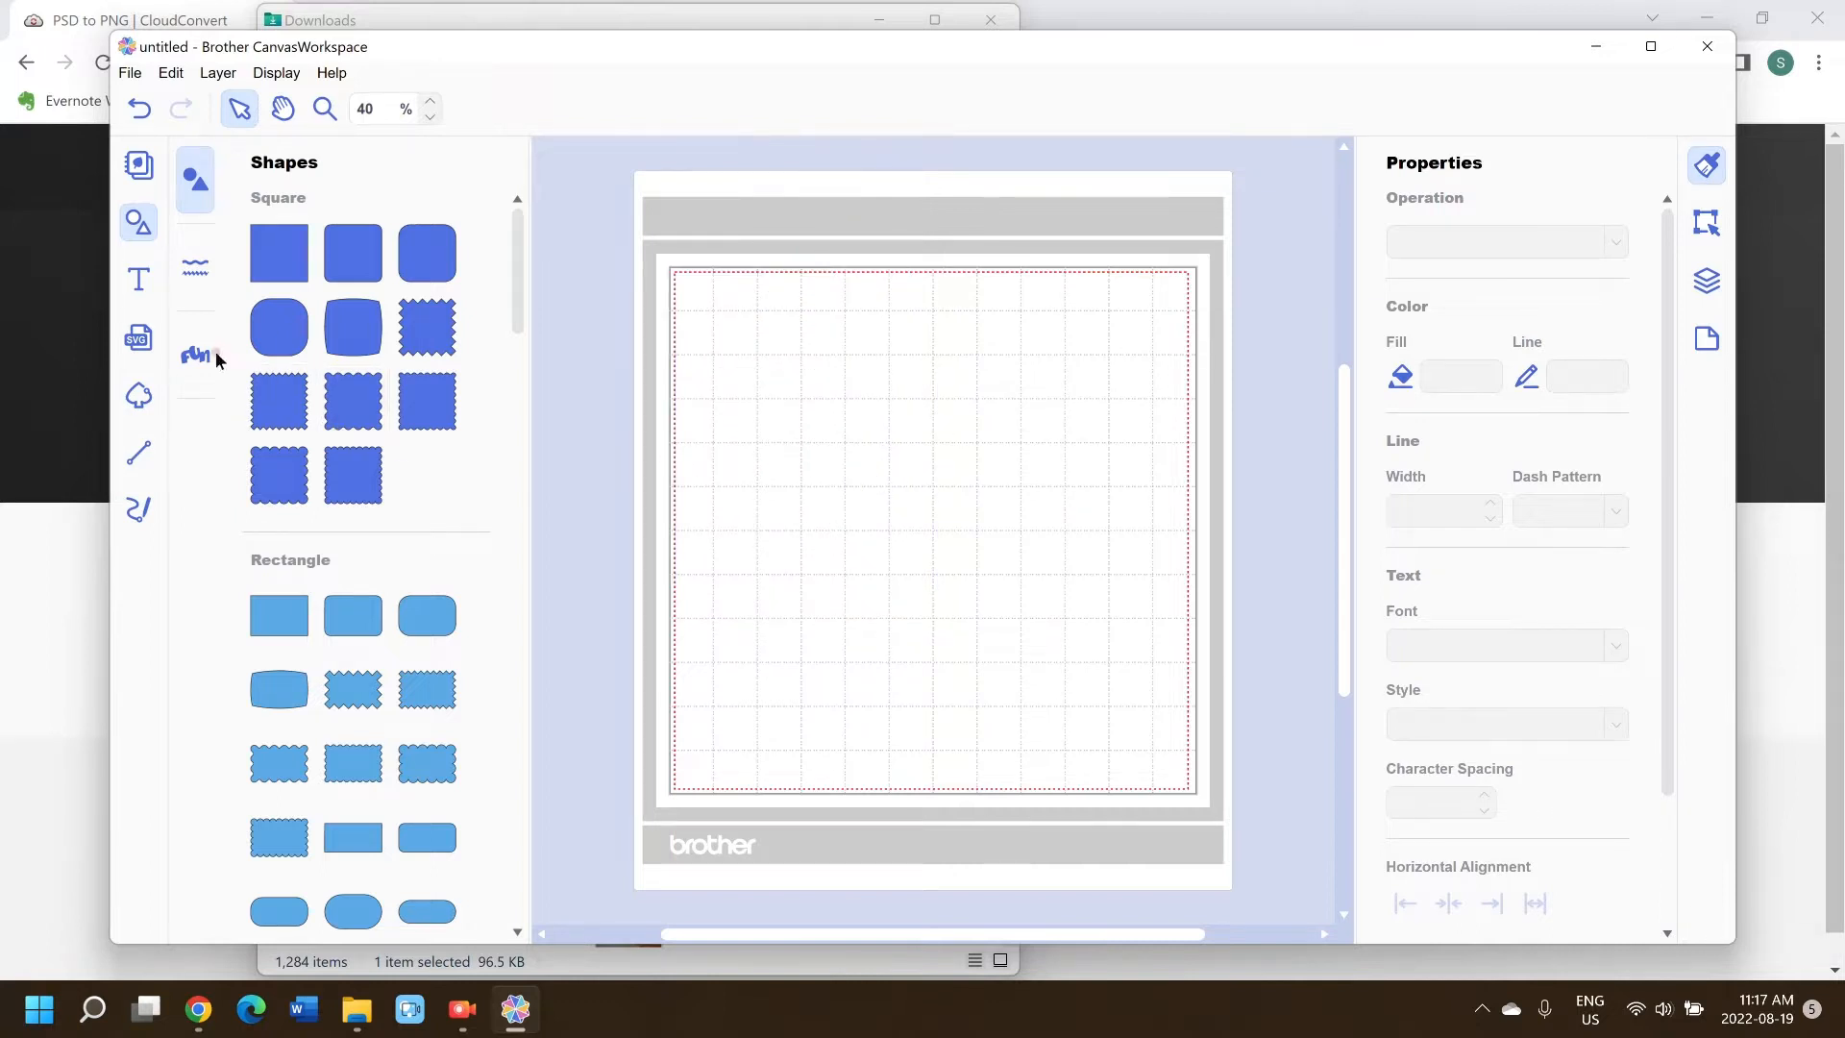
- Trace AEdwards_WITL6x8Vol9(2022)_1.png from the Downloads folder with Trace Outer Edge Only and place the outlines on the mat
left_click(138, 394)
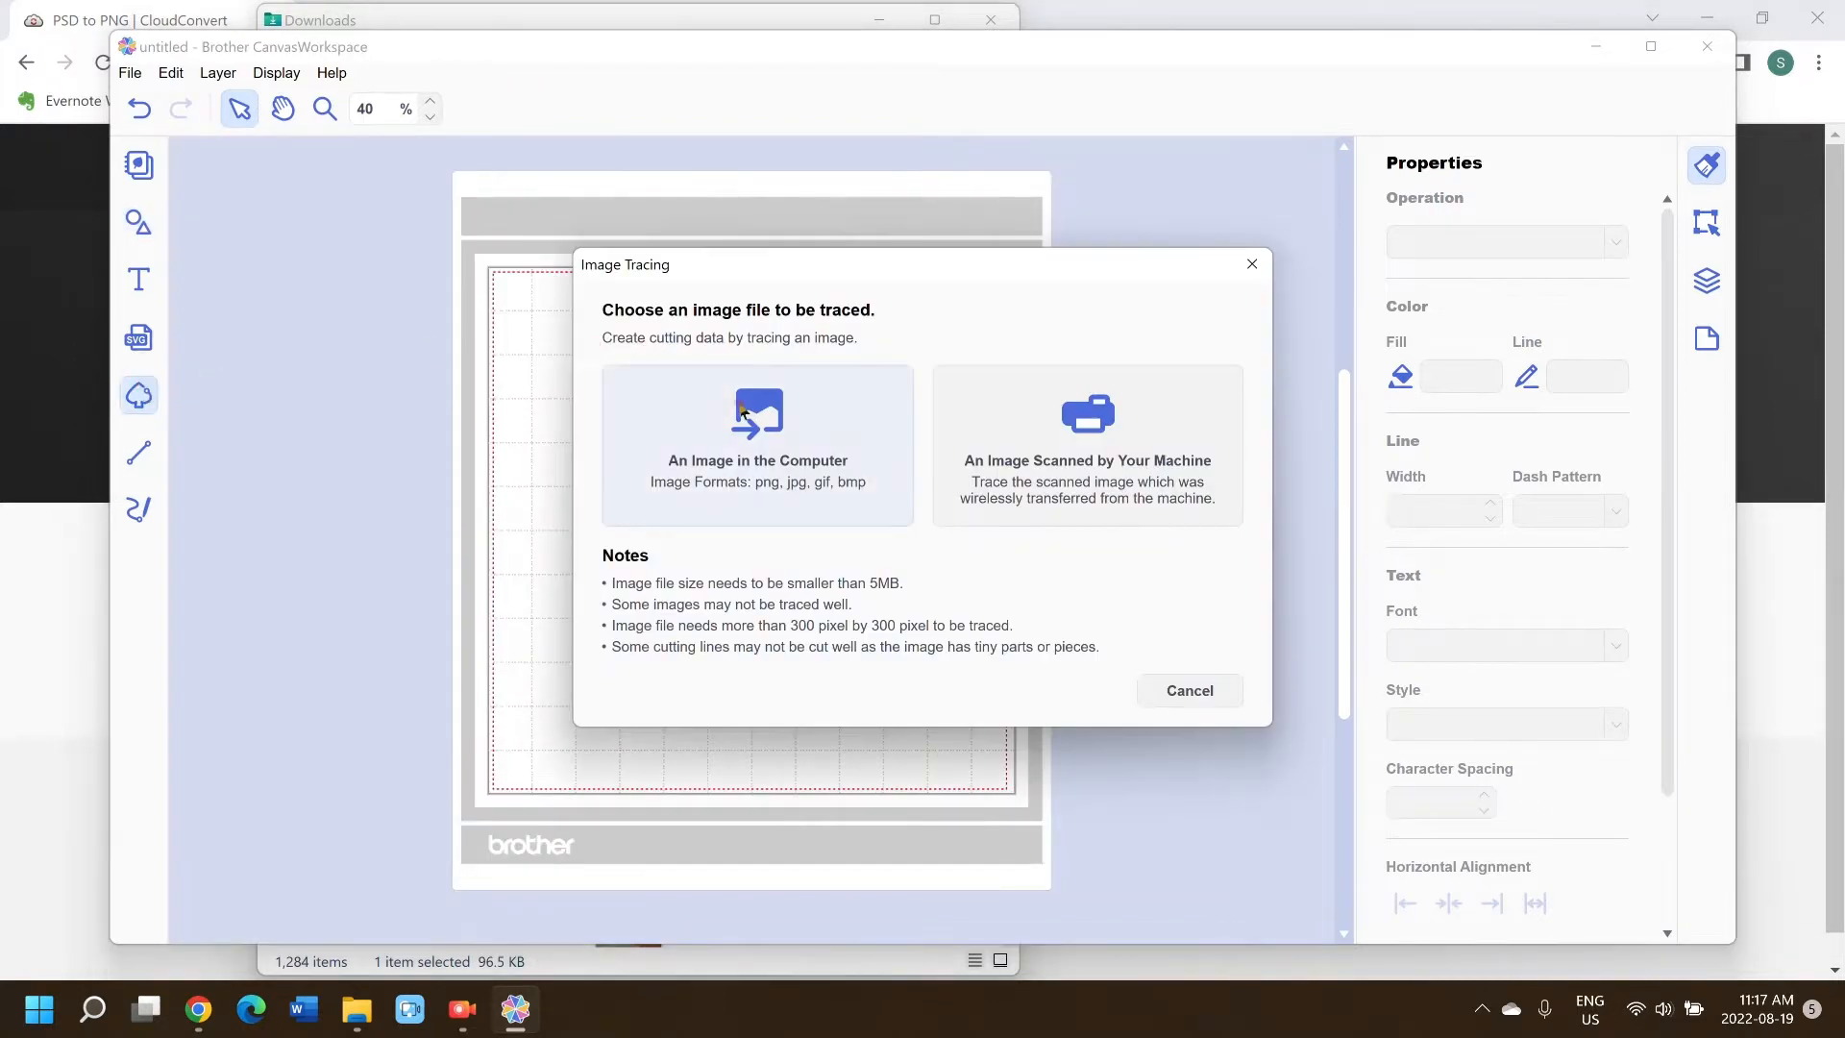
left_click(742, 412)
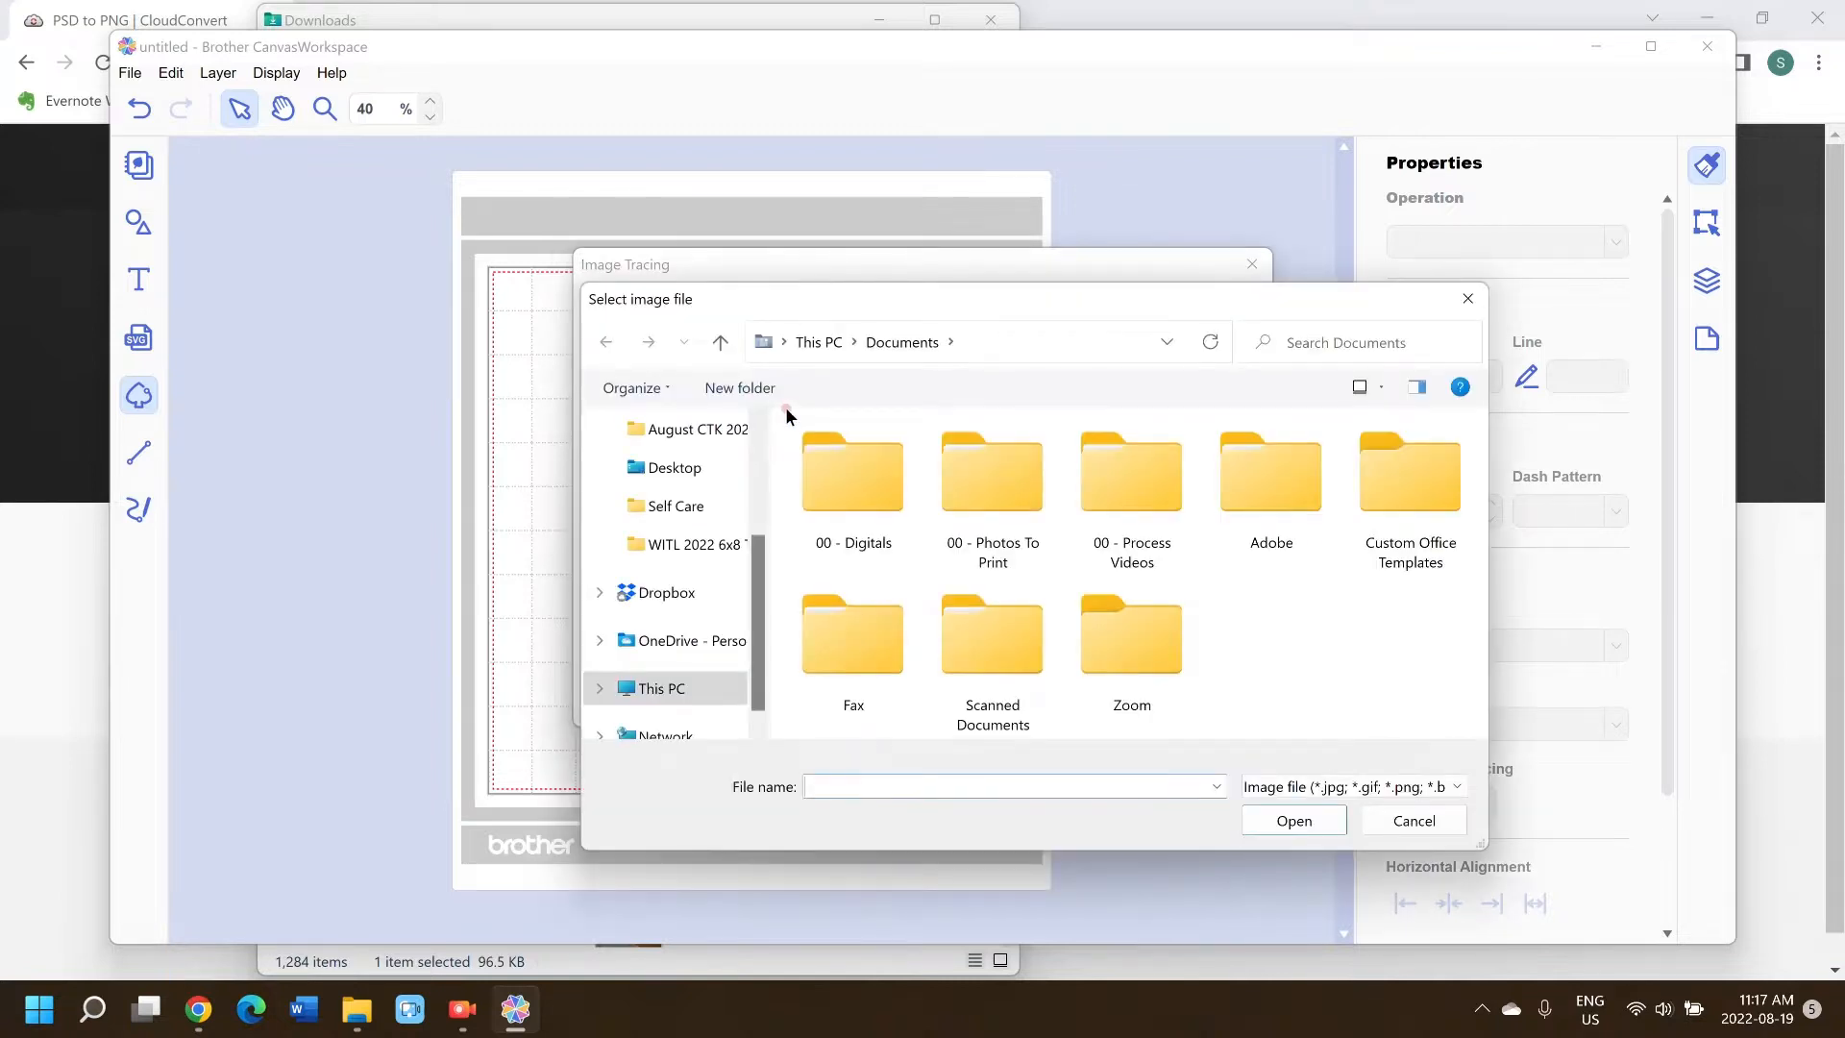
scroll(684, 473, "up", 2)
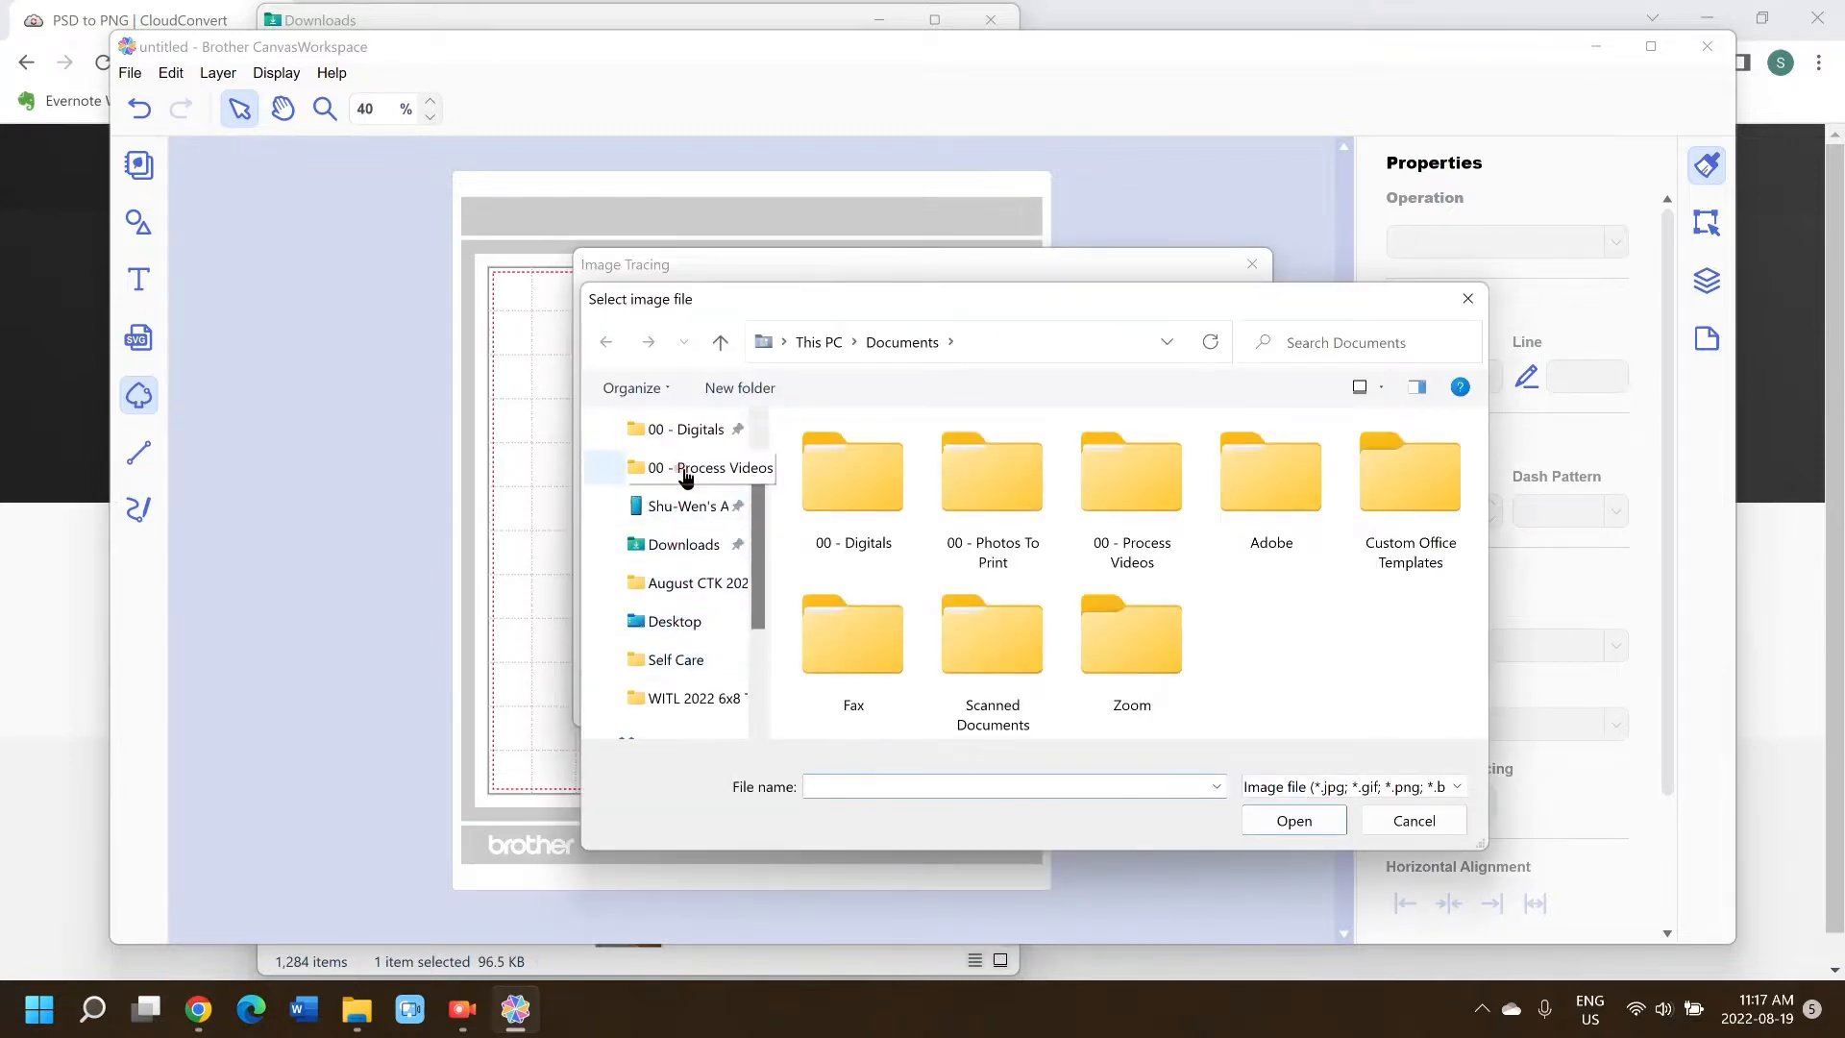
left_click(683, 544)
left_click(964, 507)
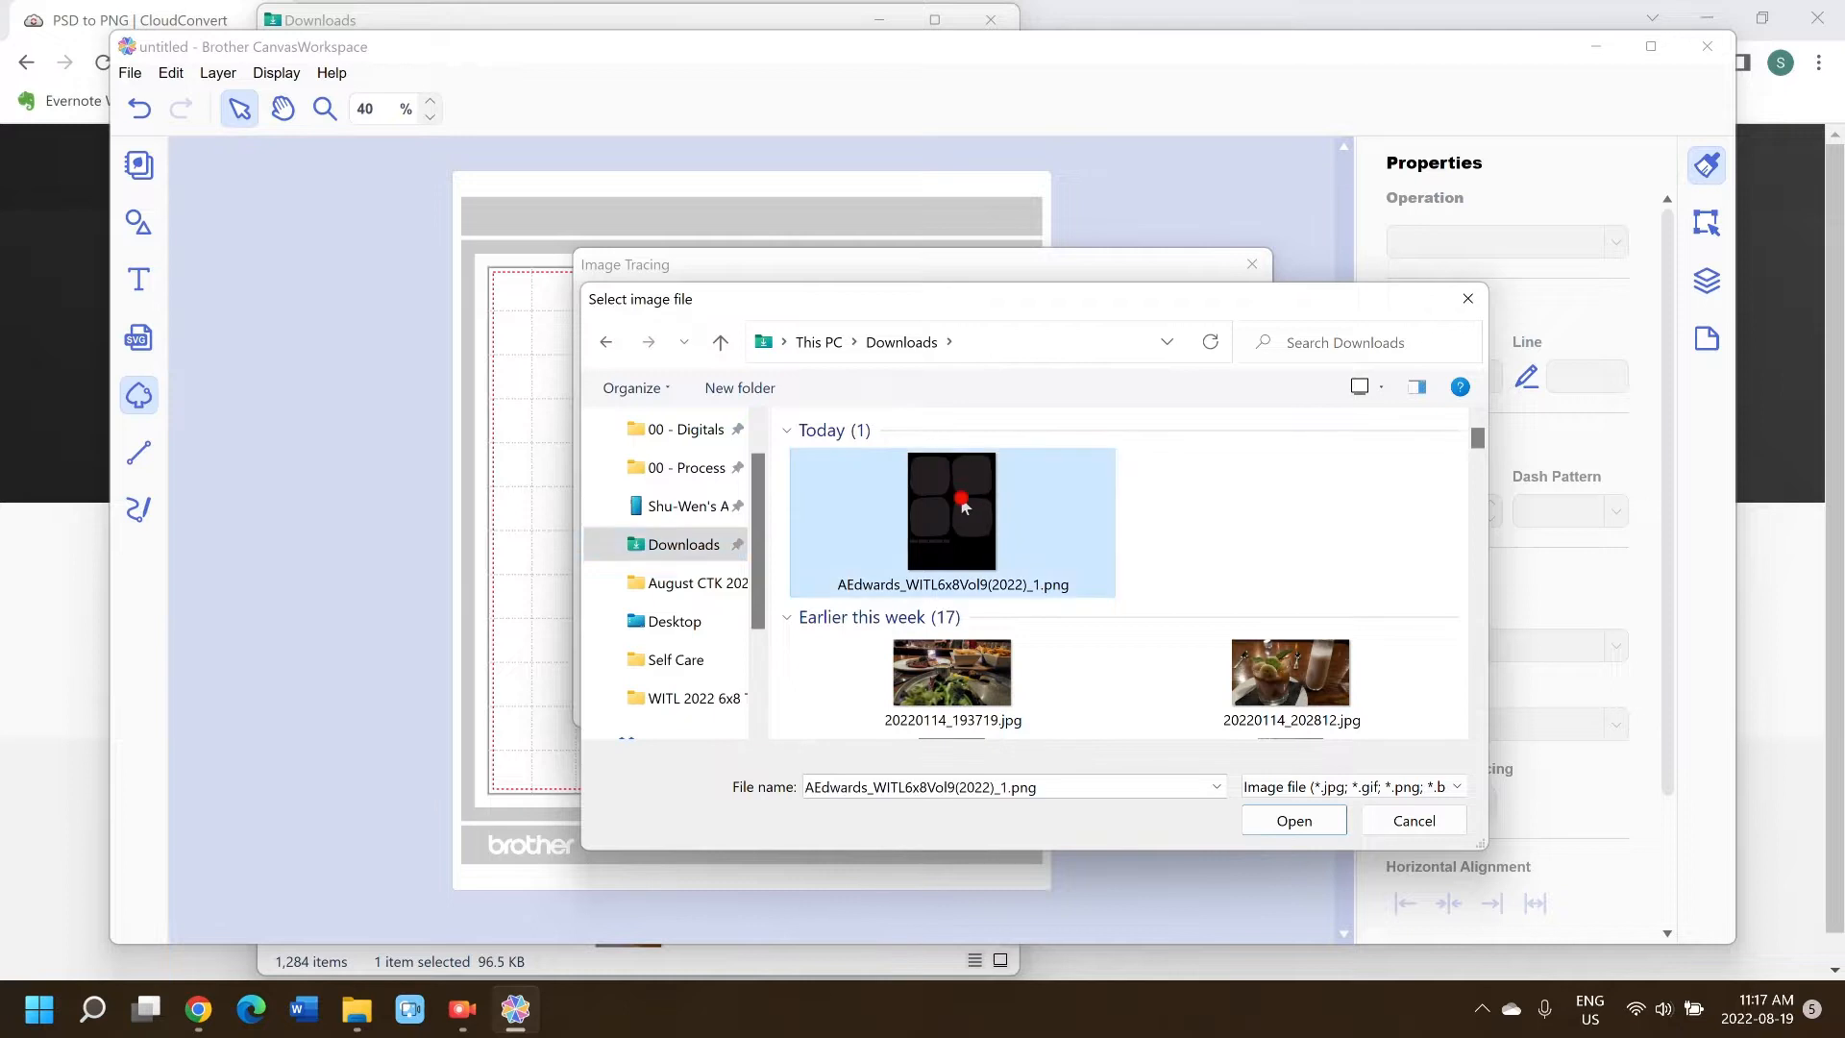
double_click(965, 508)
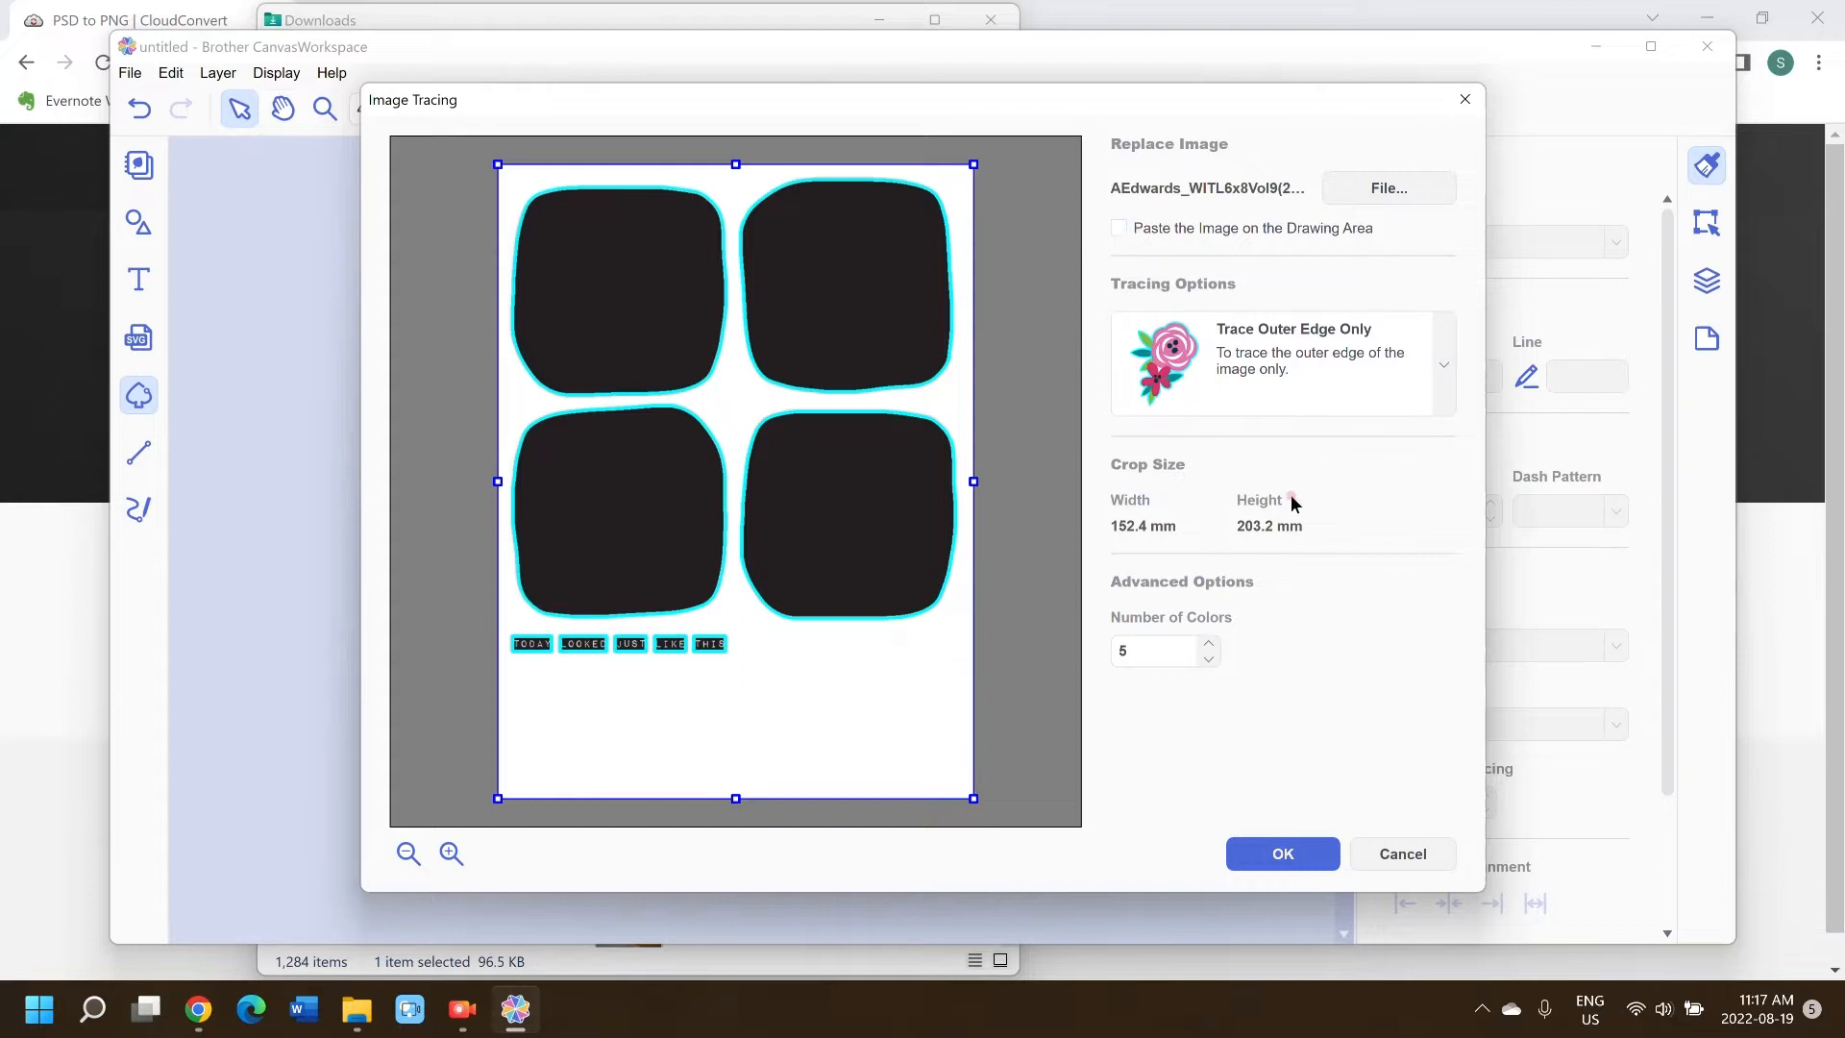
left_click(1281, 852)
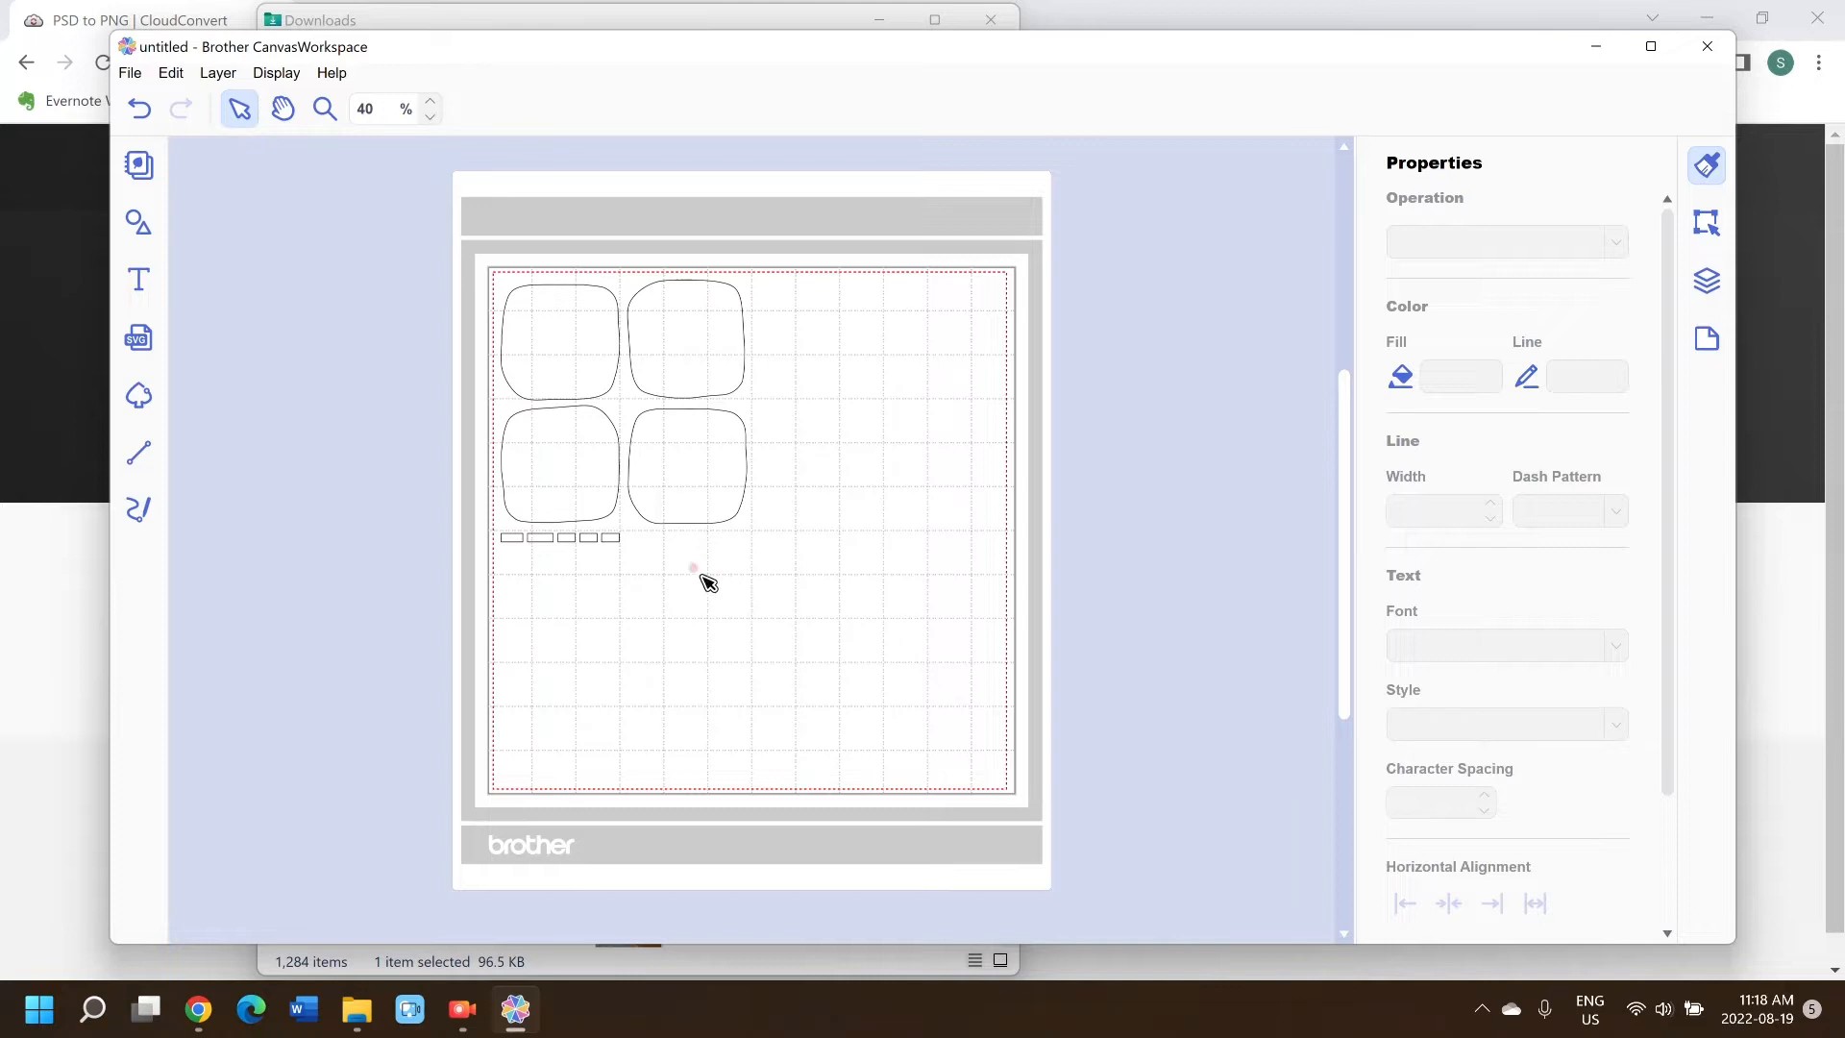
- Delete the row of small word-label rectangles and move the two lower frames away from the upper ones
left_click_drag(637, 558, 428, 536)
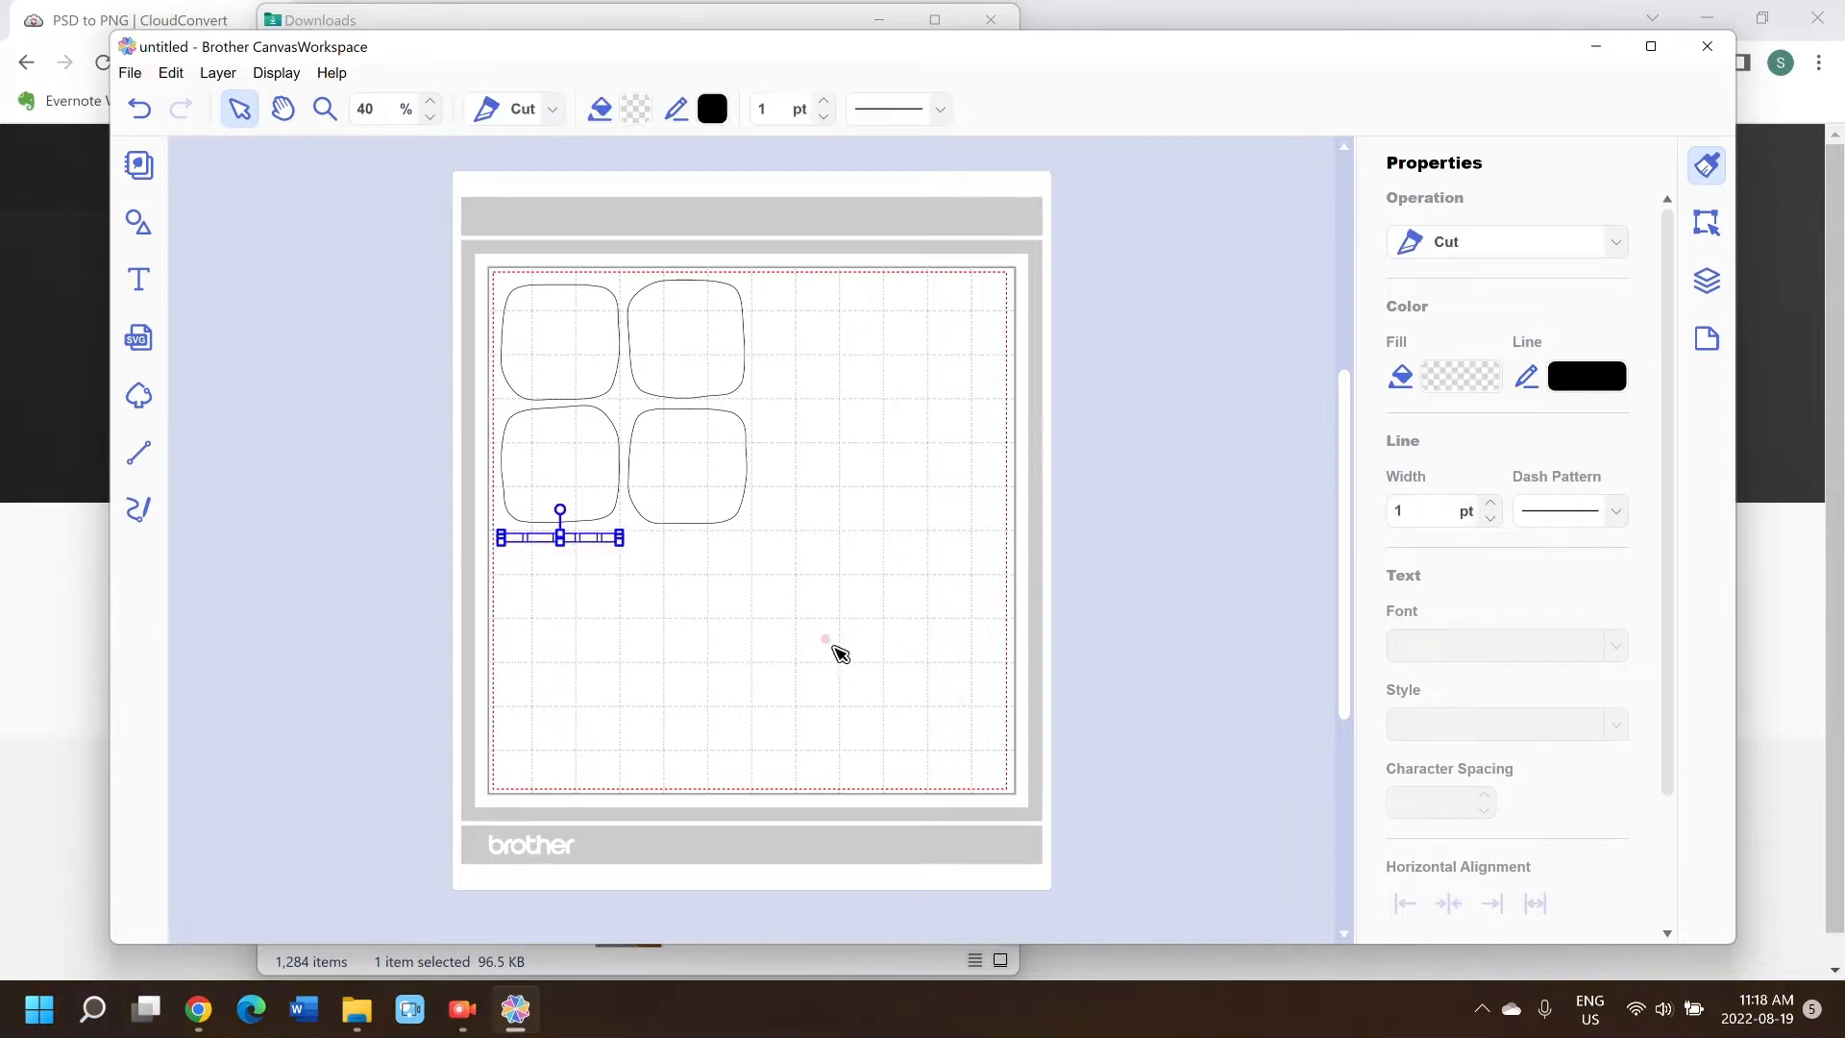
key("Delete")
left_click(527, 365)
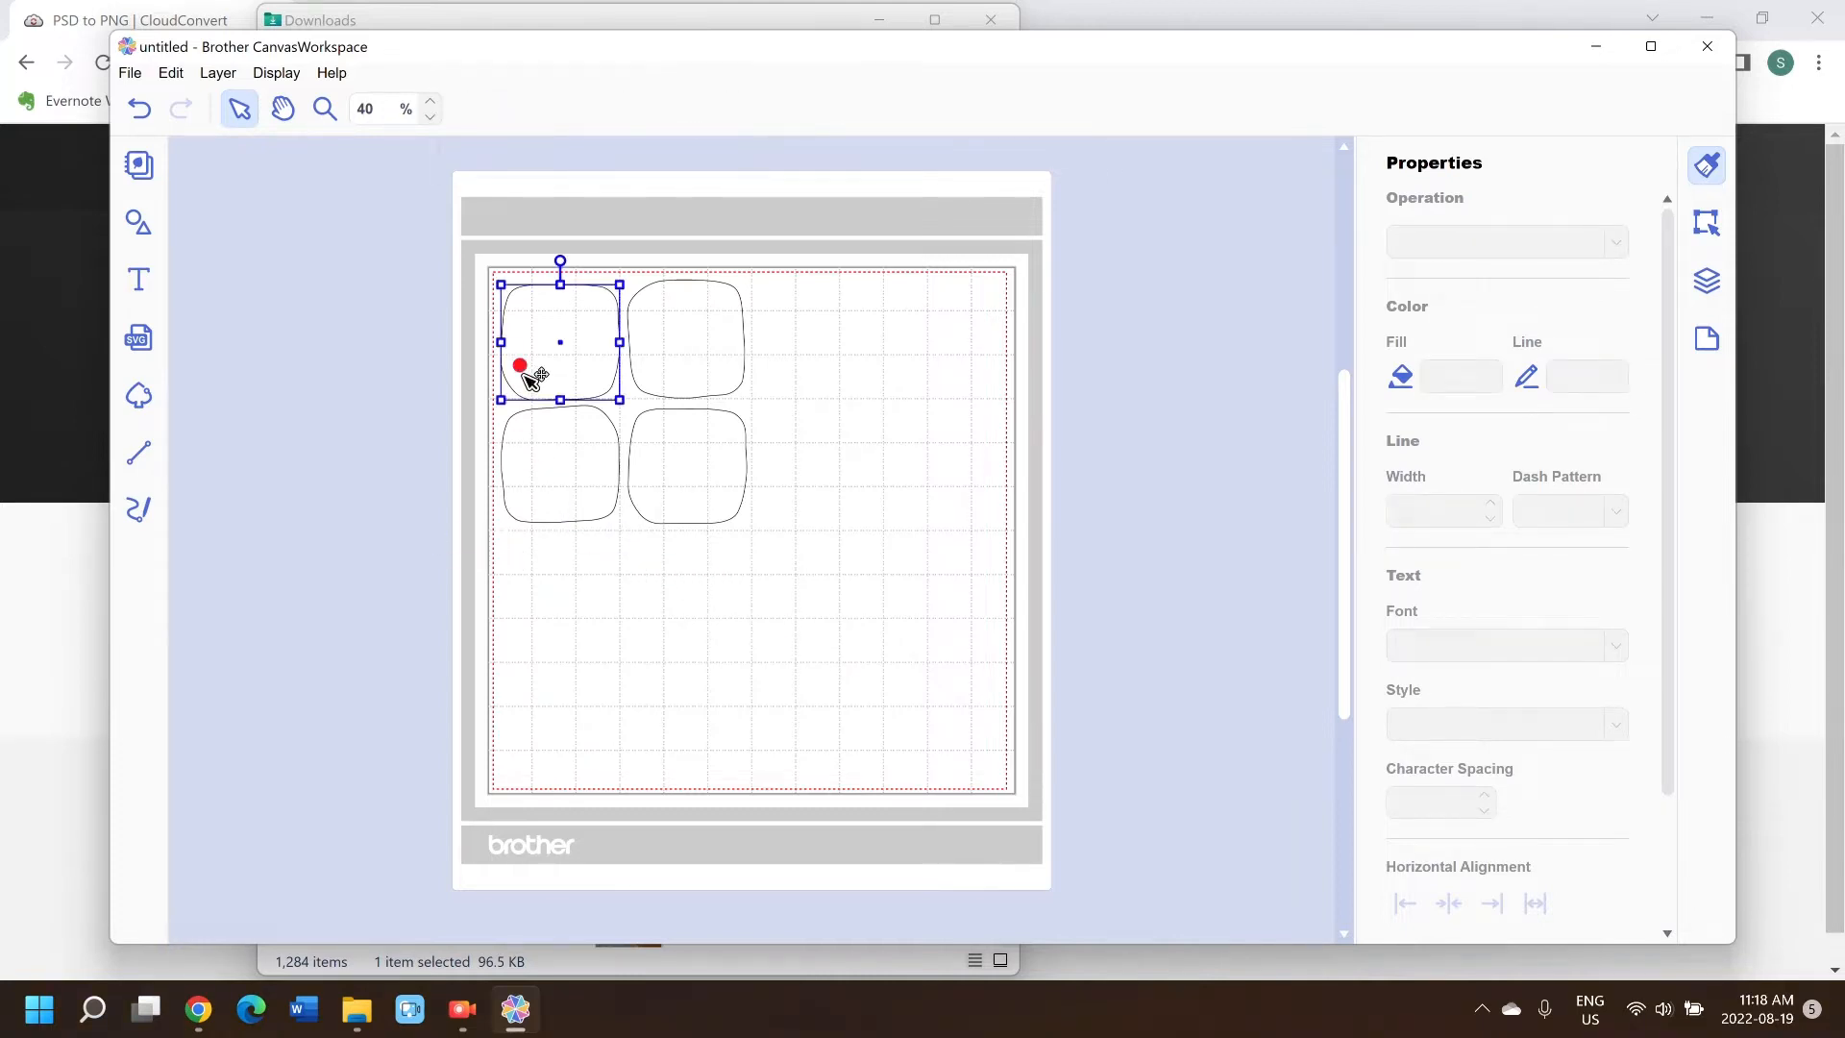
left_click_drag(538, 500, 567, 514)
left_click_drag(690, 472, 839, 551)
left_click_drag(556, 495, 622, 680)
- Stretch the two upper frames downward to make both of them taller
left_click(577, 393)
left_click_drag(560, 400, 560, 433)
left_click(698, 339)
left_click_drag(686, 397, 686, 431)
- Move the two lower frames back beneath the upper ones and extend the upper-left frame's top edge level with its neighbour
left_click_drag(622, 694, 558, 615)
left_click_drag(815, 535, 692, 612)
left_click(890, 510)
left_click(683, 429)
left_click(623, 403)
left_click(560, 285)
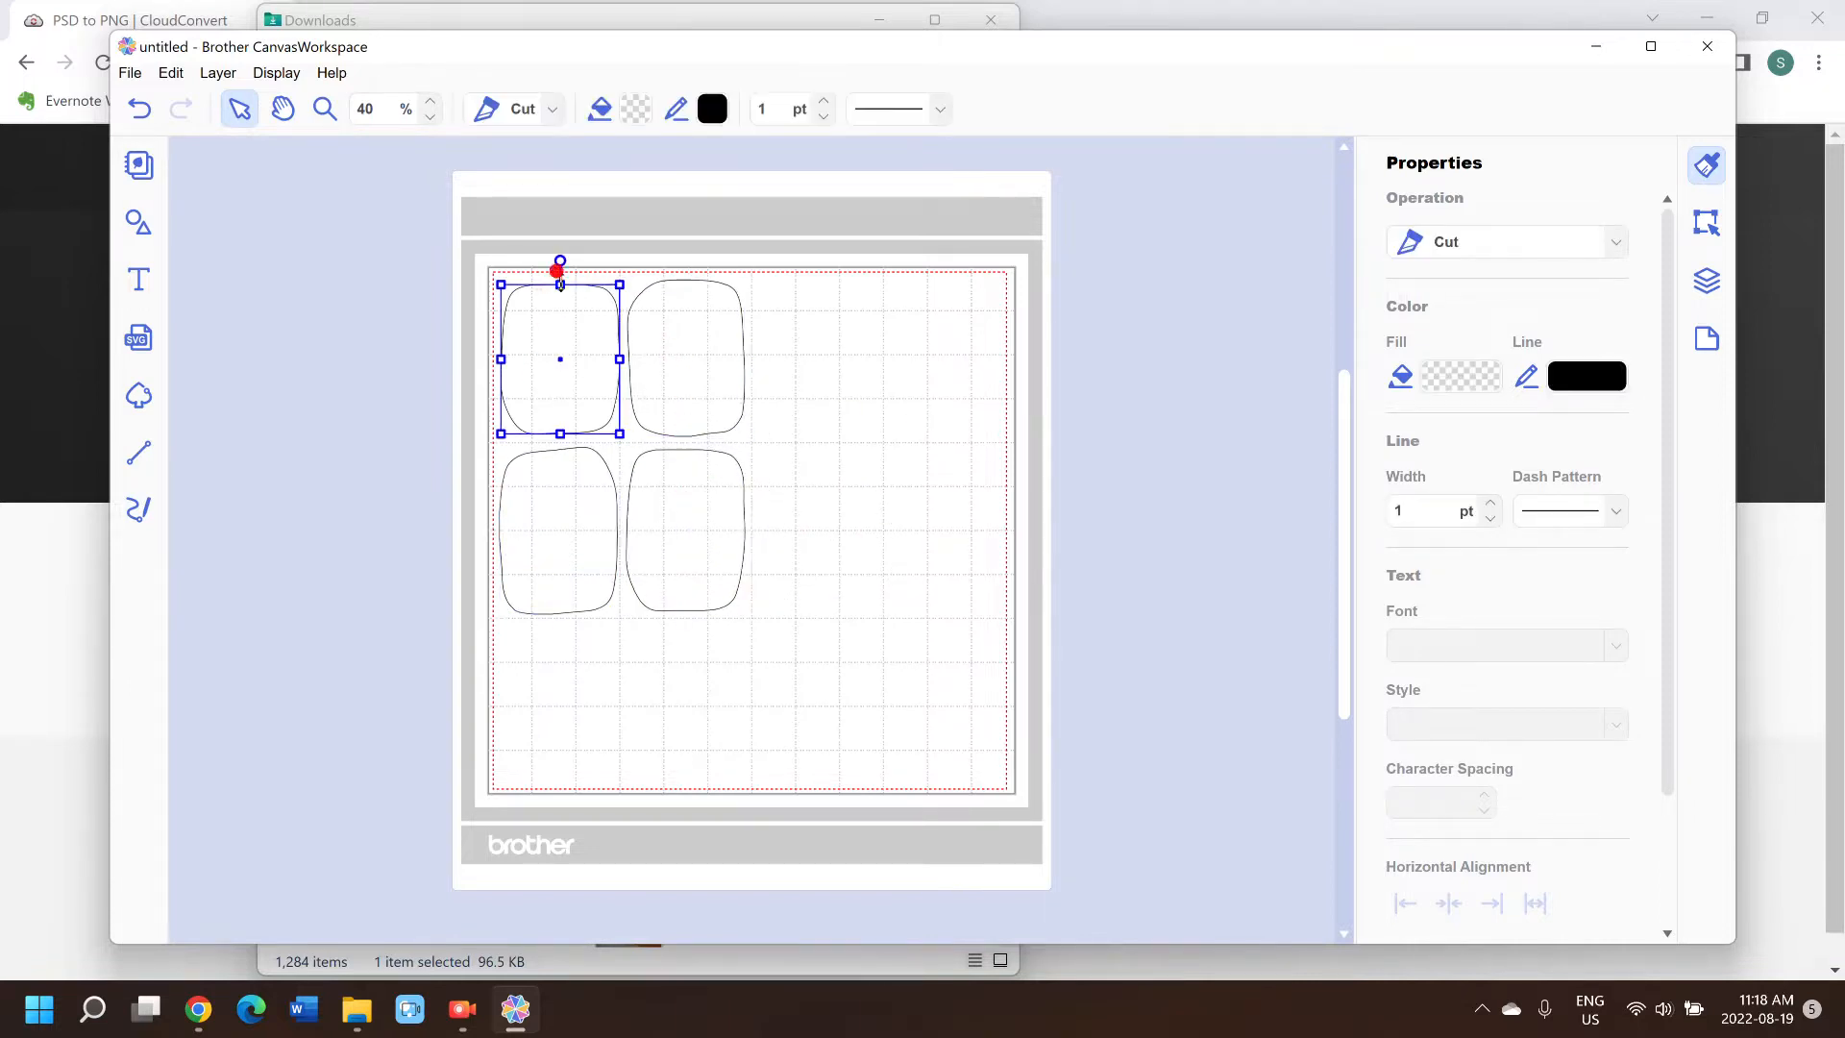
left_click(849, 346)
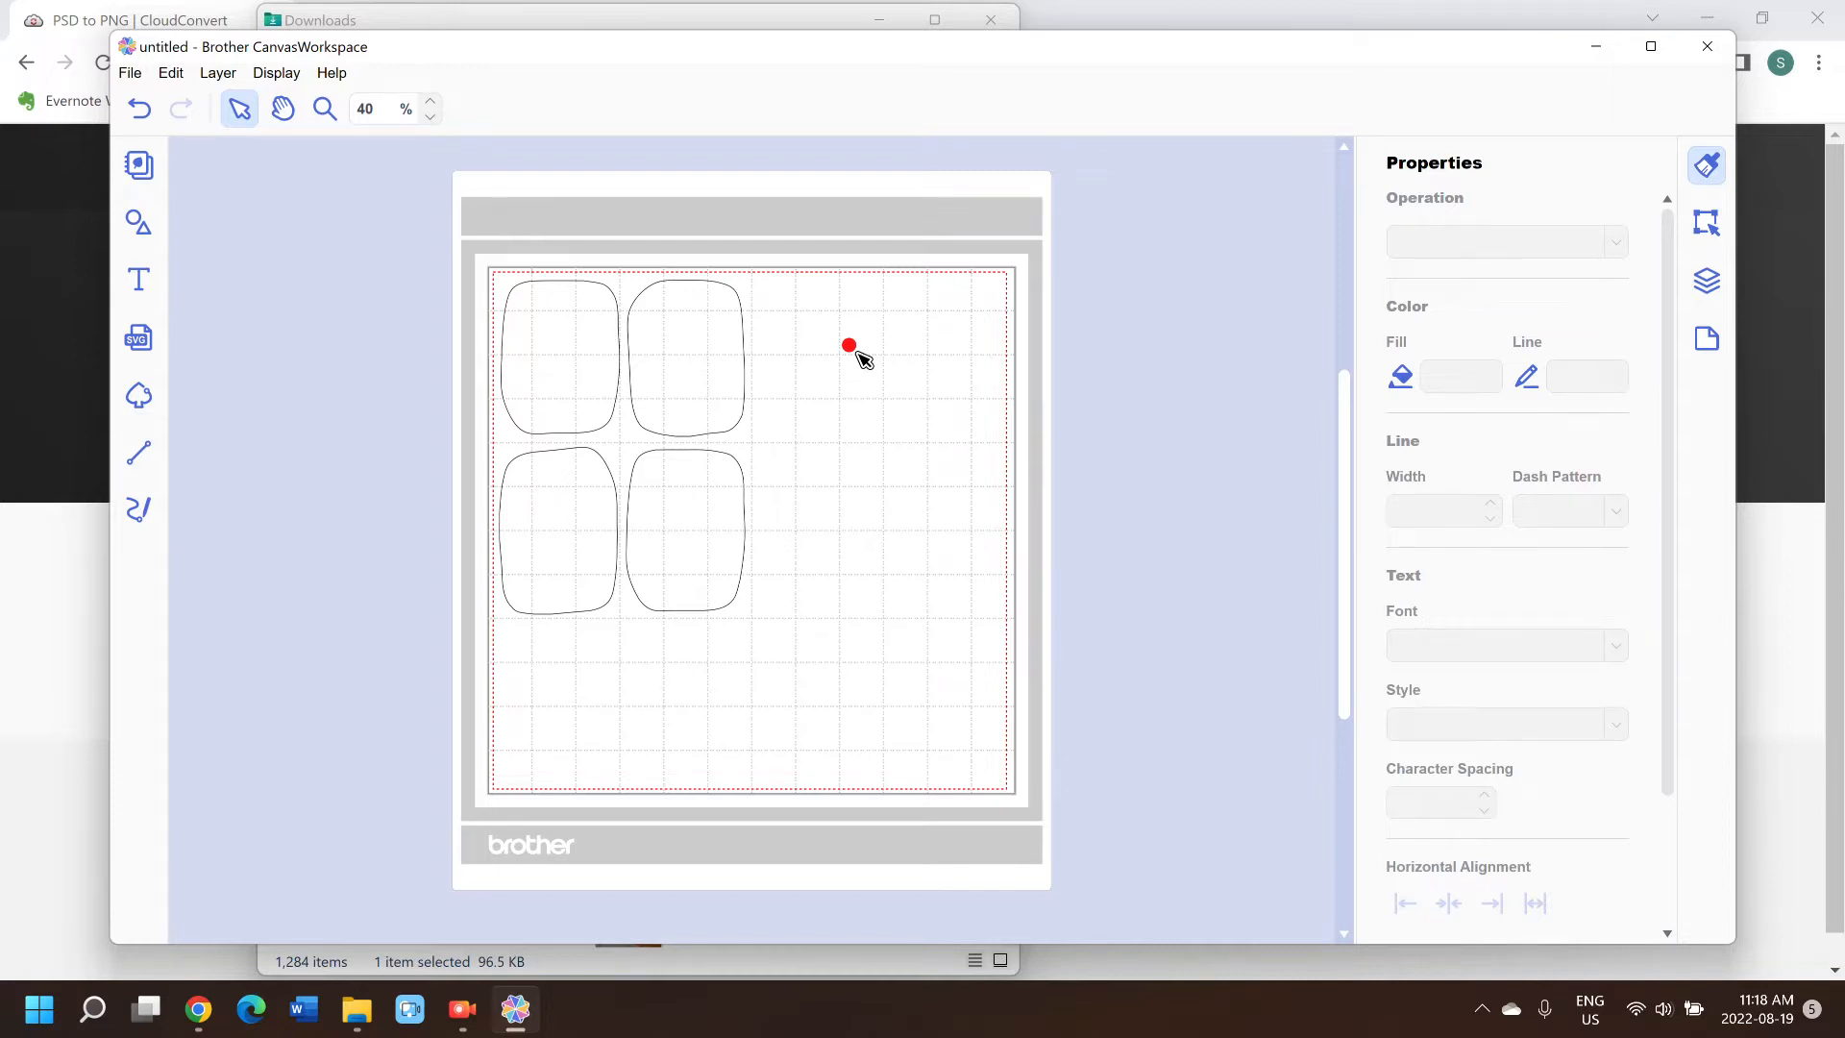
- Add a plain square at the mat's upper-left corner and stretch it into a rectangle enclosing all four frames
left_click(138, 222)
left_click(291, 251)
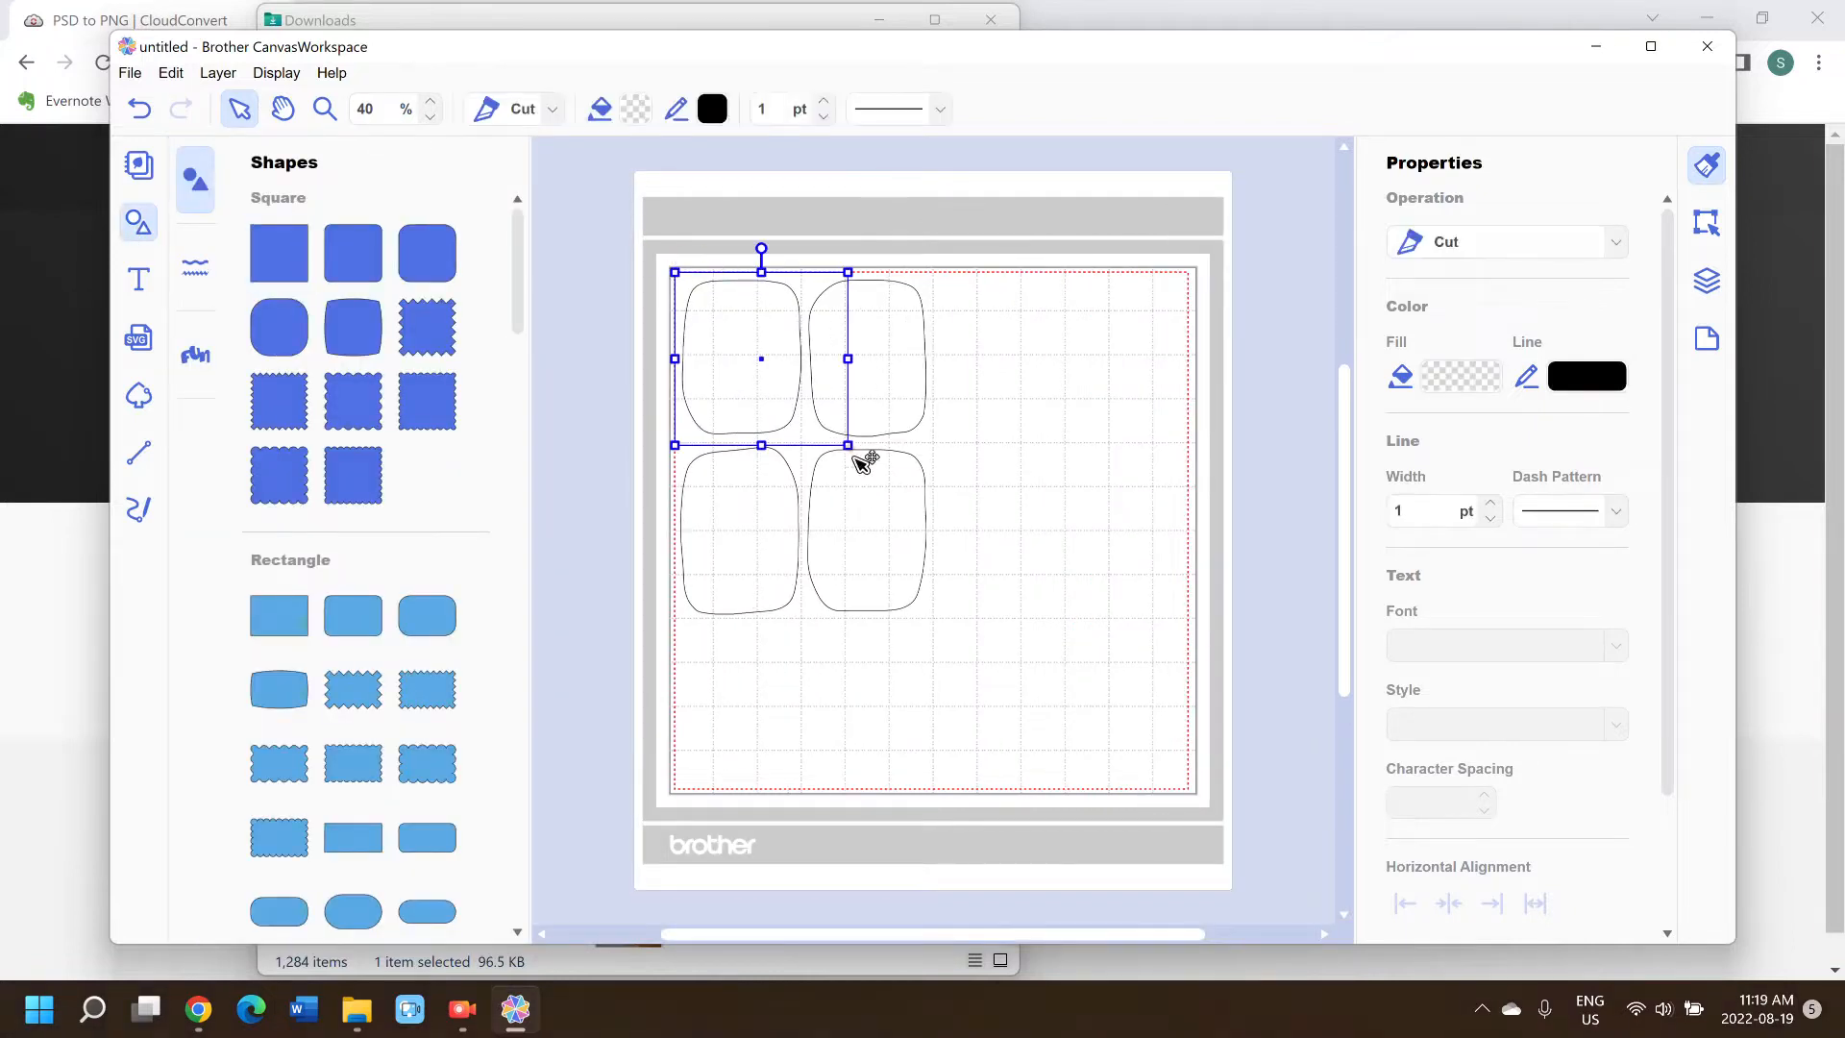
left_click_drag(802, 271, 798, 266)
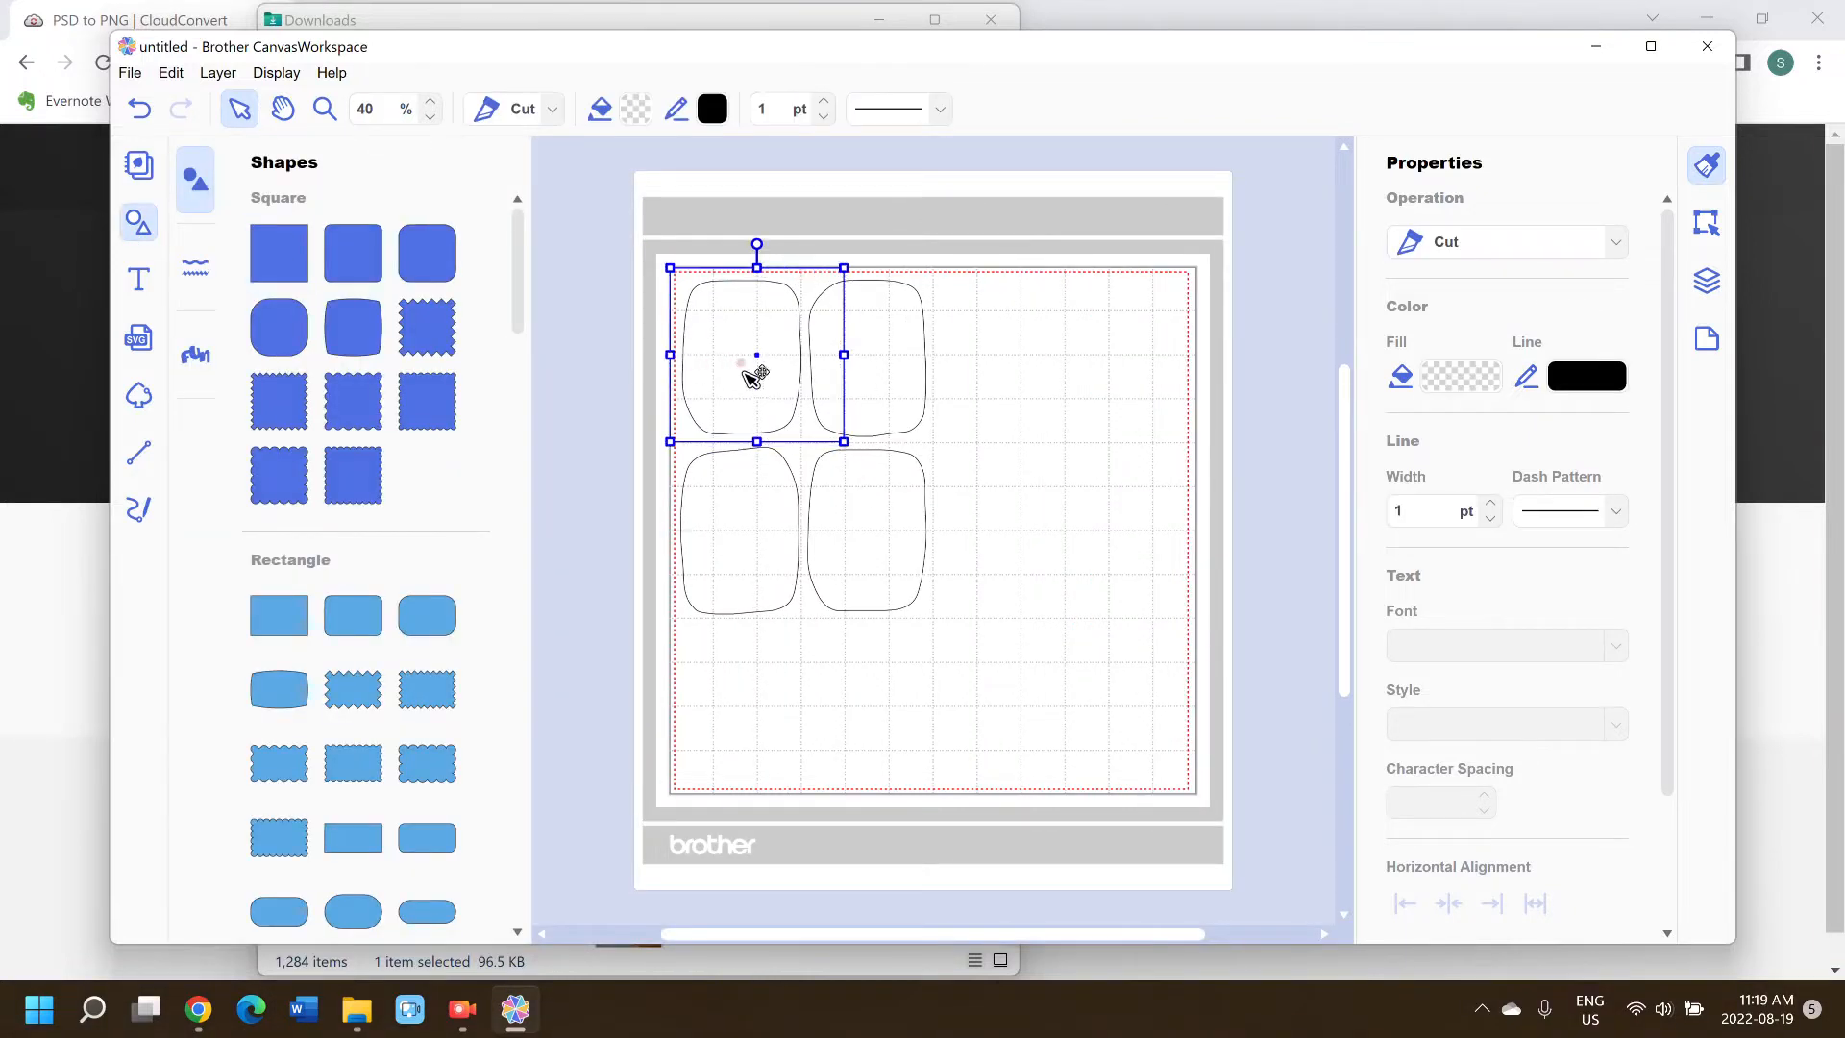
left_click_drag(843, 355, 952, 365)
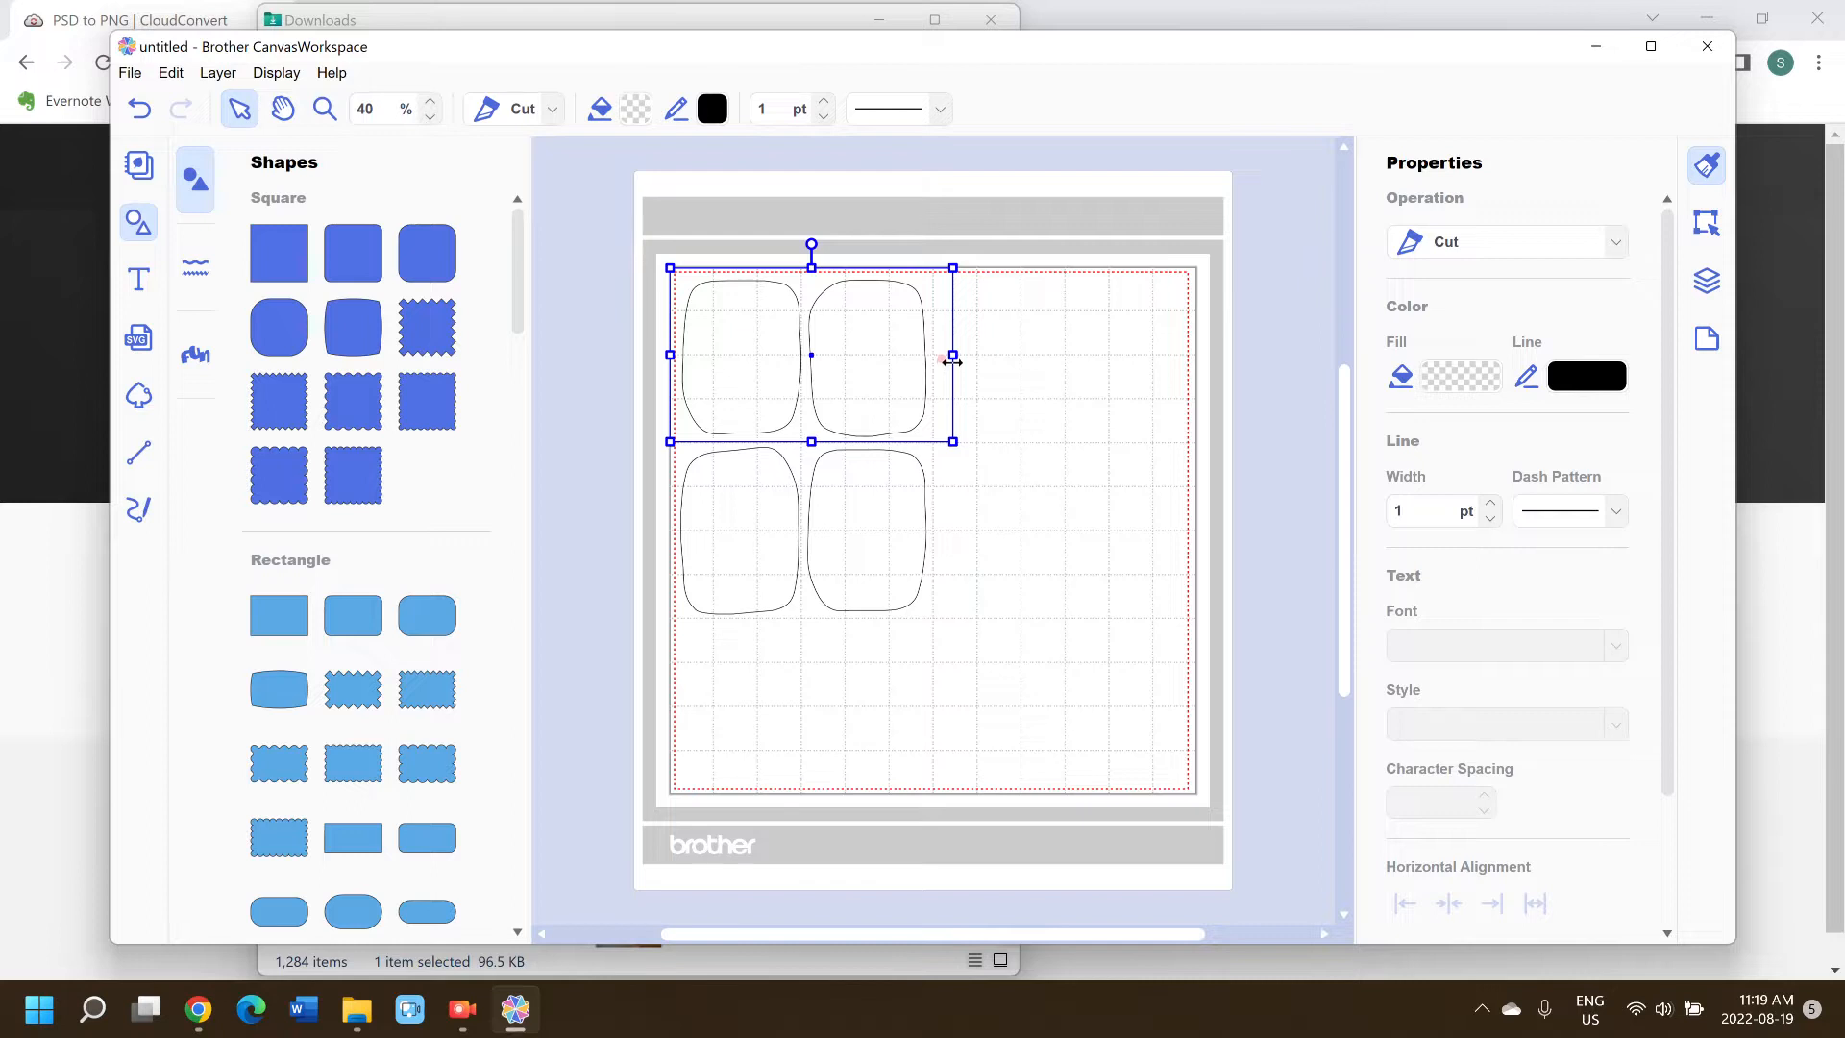
left_click_drag(812, 441, 813, 661)
left_click(1152, 510)
- Rearrange the stacking order of the enclosing rectangle so the four frames can be selected on top of it
key("Caps_Lock")
left_click(735, 497)
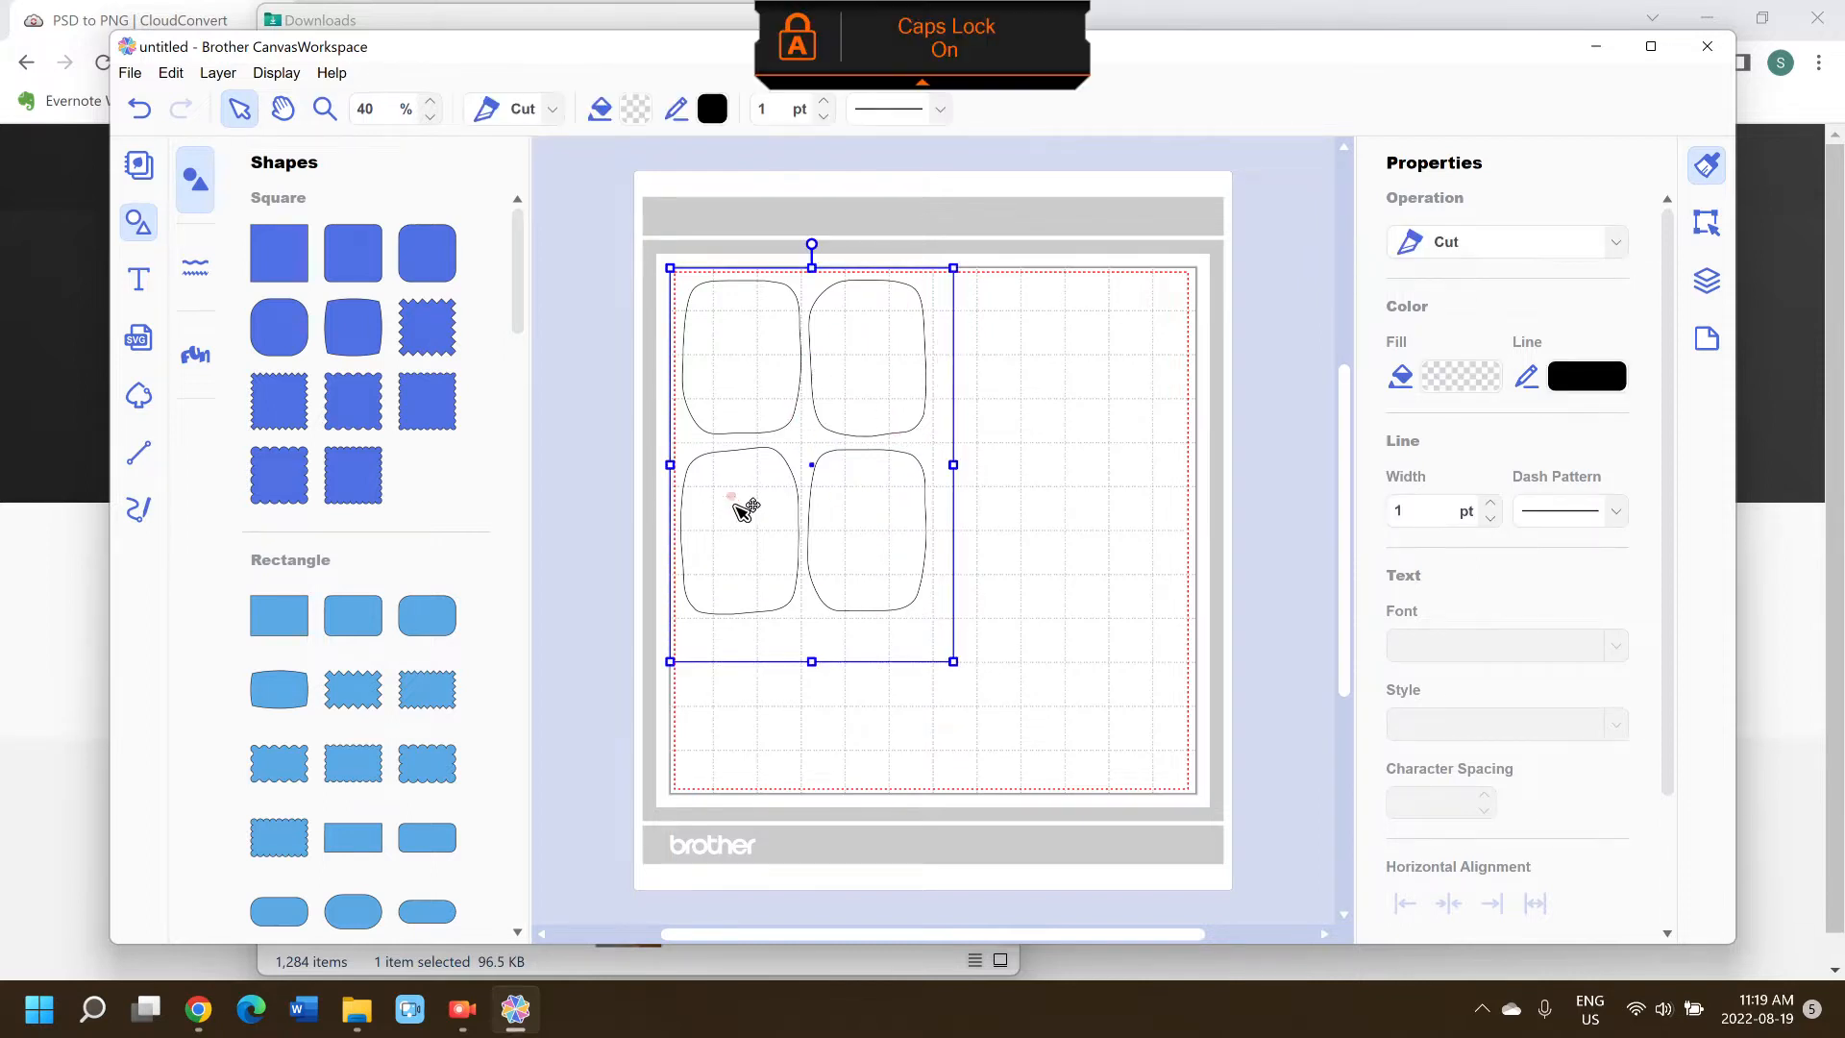
left_click(1047, 423)
left_click(941, 348)
right_click(947, 383)
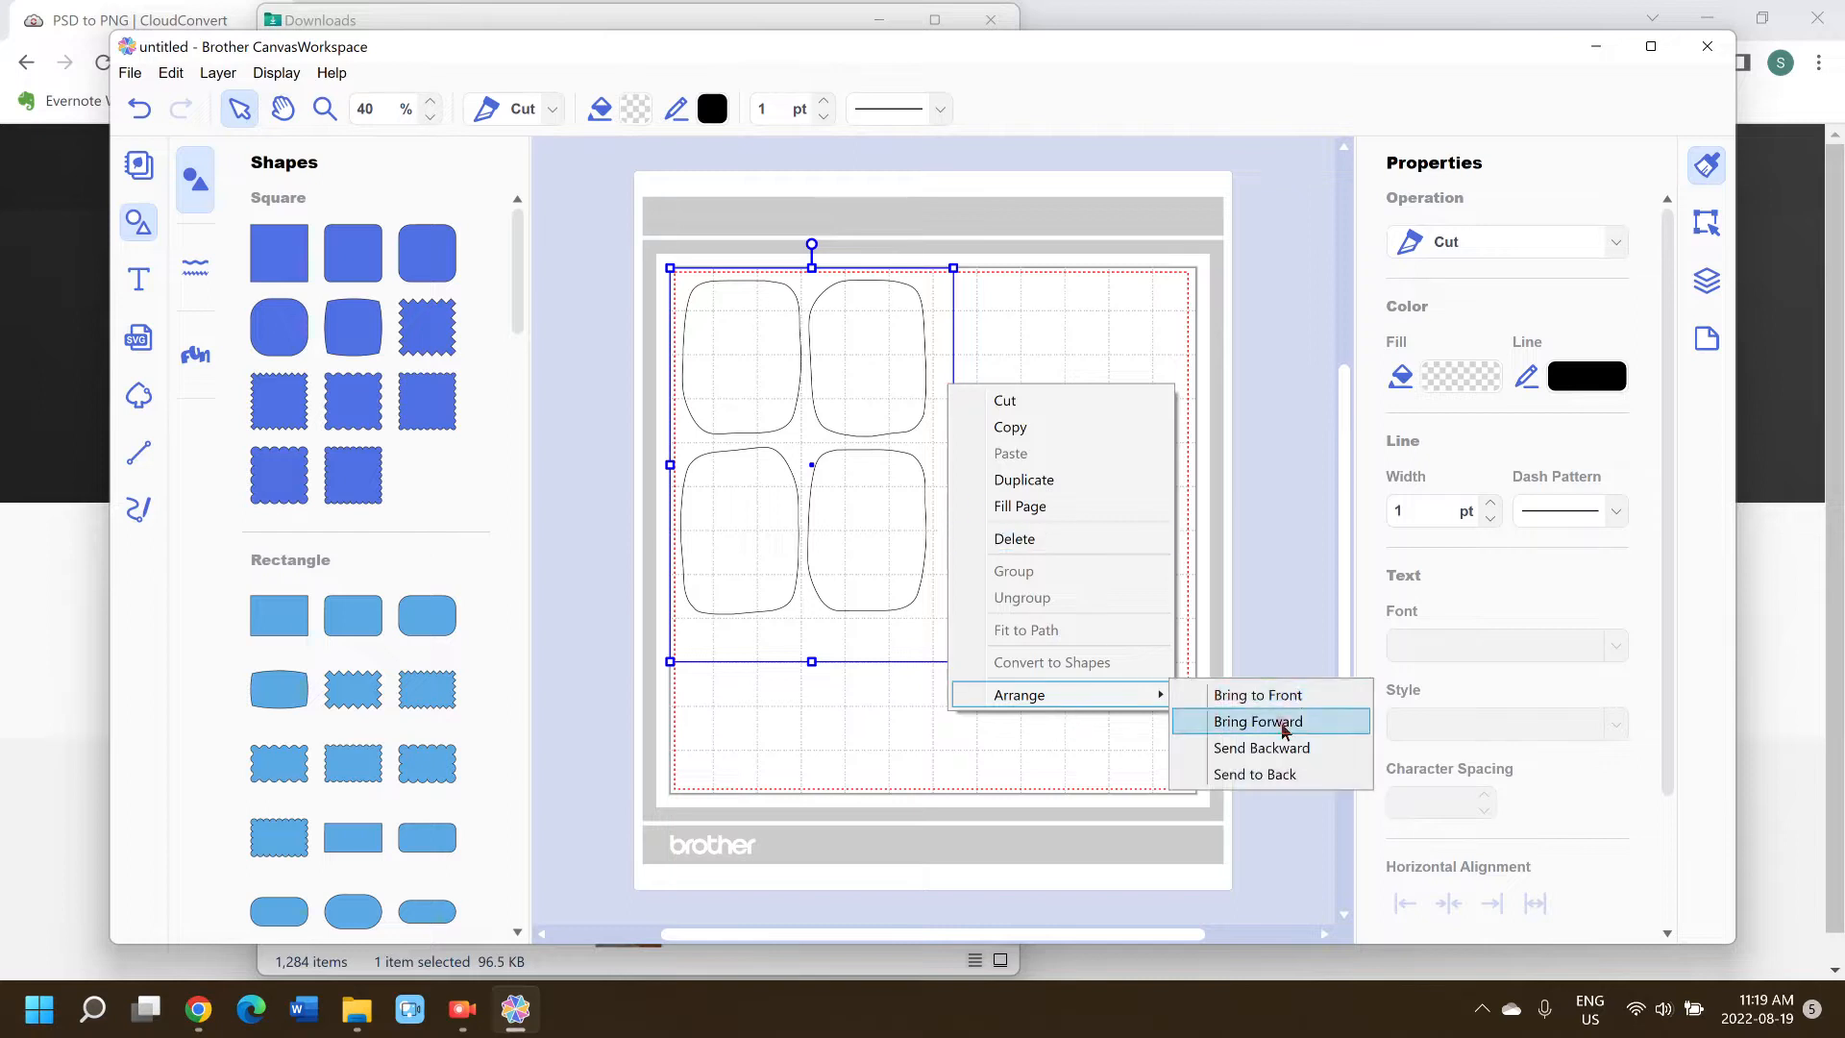
double_click(750, 359)
key("Caps_Lock")
right_click(846, 648)
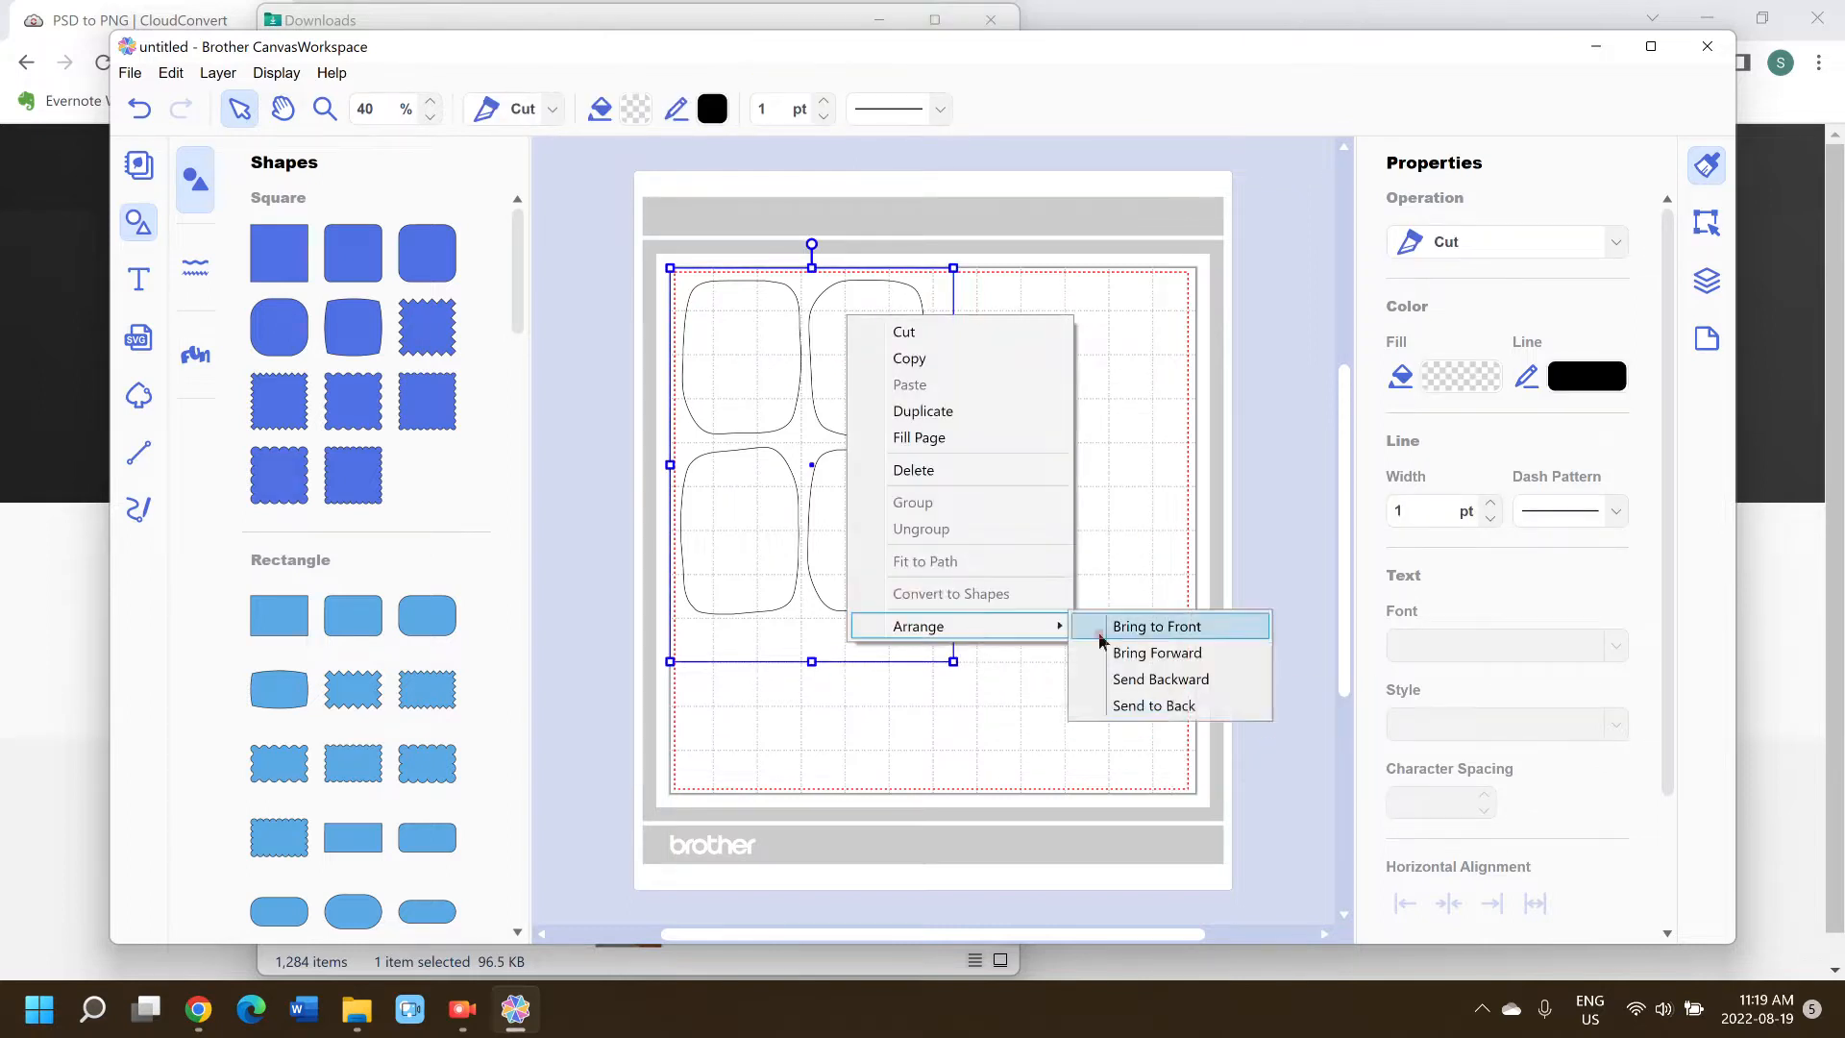
left_click(783, 368)
- Select all four frames together and move them slightly down and to the right to center them inside the rectangle
left_click(847, 384)
key("Caps_Lock")
left_click(760, 375, "shift")
left_click(754, 544, "shift")
left_click(856, 532, "shift")
left_click_drag(857, 532, 867, 552)
left_click(1105, 543)
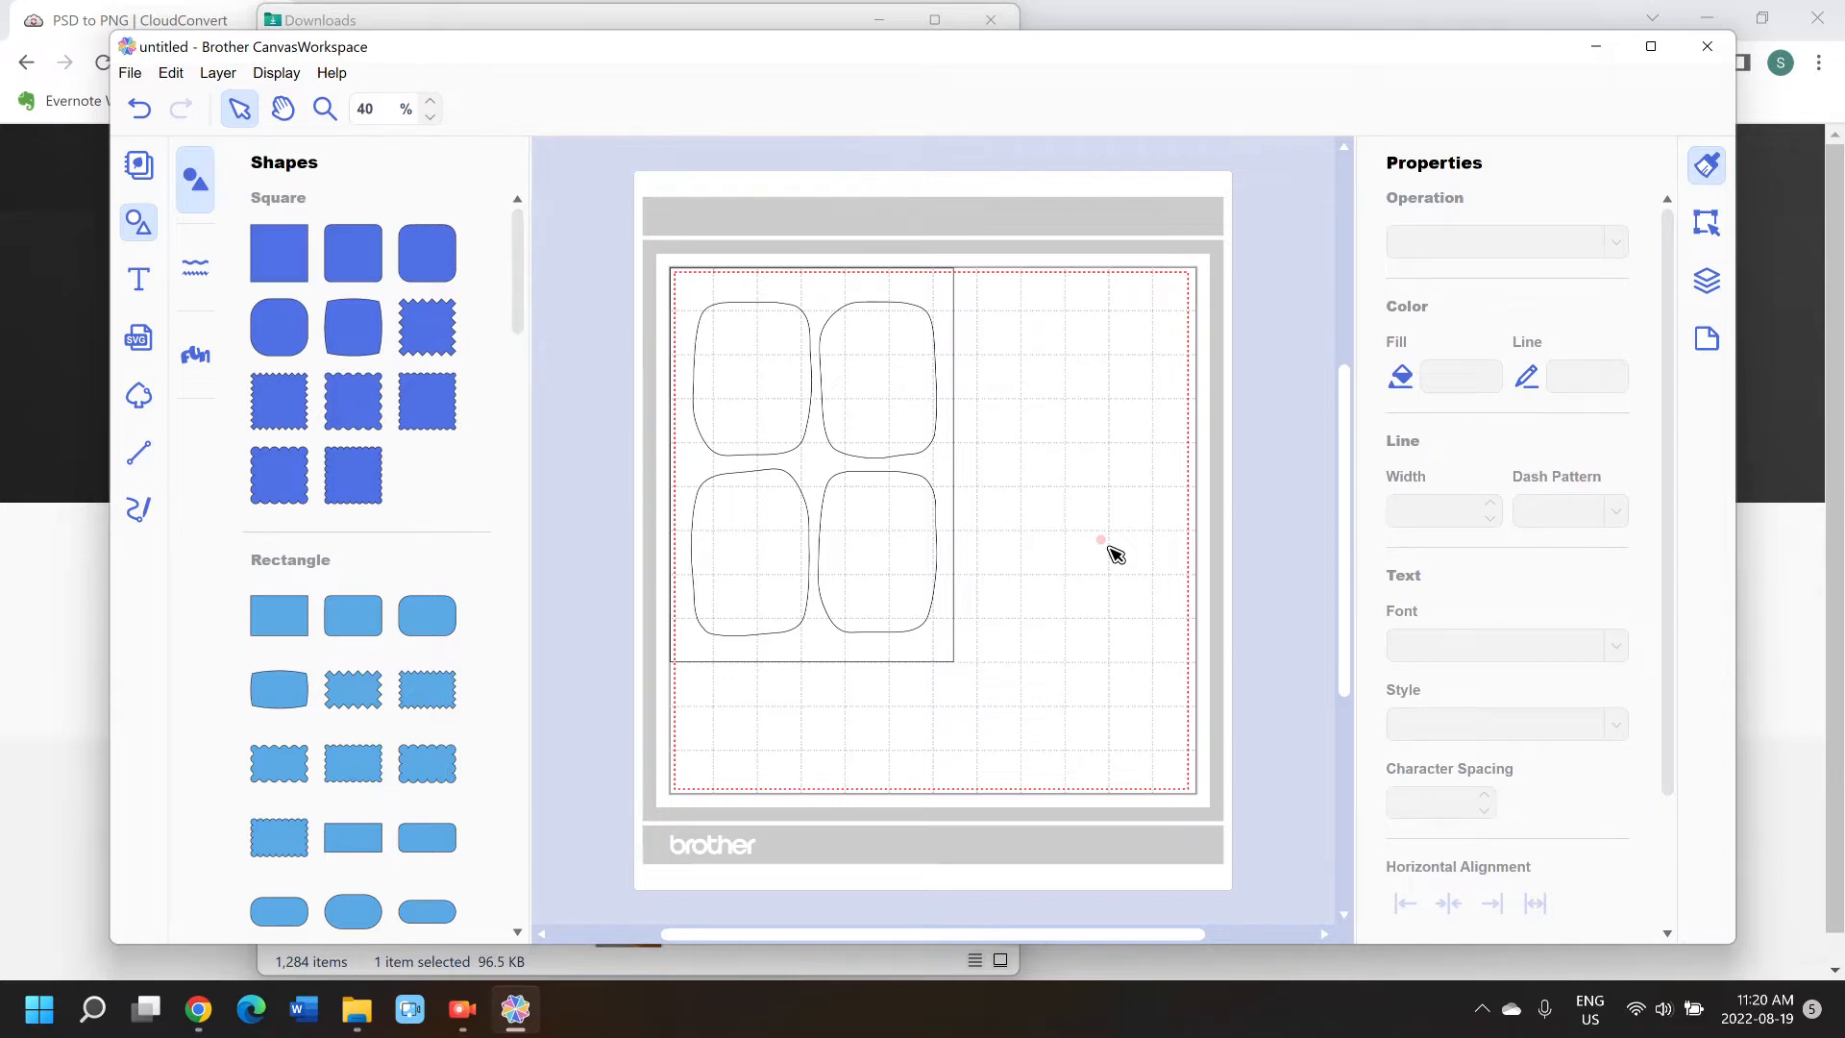
- Move the two upper frames slightly up and the two lower frames slightly down inside the enclosing rectangle
left_click(759, 308)
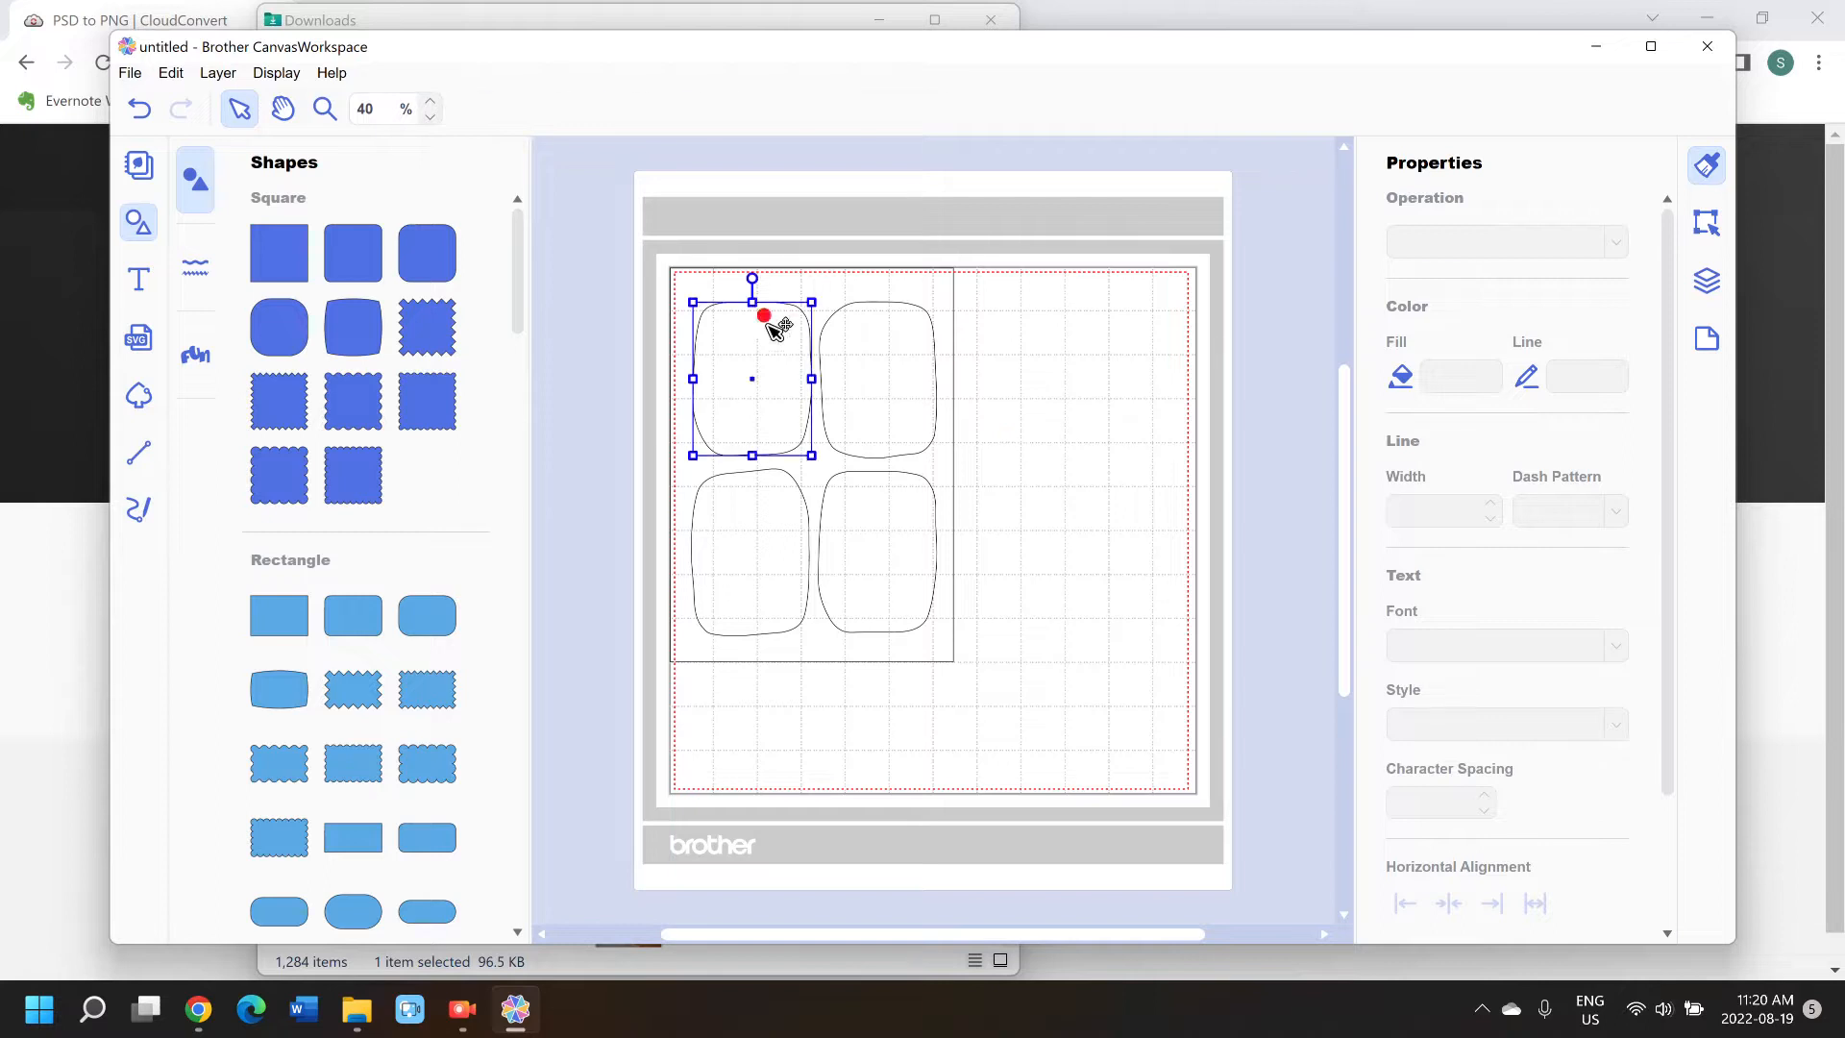
left_click(894, 382, "shift")
left_click_drag(889, 375, 884, 376)
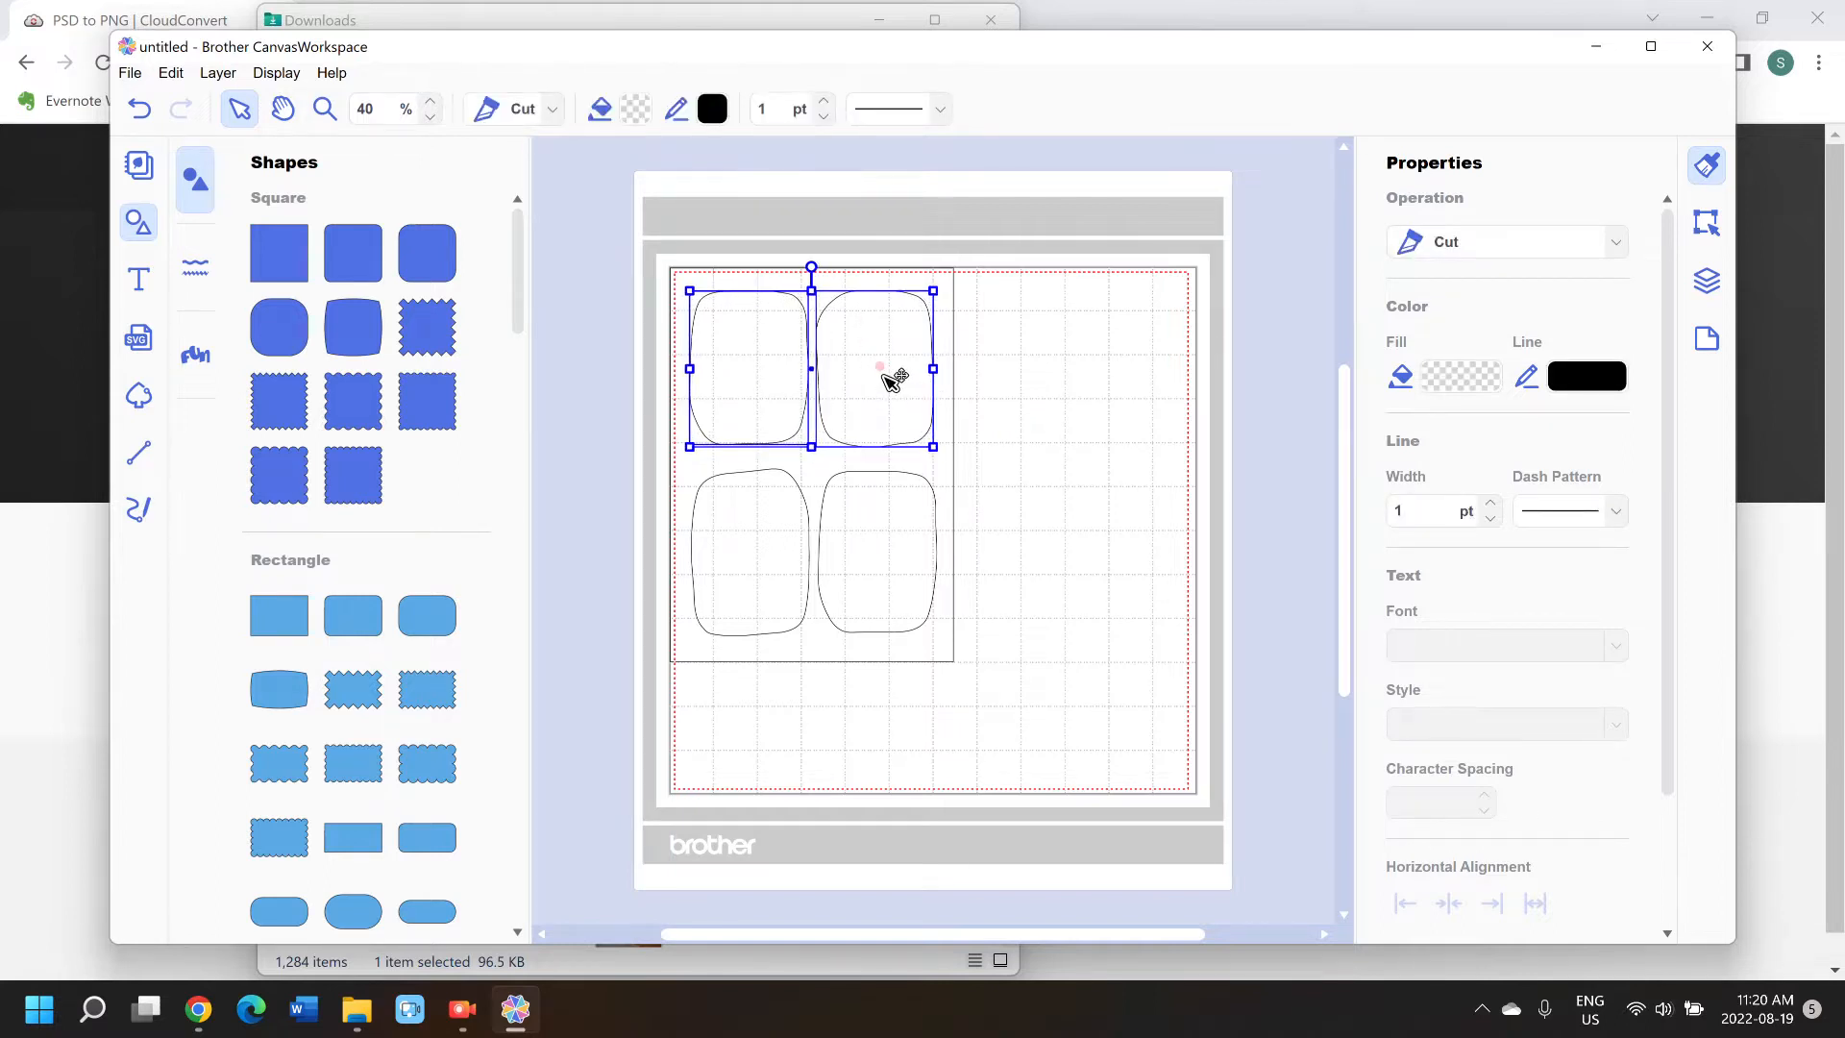
left_click(865, 562)
left_click(726, 581, "shift")
left_click_drag(845, 584, 843, 574)
- Narrow the two upper frames and reposition them side by side with a wider gap between them
left_click(904, 402)
mouse_move(748, 384)
left_mouse_down()
mouse_move(725, 380)
mouse_move(780, 371)
mouse_move(735, 365)
mouse_move(774, 400)
left_mouse_up()
double_click(899, 372)
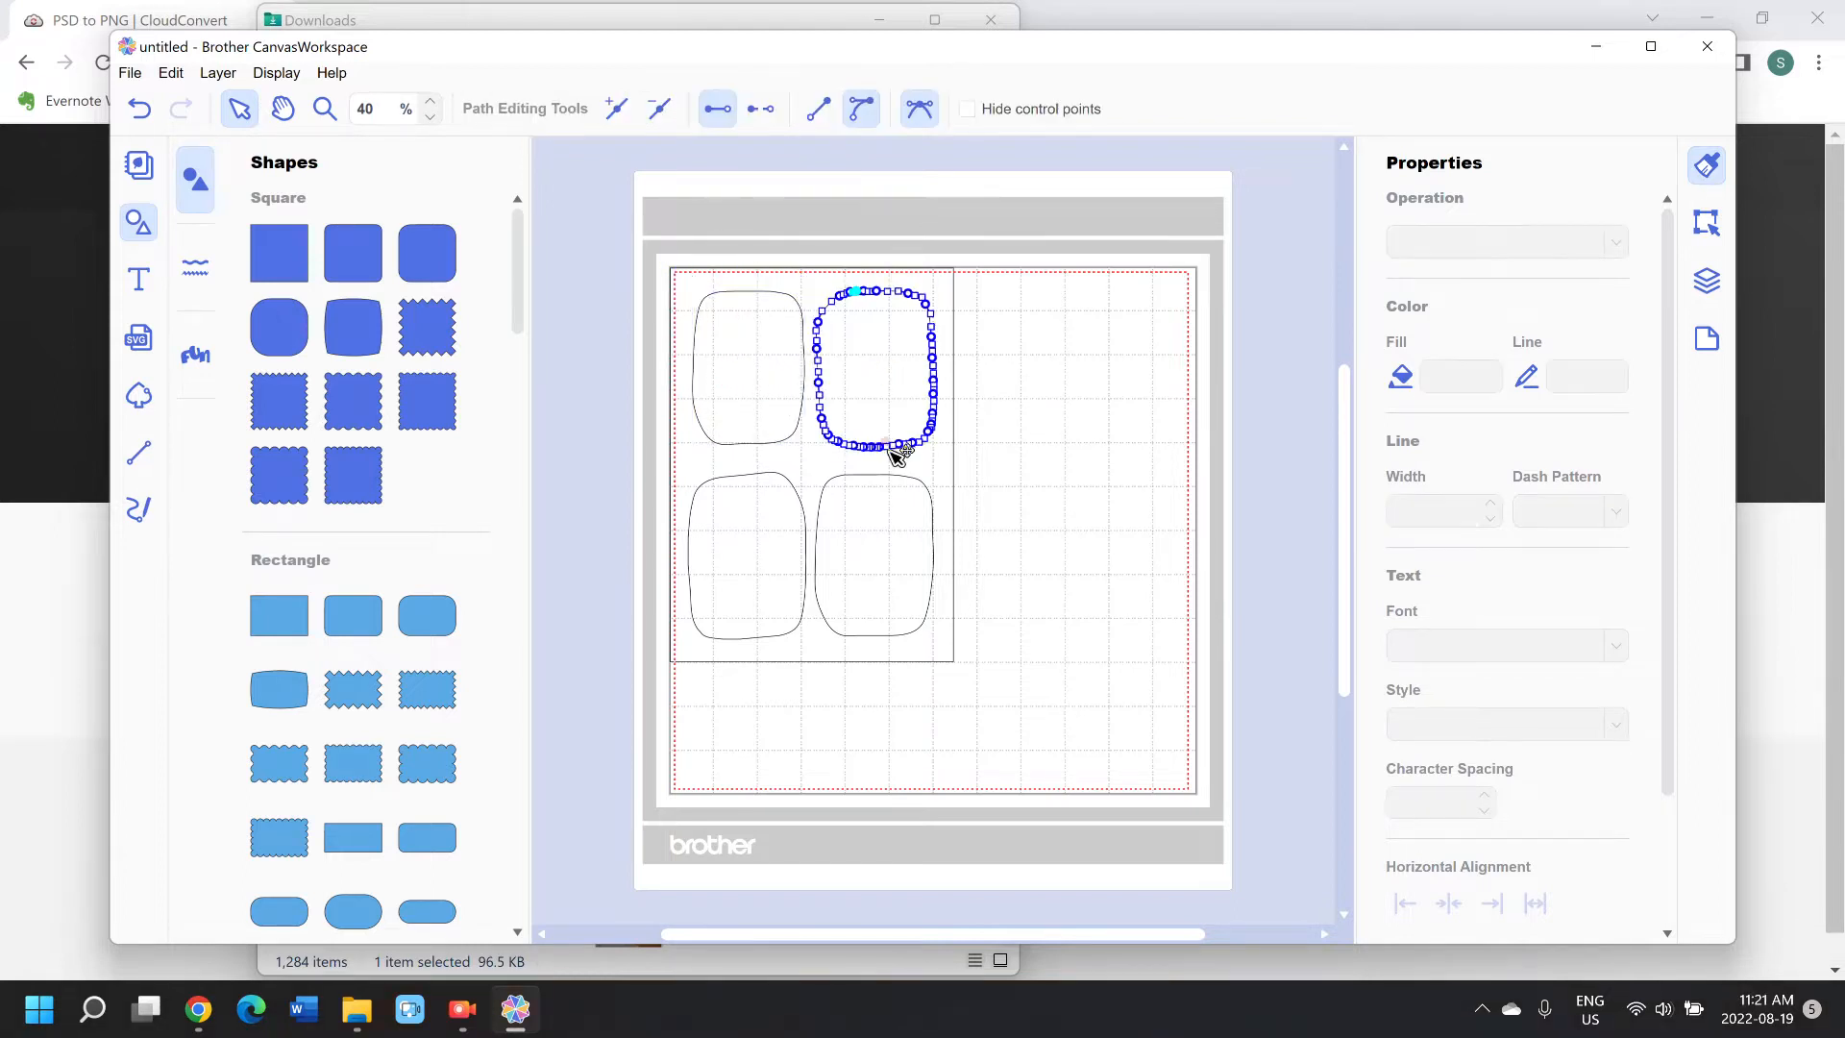
left_click(810, 368)
left_click_drag(886, 384, 779, 353)
left_click_drag(728, 415, 908, 413)
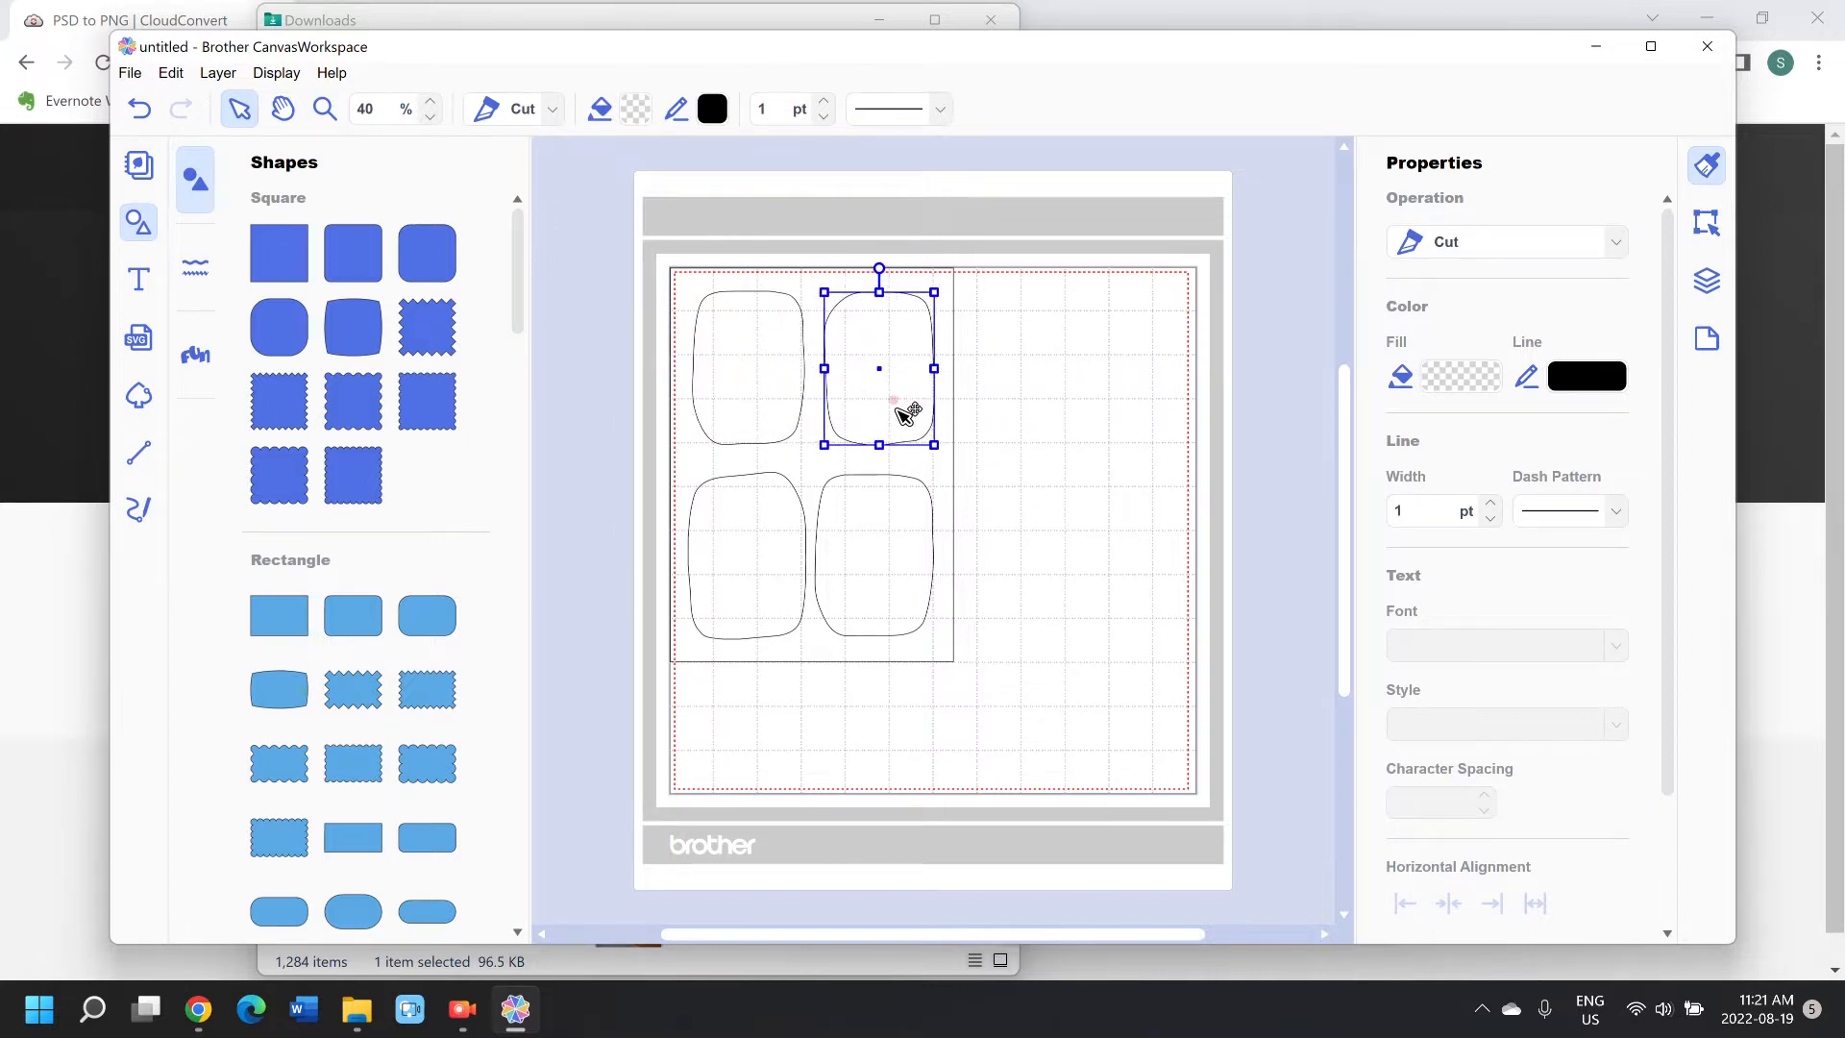
- Narrow the two lower frames to about the width of the upper pair
left_click_drag(751, 548, 781, 585)
left_click_drag(723, 493, 724, 506)
left_click_drag(735, 569, 754, 548)
mouse_move(886, 549)
left_mouse_down()
mouse_move(741, 576)
mouse_move(874, 547)
mouse_move(886, 569)
left_mouse_up()
left_click(757, 568)
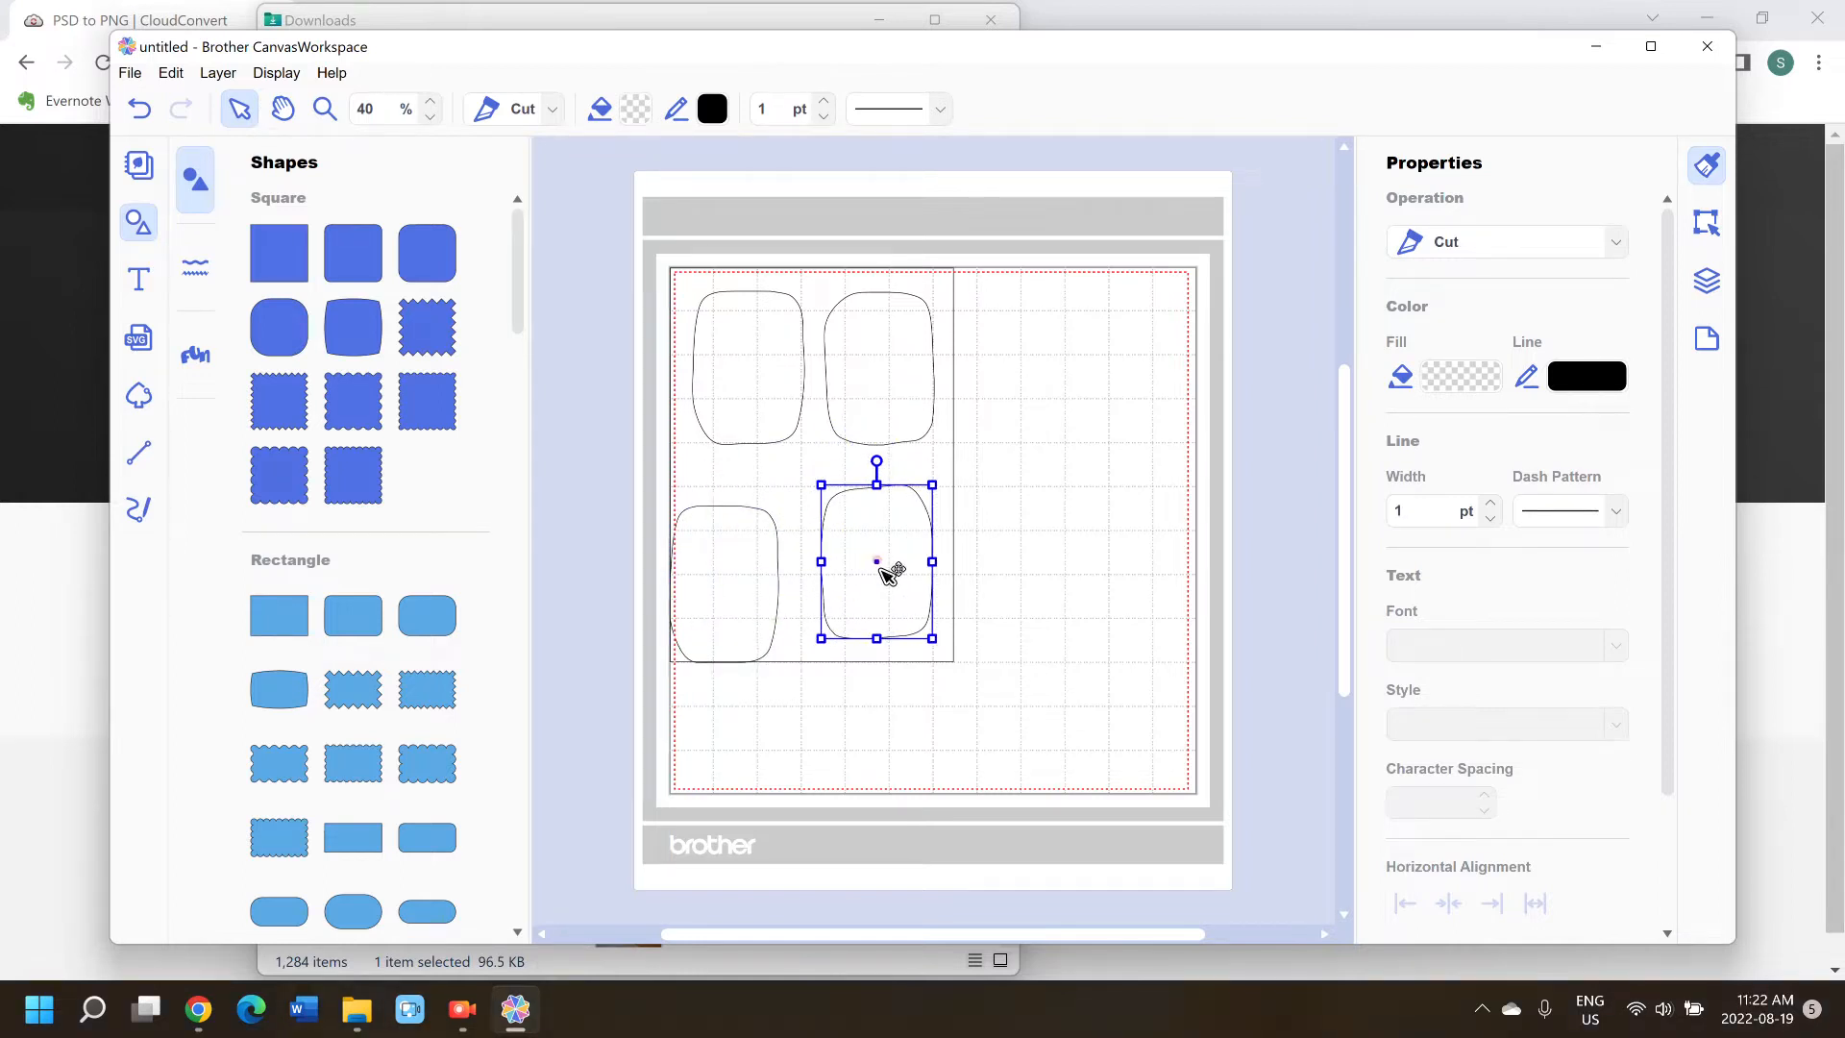
- Swap the two lower frames' positions and line each one up beneath the upper frame above it
left_click_drag(741, 603, 762, 580)
left_click(1122, 582)
left_click_drag(878, 569, 665, 559)
left_click_drag(773, 568, 906, 570)
left_click_drag(690, 572, 771, 582)
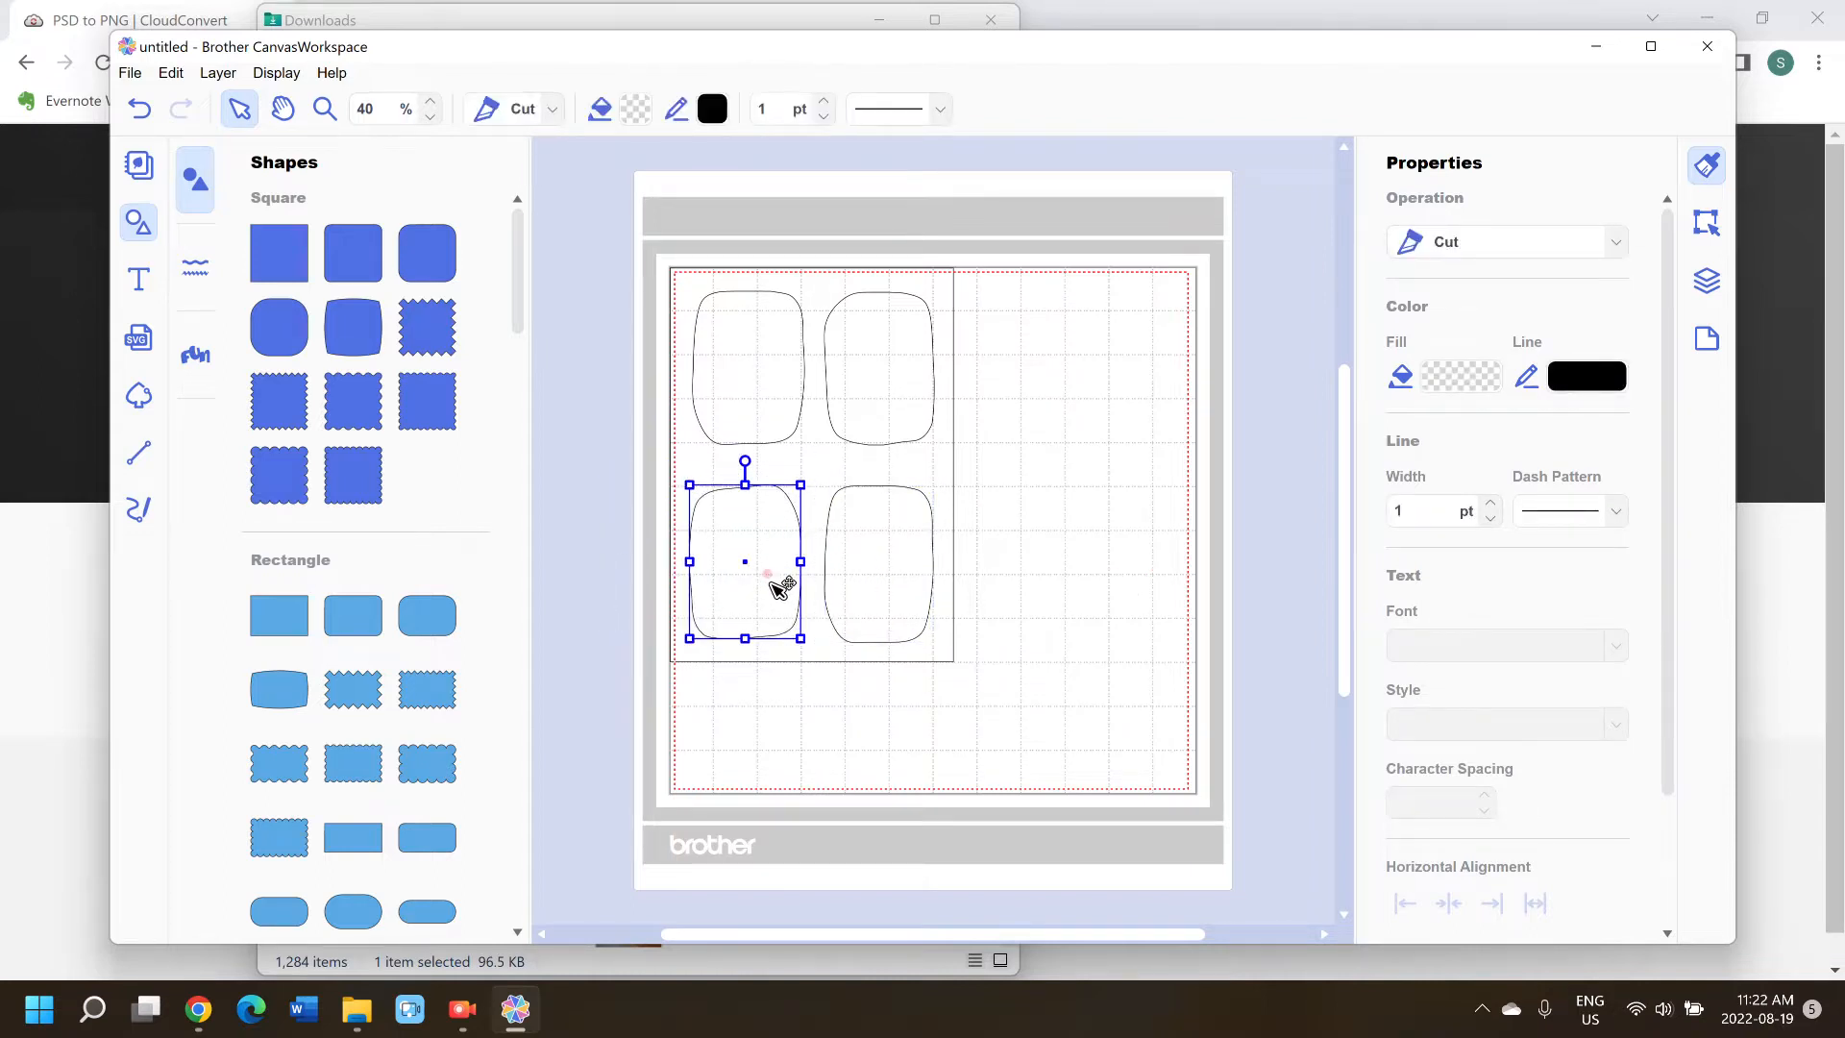
- Move the whole layout as one group to the mat's right side, ungroup it, and lower the two upper frames slightly
key("ctrl+a")
right_click(954, 276)
left_click(1028, 464)
left_click_drag(921, 450, 1183, 459)
right_click(1096, 394)
left_click(1188, 524)
left_click(1091, 377)
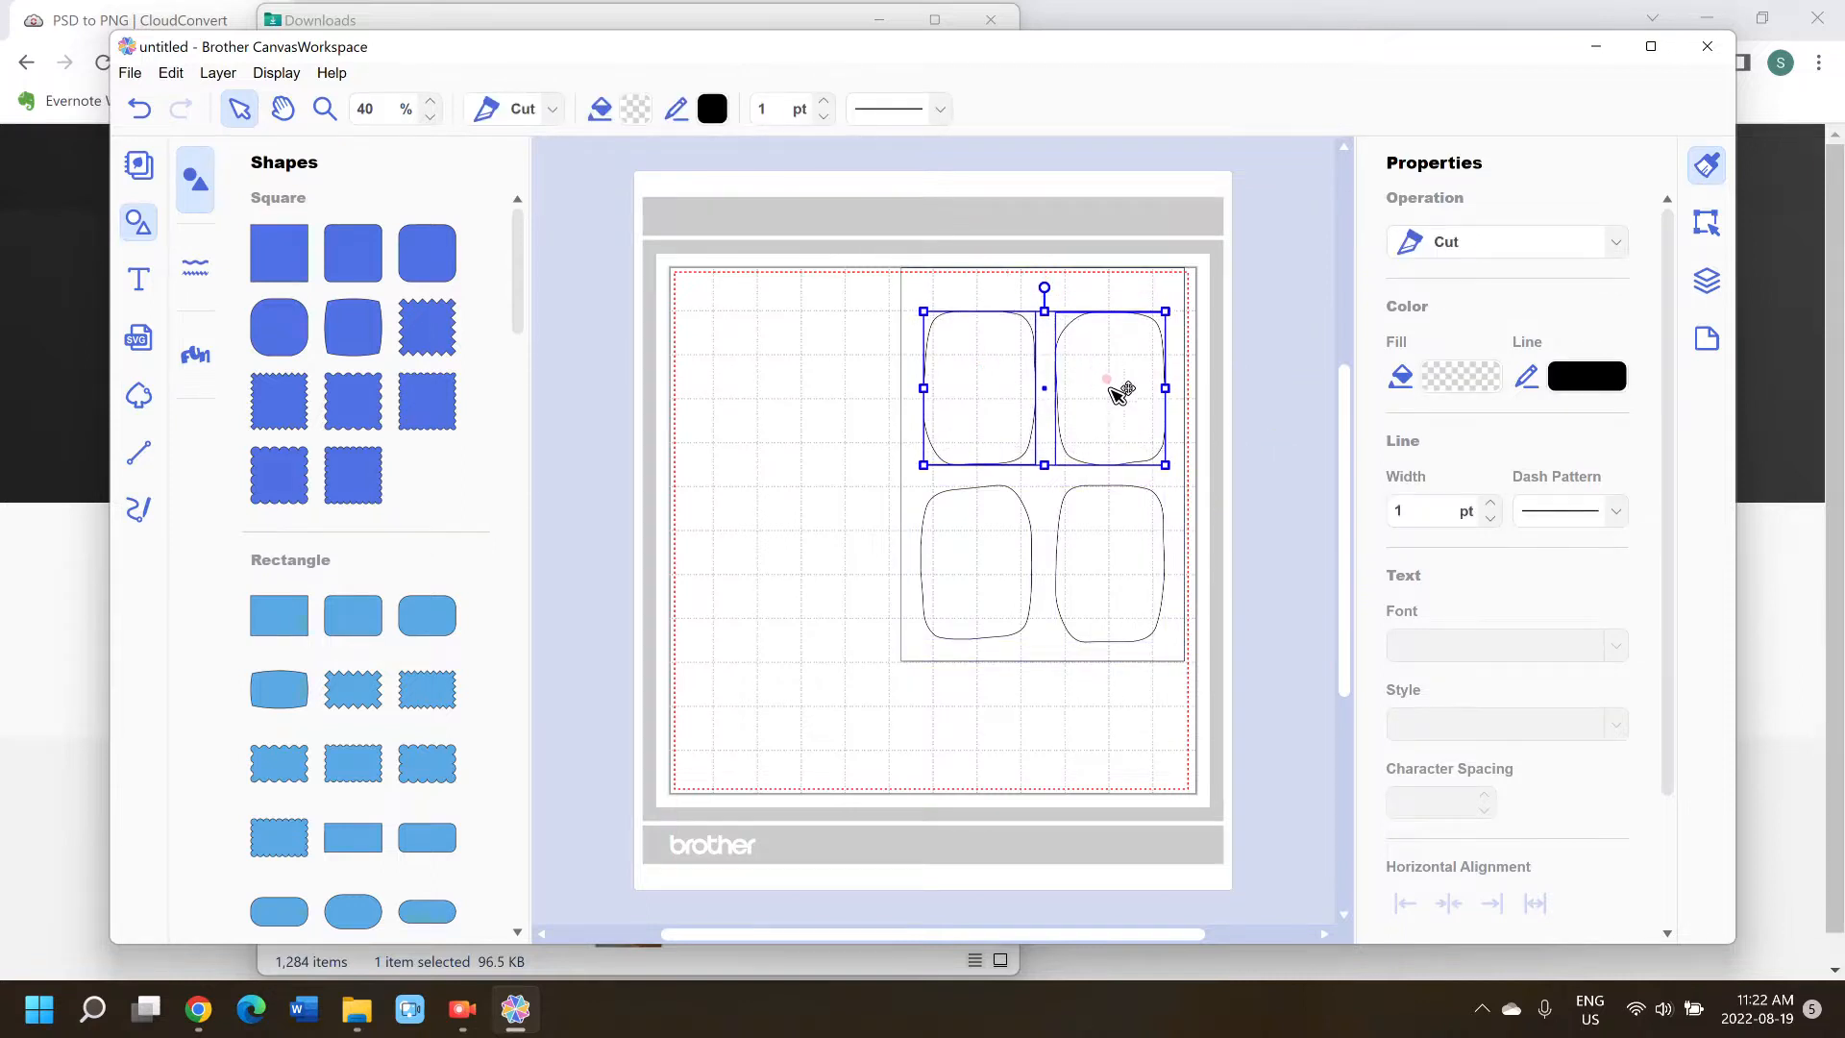
- Group the four frames with the enclosing rectangle and nudge the group down inside the mat's cutting area
left_click(1006, 562, "shift")
left_click(1110, 553, "shift")
left_click(1105, 276, "shift")
right_click(1106, 278)
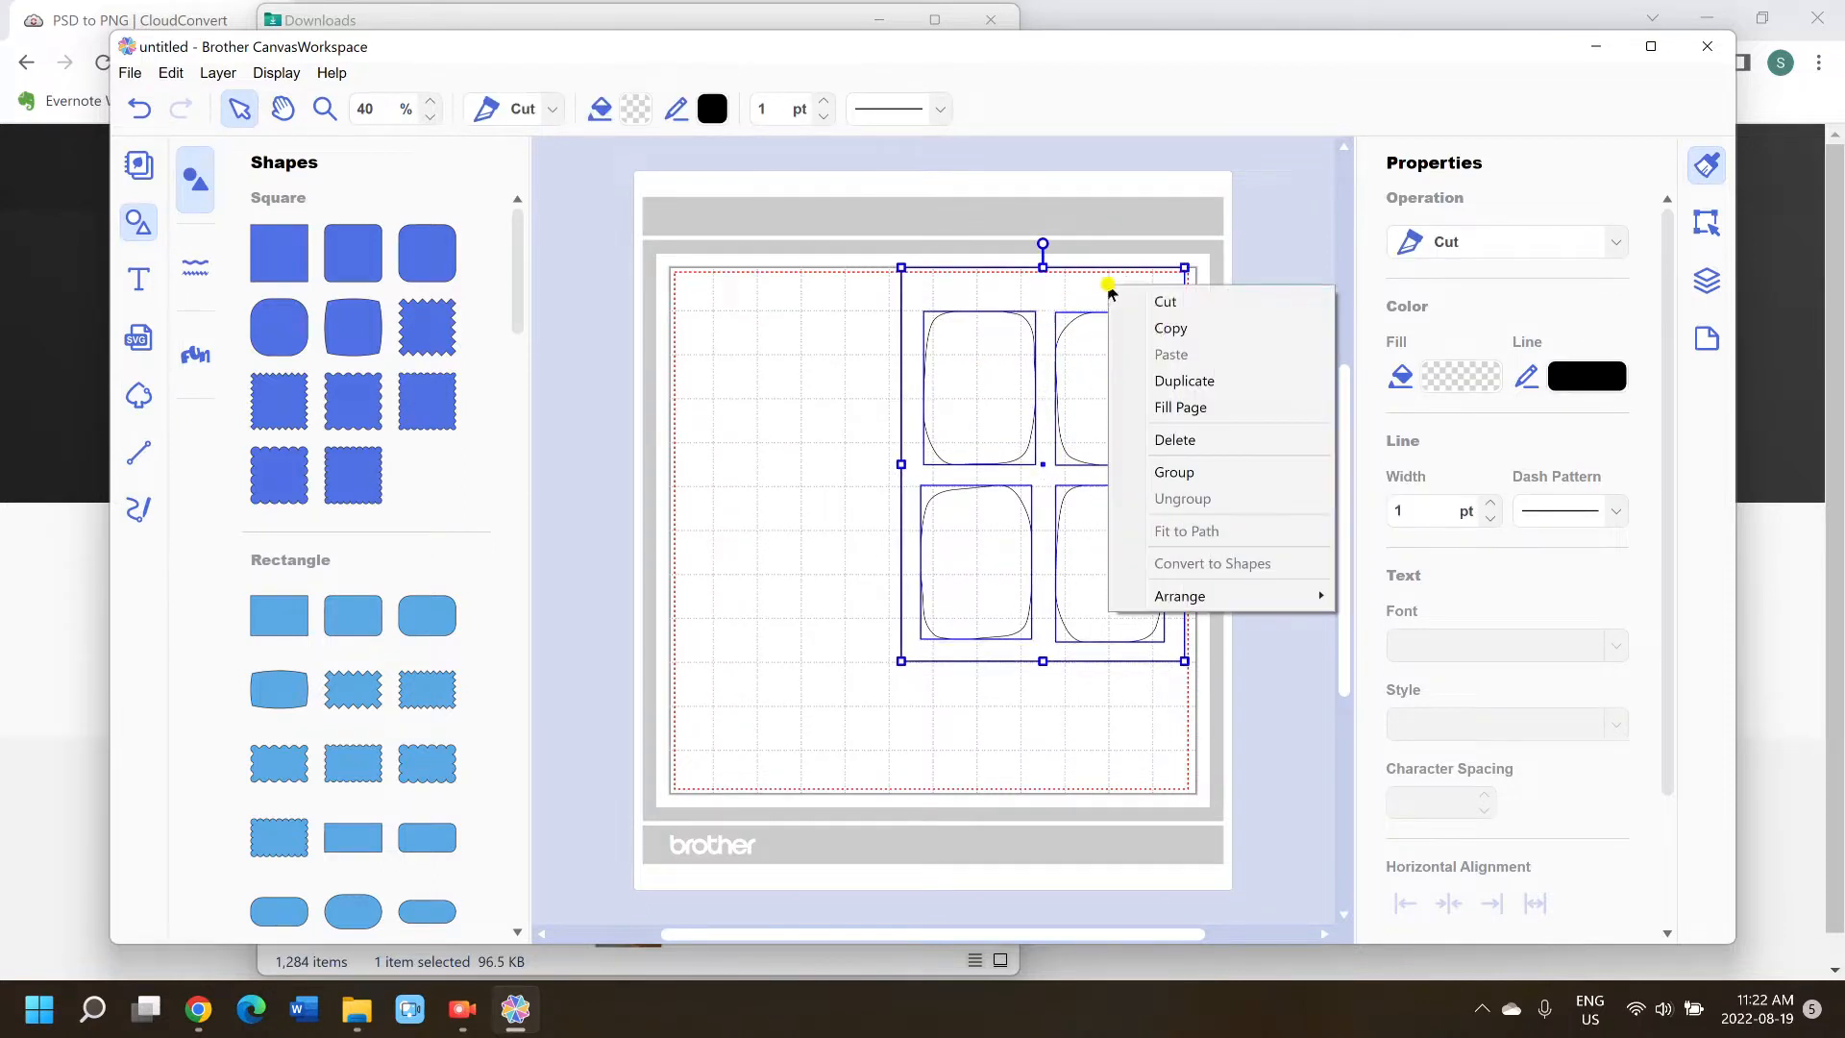
left_click(1143, 470)
left_click_drag(1138, 287, 1139, 292)
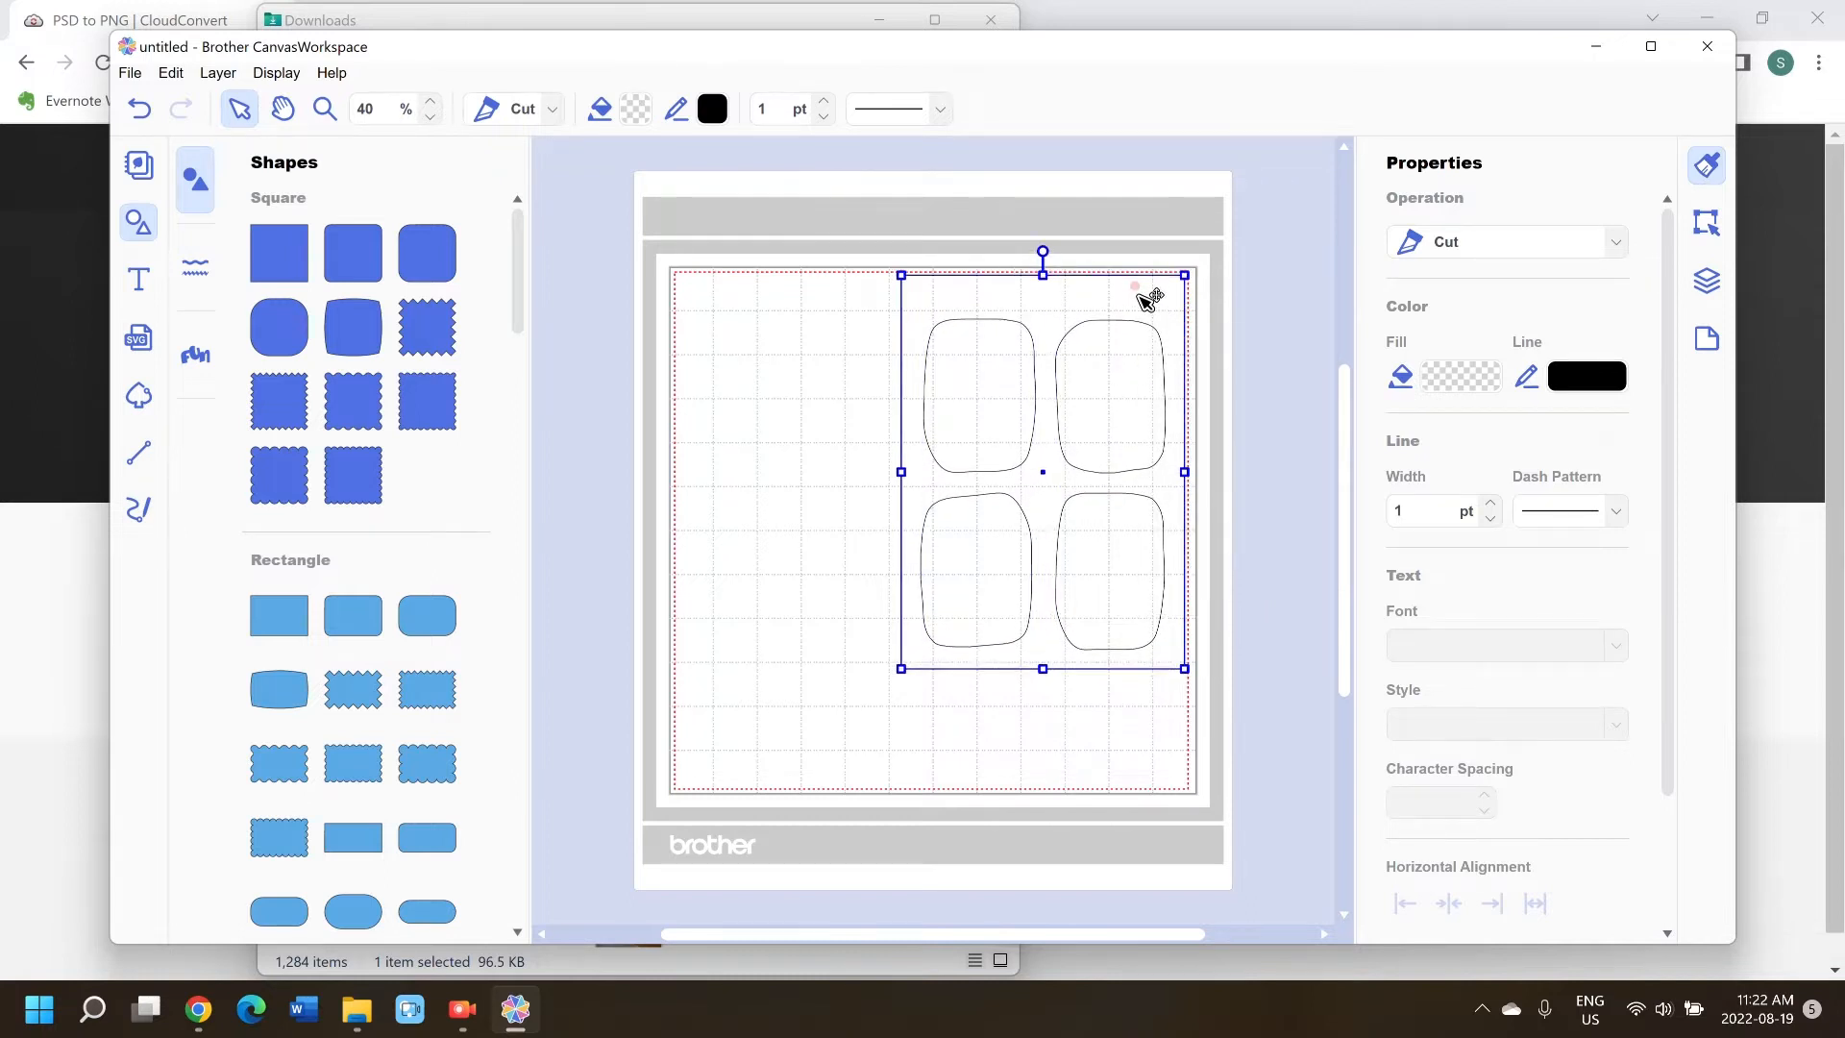
left_click(1202, 400)
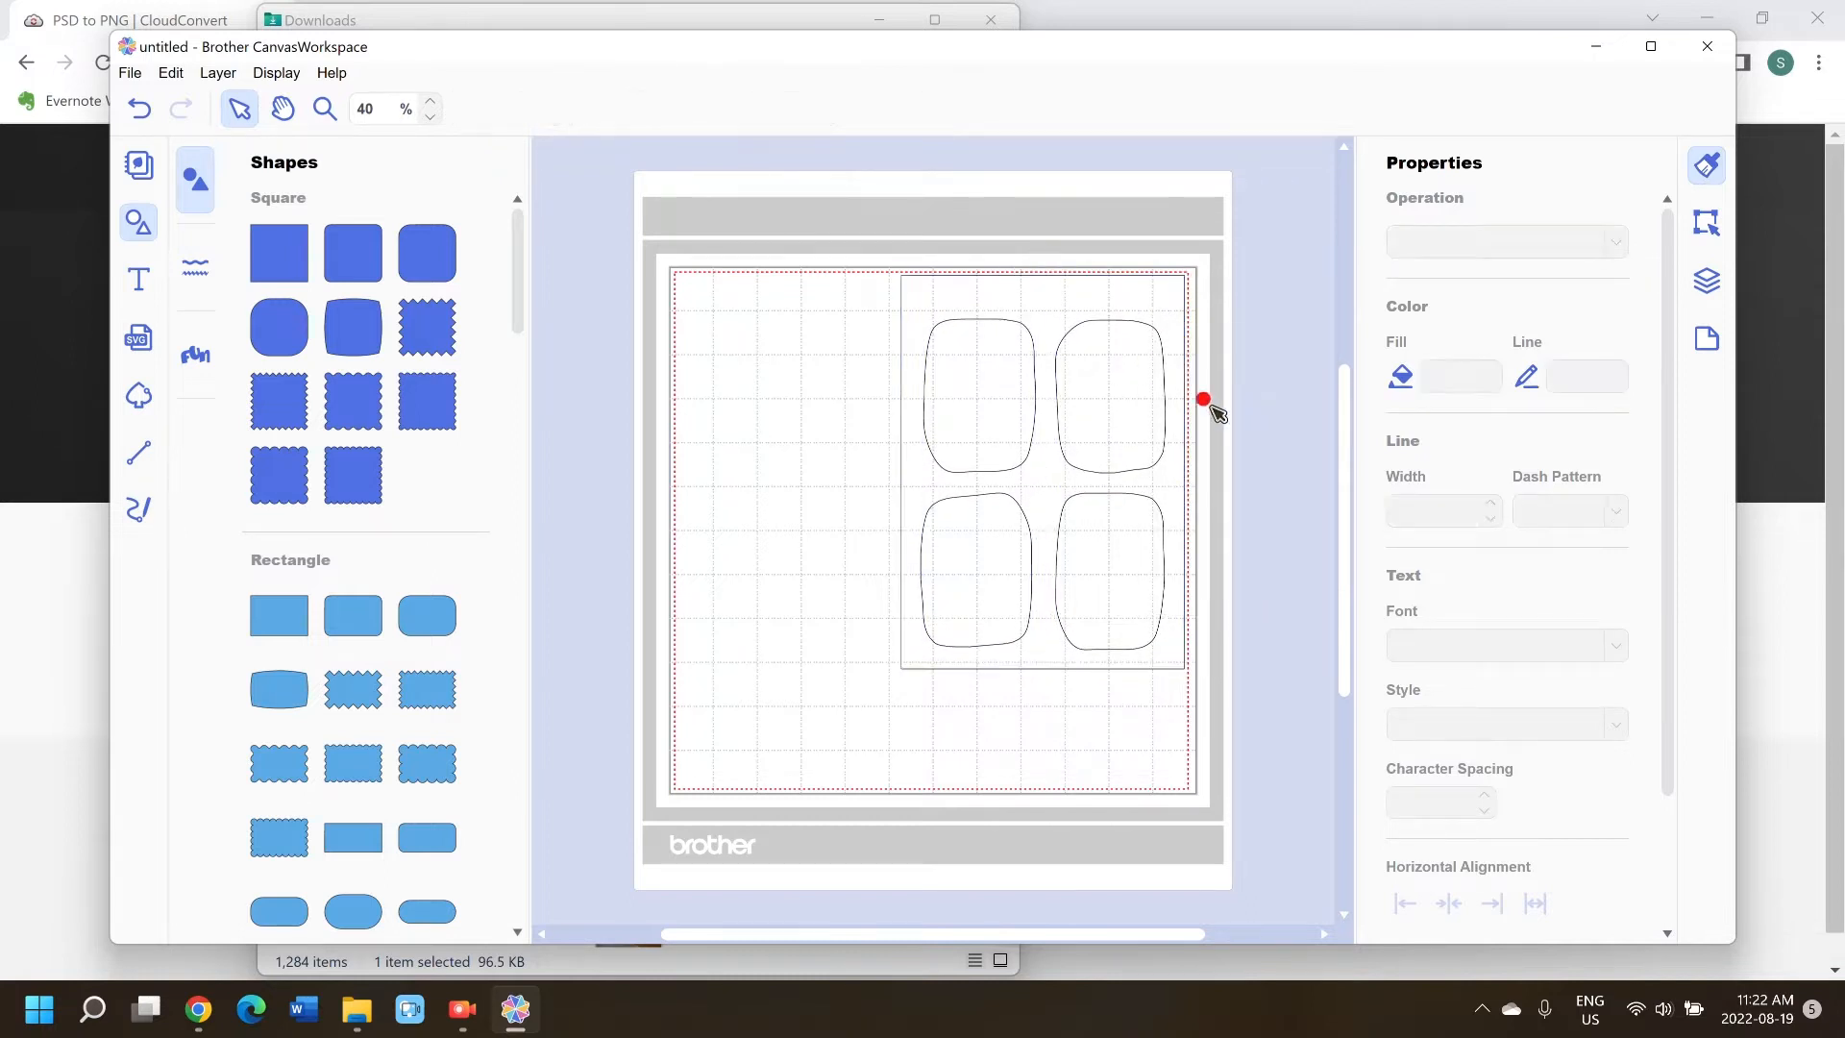
- Start exporting the layout as an FCM file, choosing transfer via the Internet
left_click(130, 72)
left_click(201, 279)
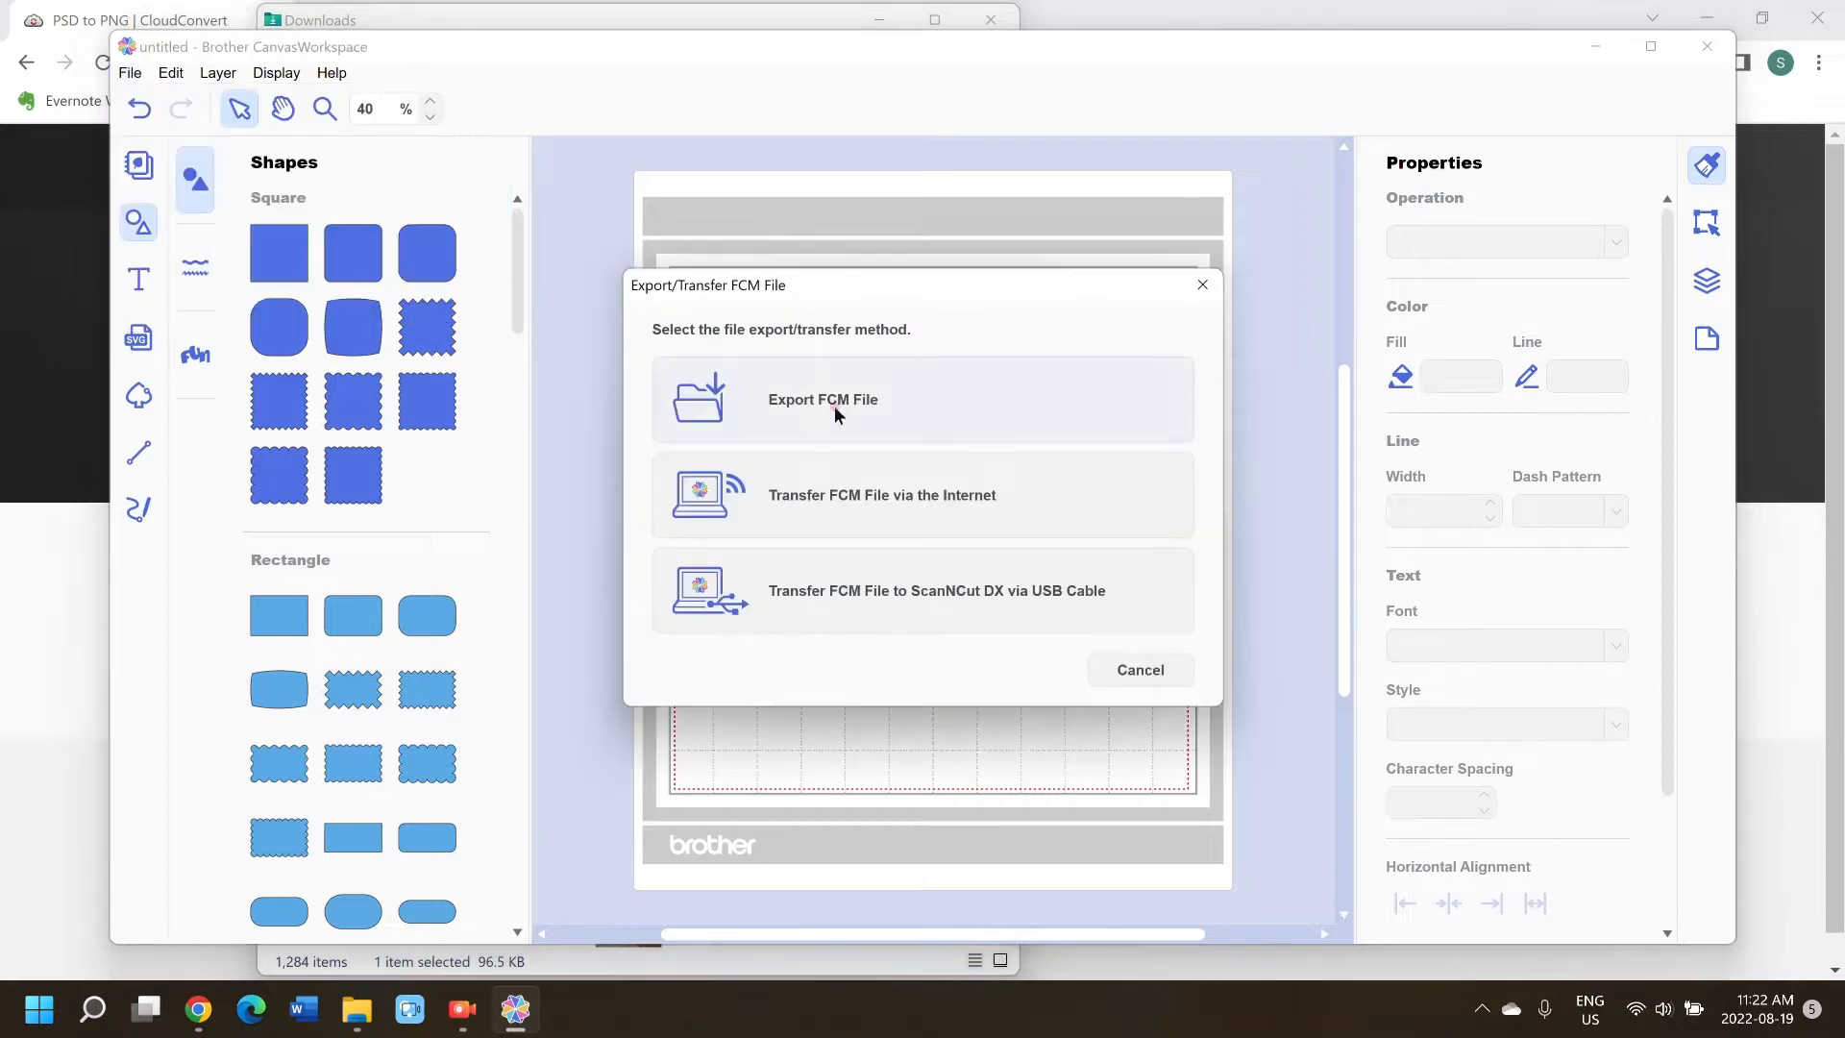
left_click(942, 478)
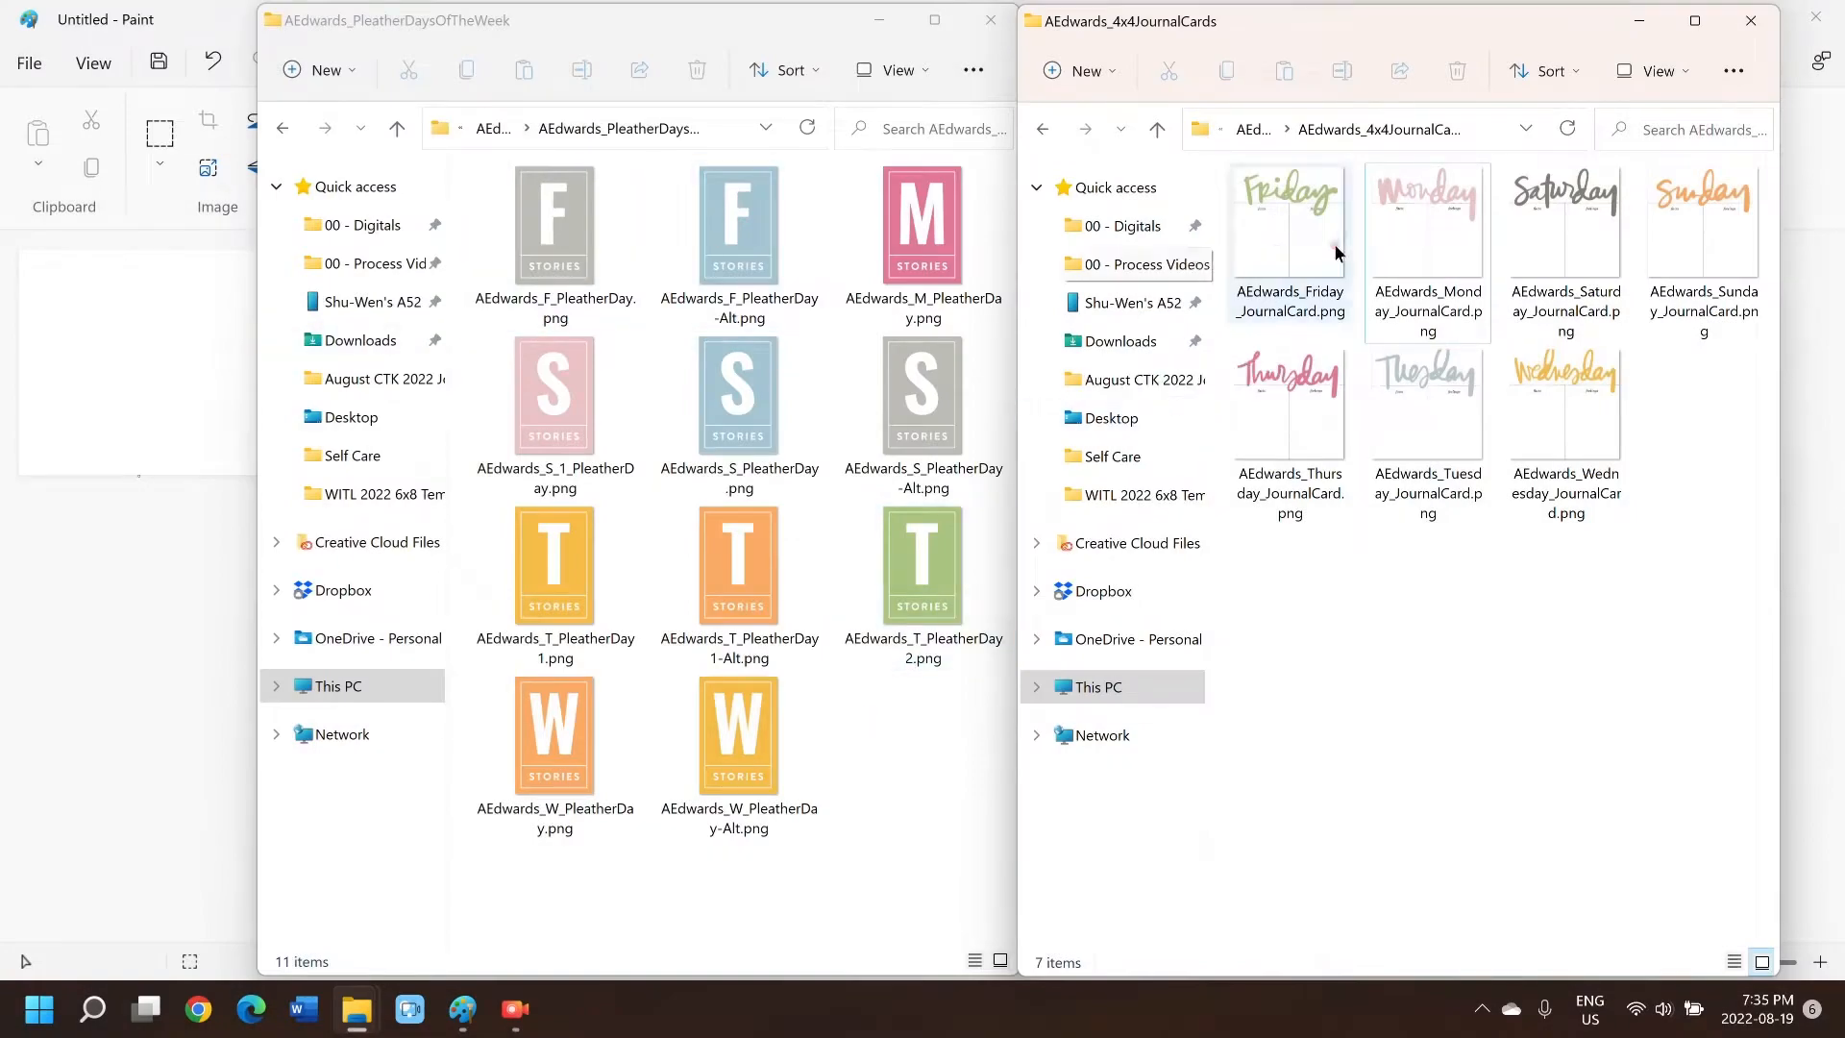
- Open AEdwards_Monday_JournalCard.png in Paint and widen its canvas to about 2467 px
mouse_move(1455, 228)
left_mouse_down()
mouse_move(557, 327)
mouse_move(44, 336)
mouse_move(103, 348)
left_mouse_up()
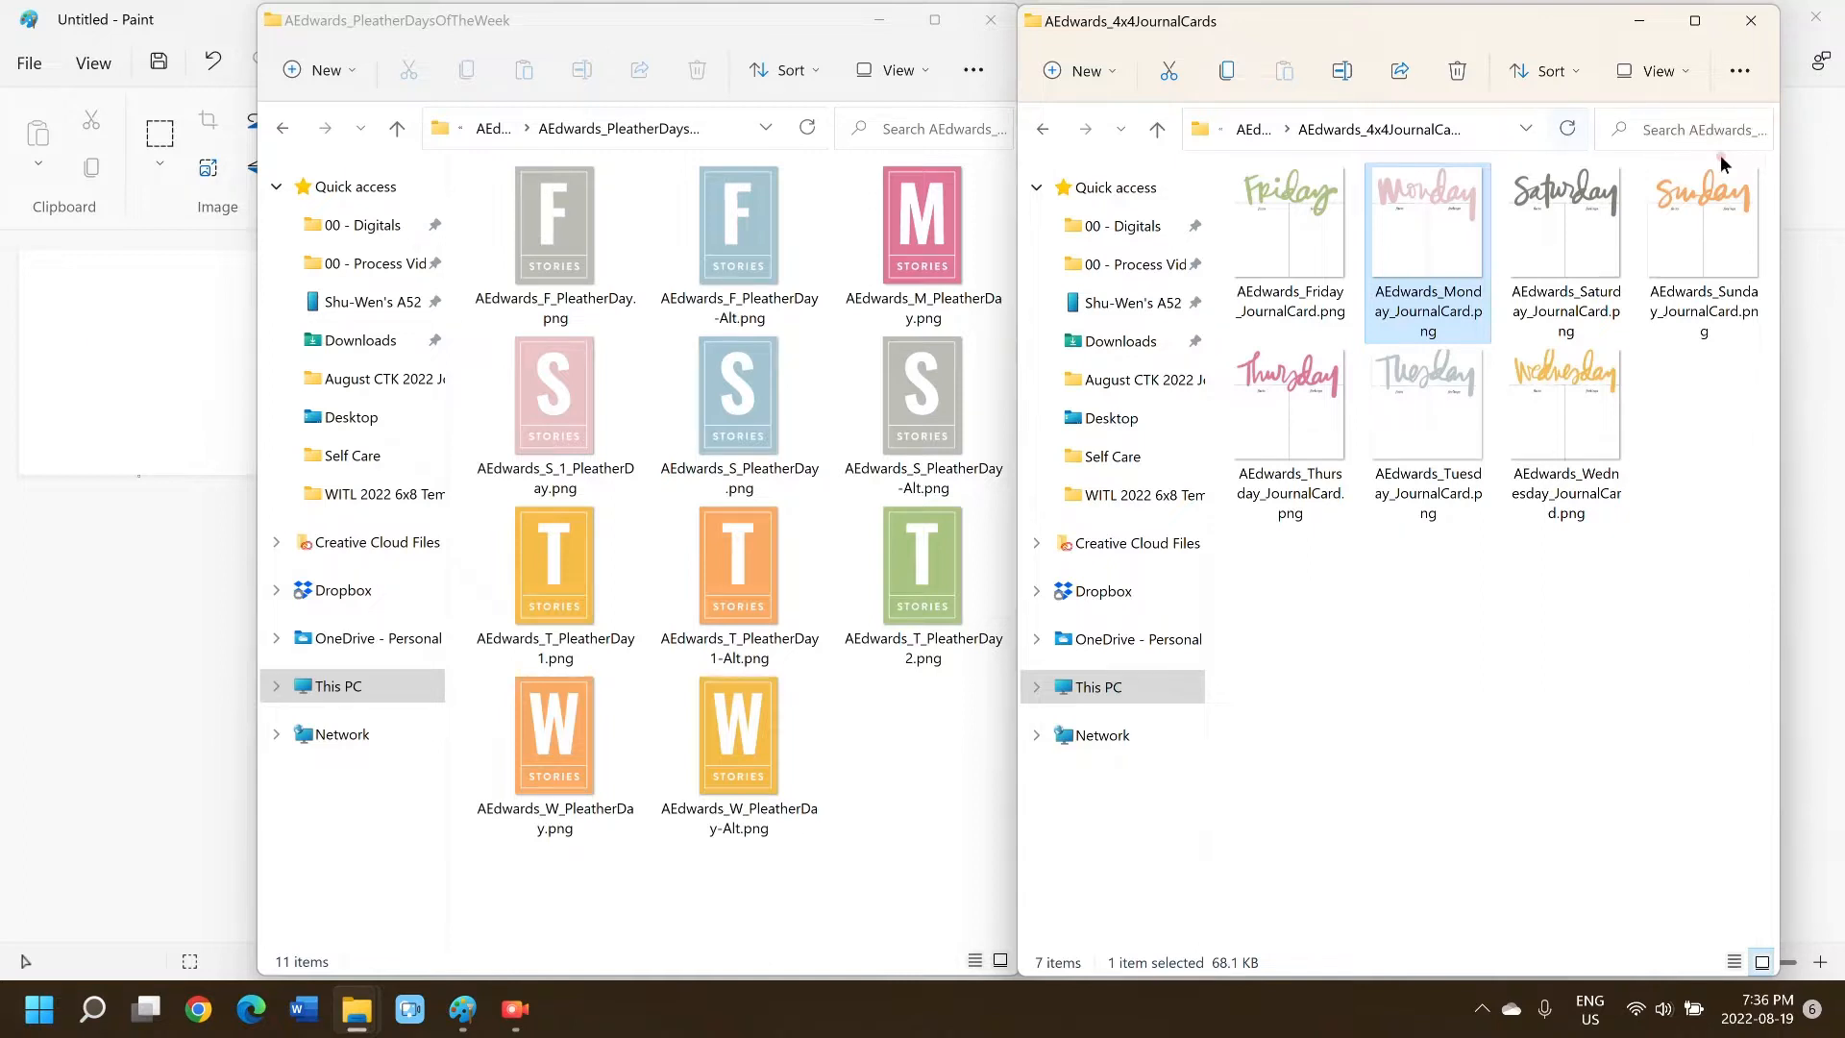
right_click(1483, 217)
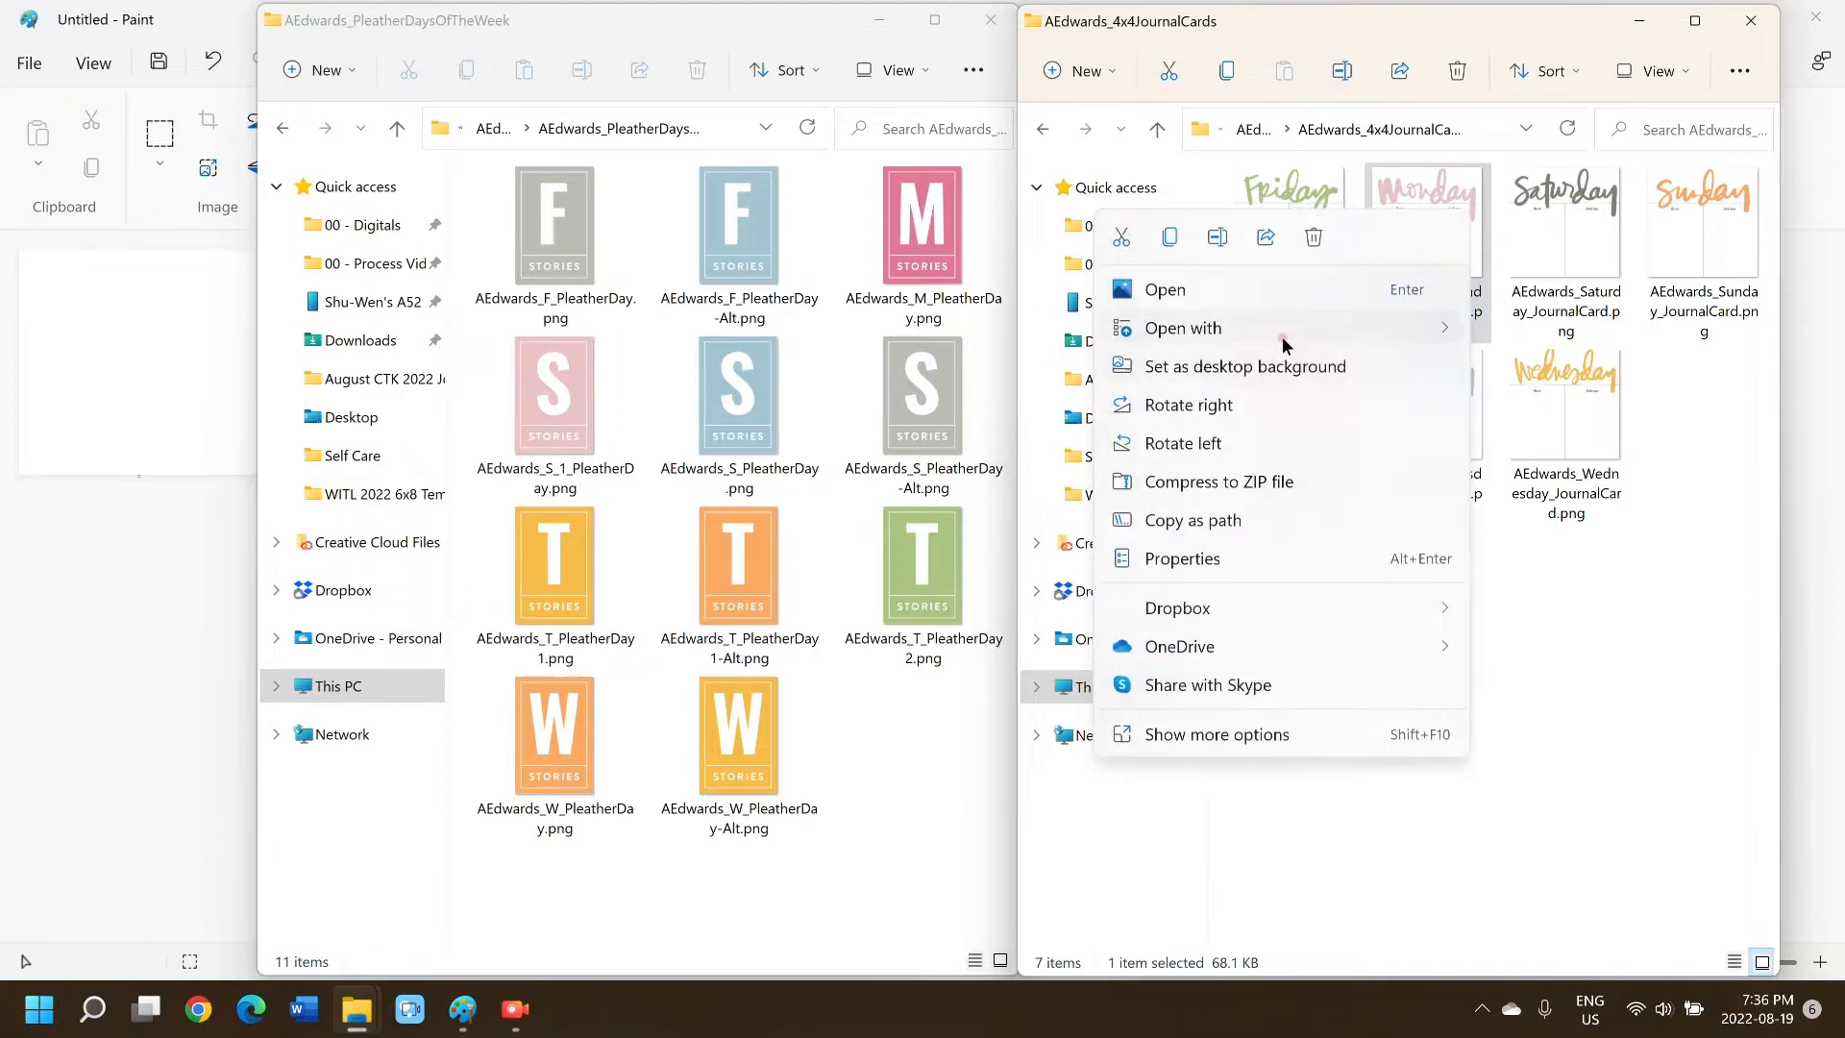
mouse_move(1286, 339)
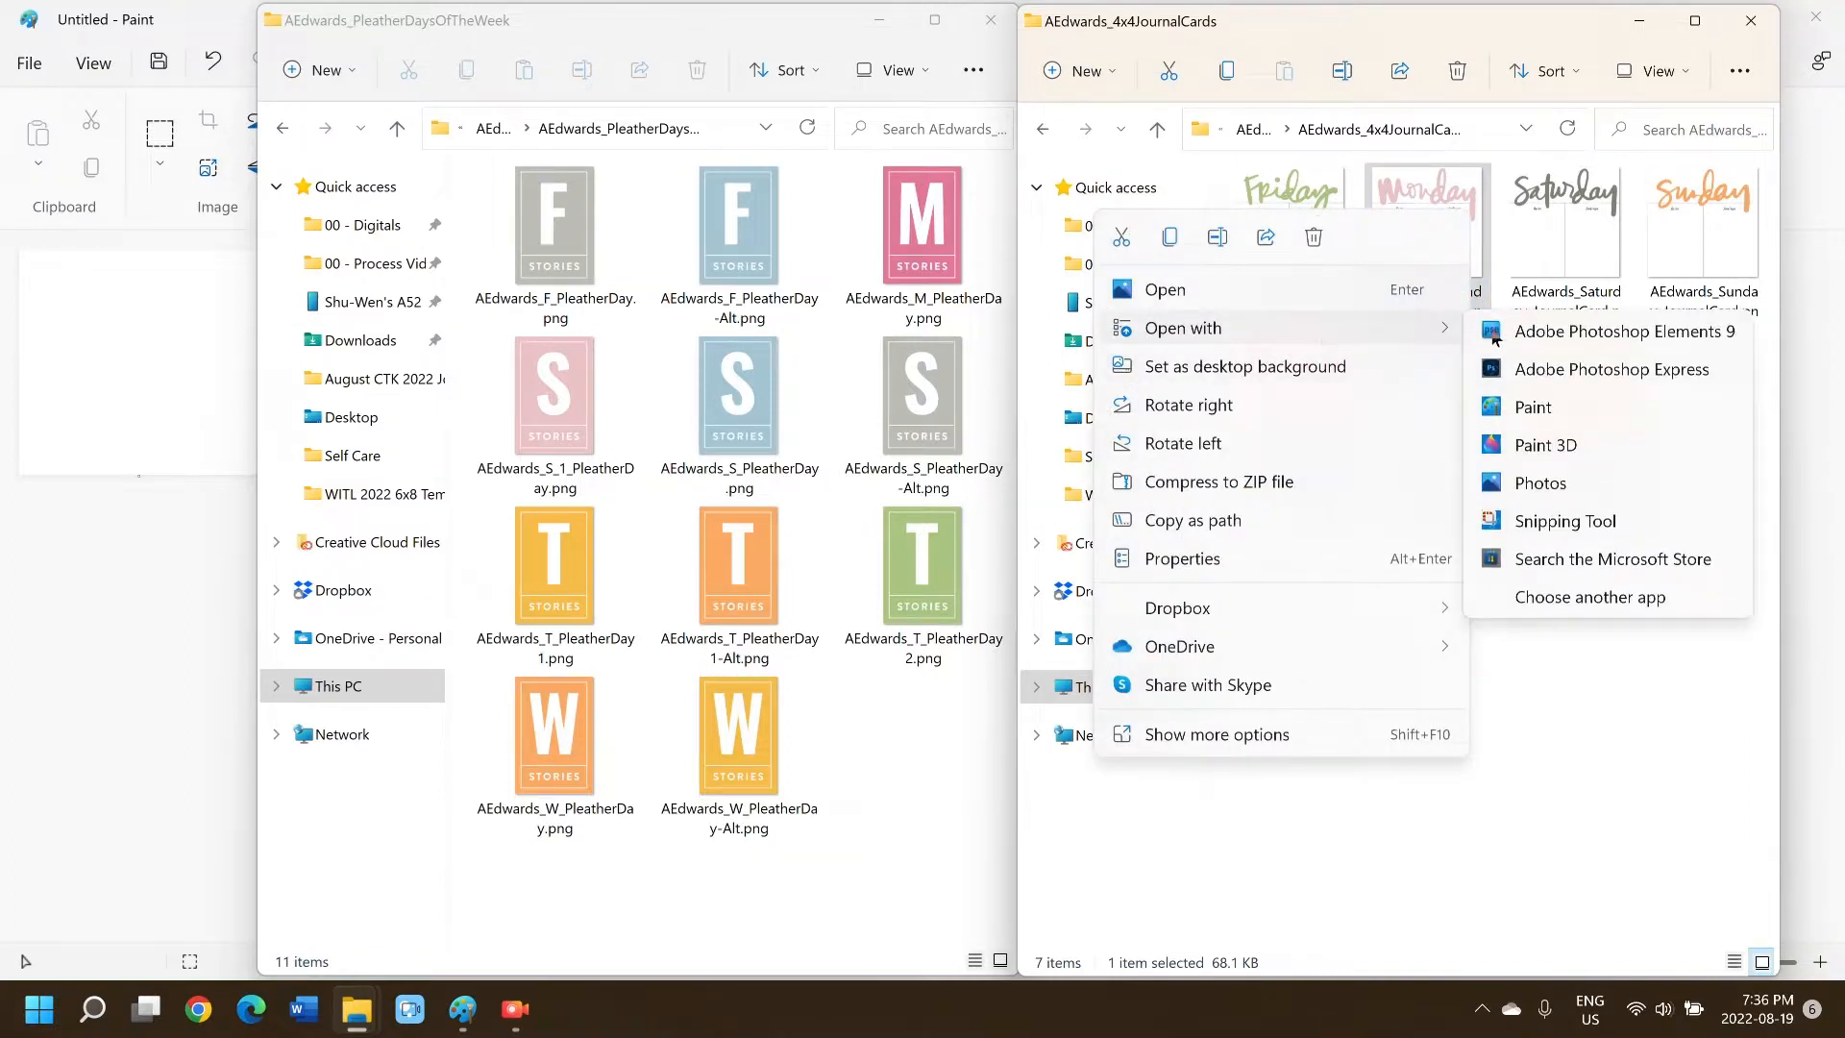
left_click(1587, 412)
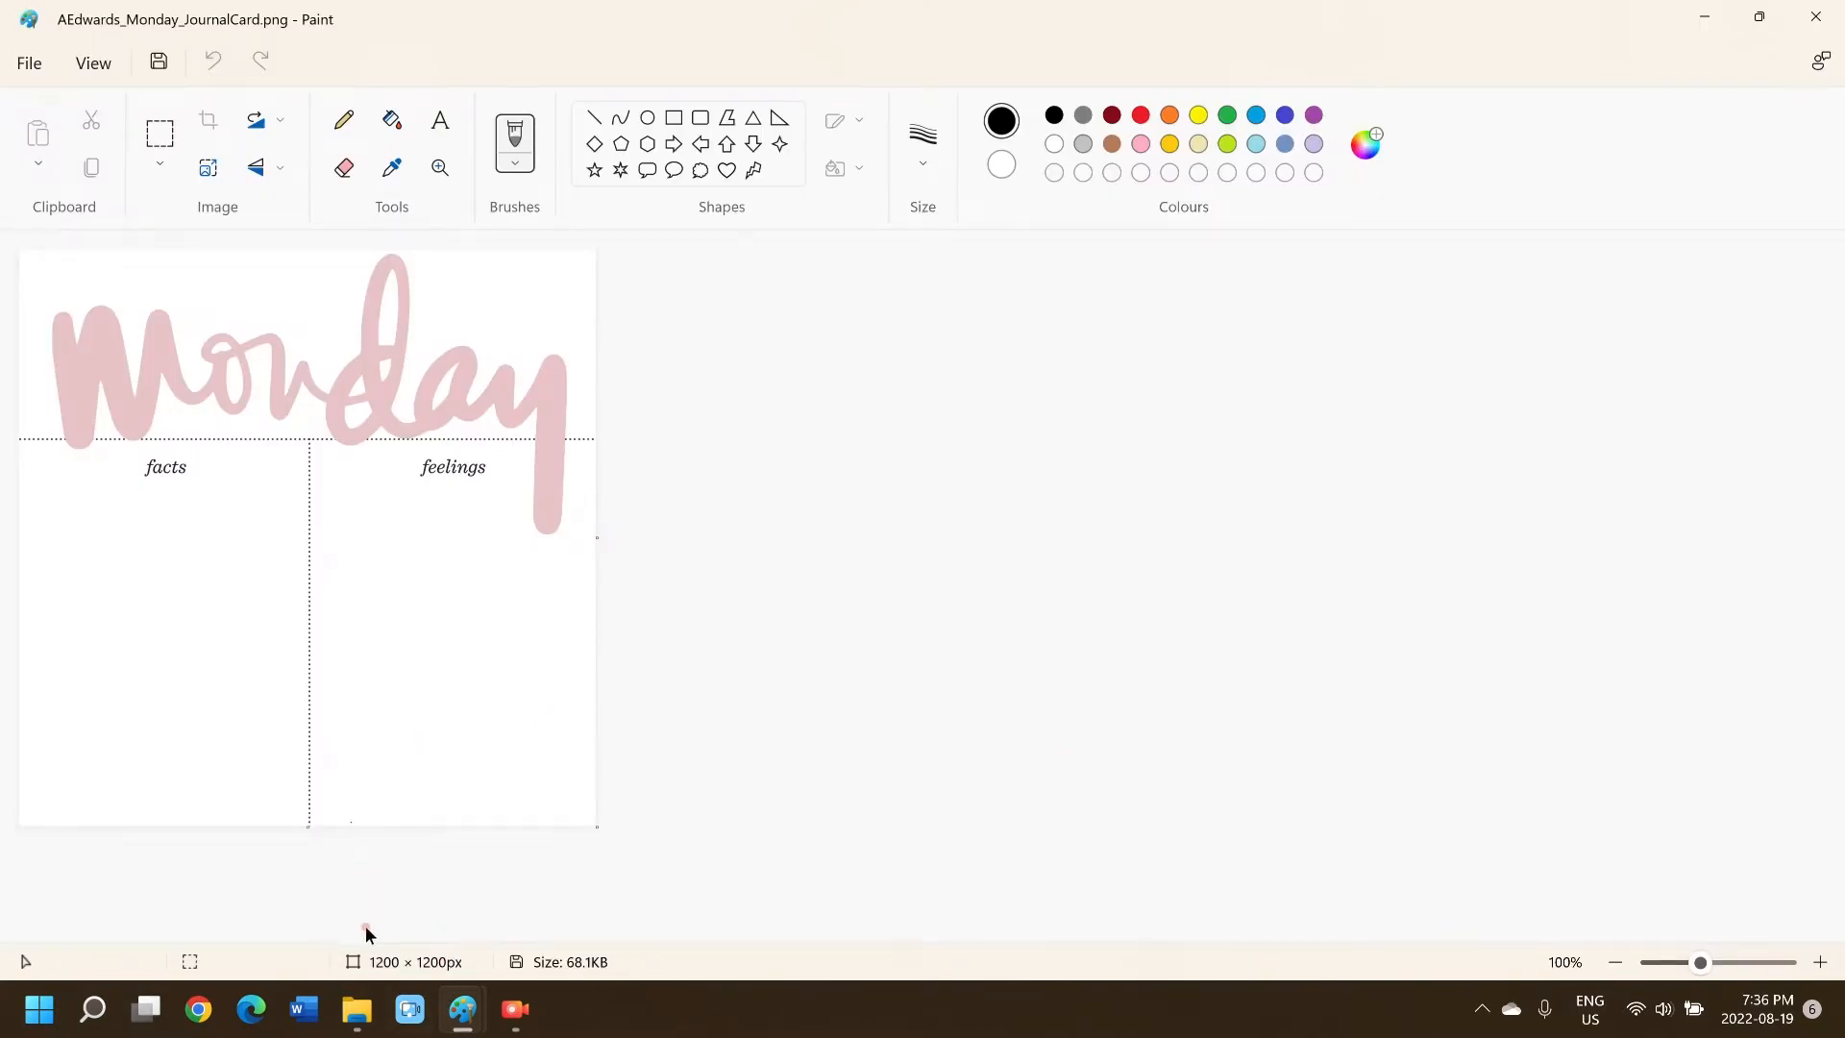
left_click_drag(596, 541, 1204, 538)
key("alt+Tab")
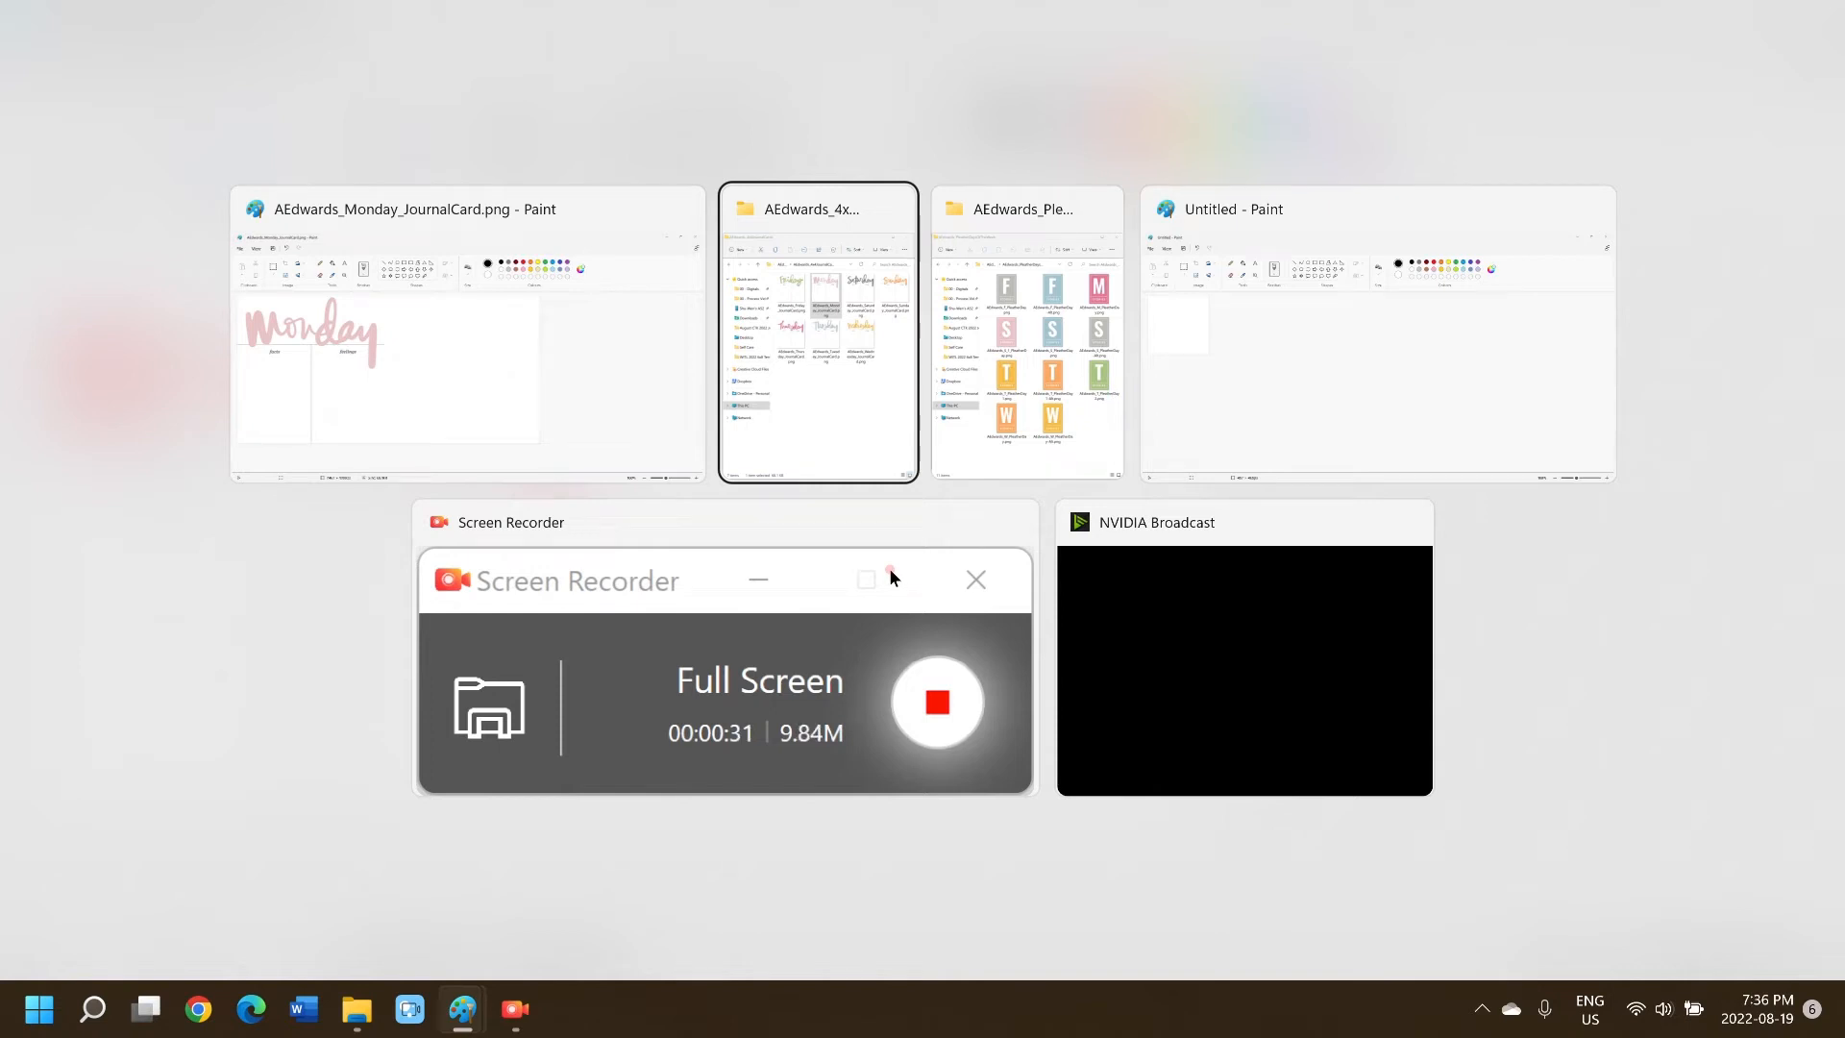
key("alt+Tab")
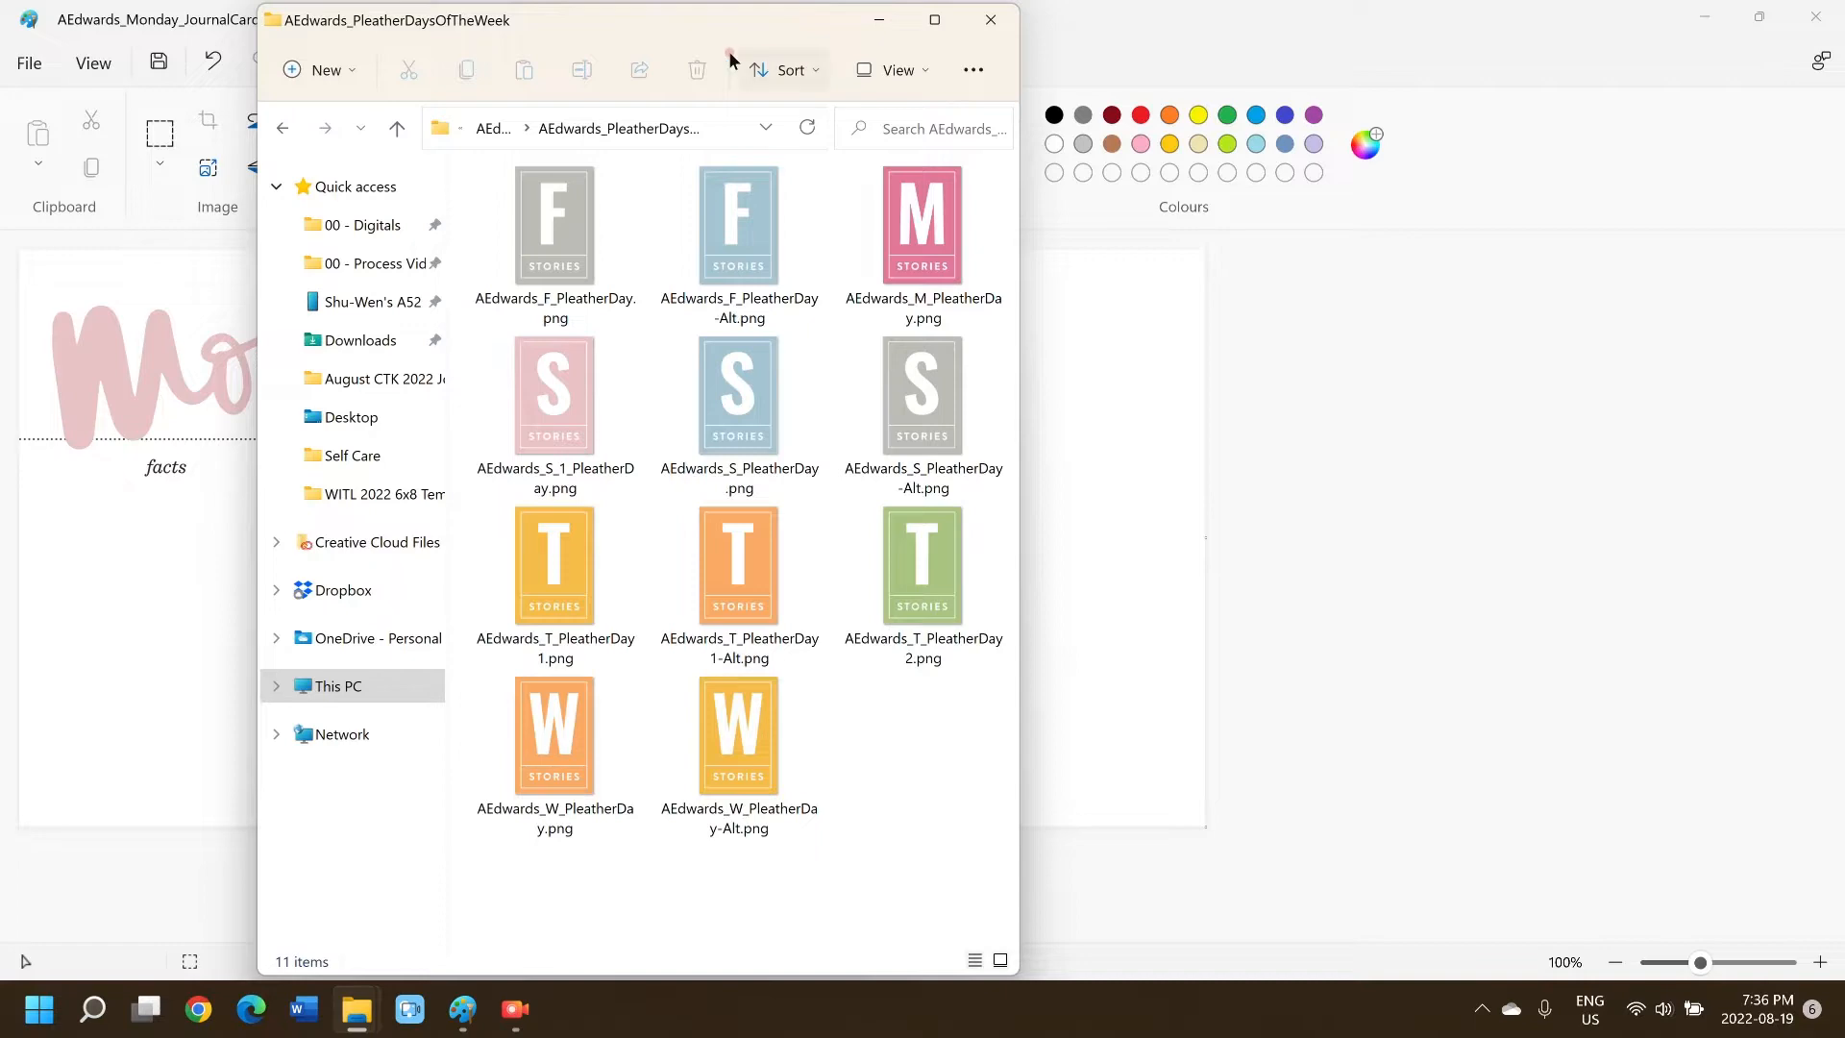
left_click_drag(732, 23, 570, 197)
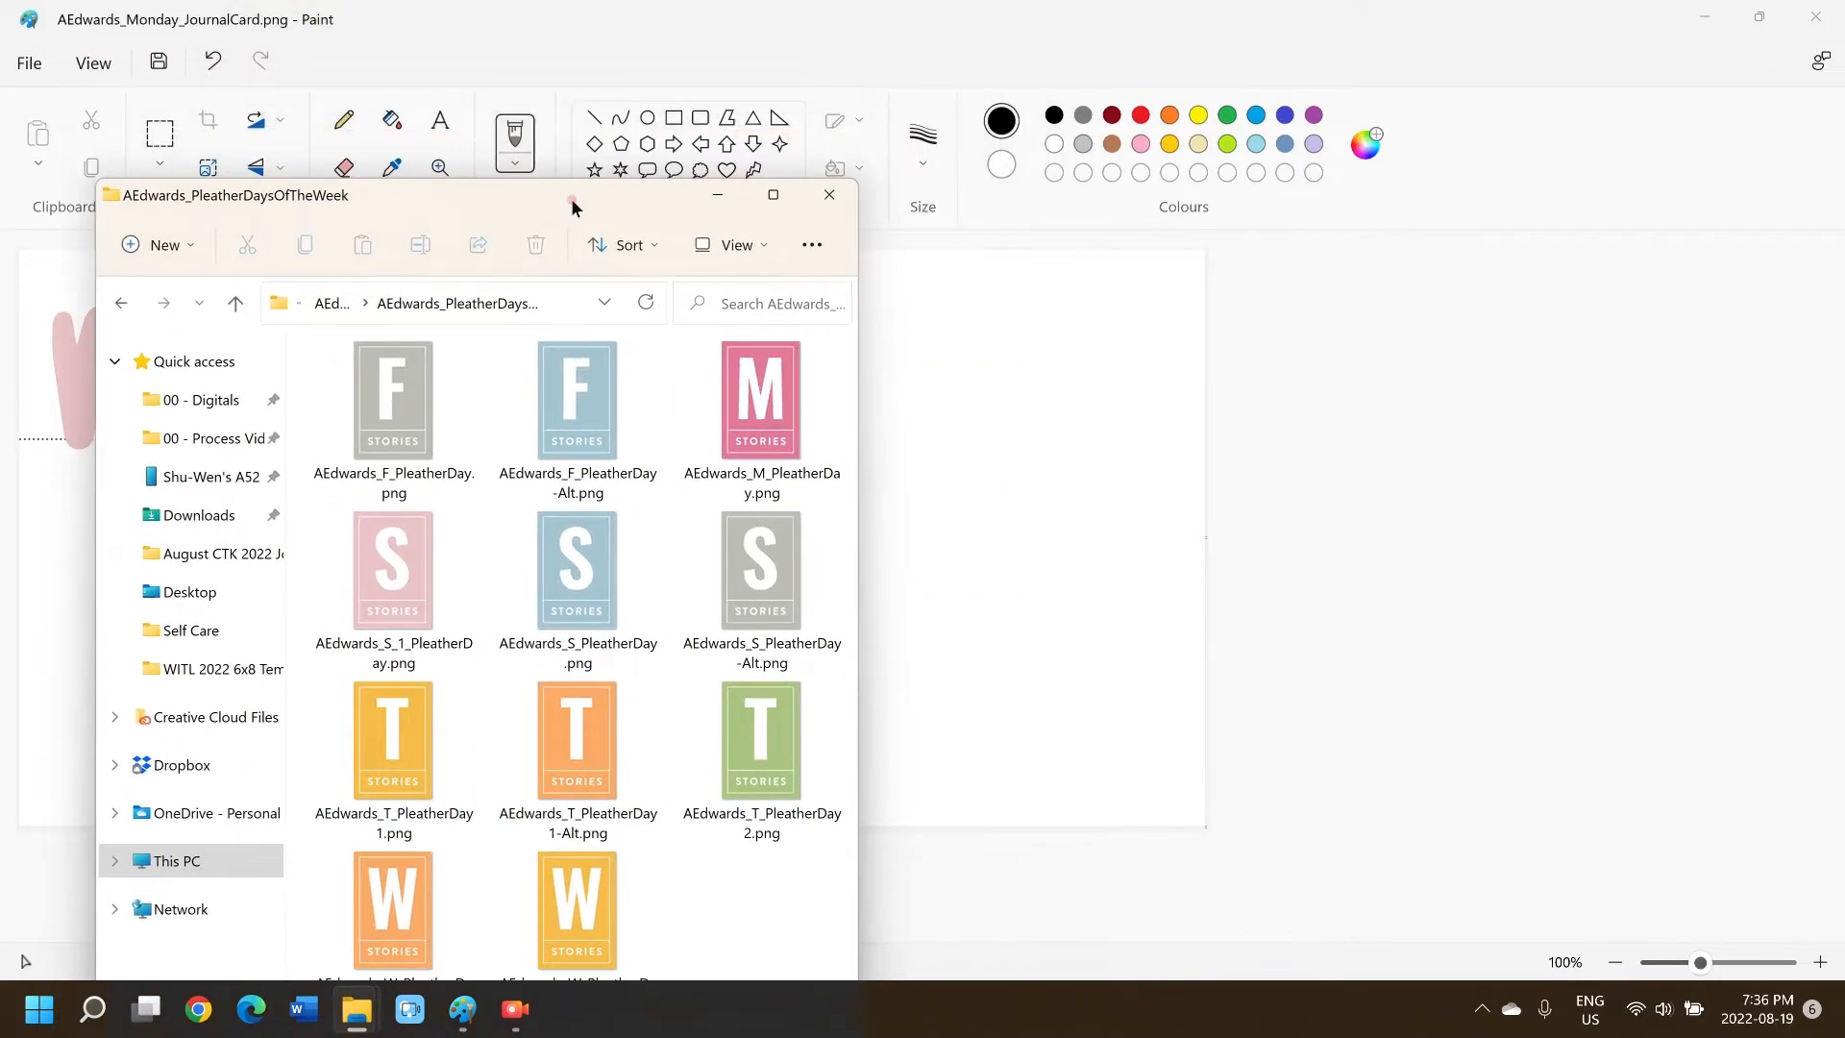
left_click_drag(769, 427, 1044, 413)
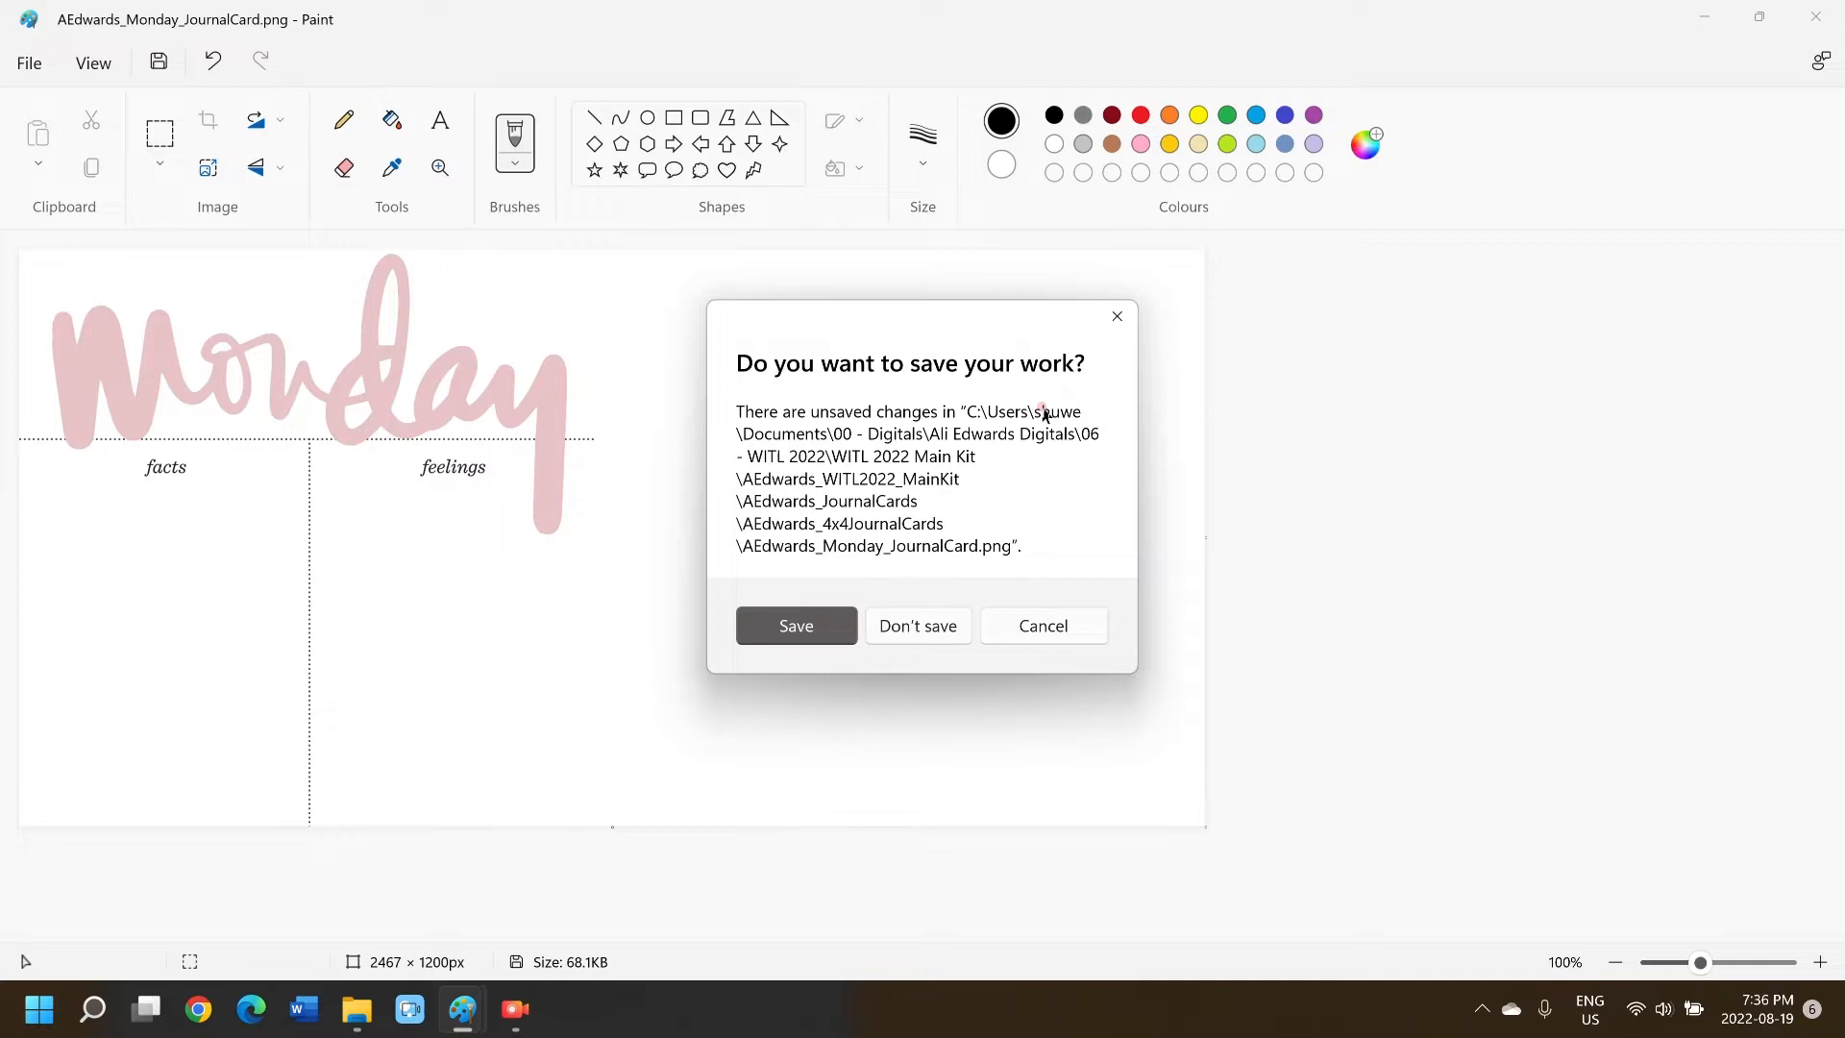
left_click(1053, 626)
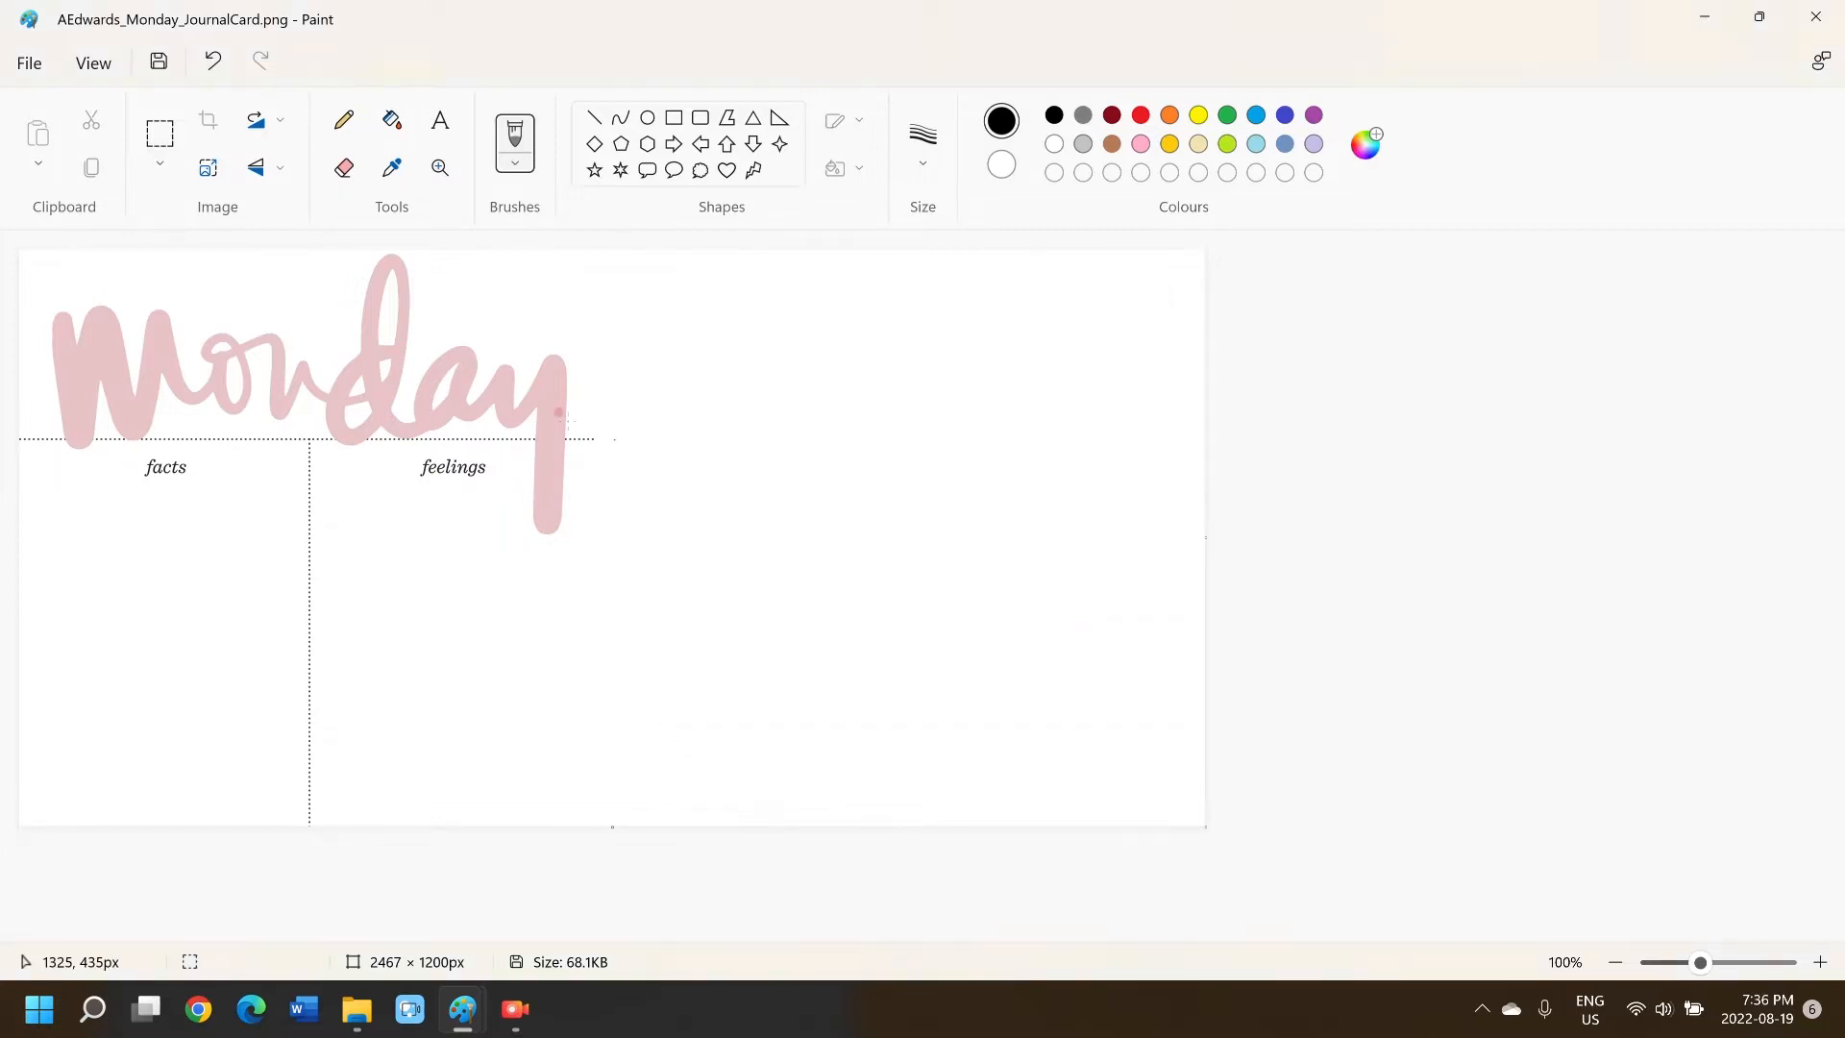
- Bring up the AEdwards_PleatherDaysOfTheWeek folder window, move it clear of the Monday lettering, and return to the card image
key("alt+Tab")
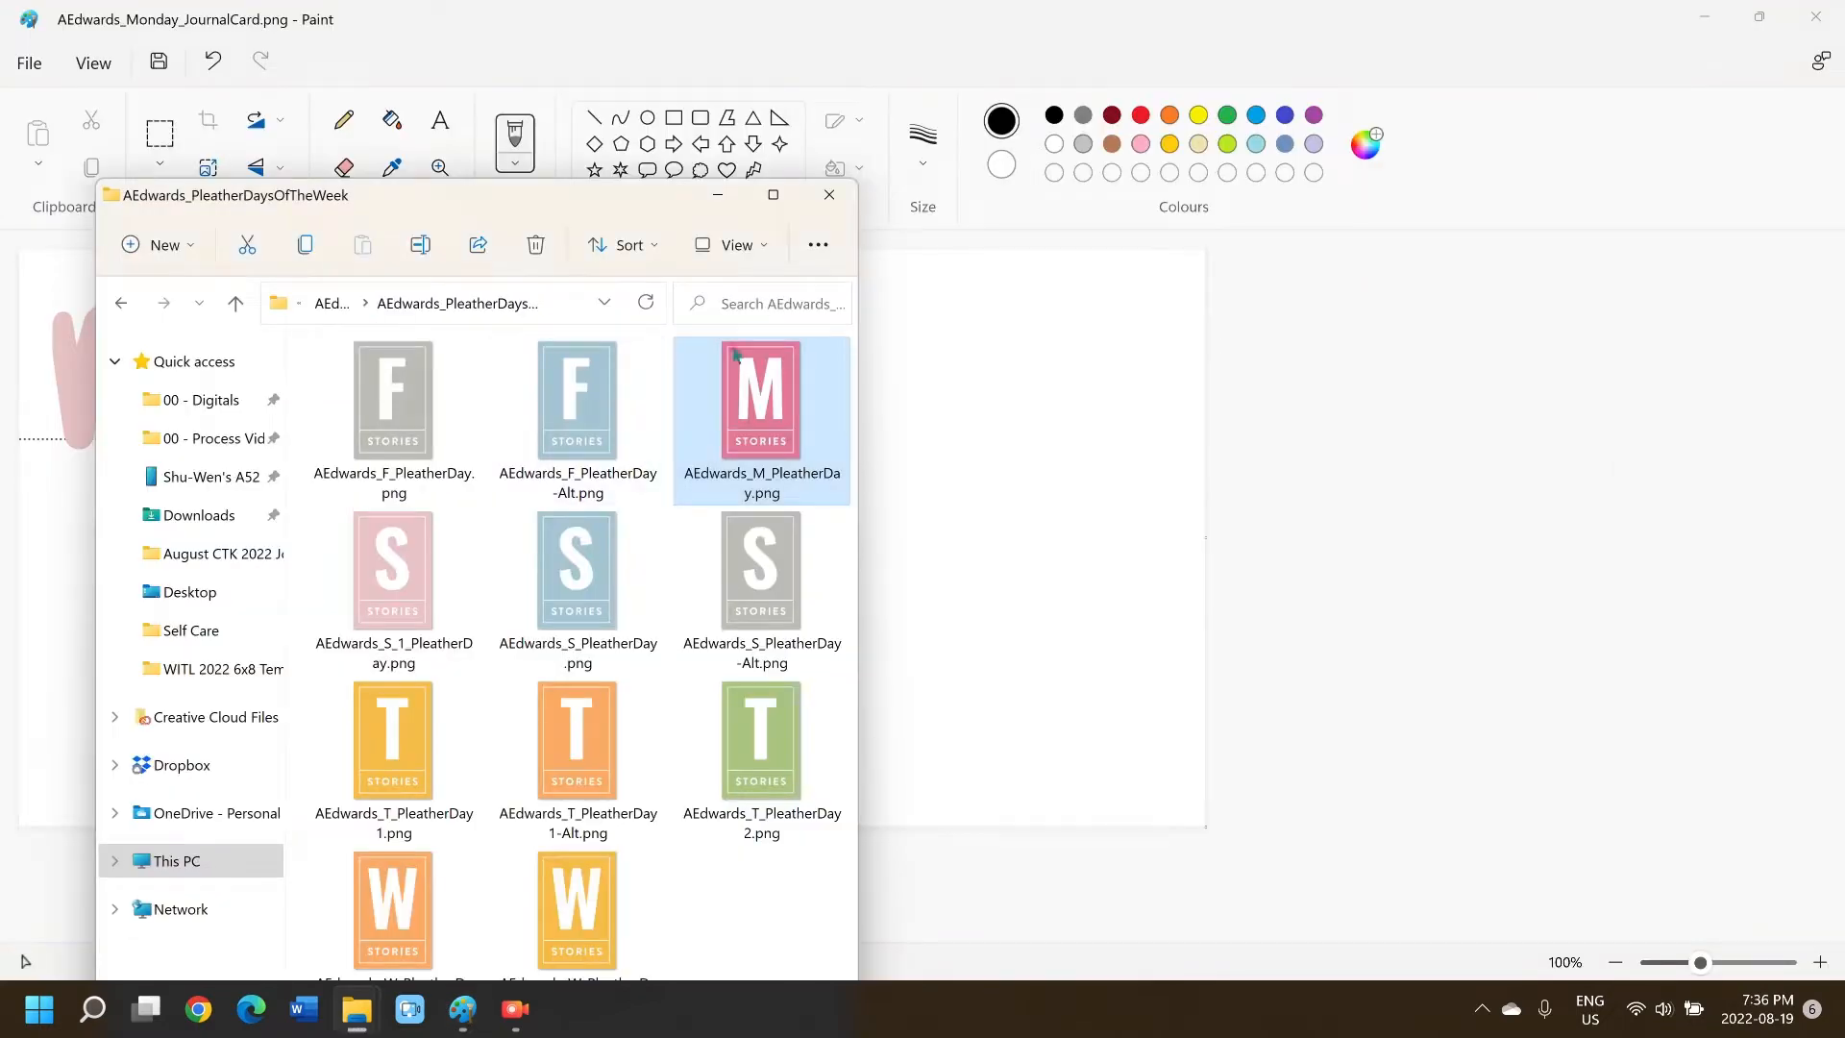
left_click_drag(575, 187, 1487, 93)
mouse_move(1672, 66)
left_mouse_down()
mouse_move(1749, 19)
mouse_move(1513, 36)
mouse_move(1573, 19)
left_mouse_up()
left_click(812, 556)
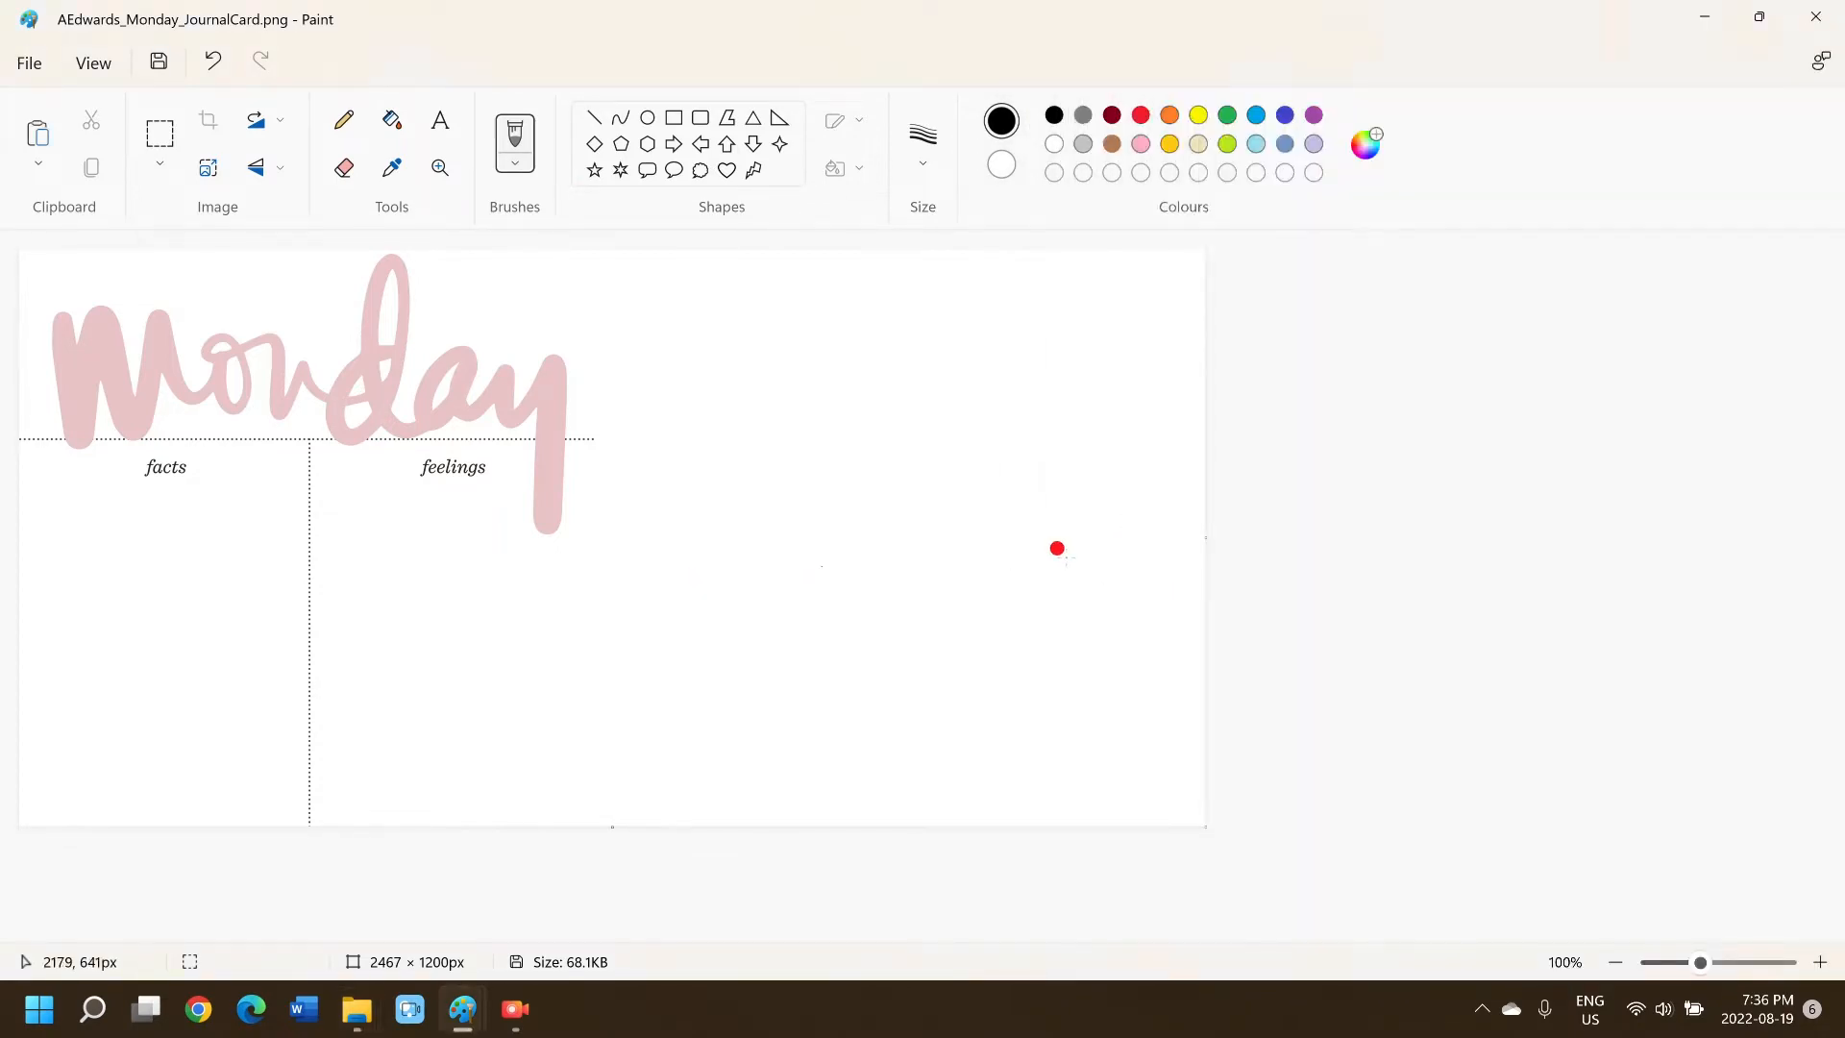
- Paste the screen capture of the folder window into the card image, beside the Monday card, and narrow it to 1576 px
key("ctrl+v")
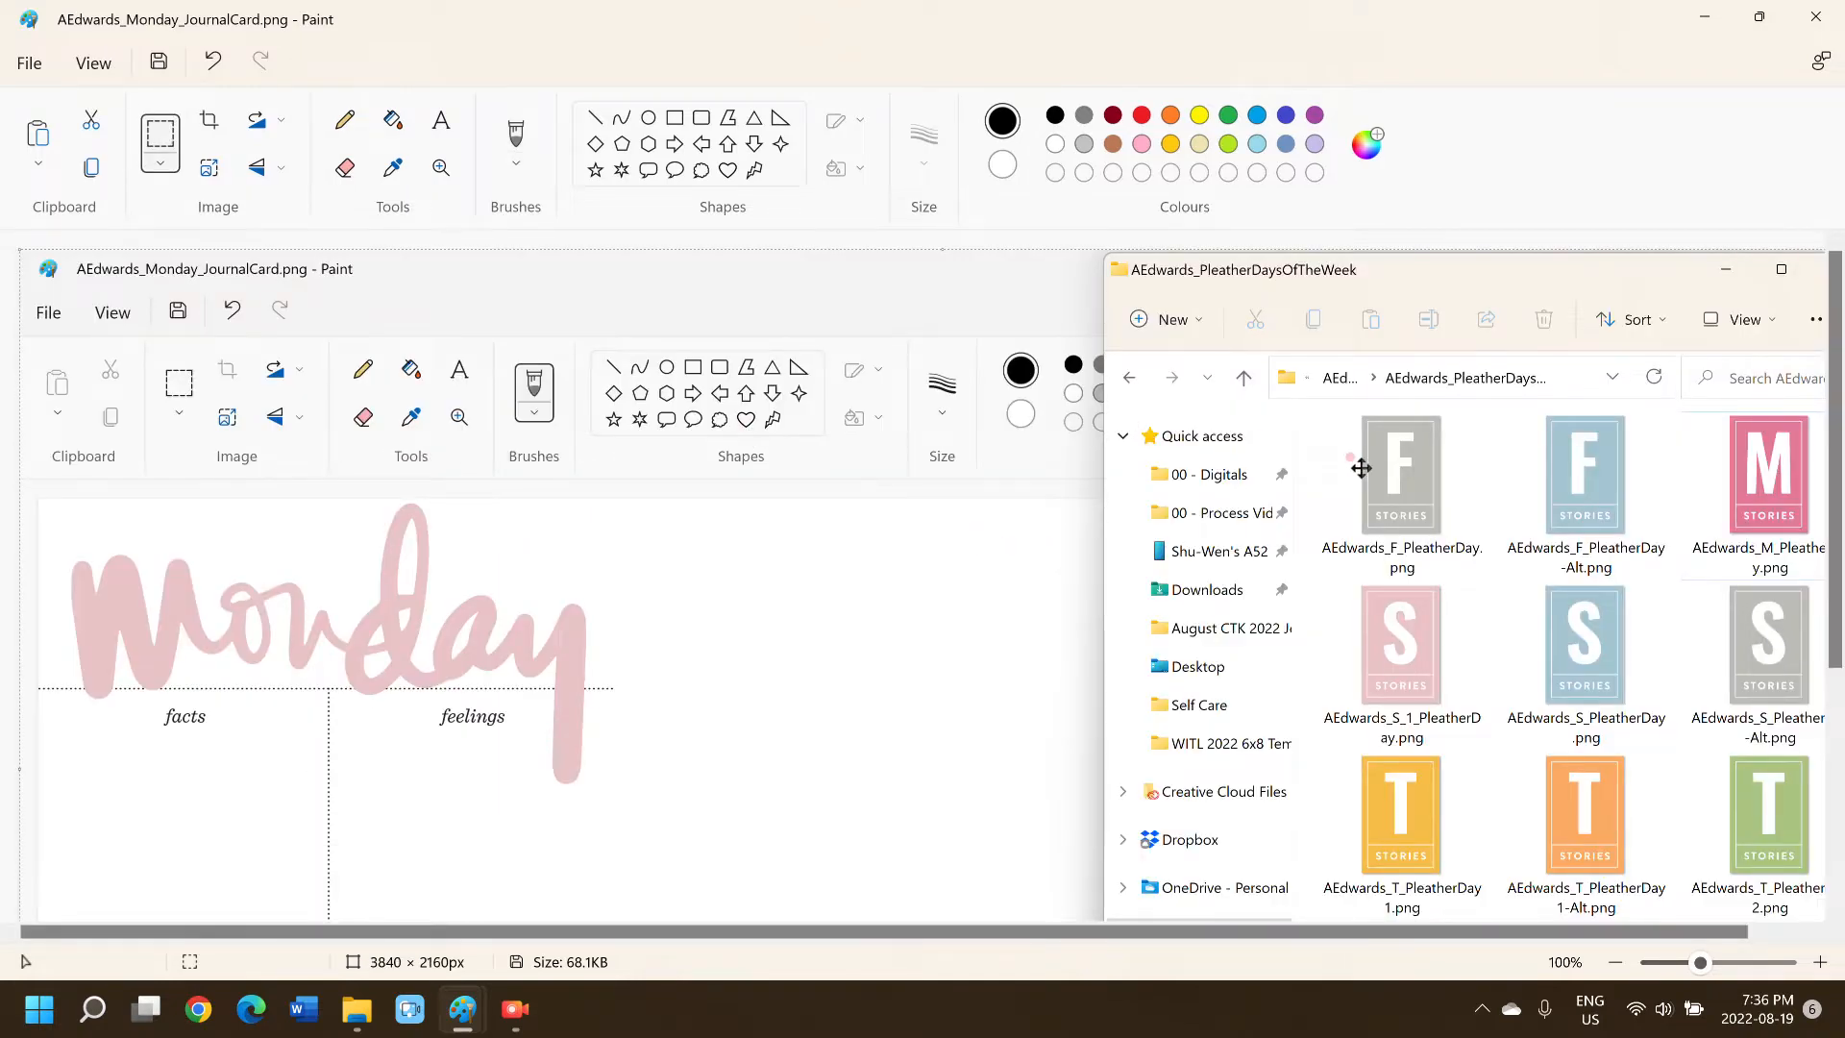
mouse_move(1035, 507)
left_mouse_down()
mouse_move(745, 502)
mouse_move(1305, 452)
mouse_move(1095, 461)
mouse_move(1055, 567)
mouse_move(1037, 543)
left_mouse_up()
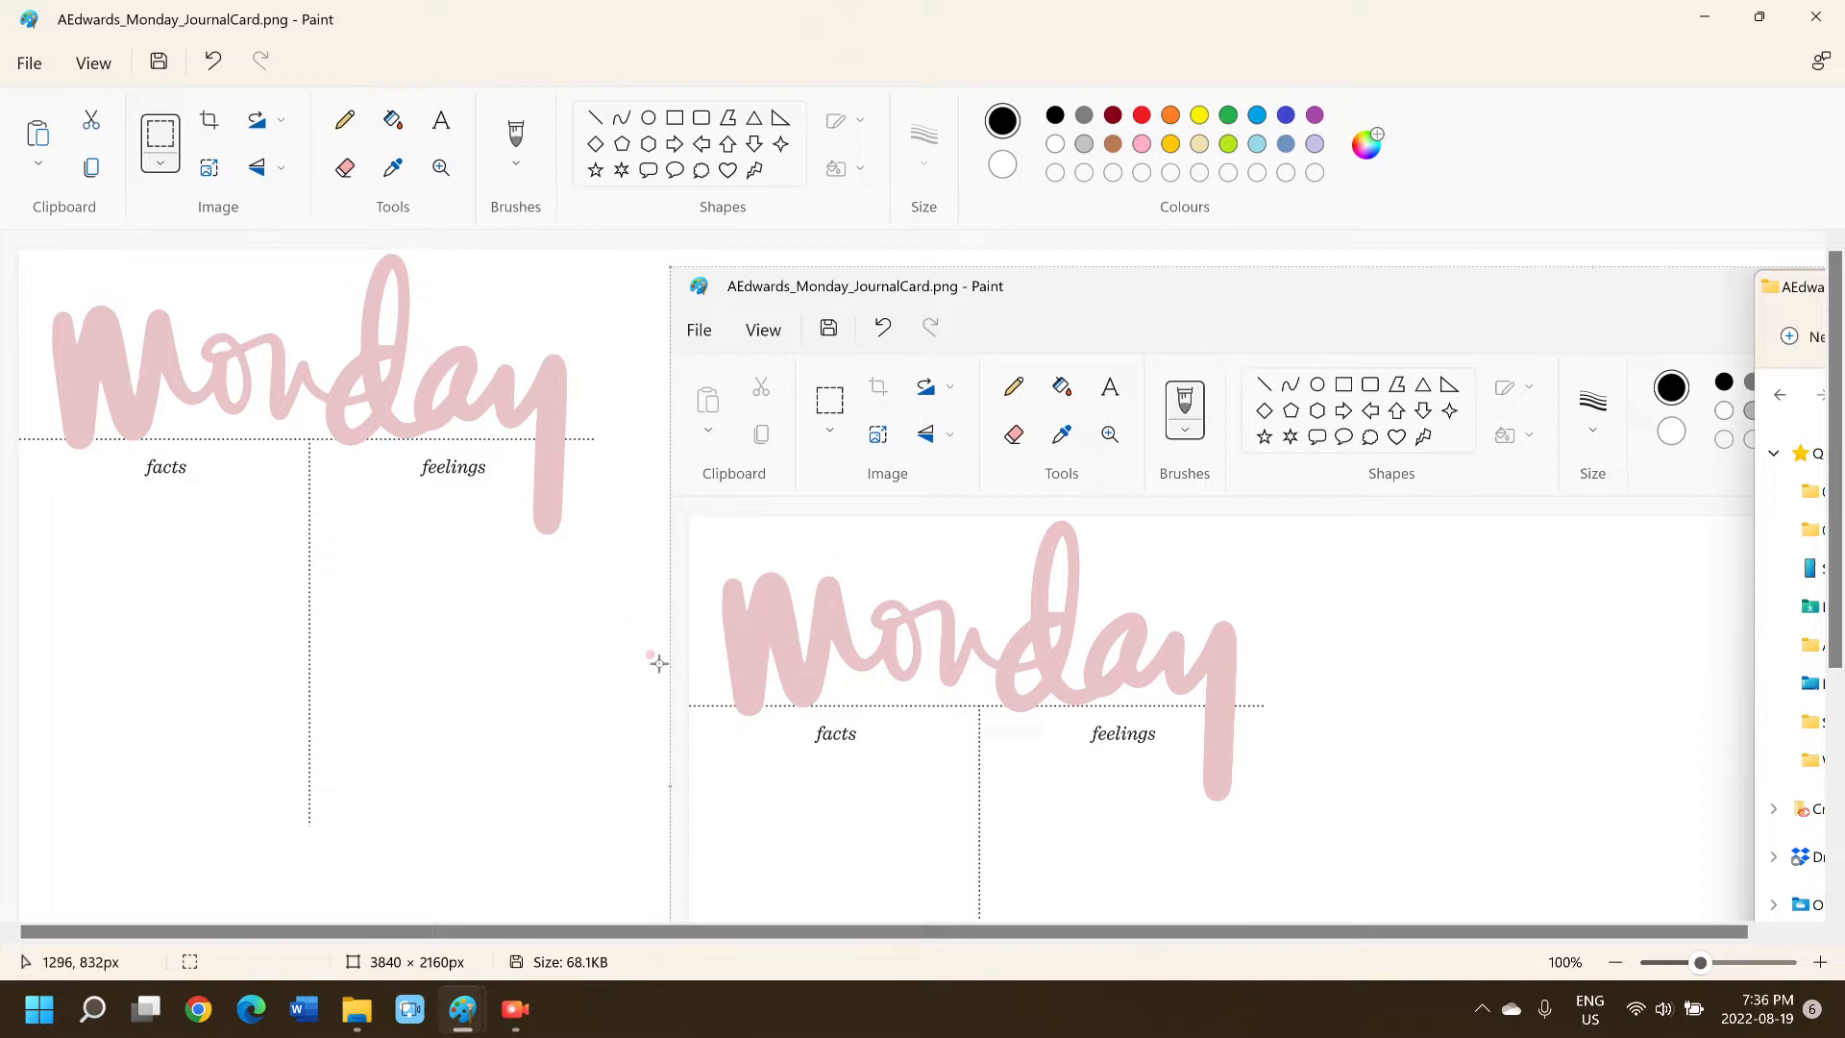
left_click_drag(667, 790, 730, 662)
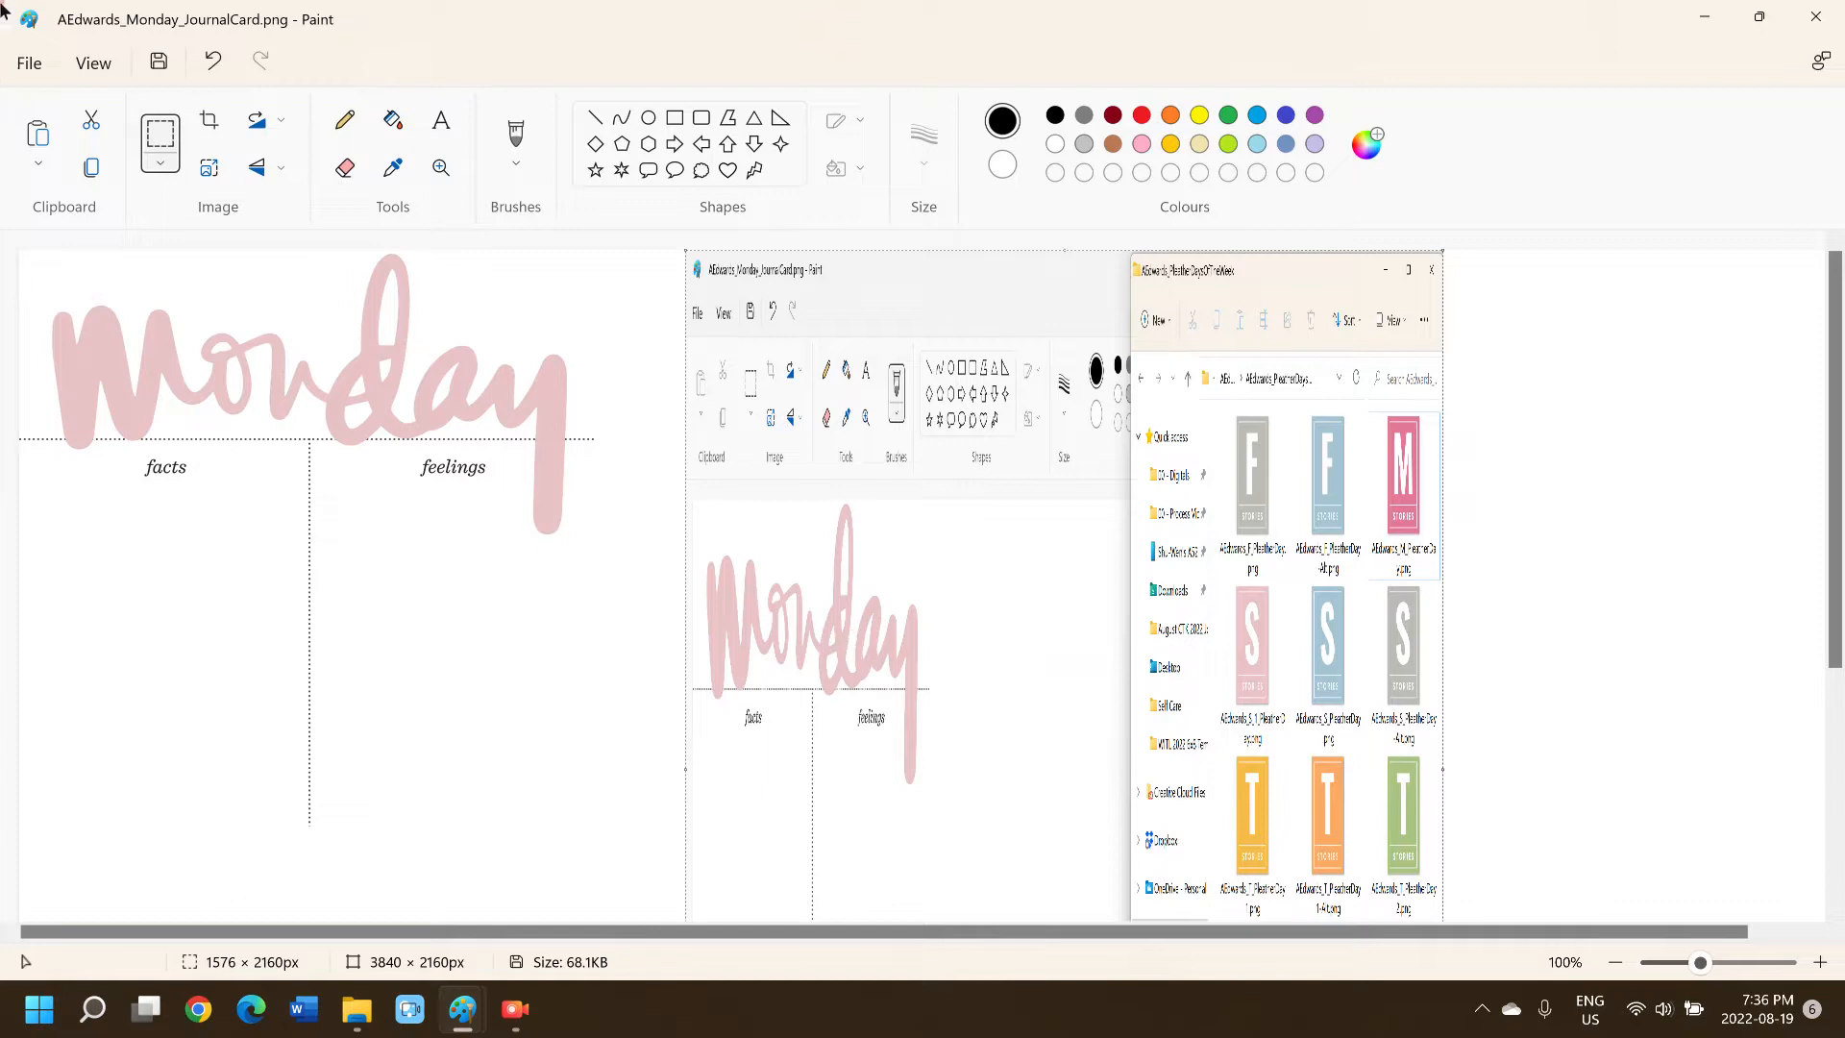
- Sample the pink of the M Stories card in the pasted capture and fill the Monday lettering with it
left_click(392, 167)
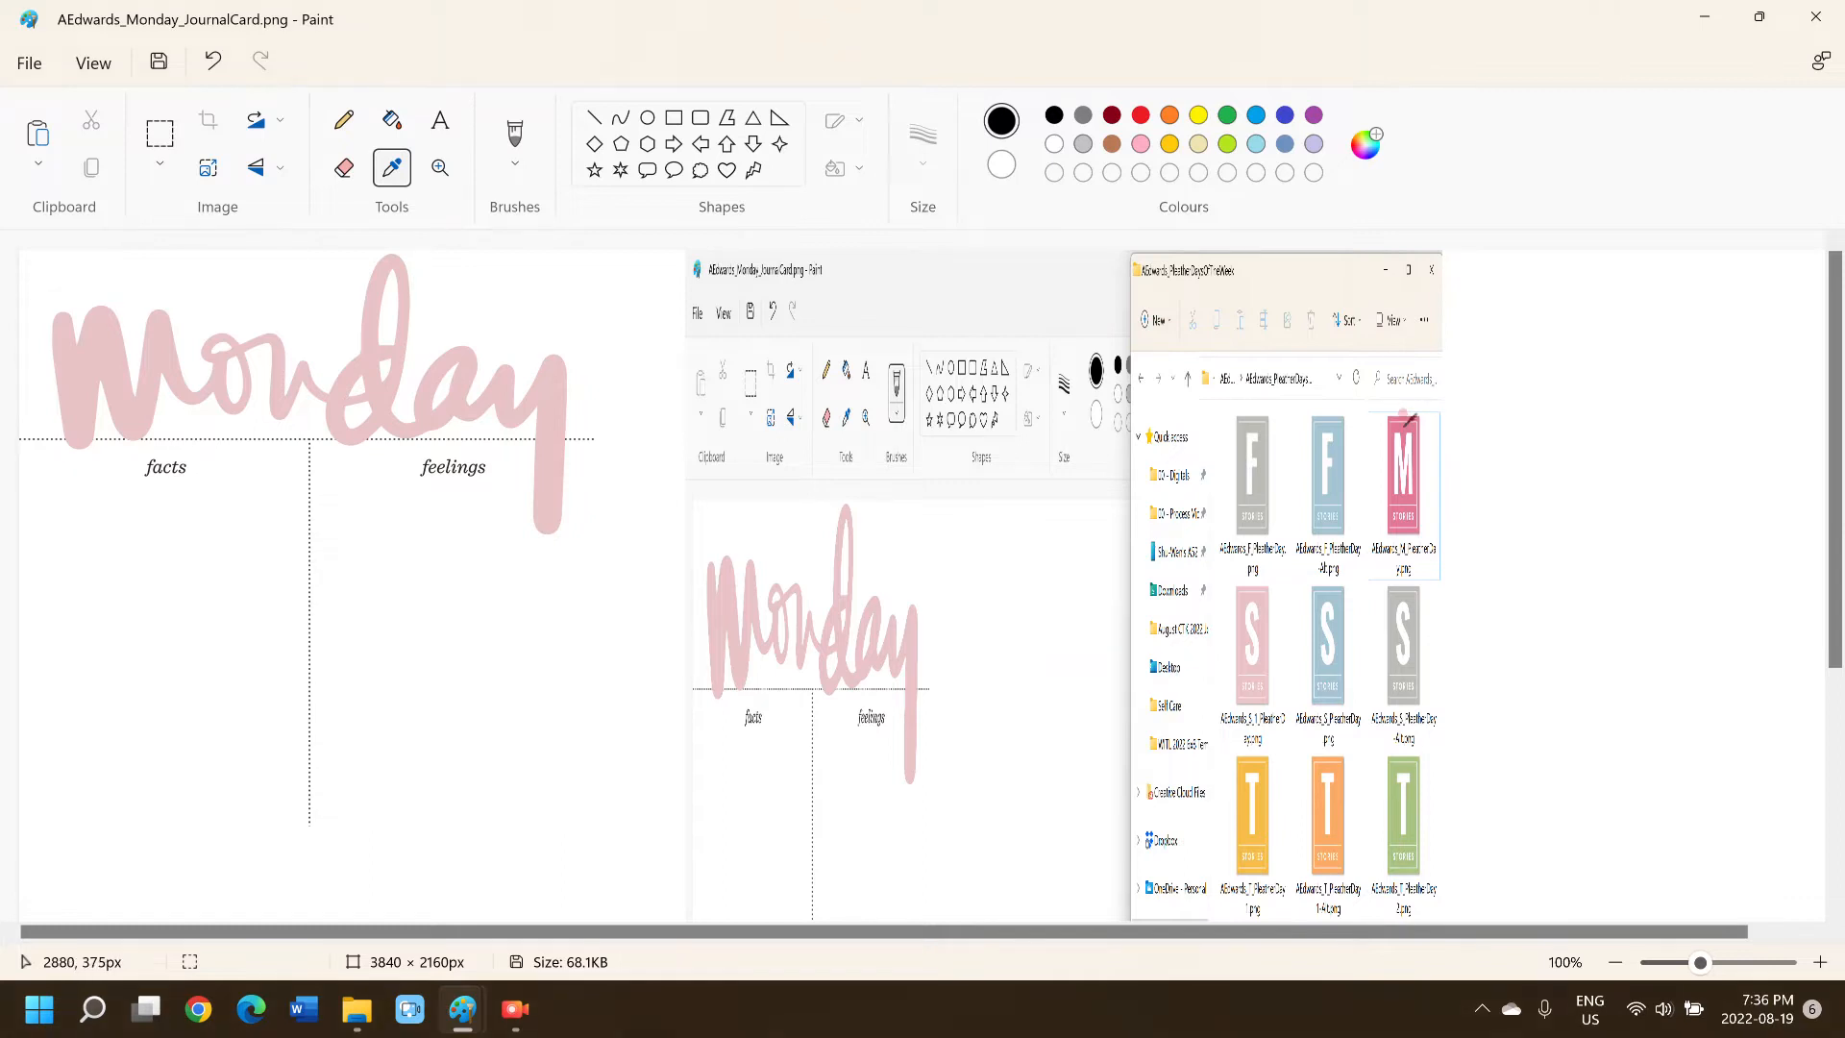
left_click(1403, 414)
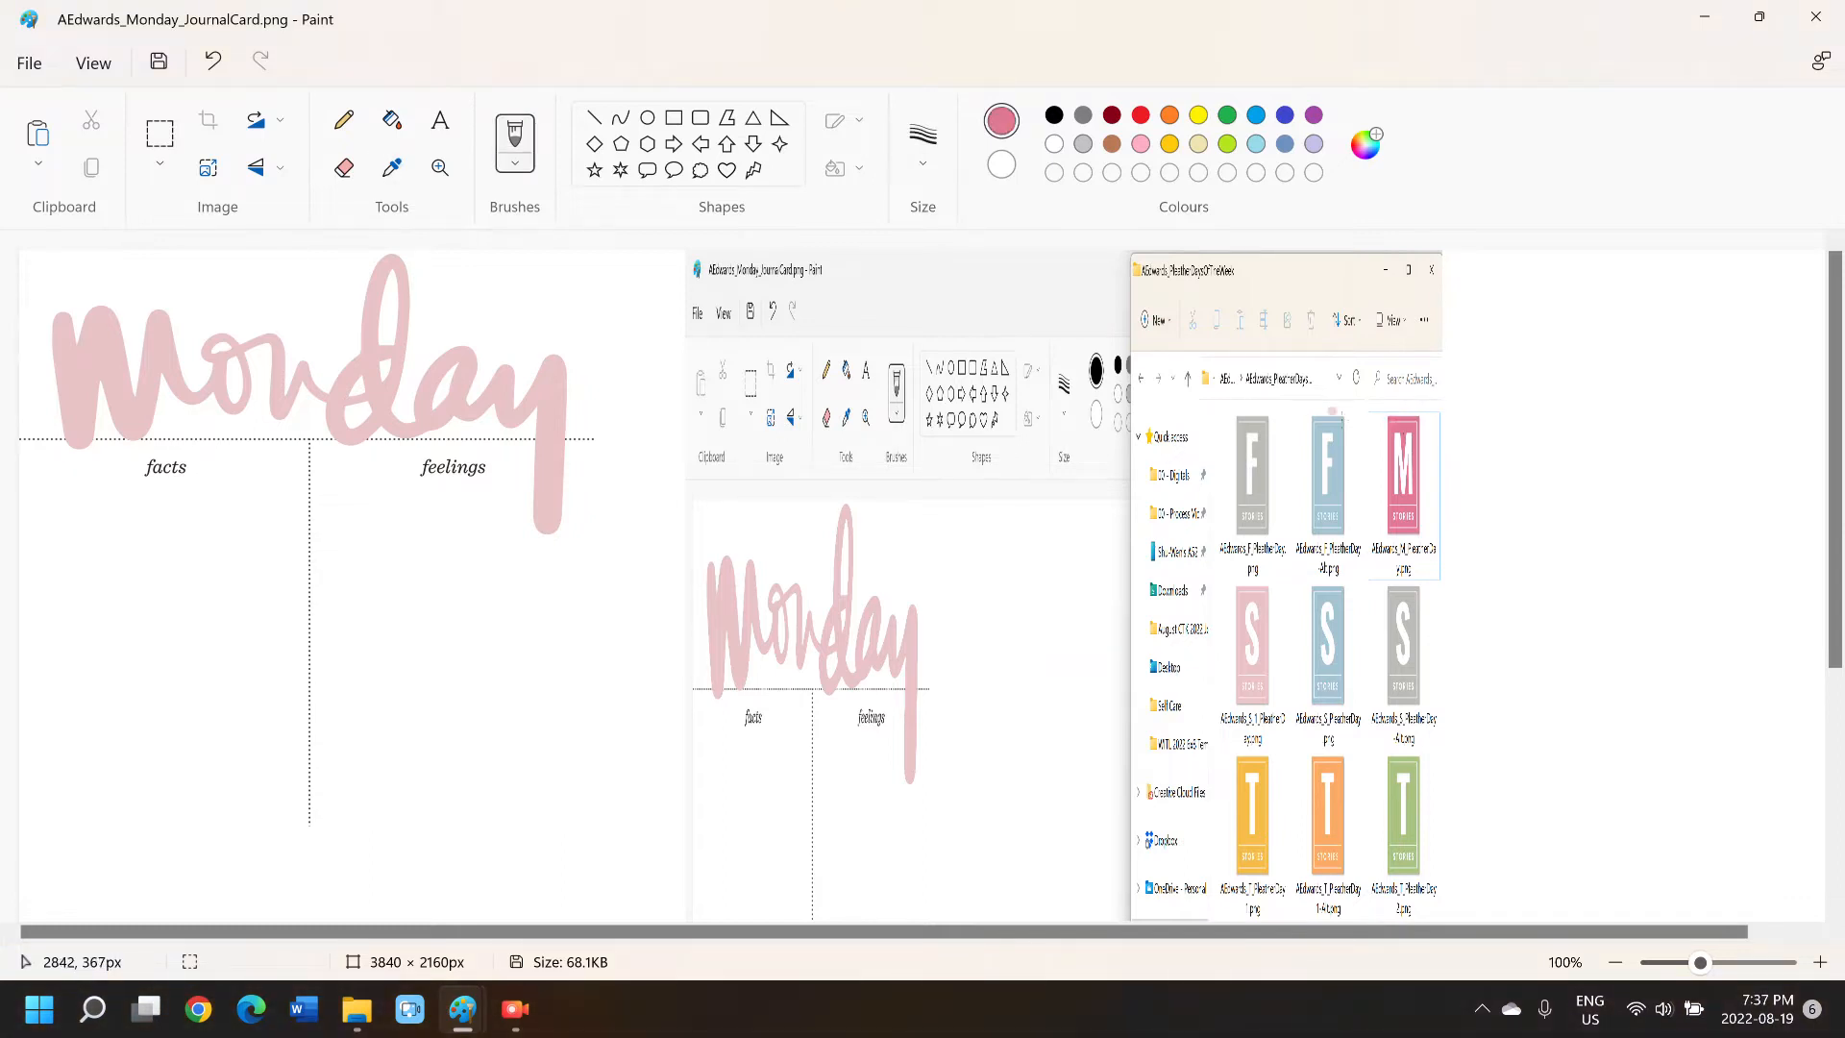
left_click(399, 122)
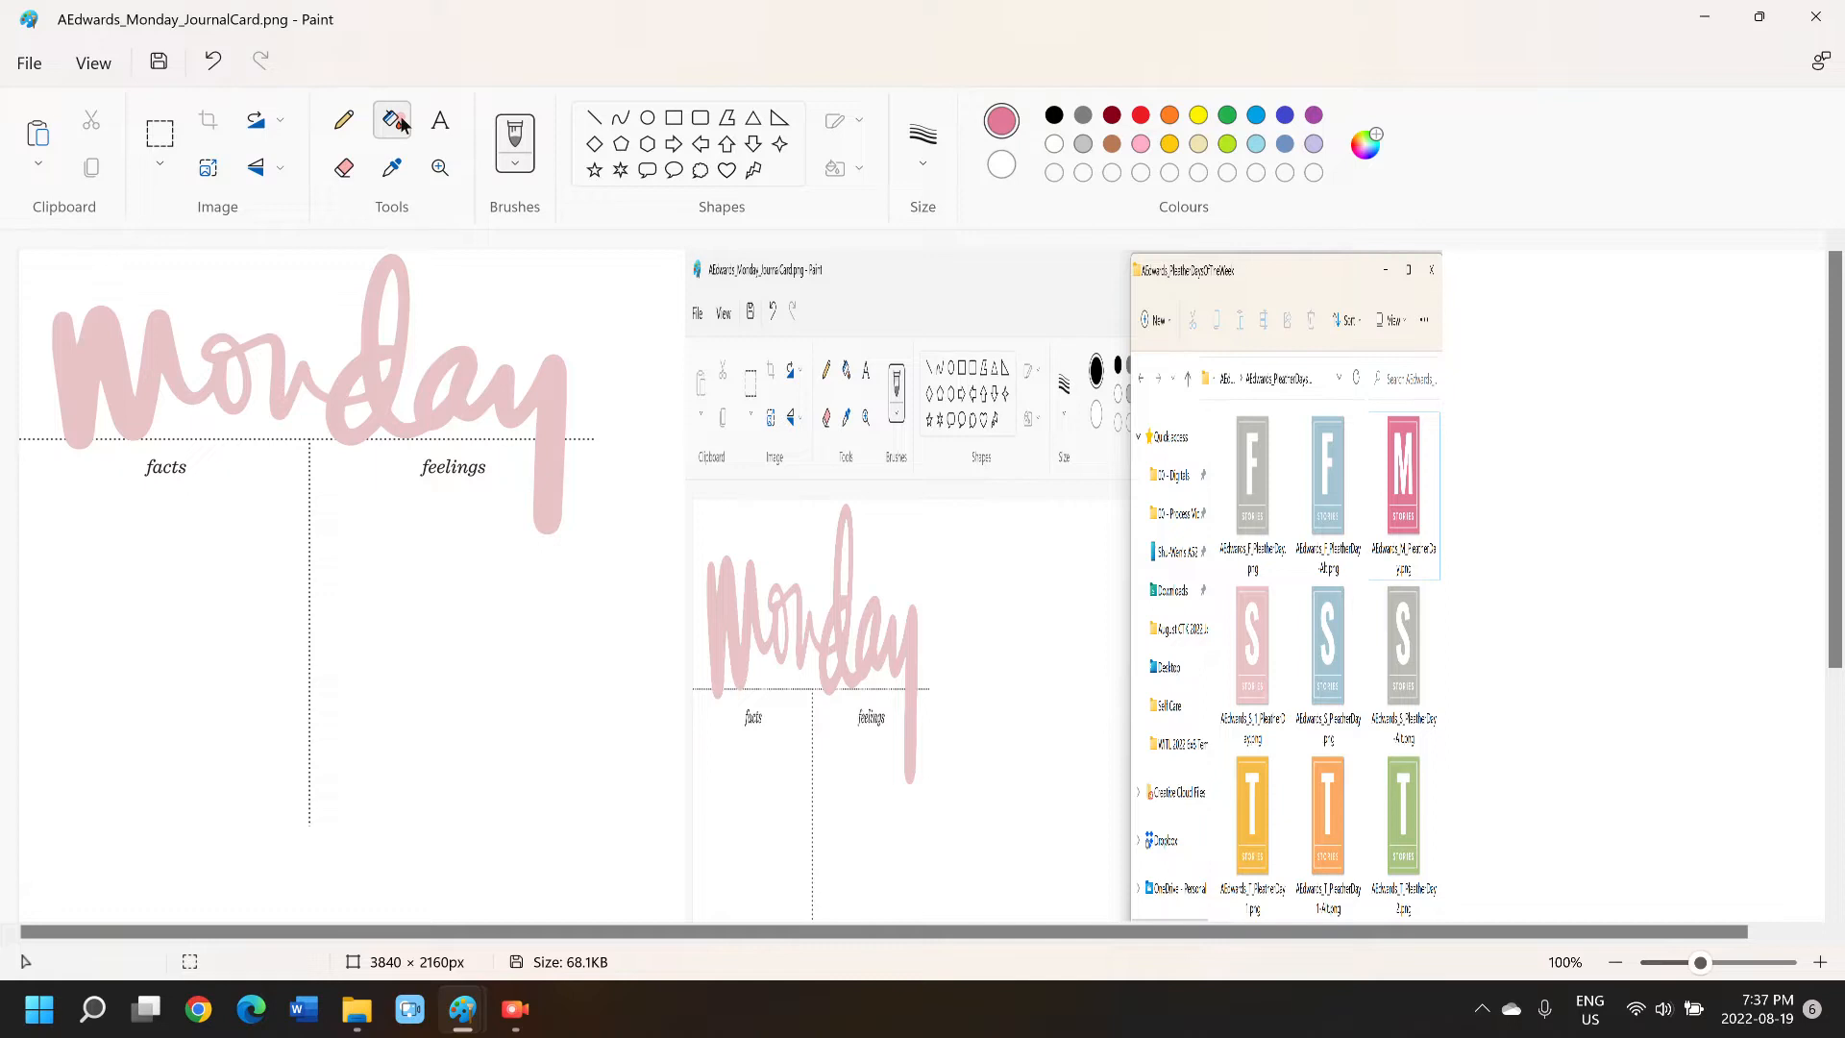
left_click(400, 122)
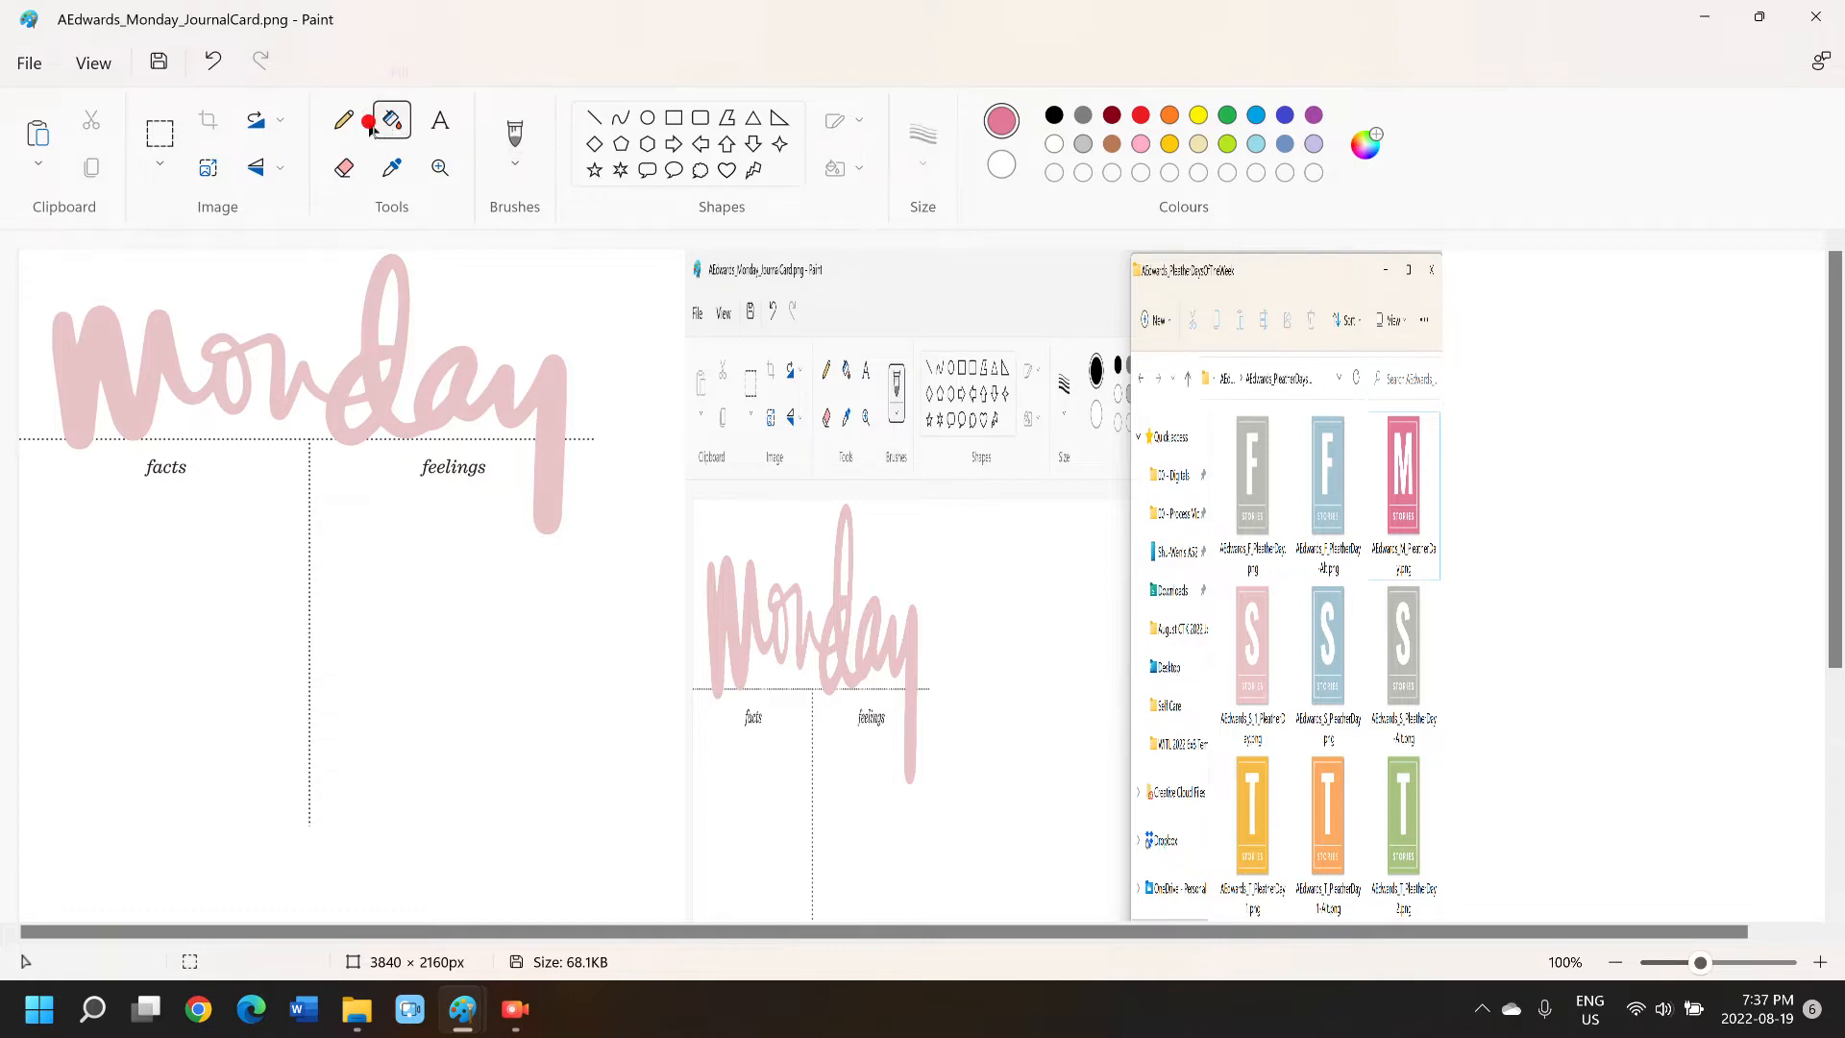
left_click(100, 353)
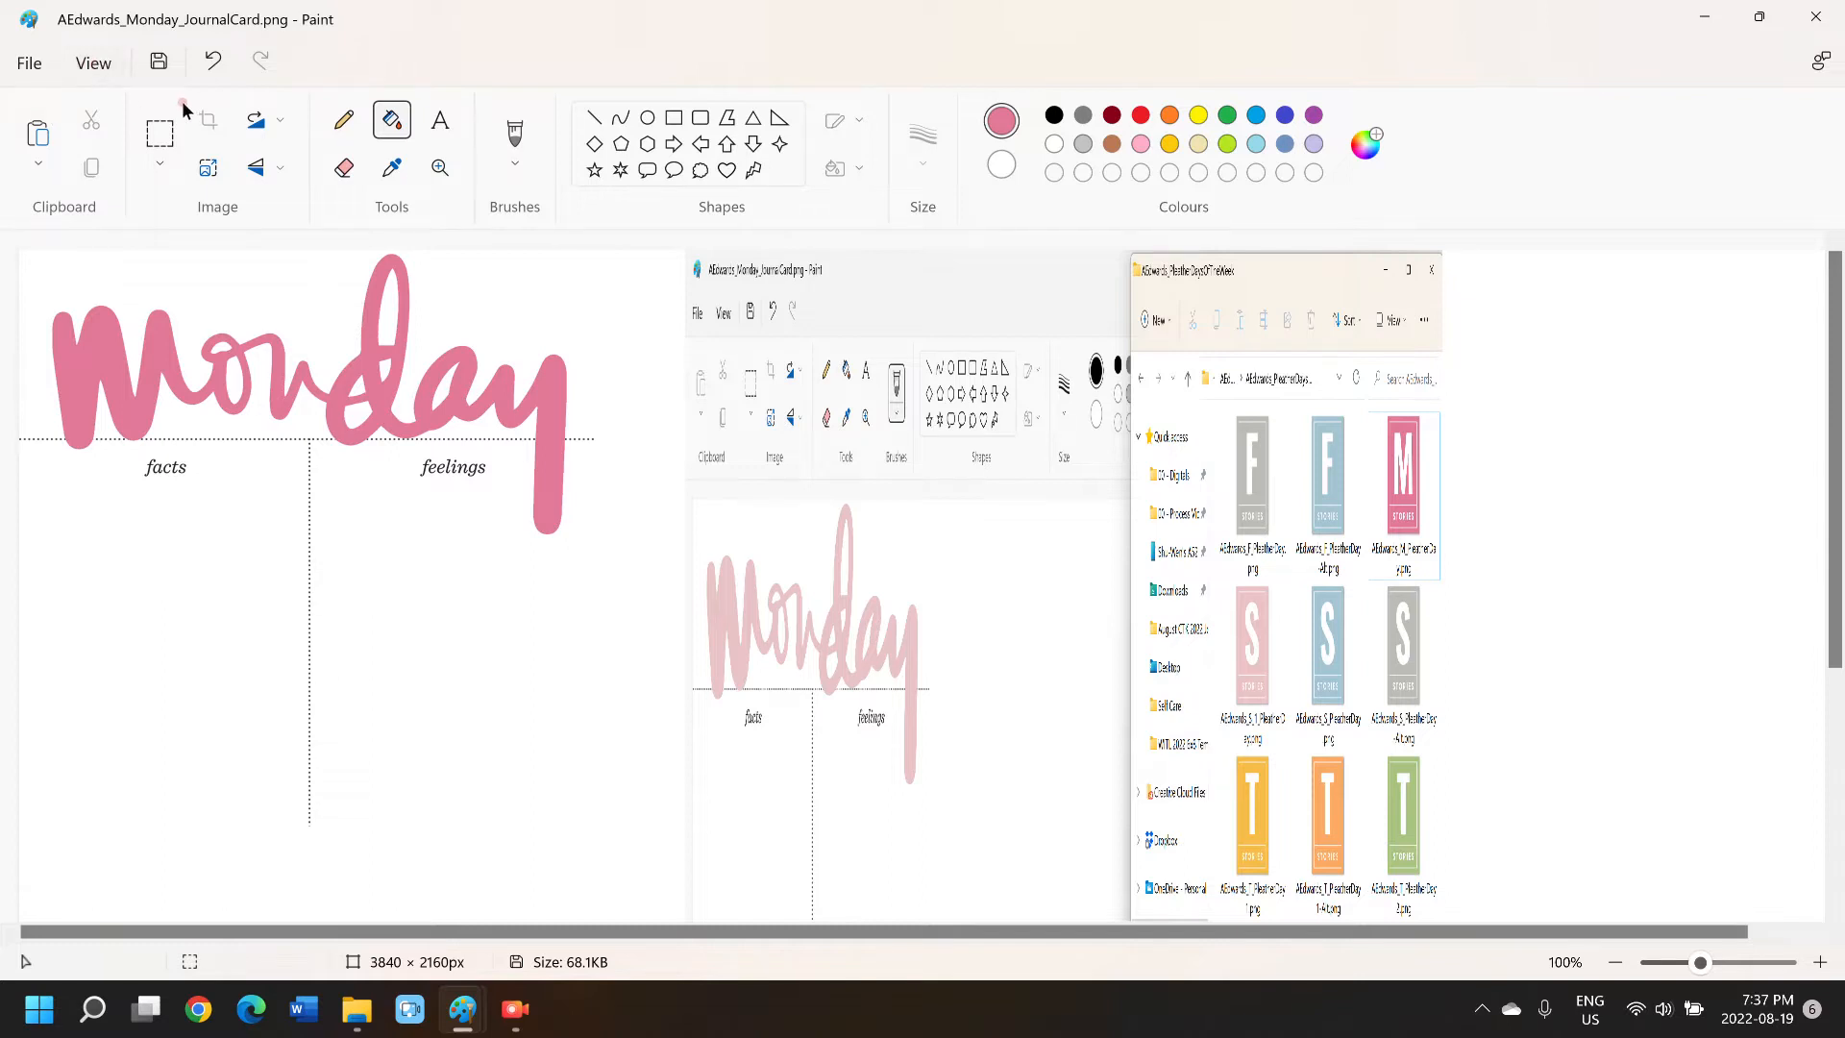
- Erase the facts and feelings labels and the upper part of the vertical dotted divider below the Monday lettering
left_click(348, 159)
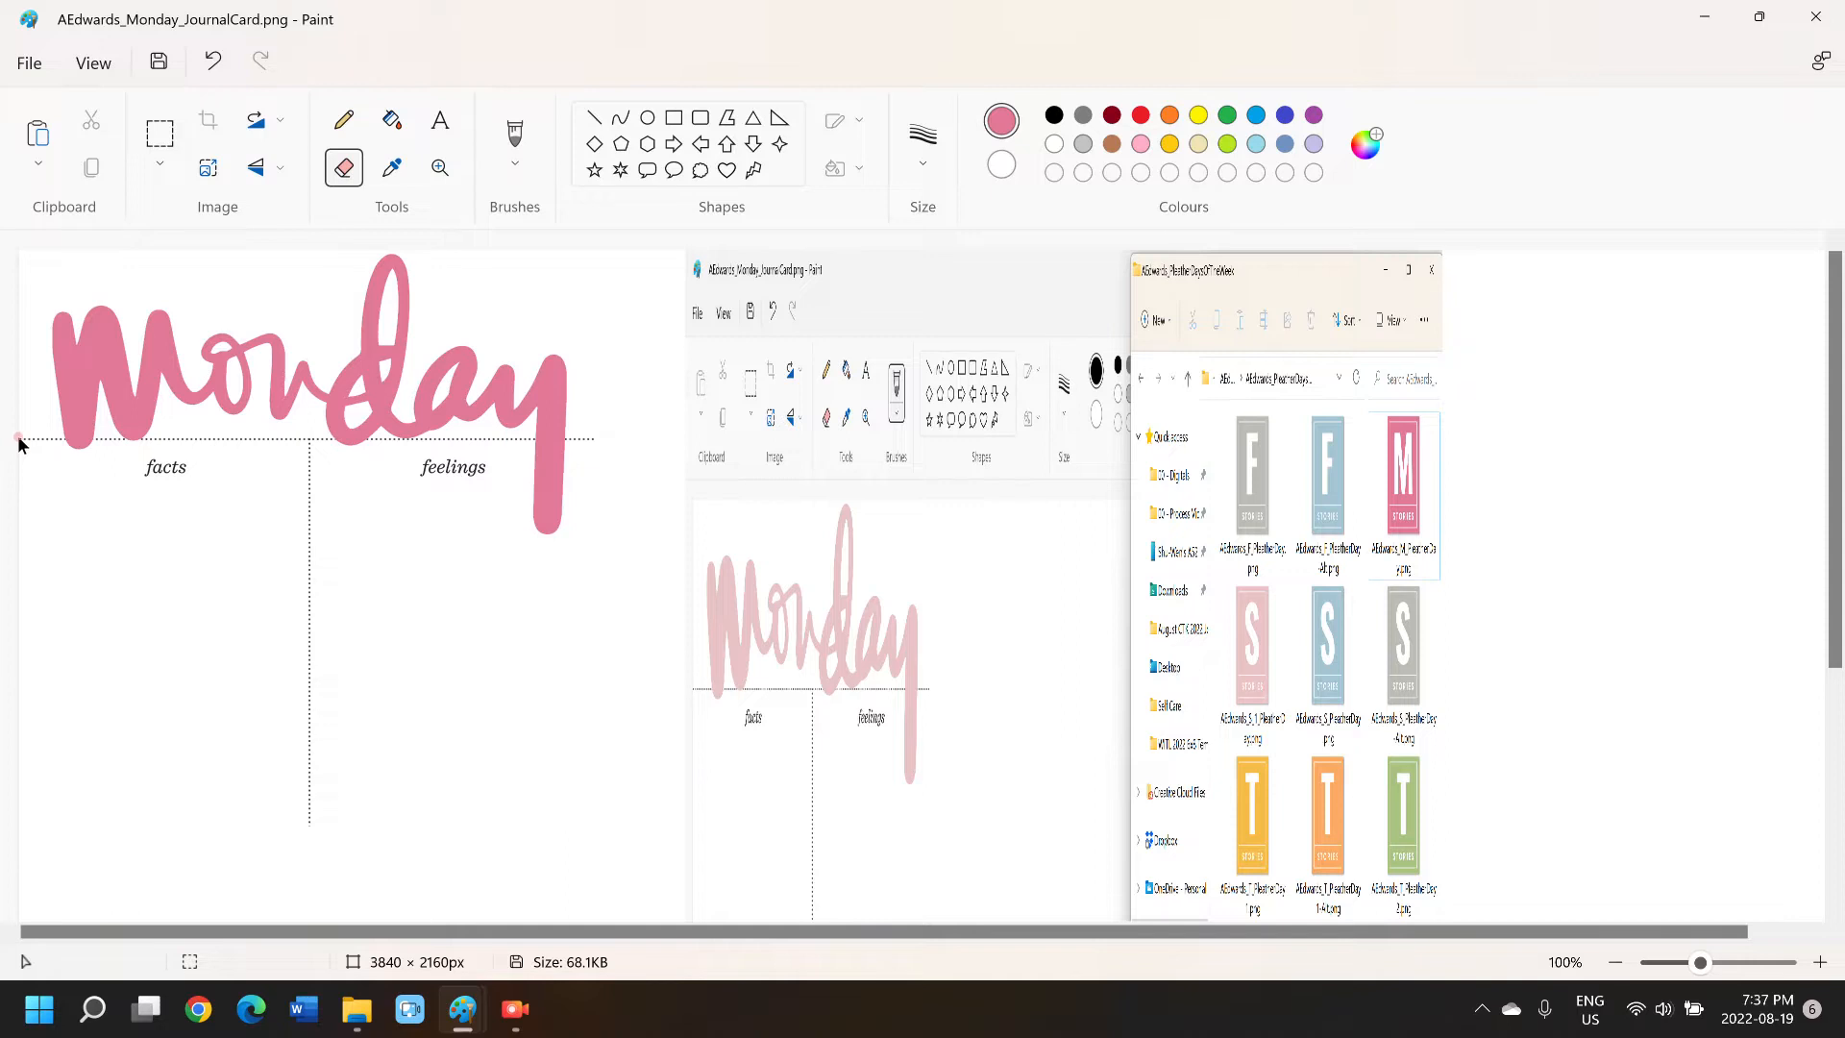
left_click(440, 169)
scroll(151, 385, "up", 2)
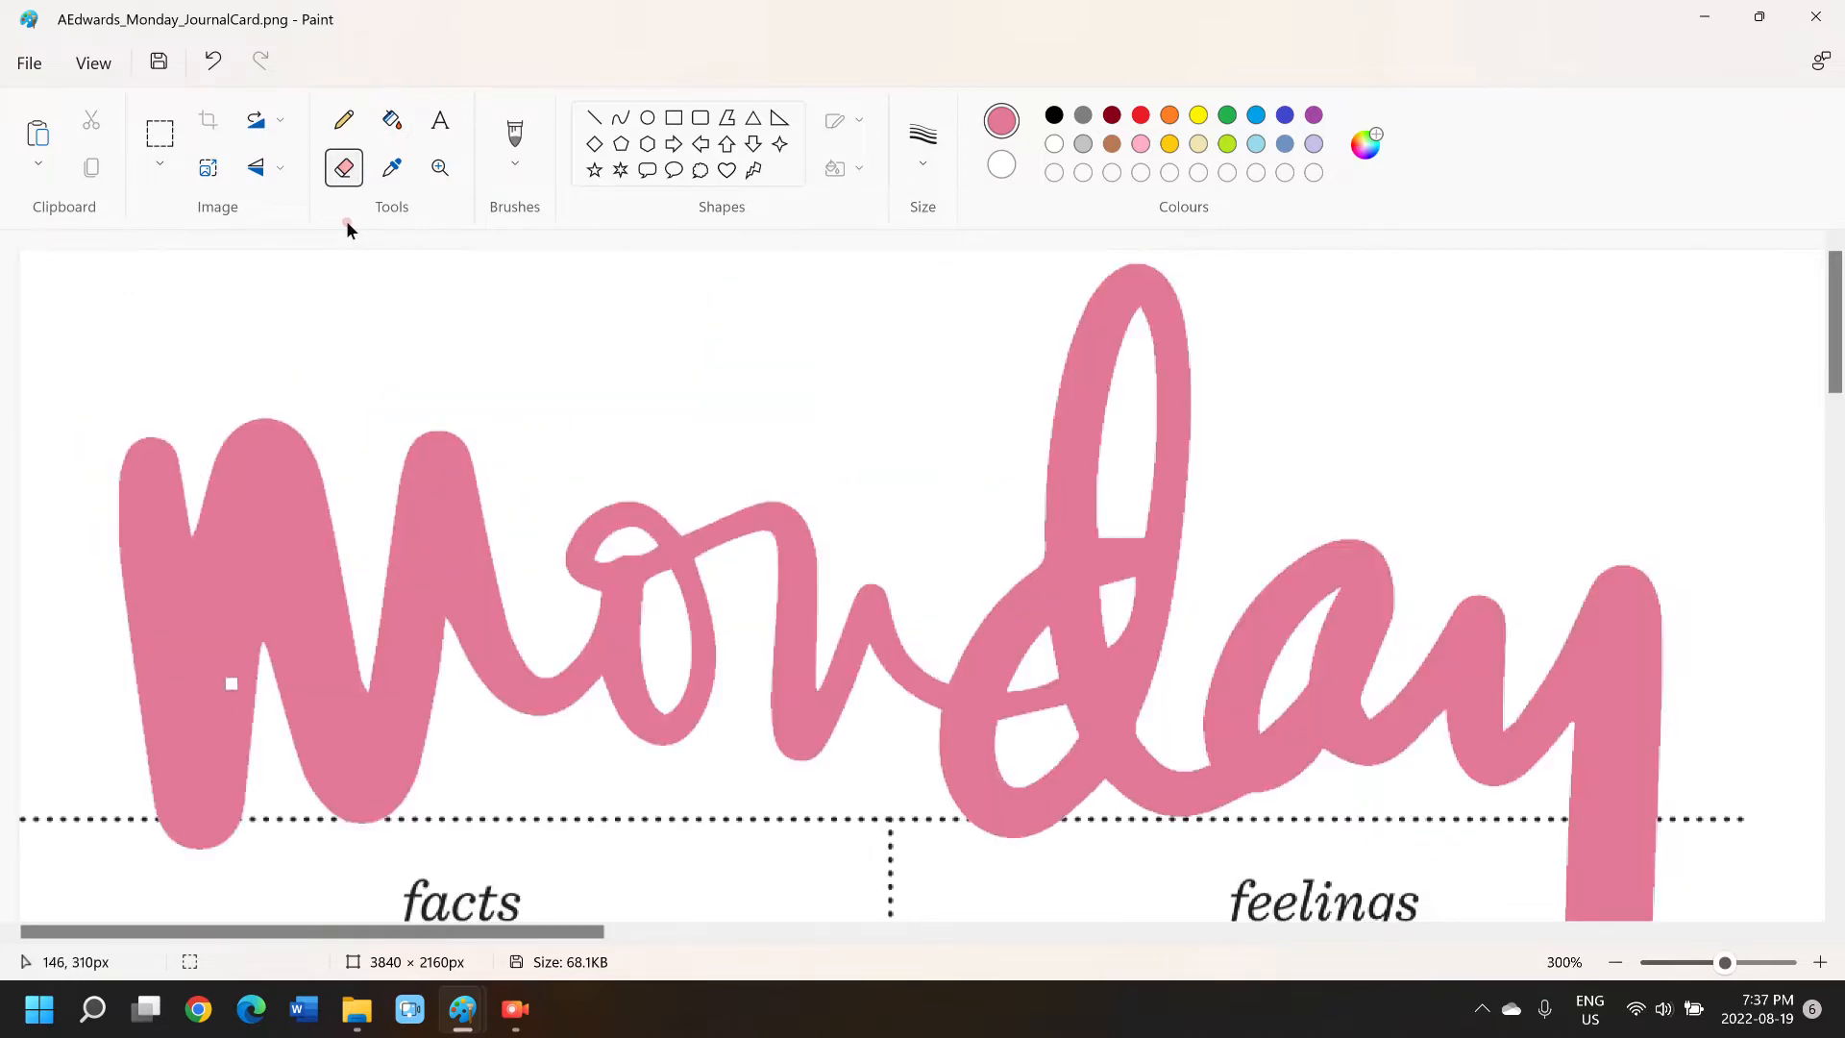
scroll(214, 659, "down", 2)
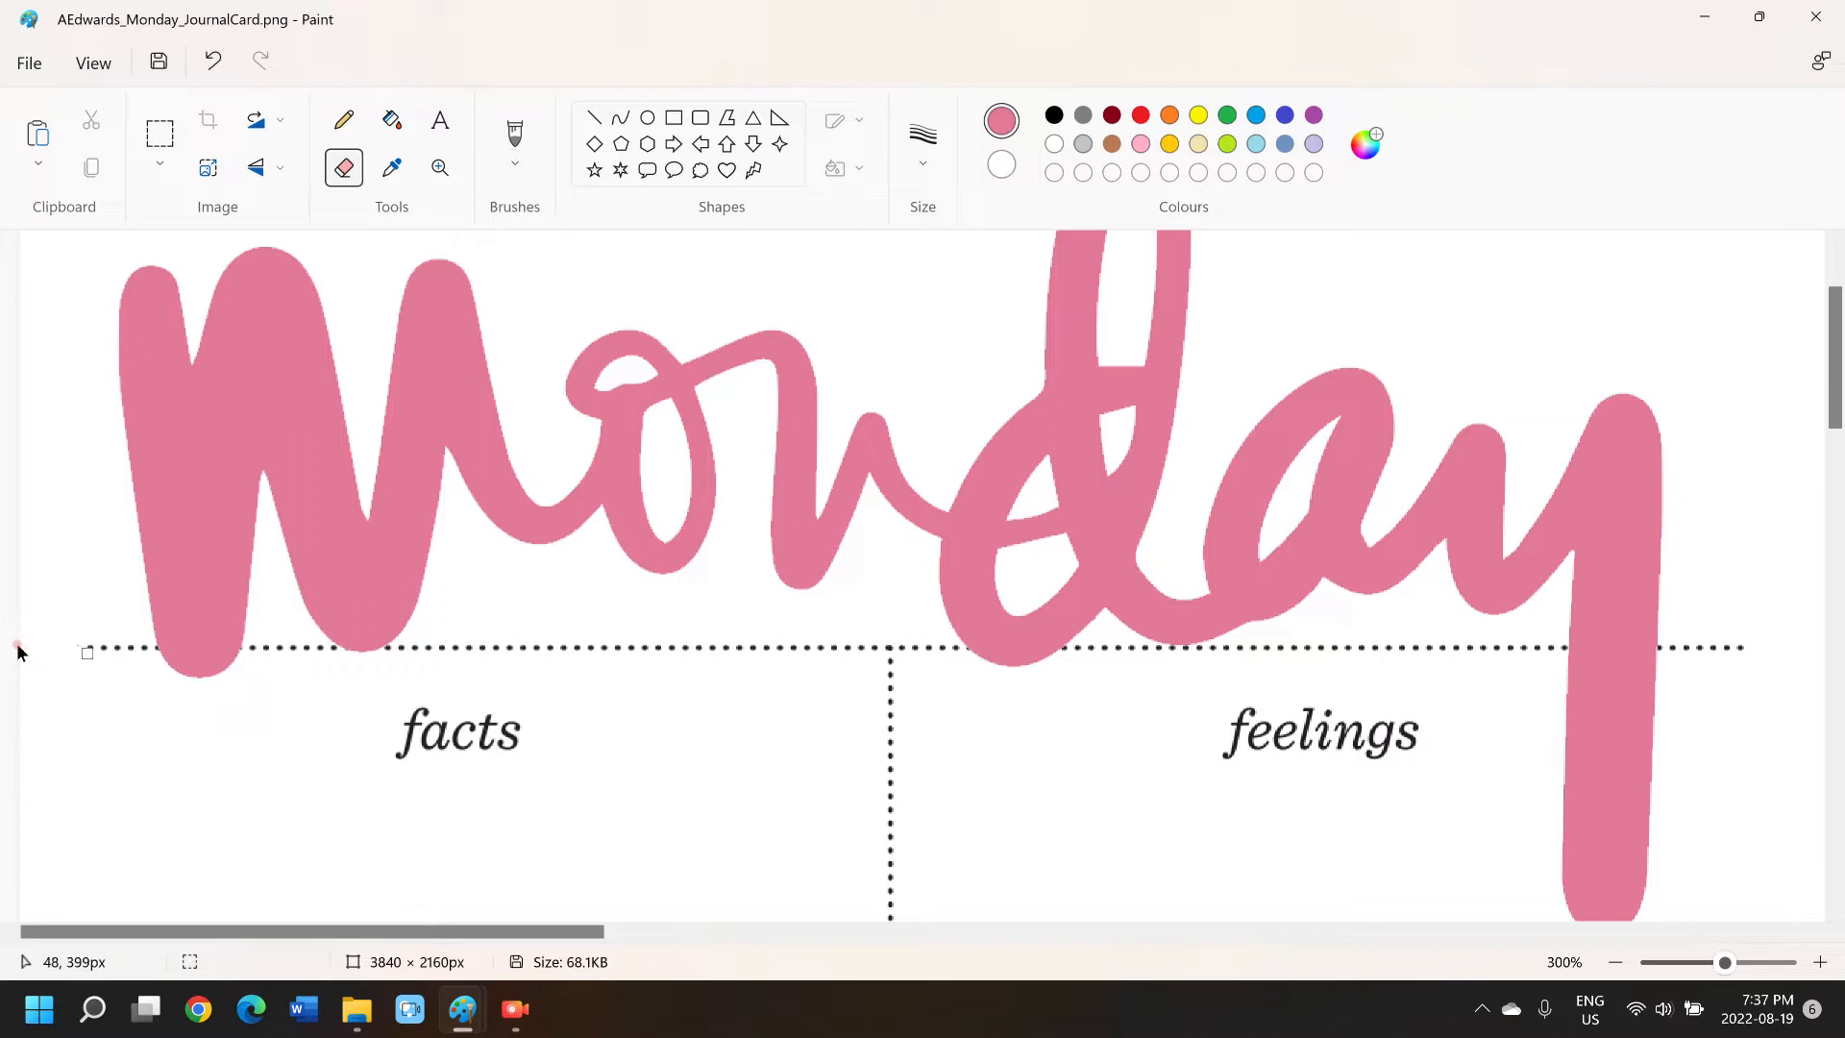
left_click(458, 785)
mouse_move(440, 712)
left_mouse_down()
mouse_move(361, 732)
mouse_move(449, 716)
mouse_move(368, 719)
mouse_move(409, 712)
mouse_move(407, 729)
mouse_move(519, 727)
mouse_move(378, 761)
mouse_move(486, 741)
mouse_move(526, 709)
mouse_move(461, 757)
left_mouse_up()
mouse_move(1380, 729)
left_mouse_down()
mouse_move(1253, 716)
mouse_move(1308, 709)
mouse_move(1214, 742)
mouse_move(1344, 745)
mouse_move(1297, 741)
mouse_move(1393, 723)
mouse_move(1369, 757)
left_mouse_up()
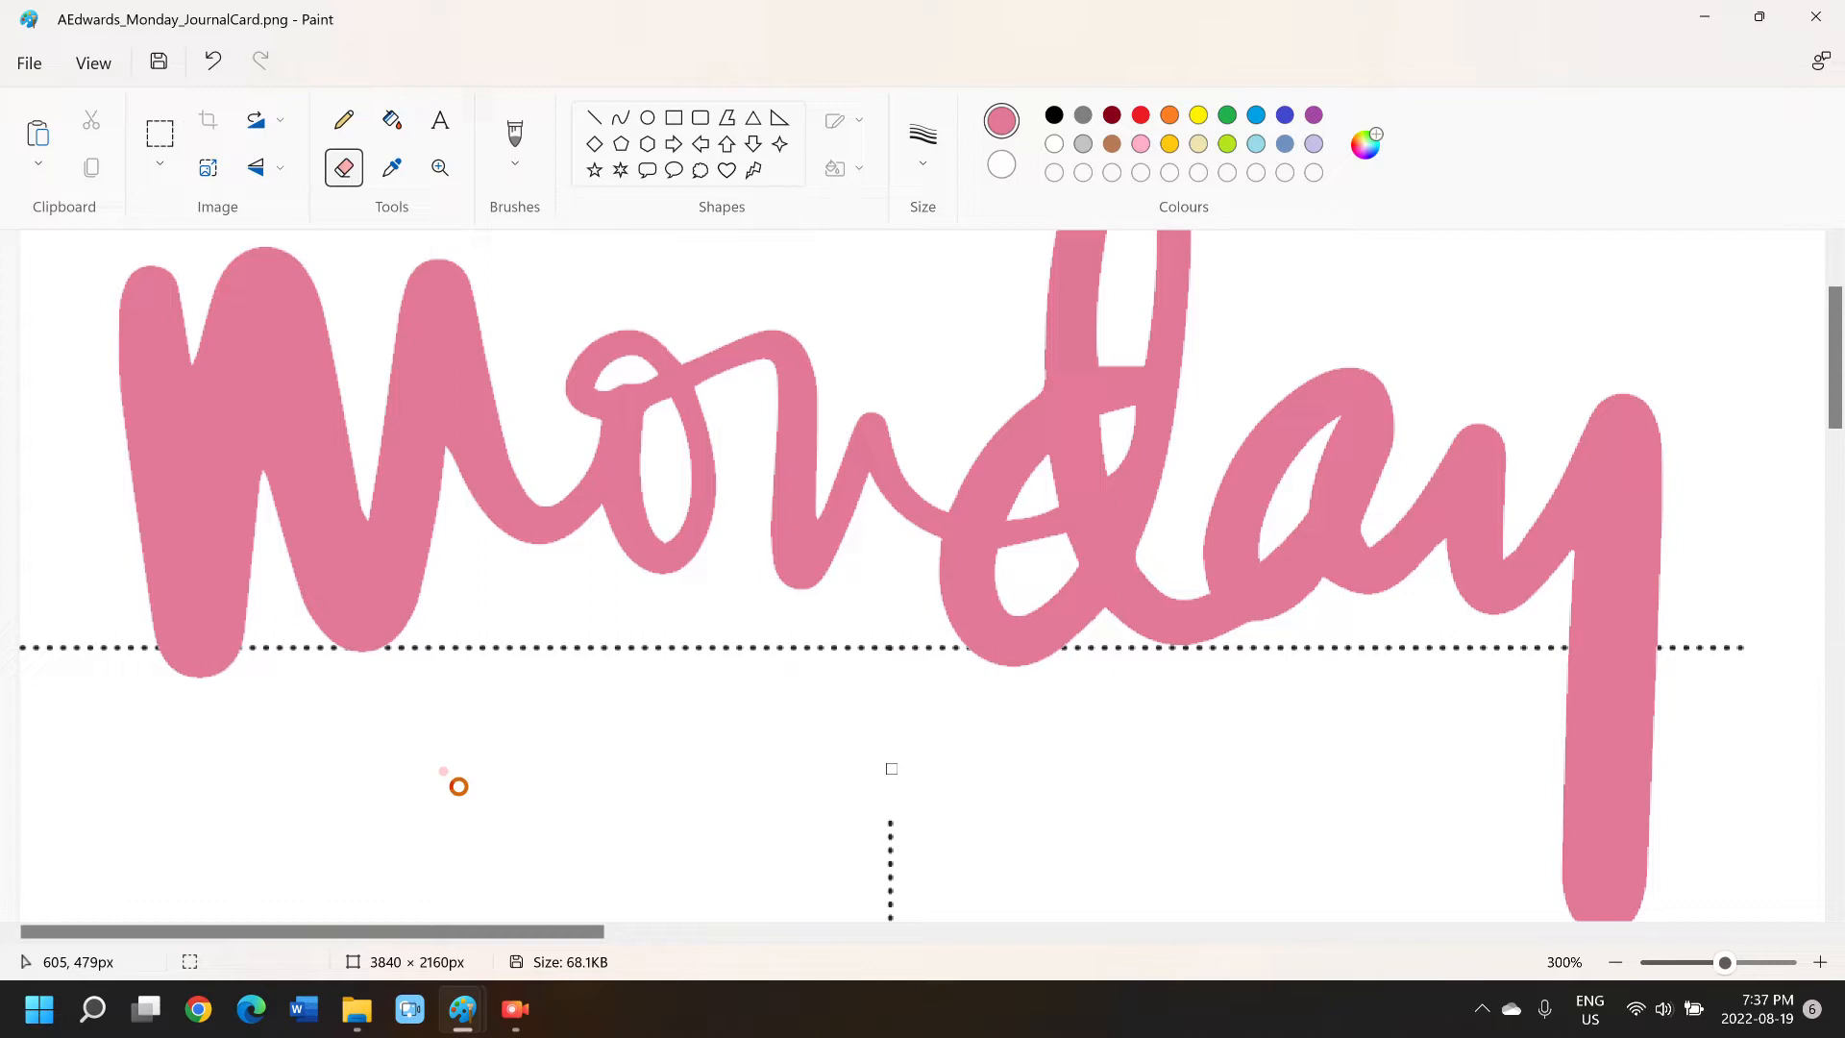
- Erase the remaining length of the vertical dotted divider down the middle of the Monday card
scroll(900, 883, "down", 5)
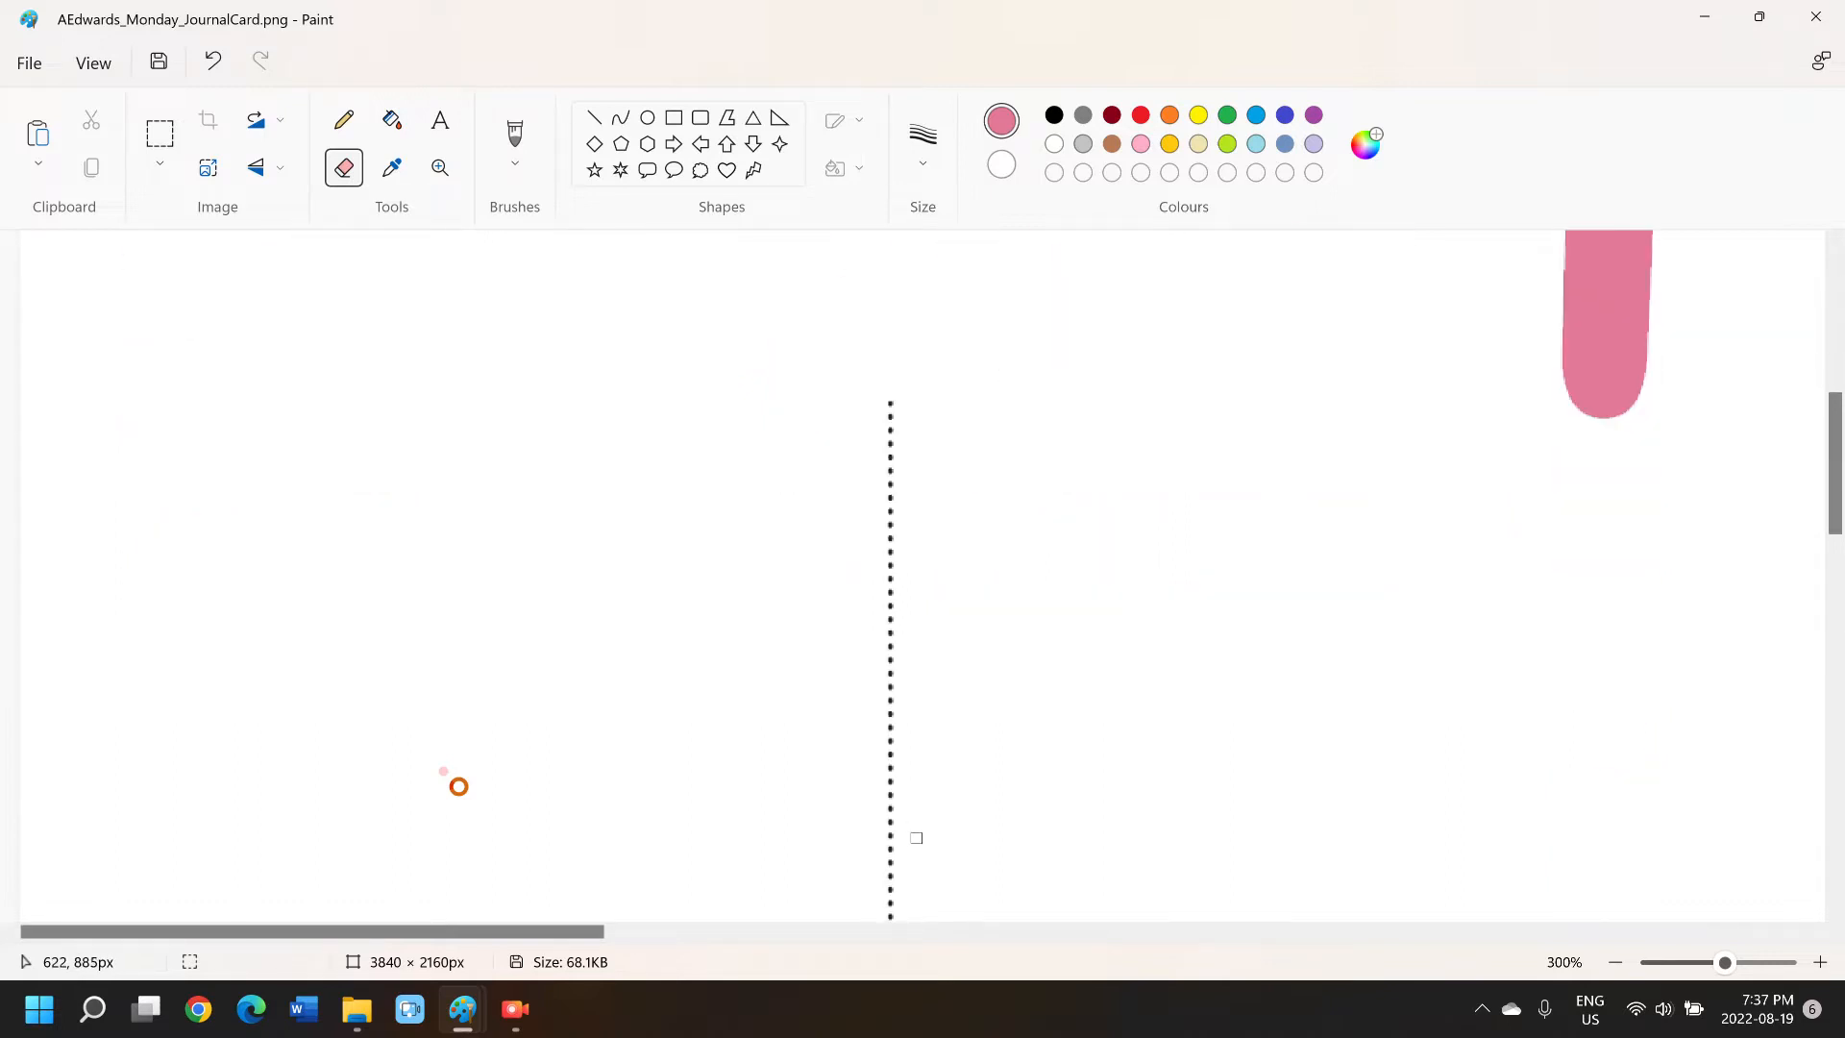
left_click_drag(887, 397, 889, 550)
scroll(886, 881, "down", 5)
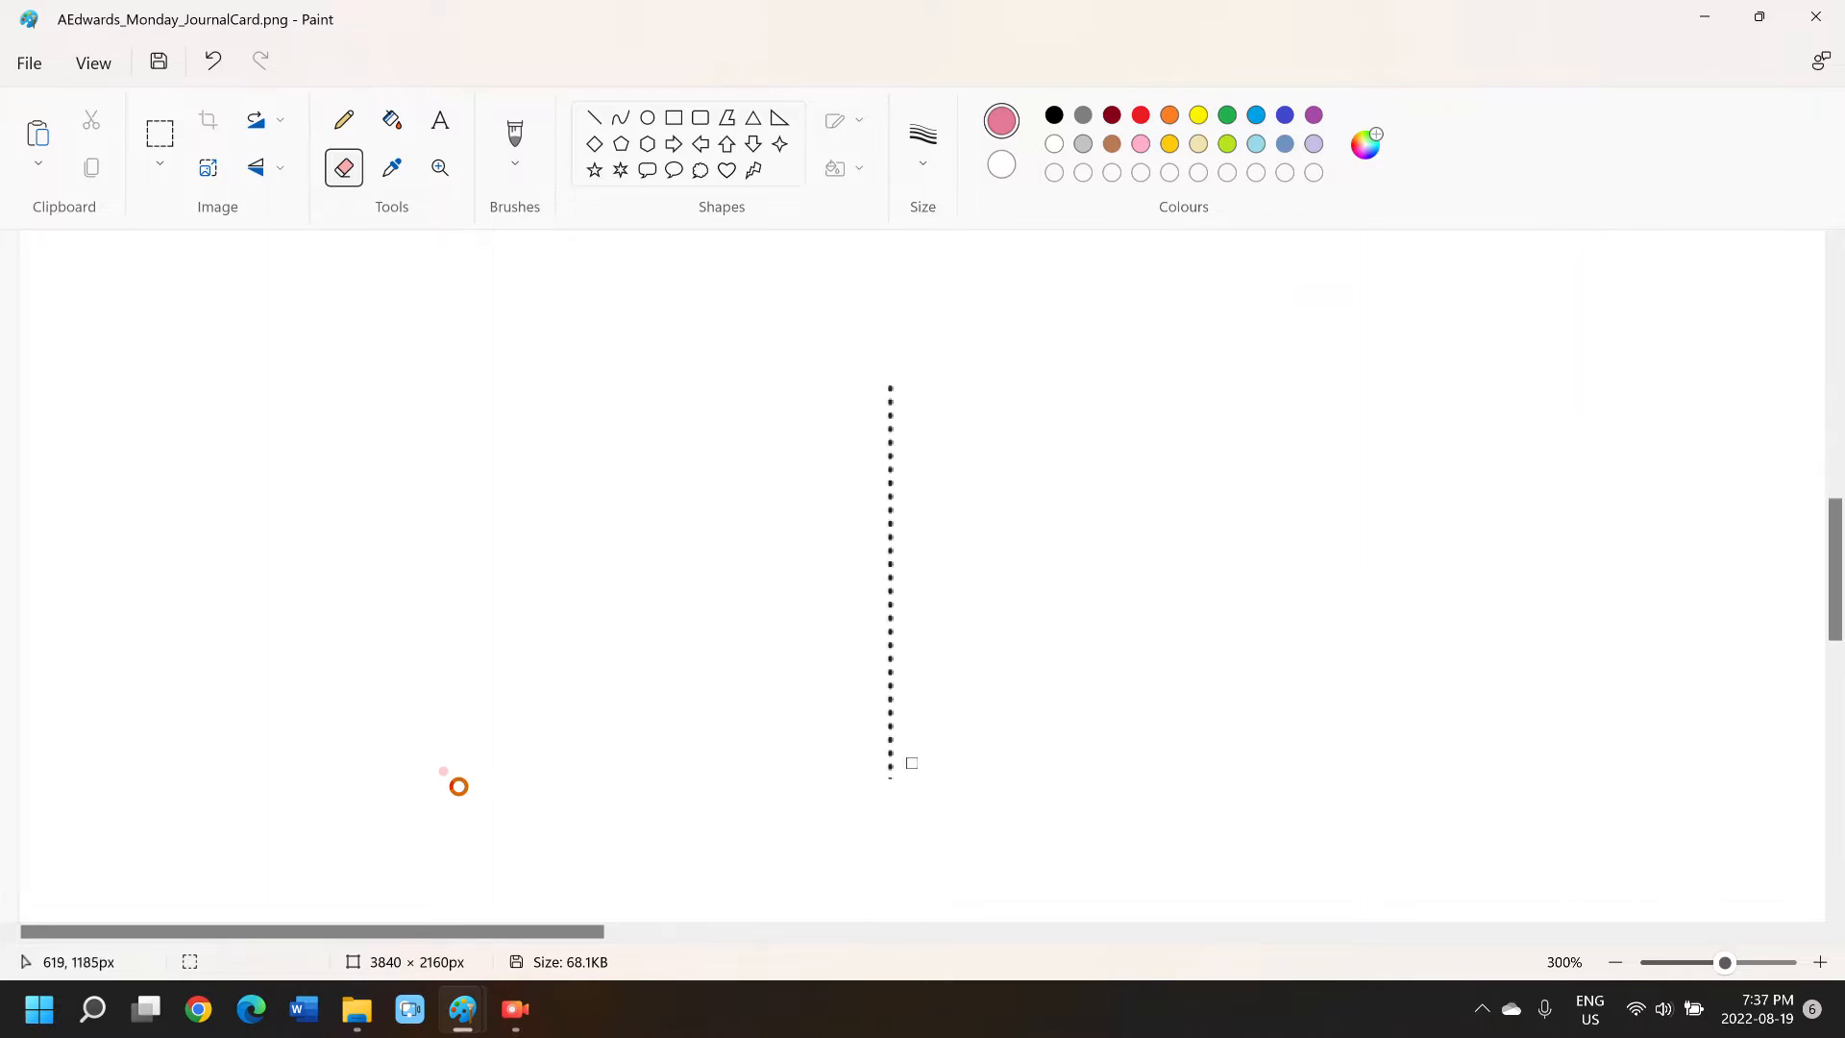
left_click_drag(894, 377, 886, 602)
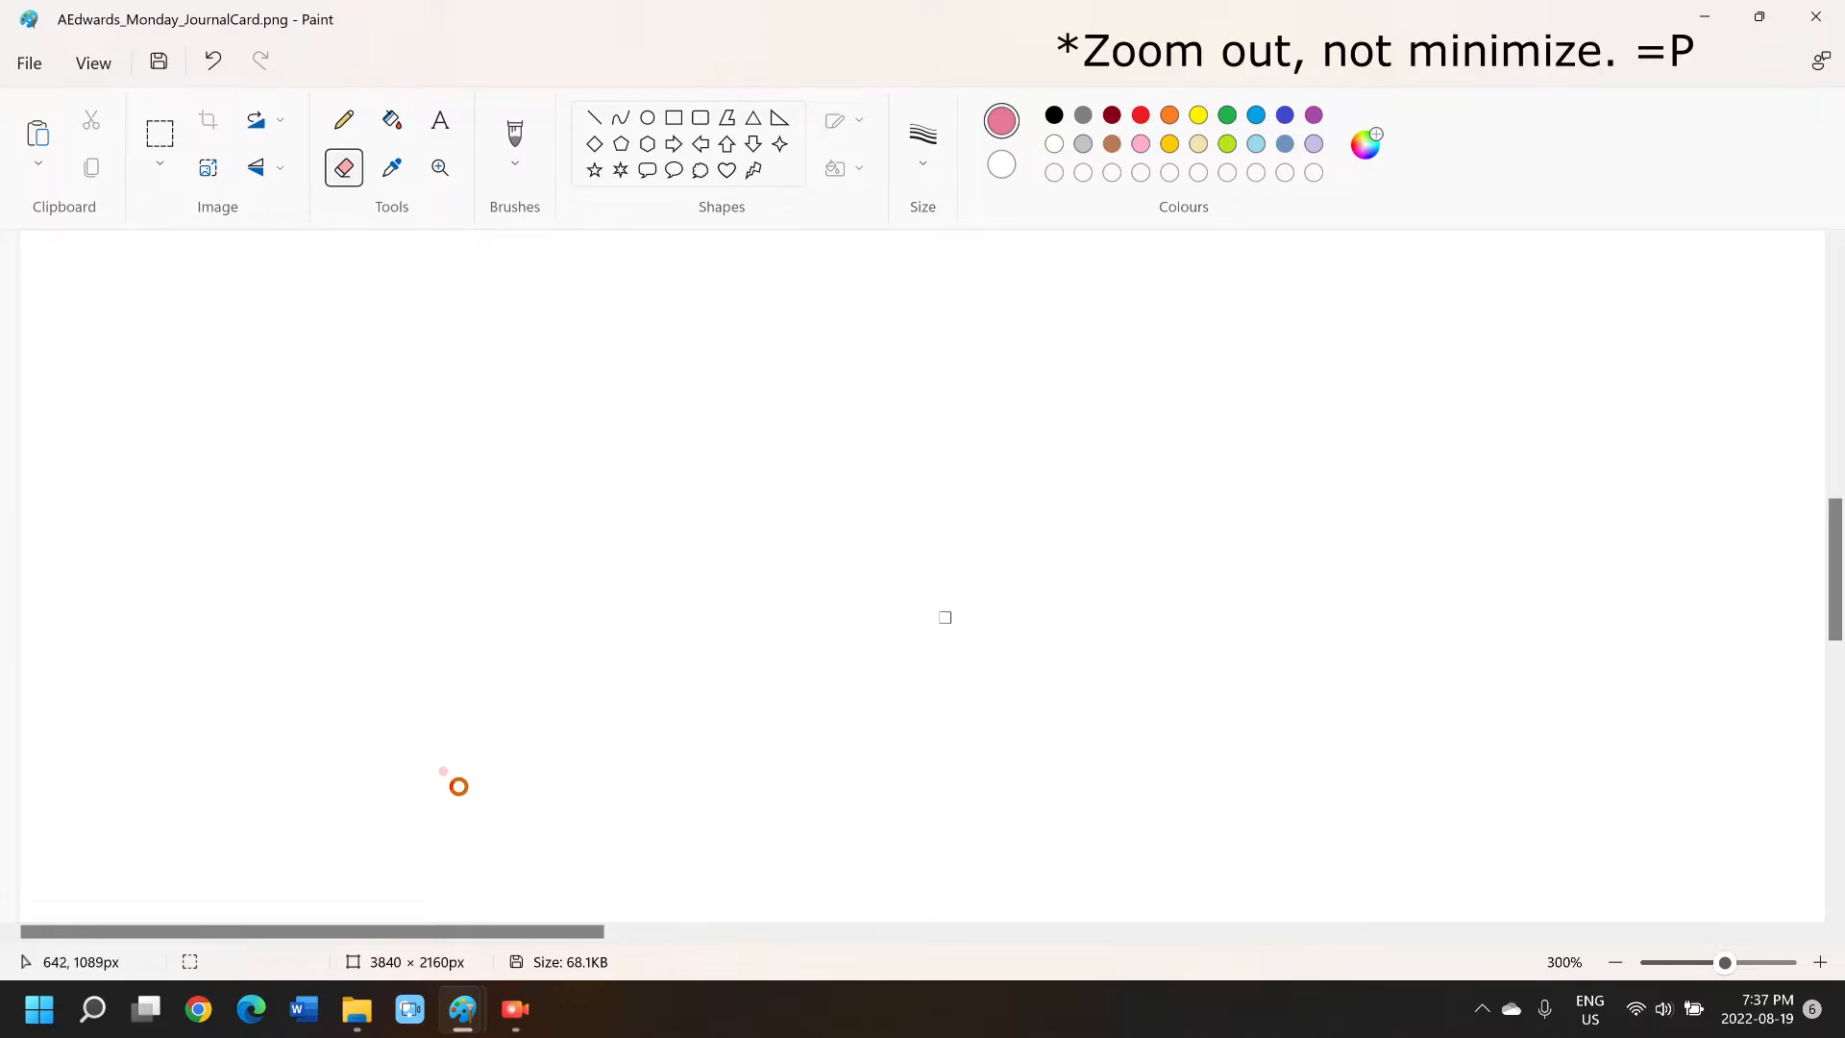
- Narrow the canvas to 1200 px wide, cutting off the pasted screen capture beside the Monday card
scroll(943, 616, "down", 3, "ctrl")
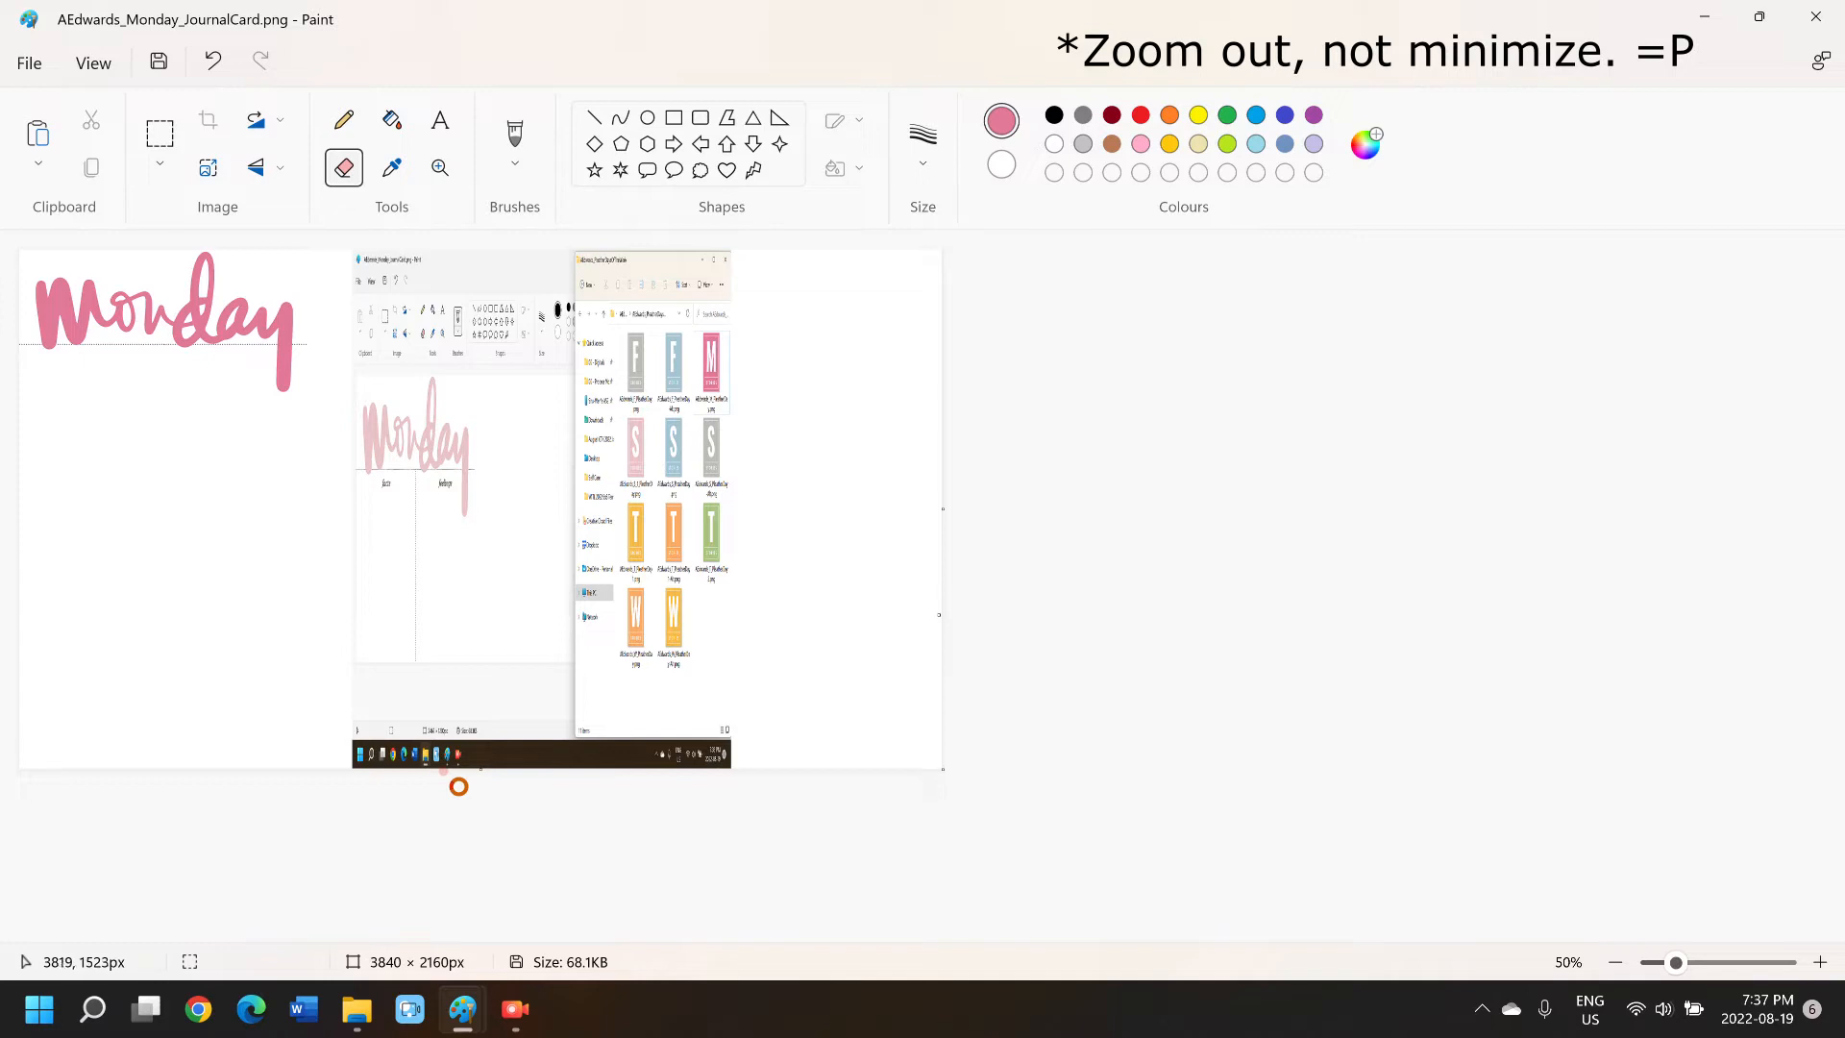
left_click_drag(946, 506, 307, 652)
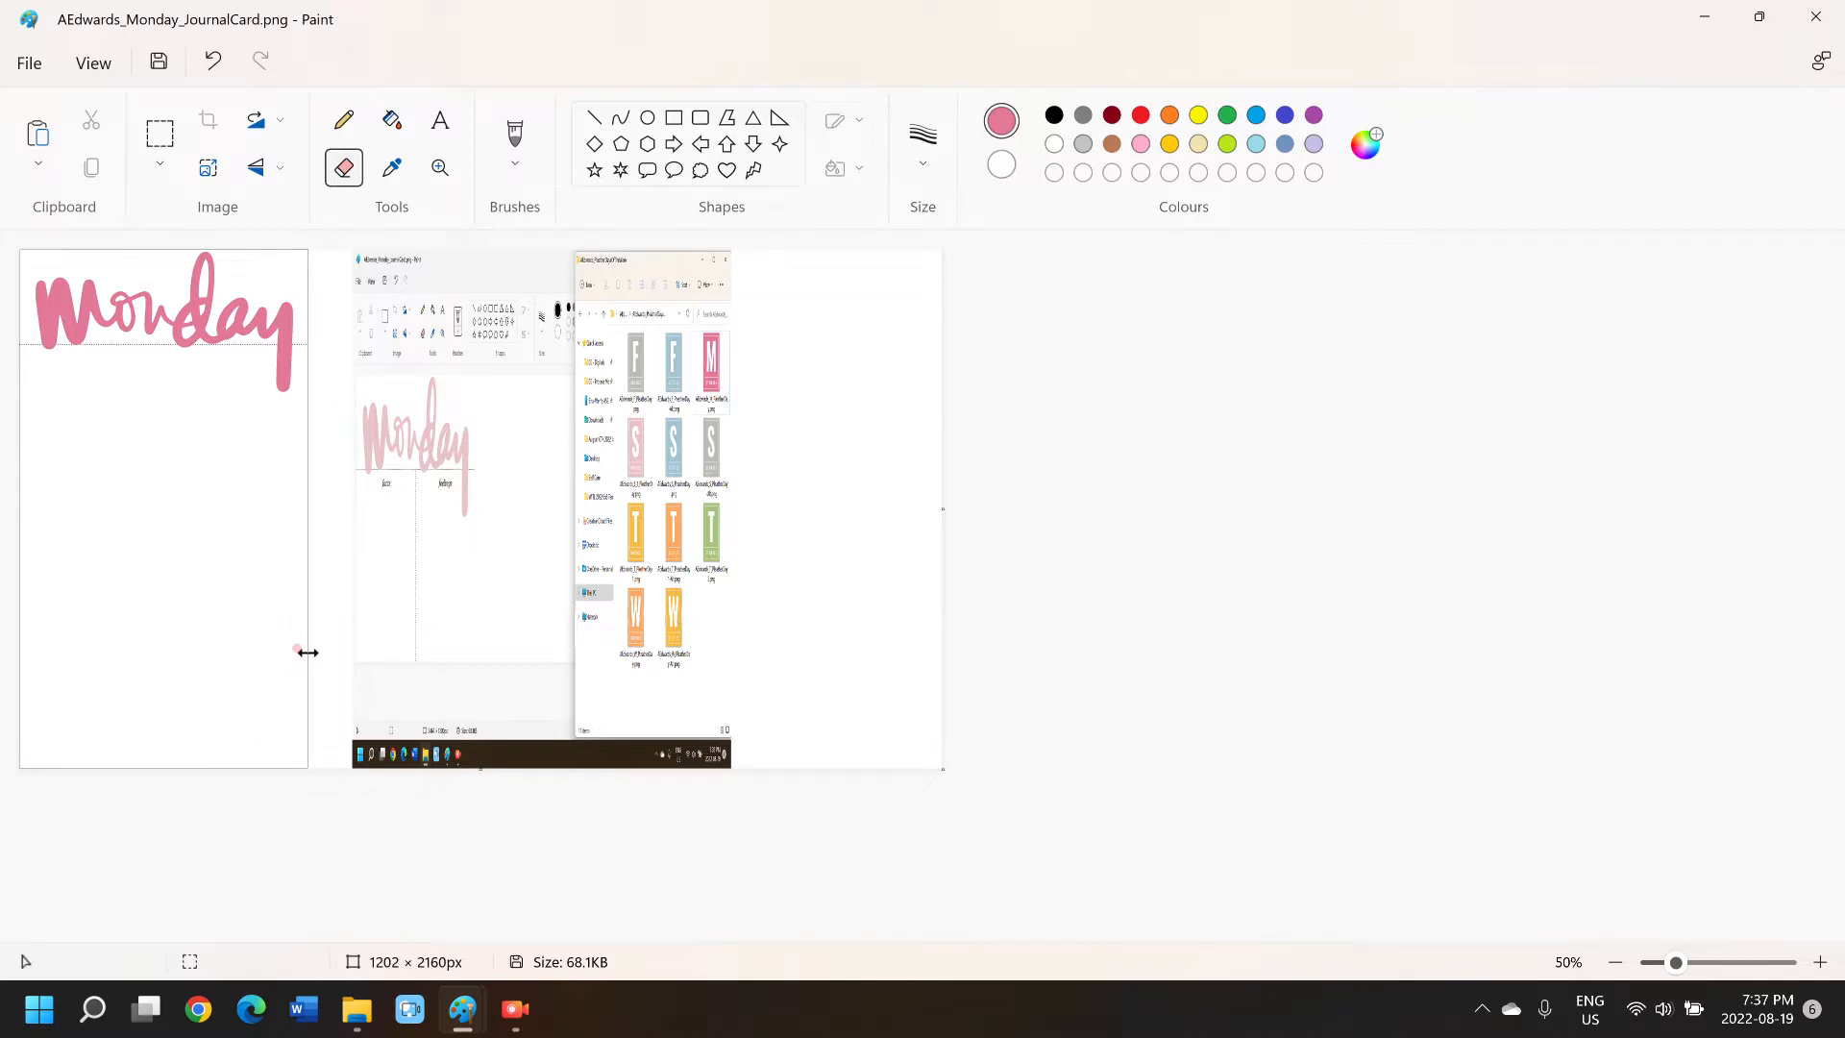
left_click_drag(307, 652, 308, 652)
scroll(347, 605, "up", 2)
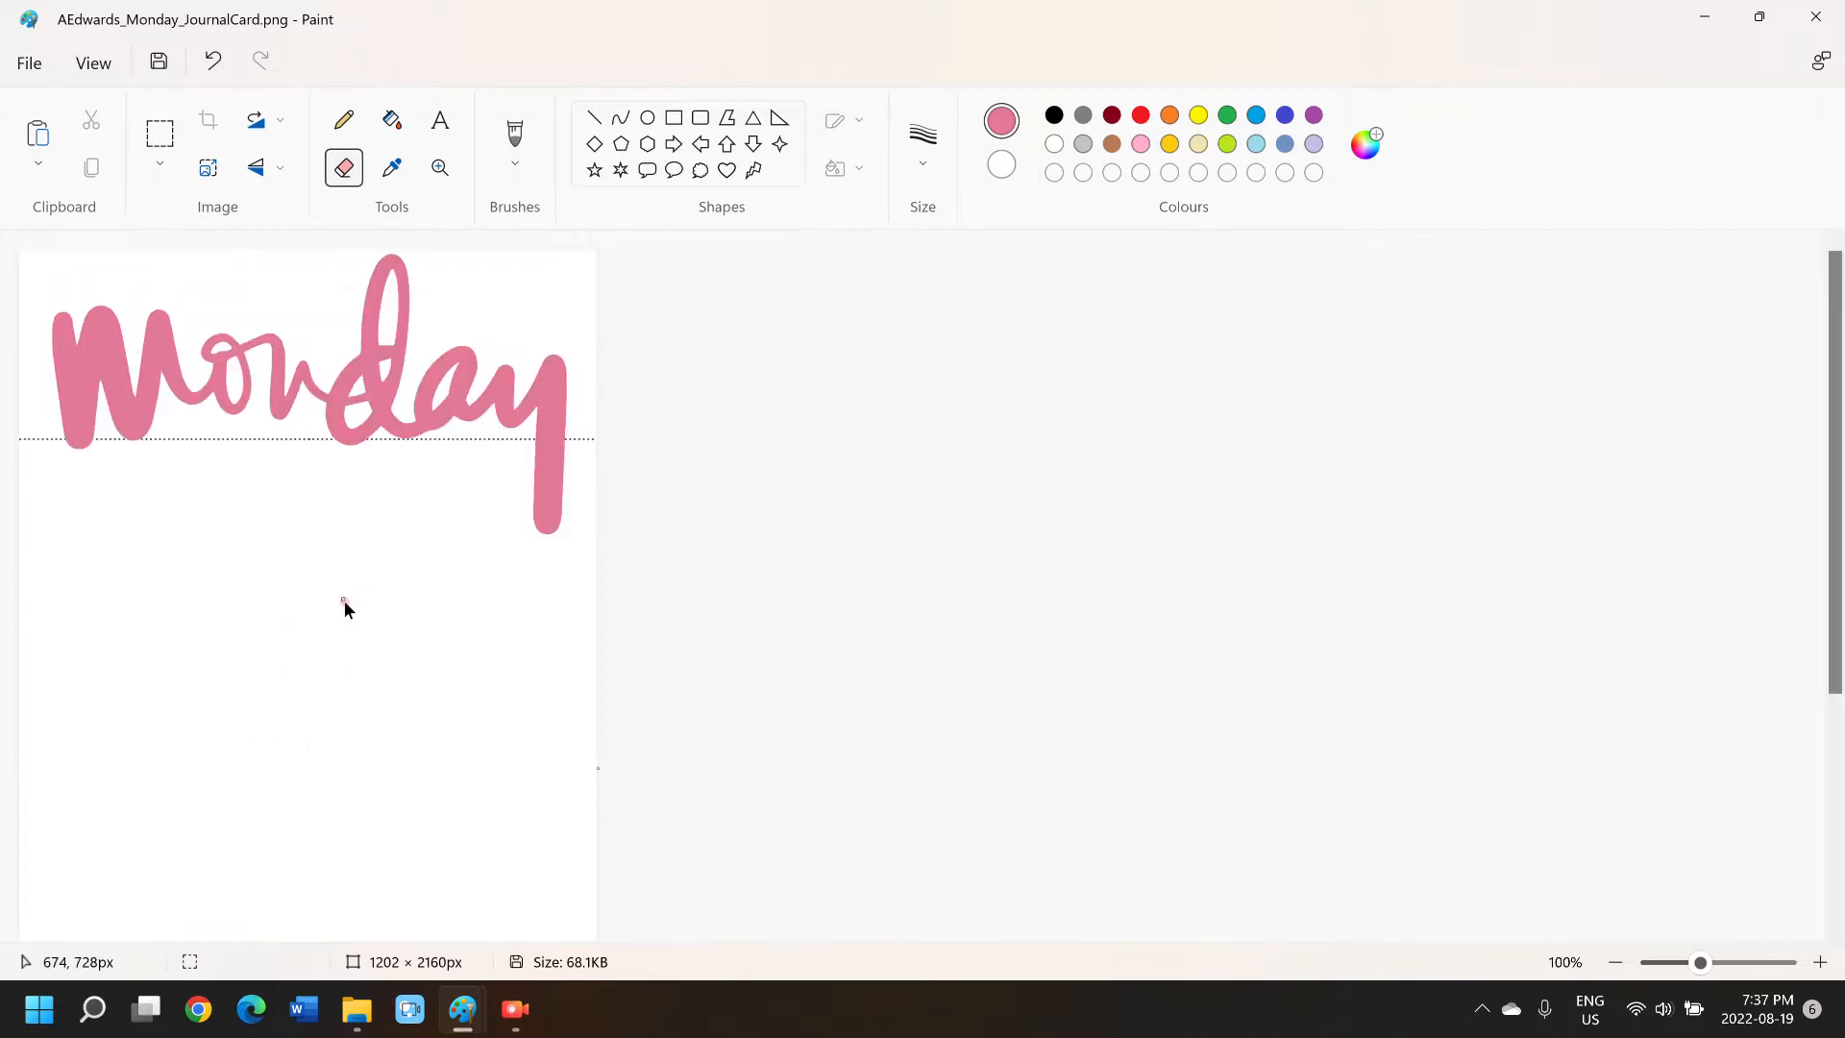
scroll(343, 600, "down", 5)
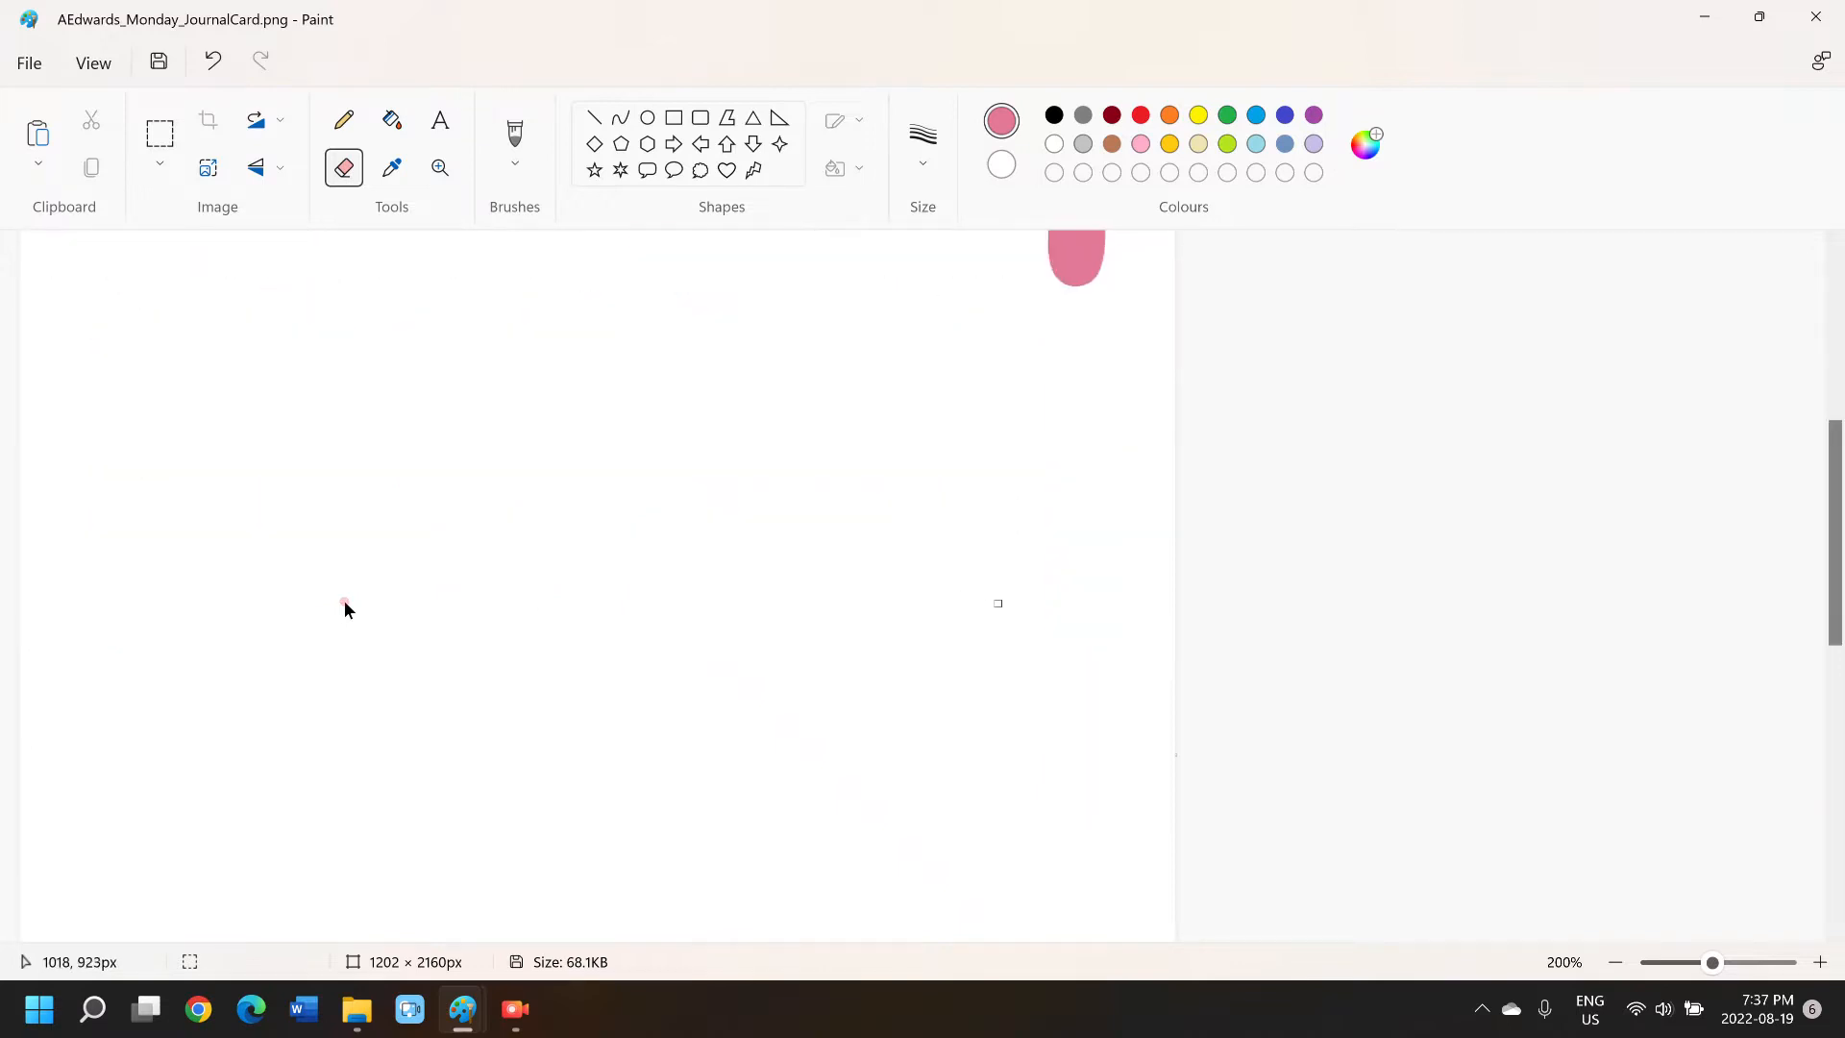
scroll(1224, 586, "down", 3)
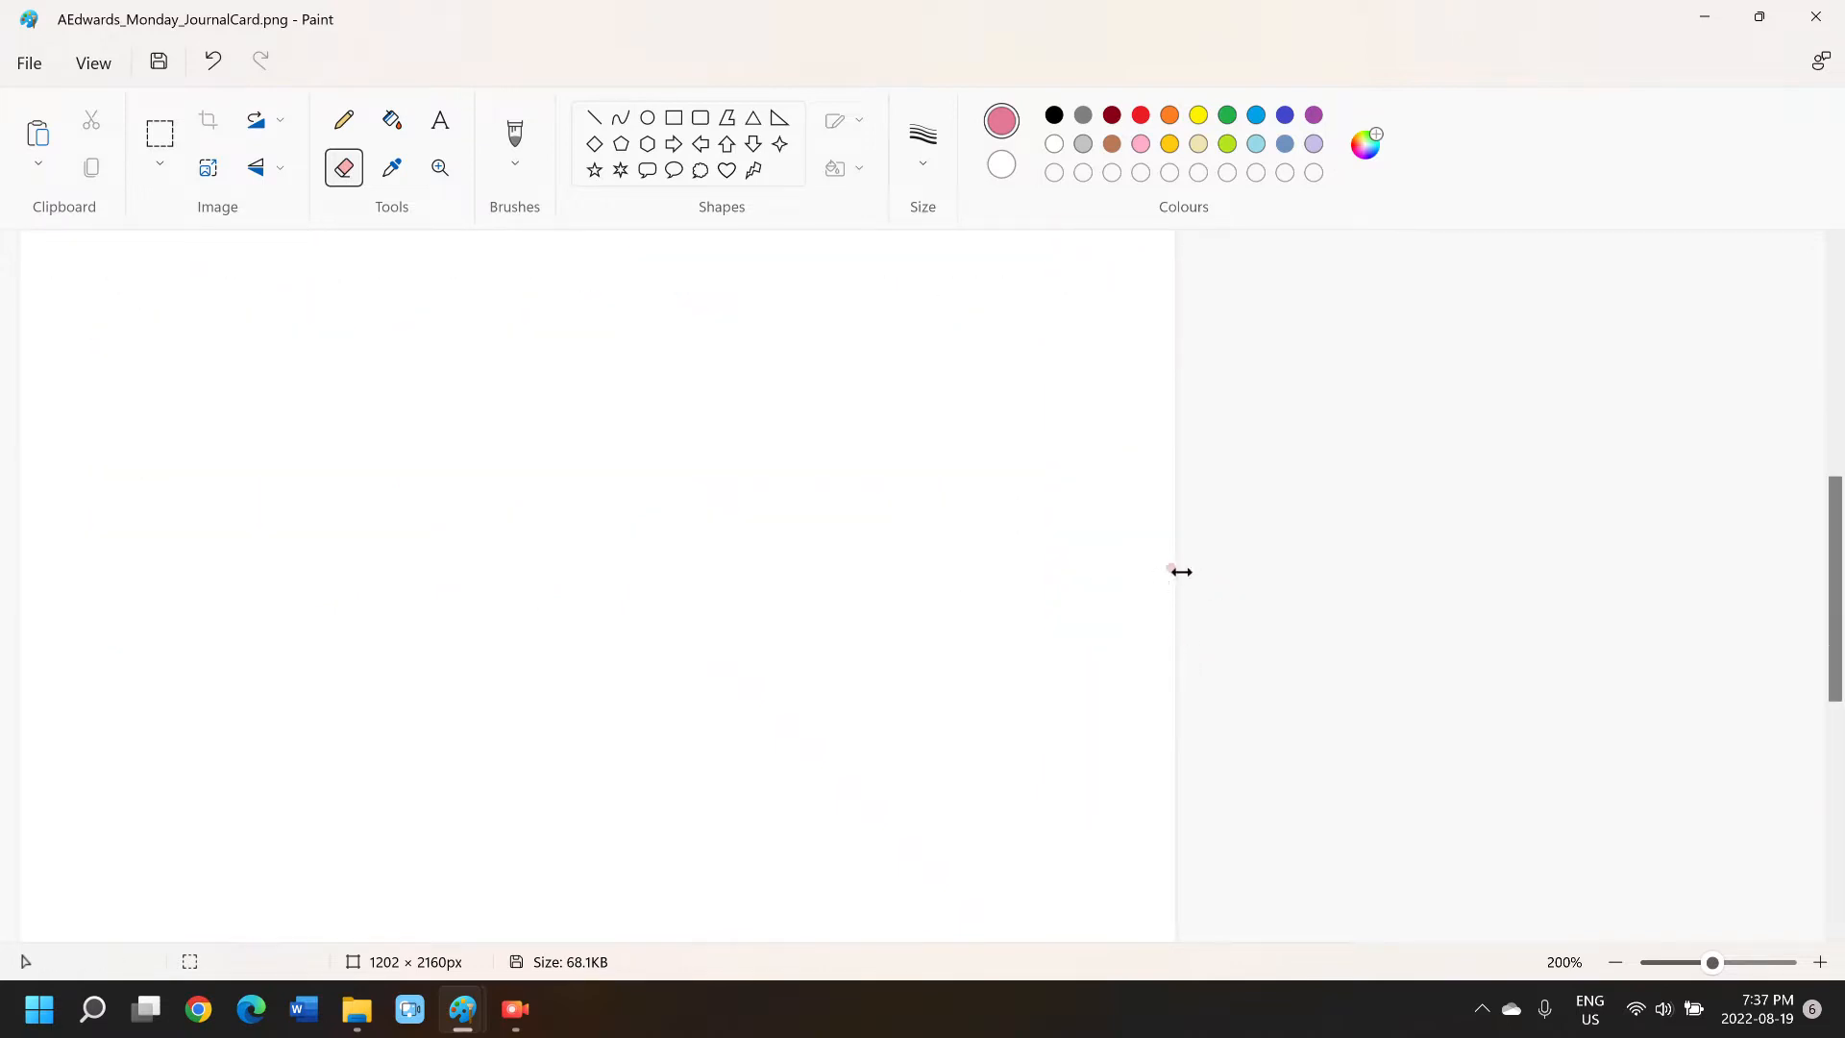
left_click_drag(1174, 578, 1172, 591)
- Extend the Monday card's canvas downward to a height of 2400 px
scroll(1171, 590, "down", 10)
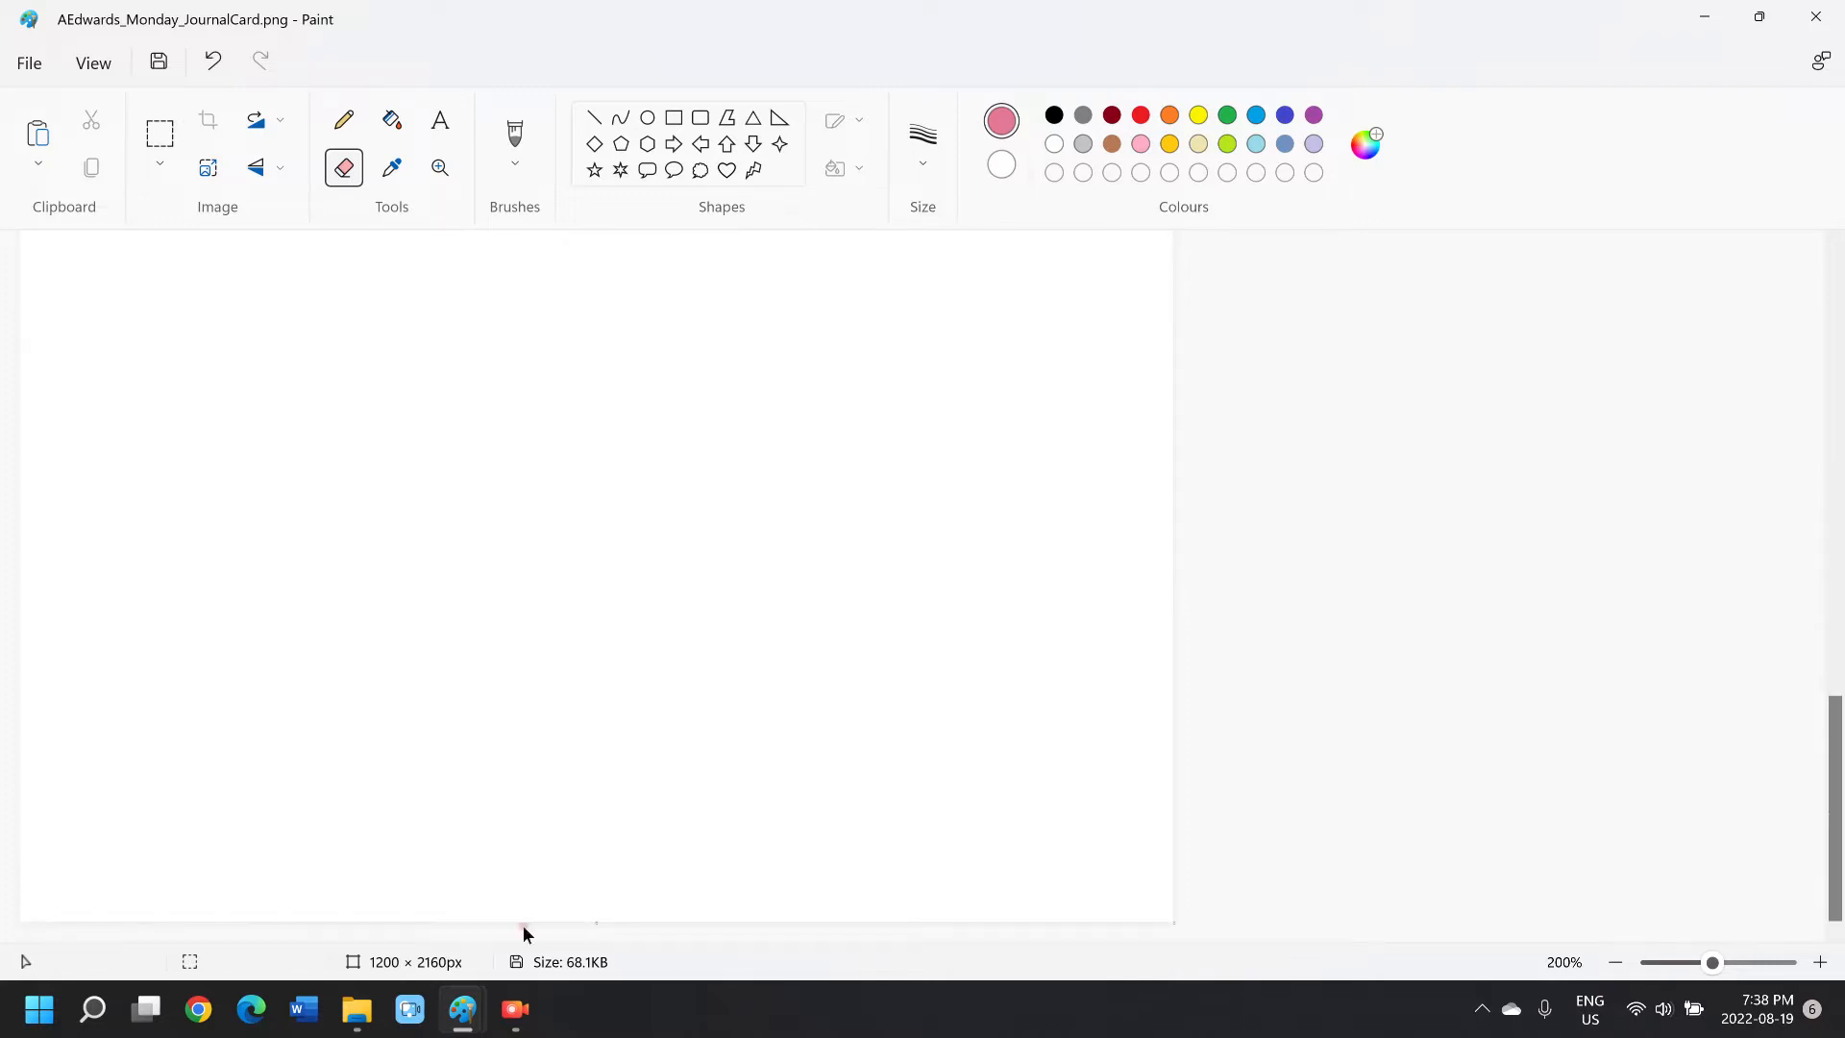
left_click_drag(590, 924, 572, 985)
left_click_drag(596, 924, 597, 1012)
scroll(615, 871, "down", 2)
left_click_drag(598, 924, 597, 919)
scroll(573, 674, "down", 4, "ctrl")
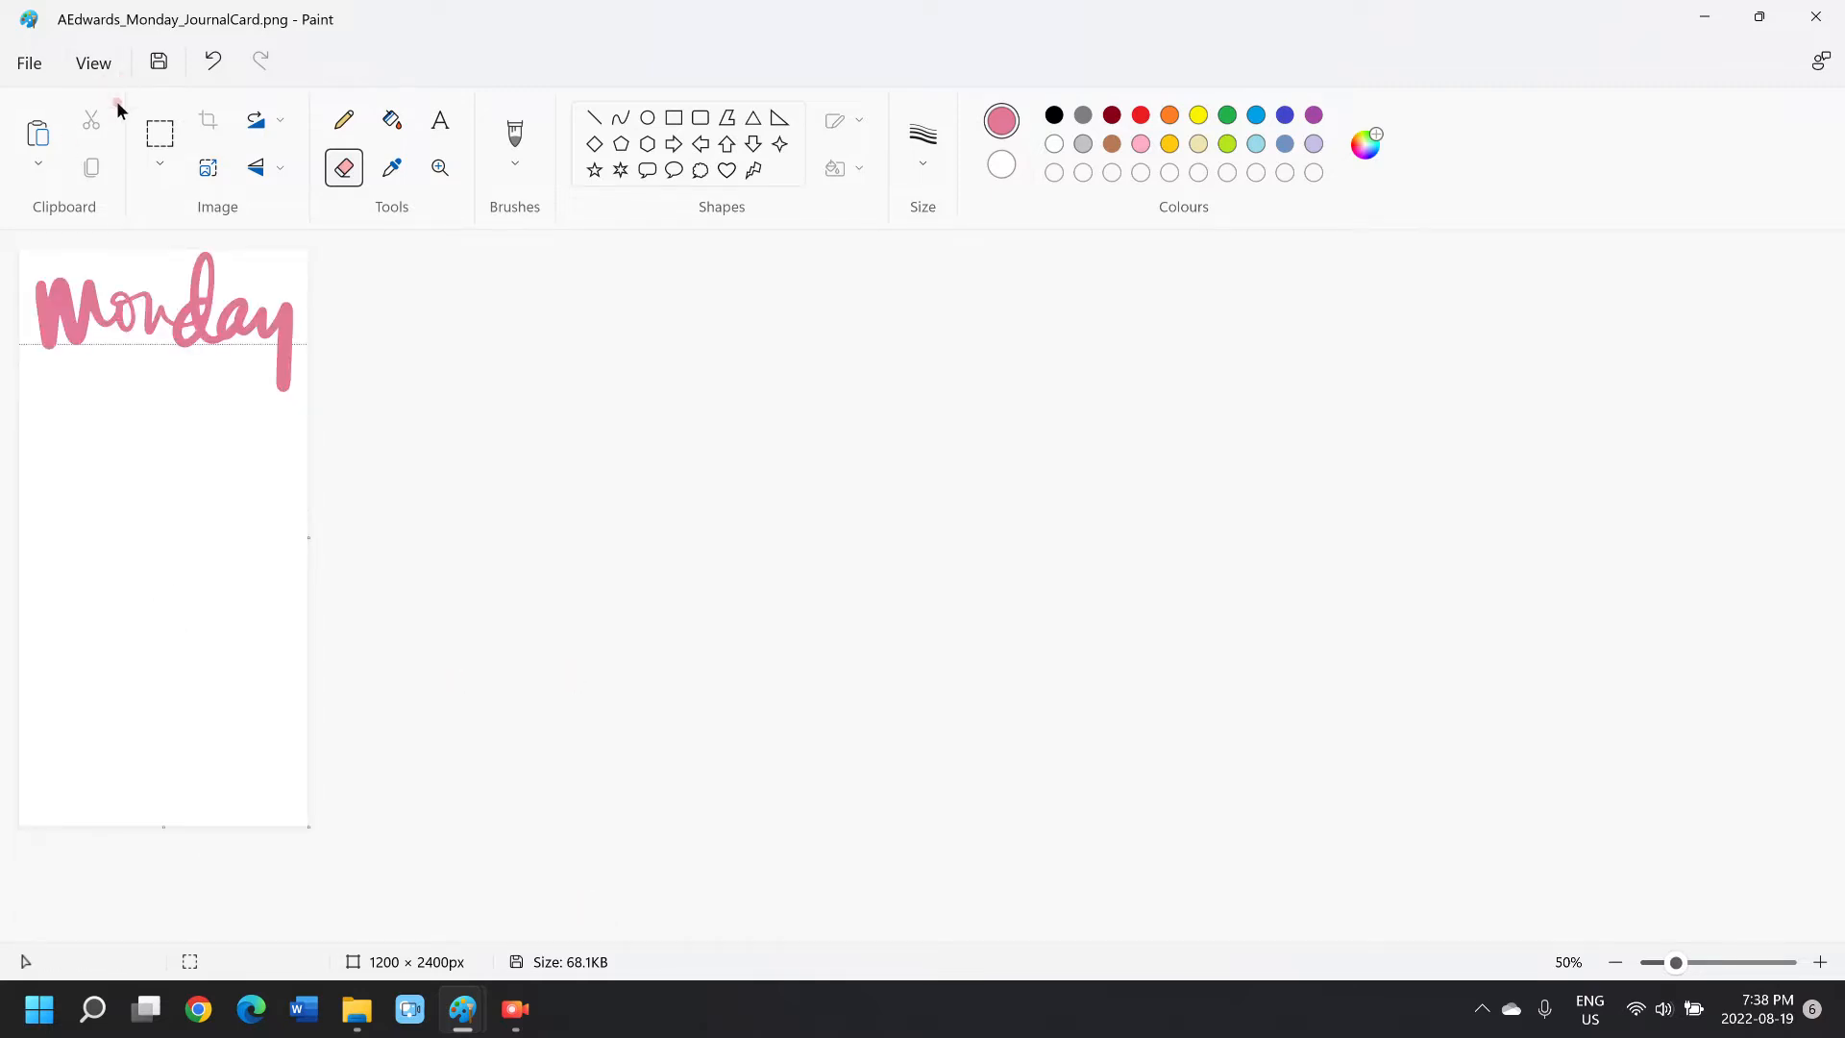
- Start saving the Monday card as a PNG copy and browse to the AEdwards_4x4JournalCards folder of the WITL 2022 Main Kit
left_click(24, 63)
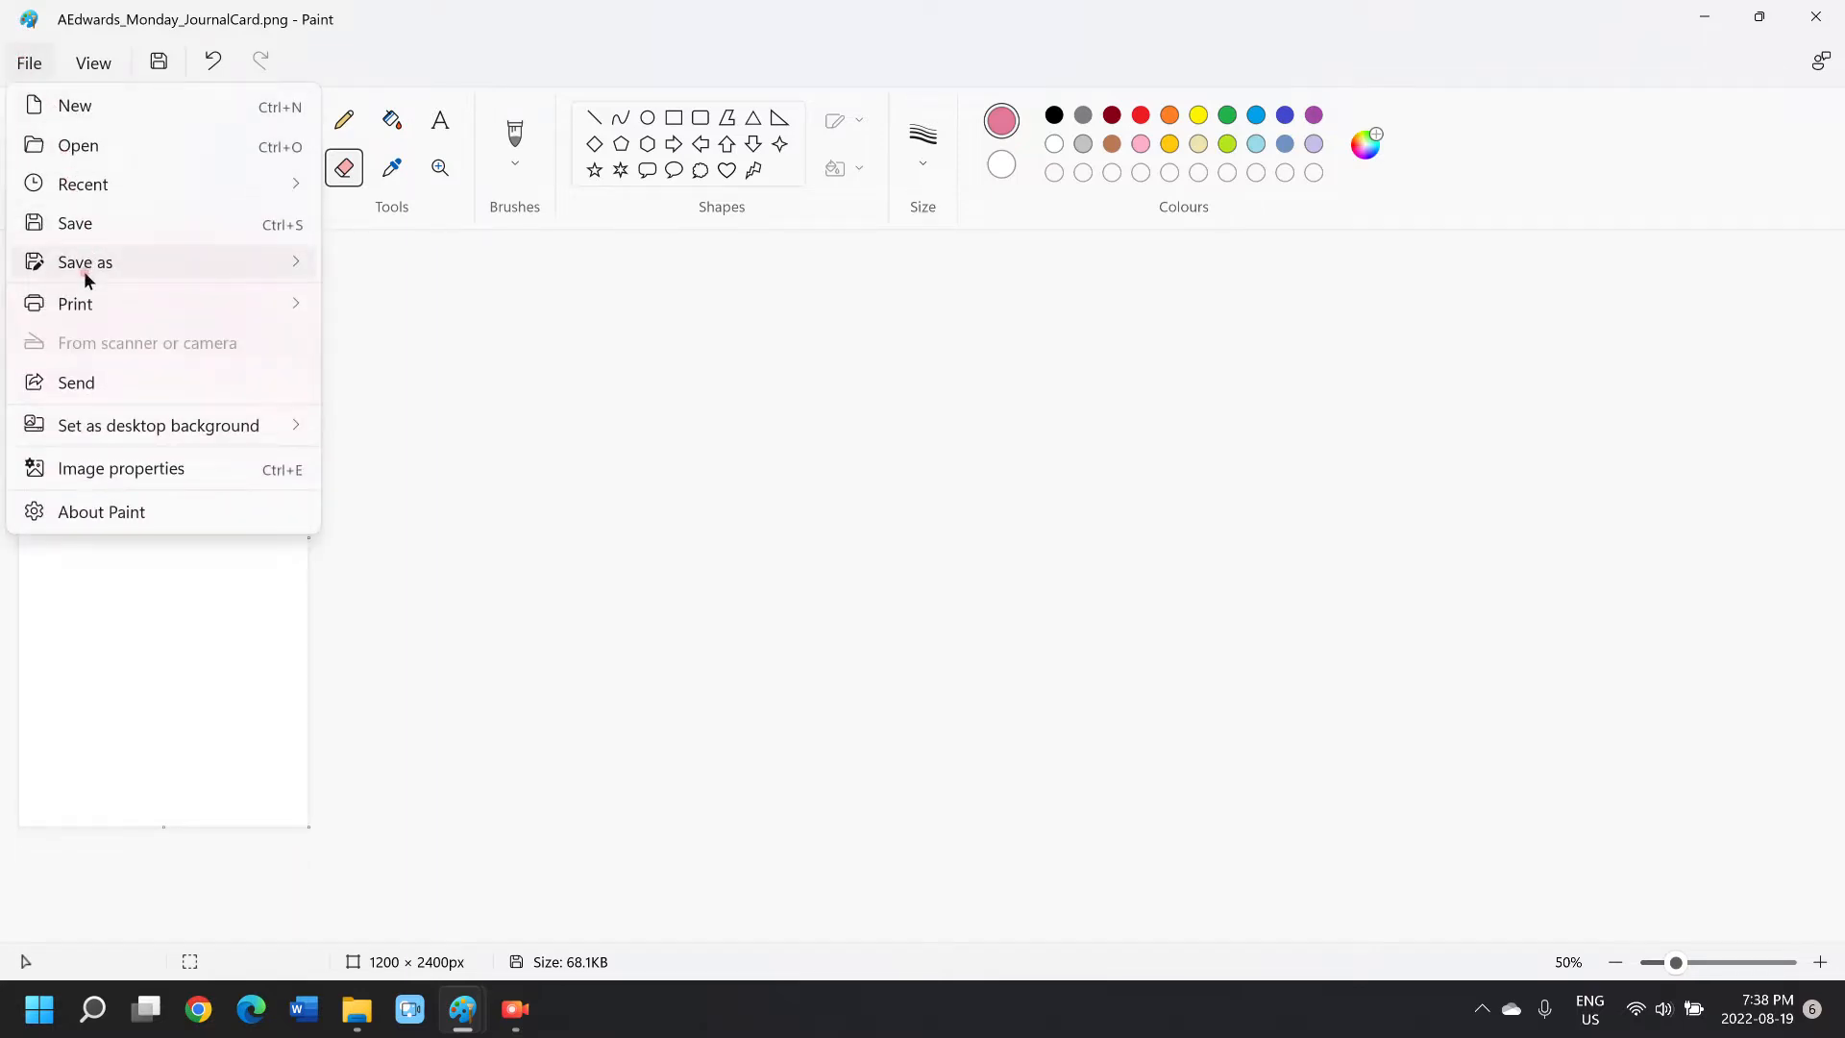
mouse_move(84, 271)
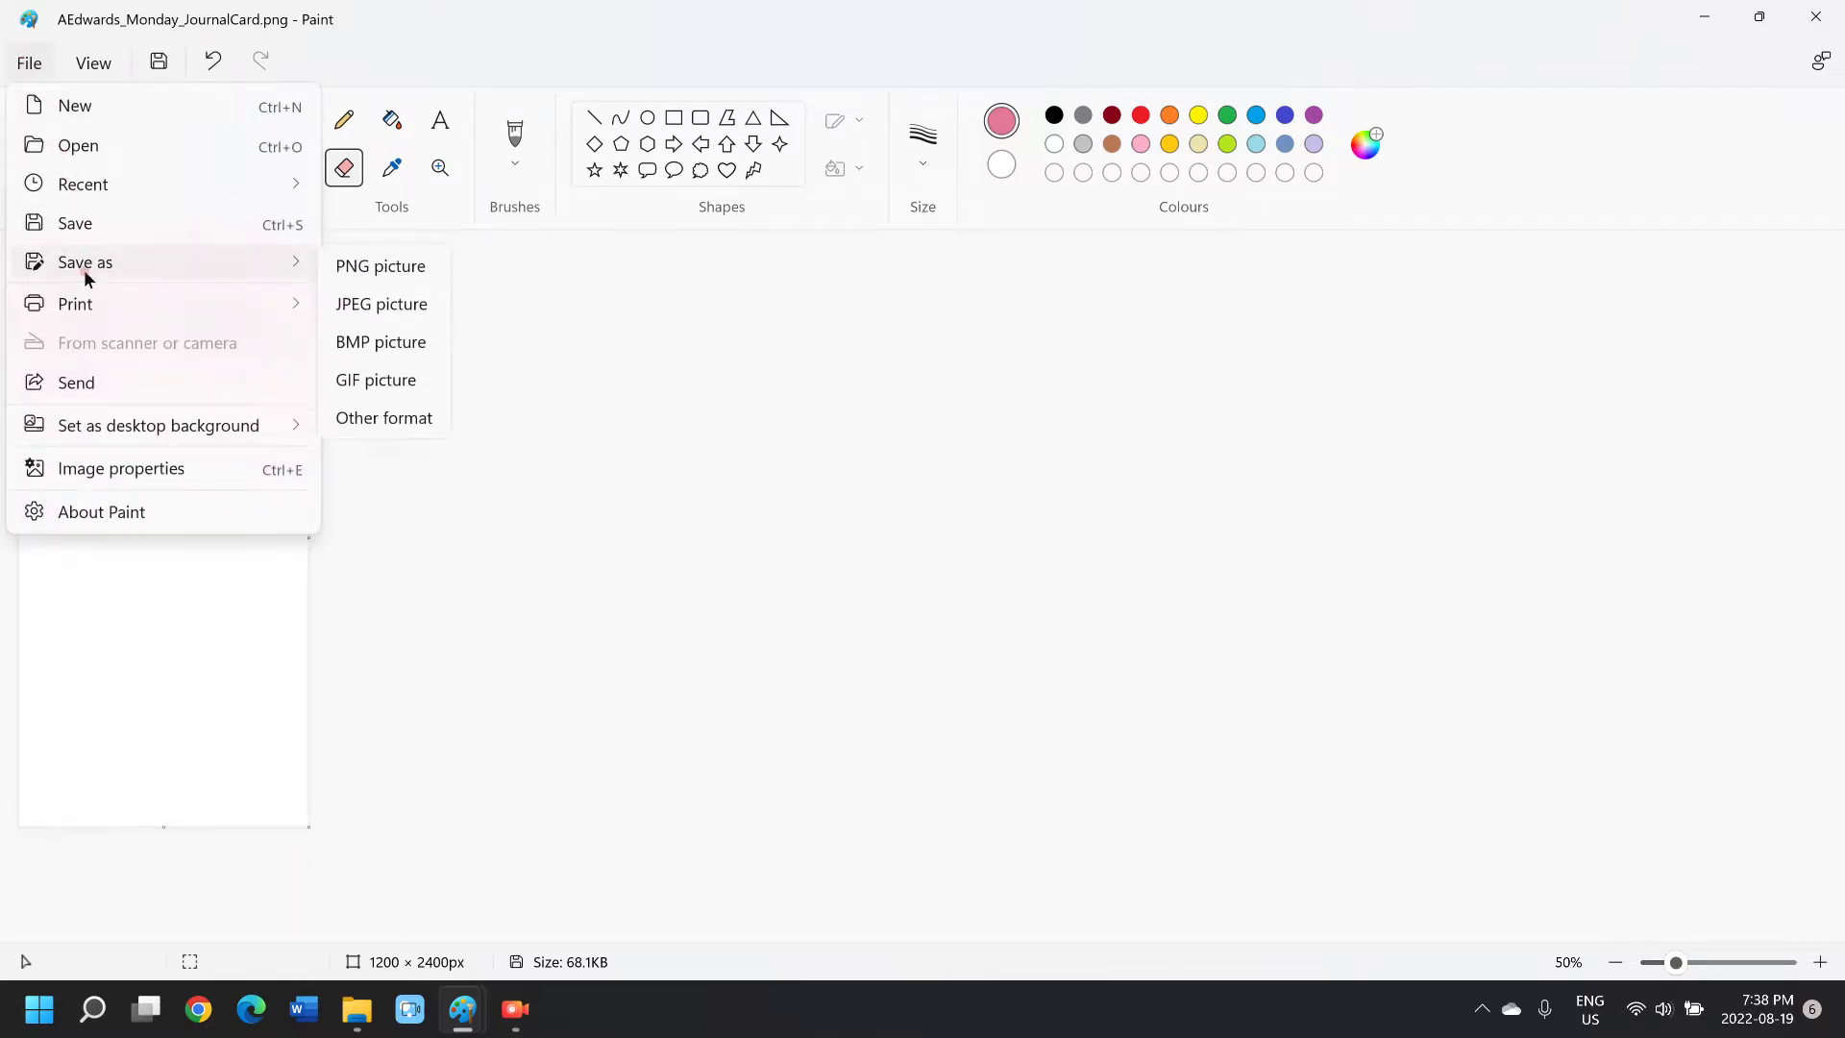
left_click(337, 256)
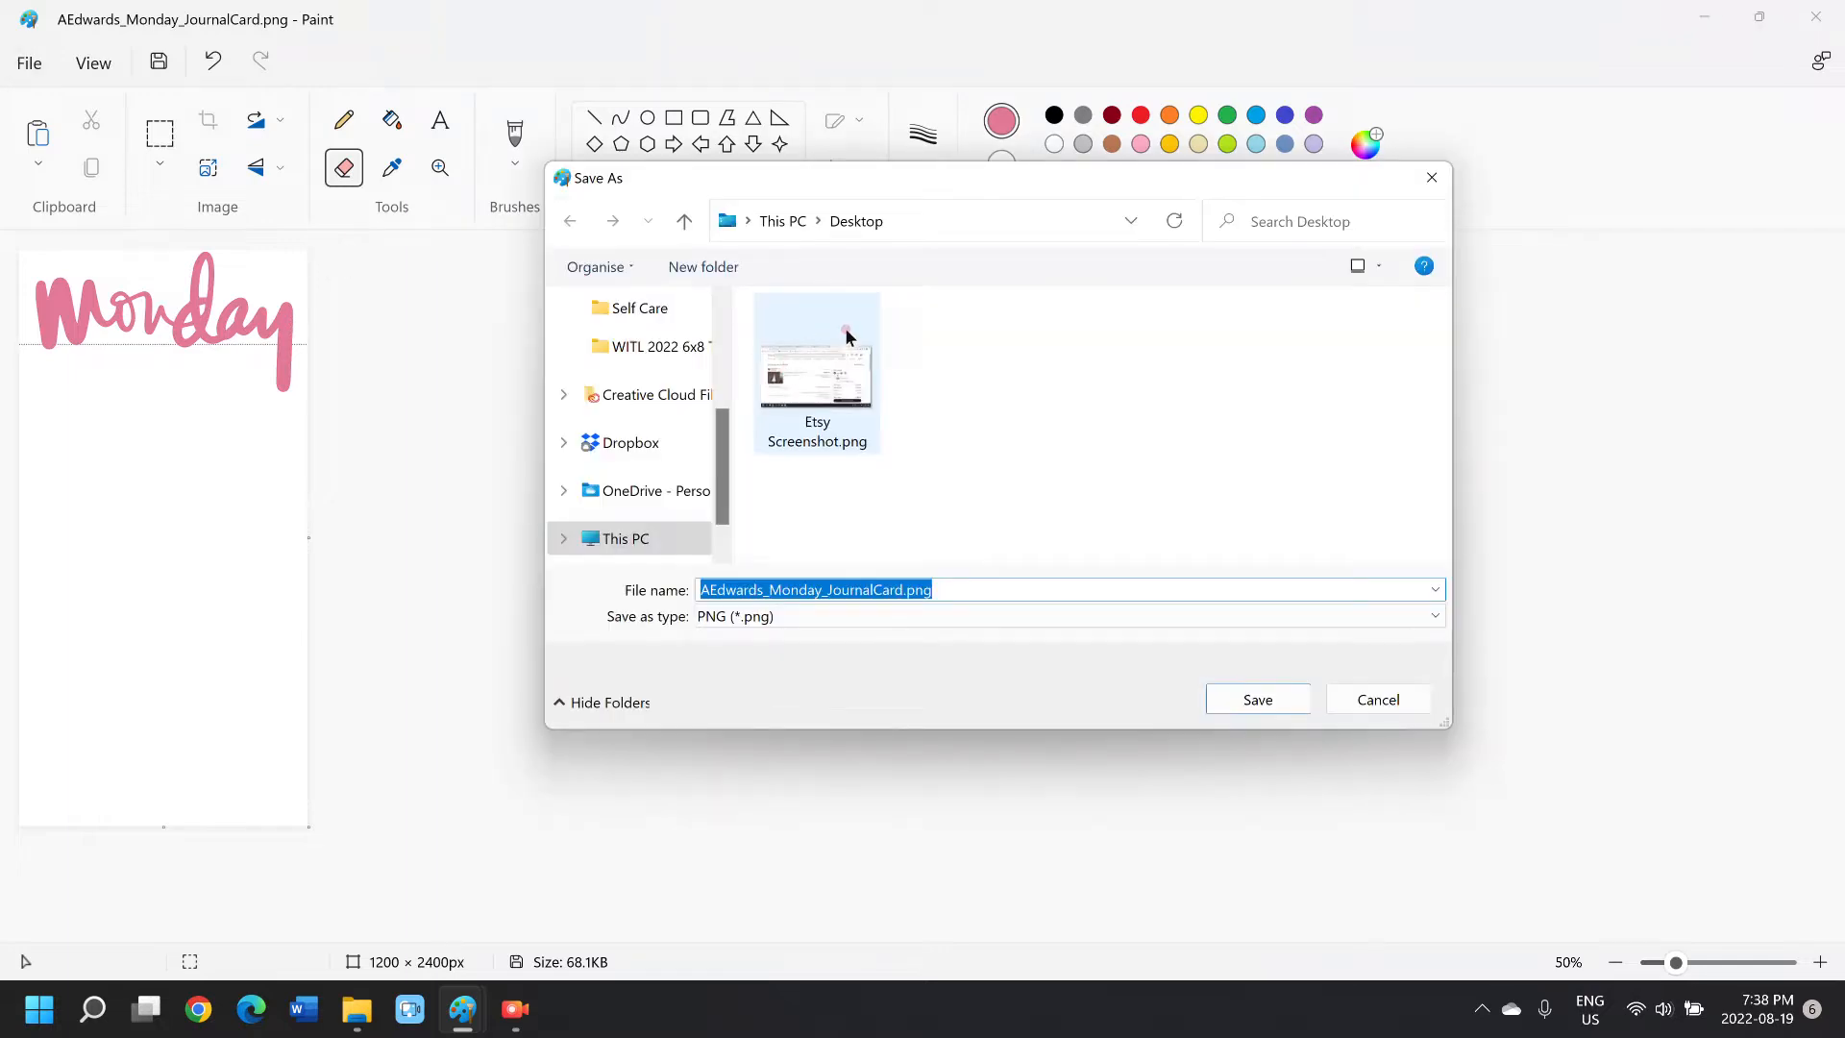
left_click(685, 214)
scroll(637, 334, "up", 3)
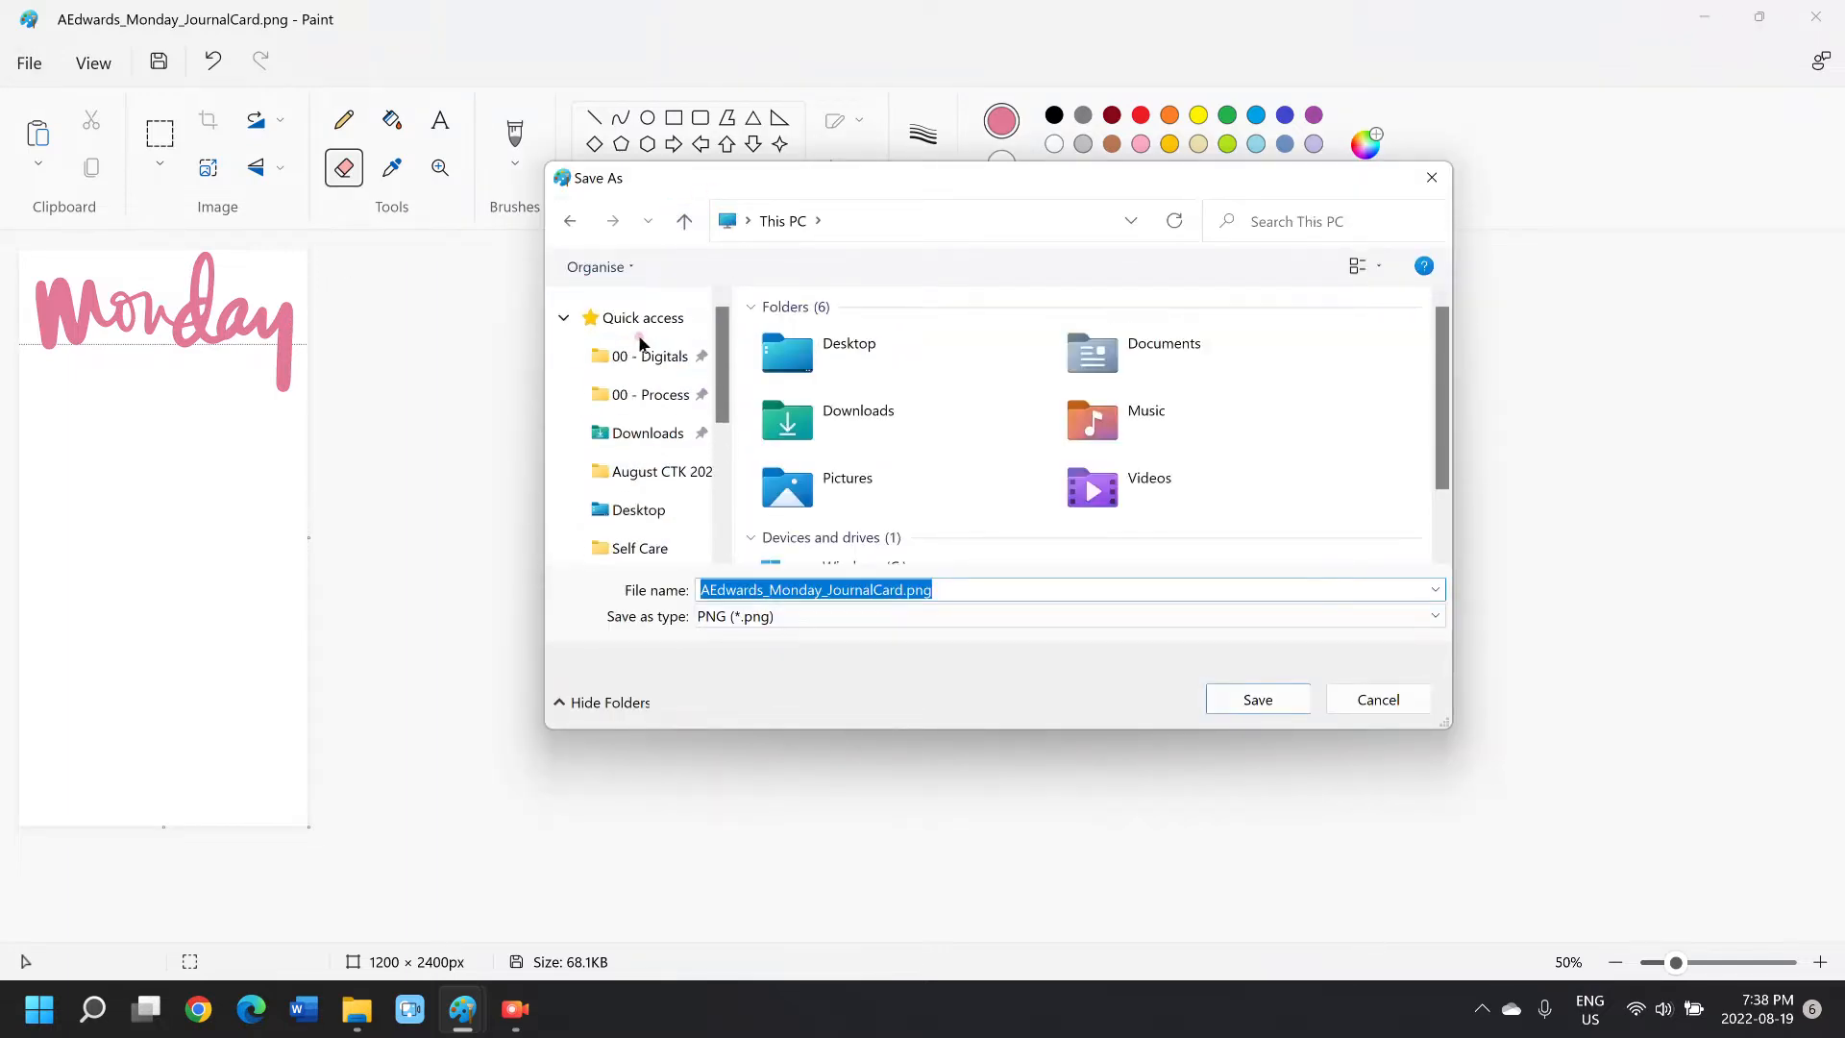
left_click(646, 357)
double_click(813, 353)
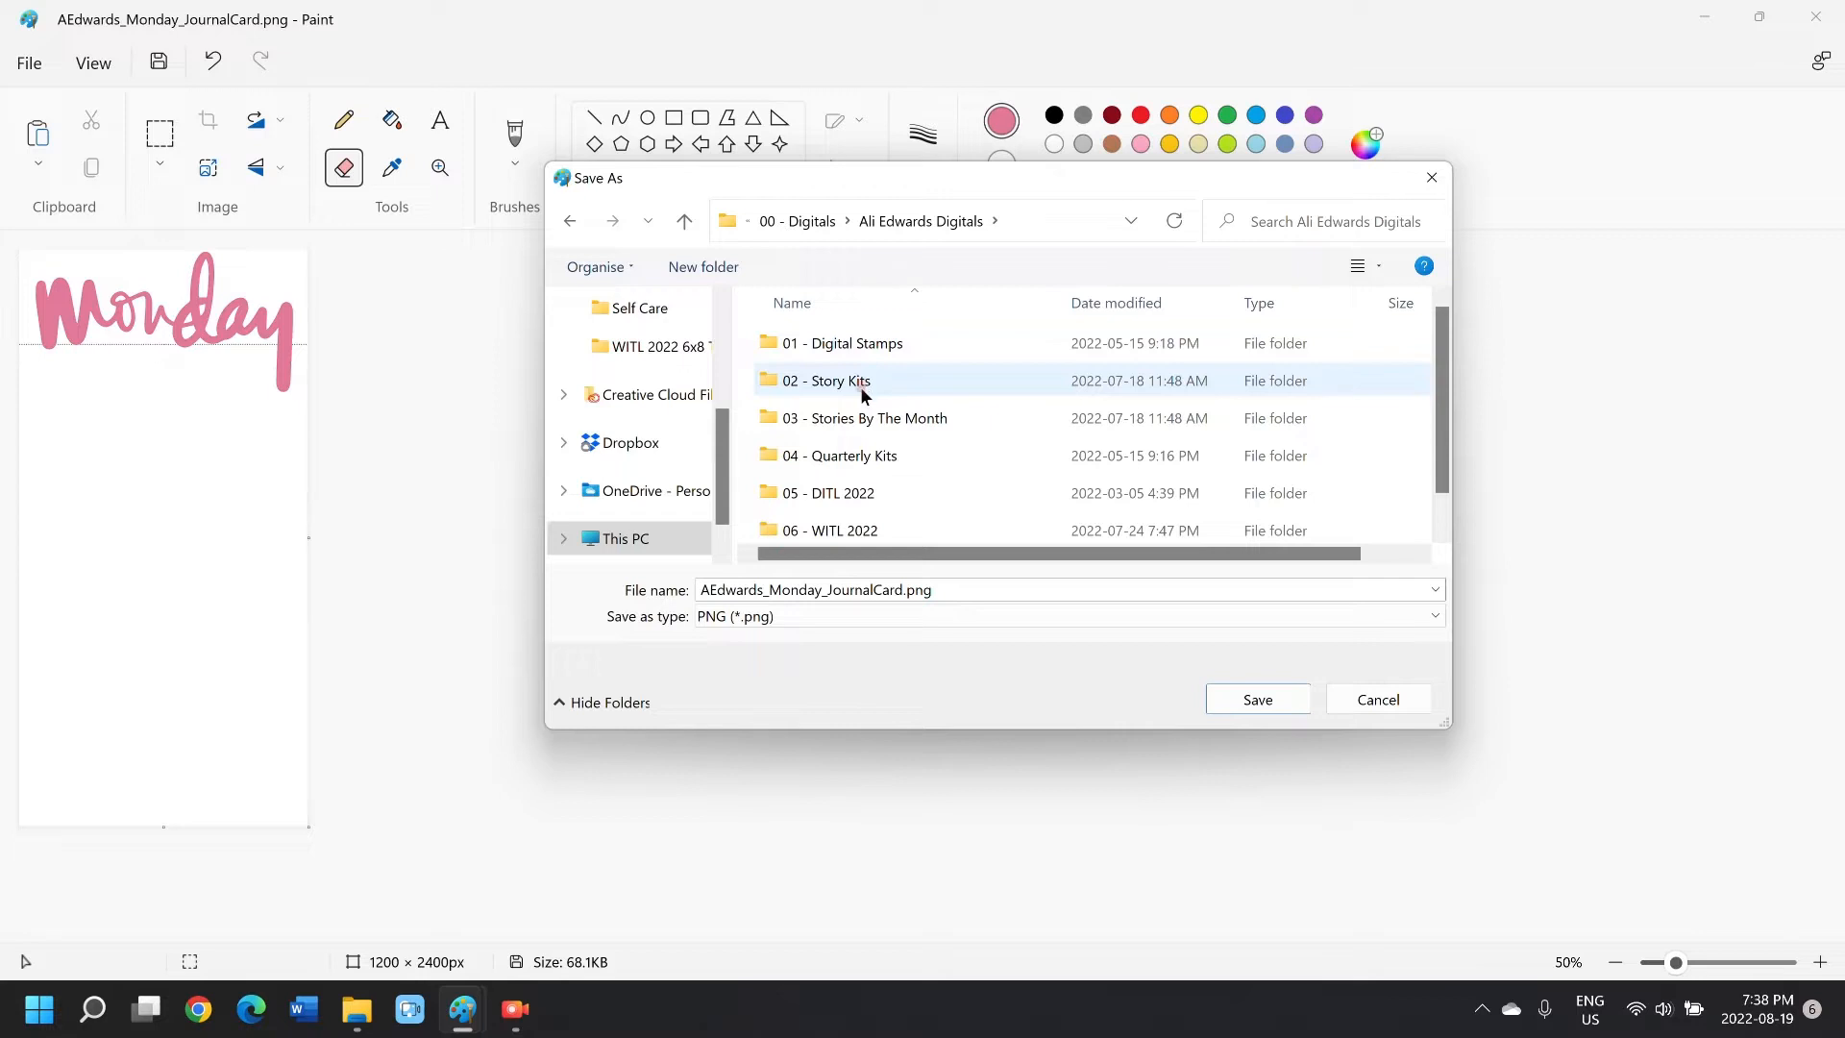
scroll(859, 433, "down", 1)
double_click(858, 496)
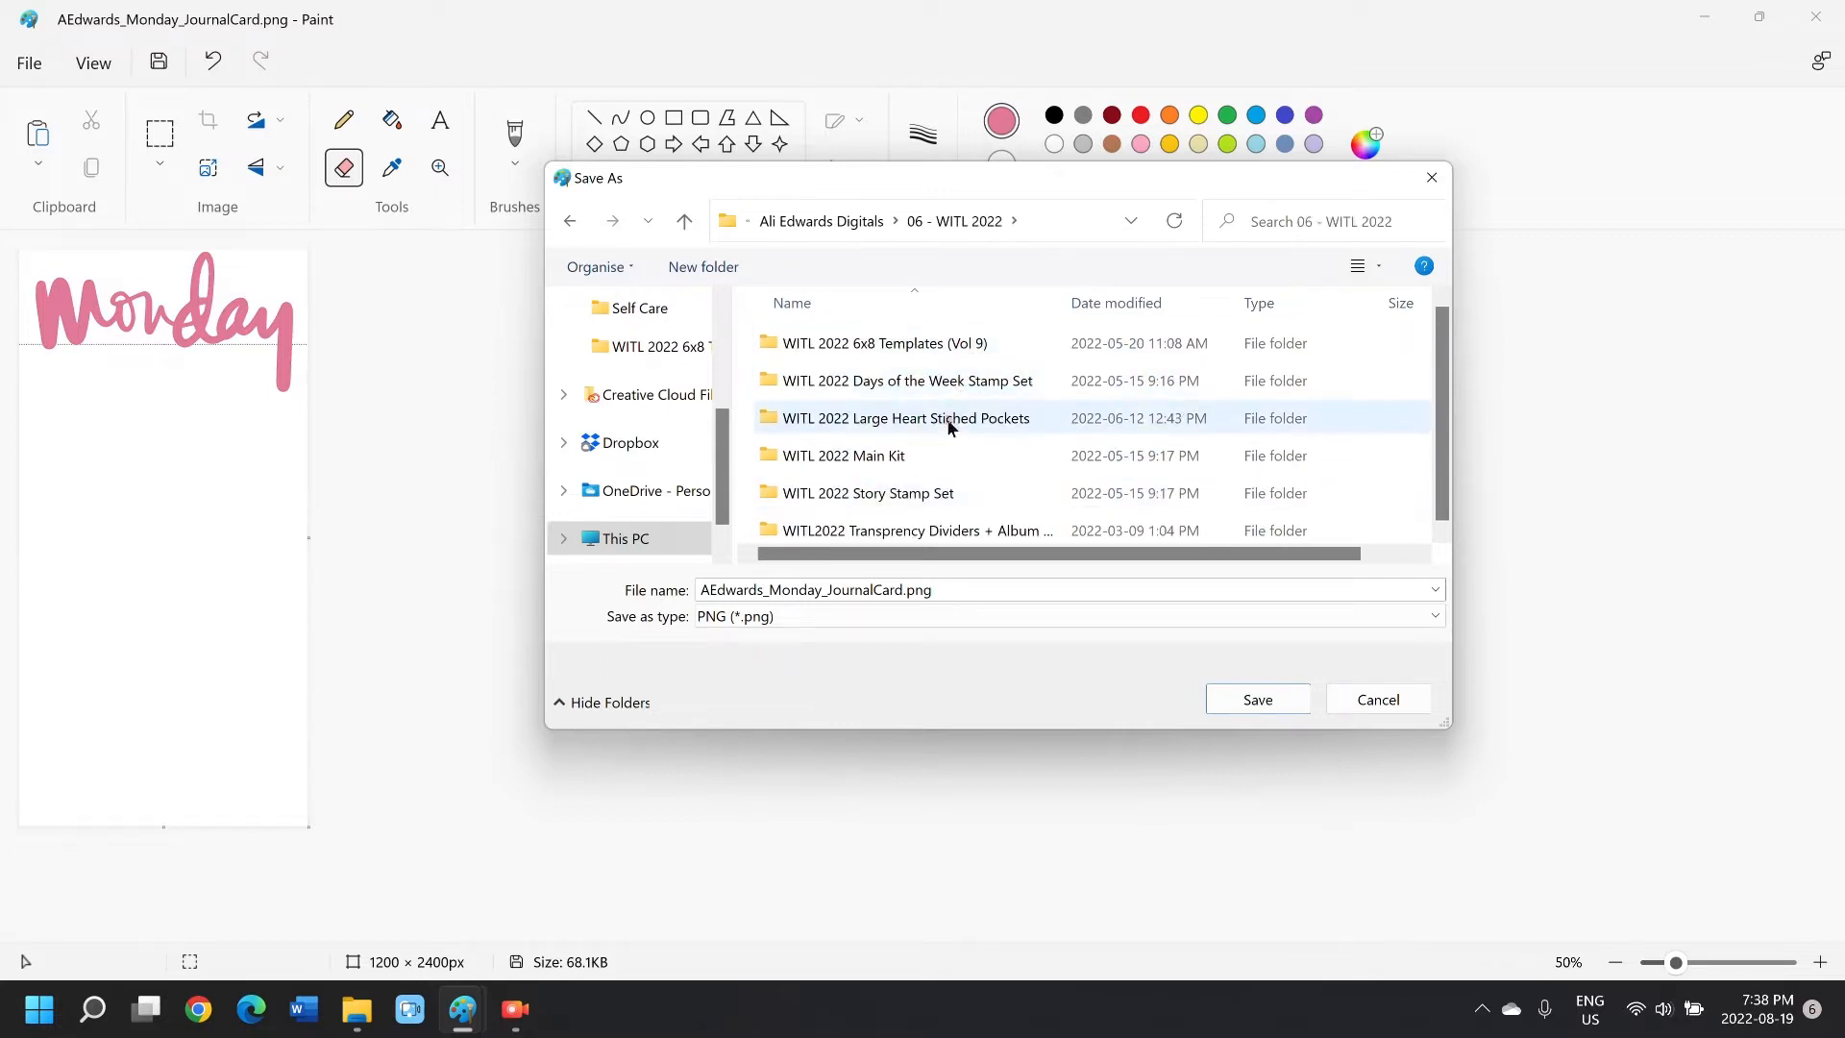
double_click(913, 453)
double_click(918, 347)
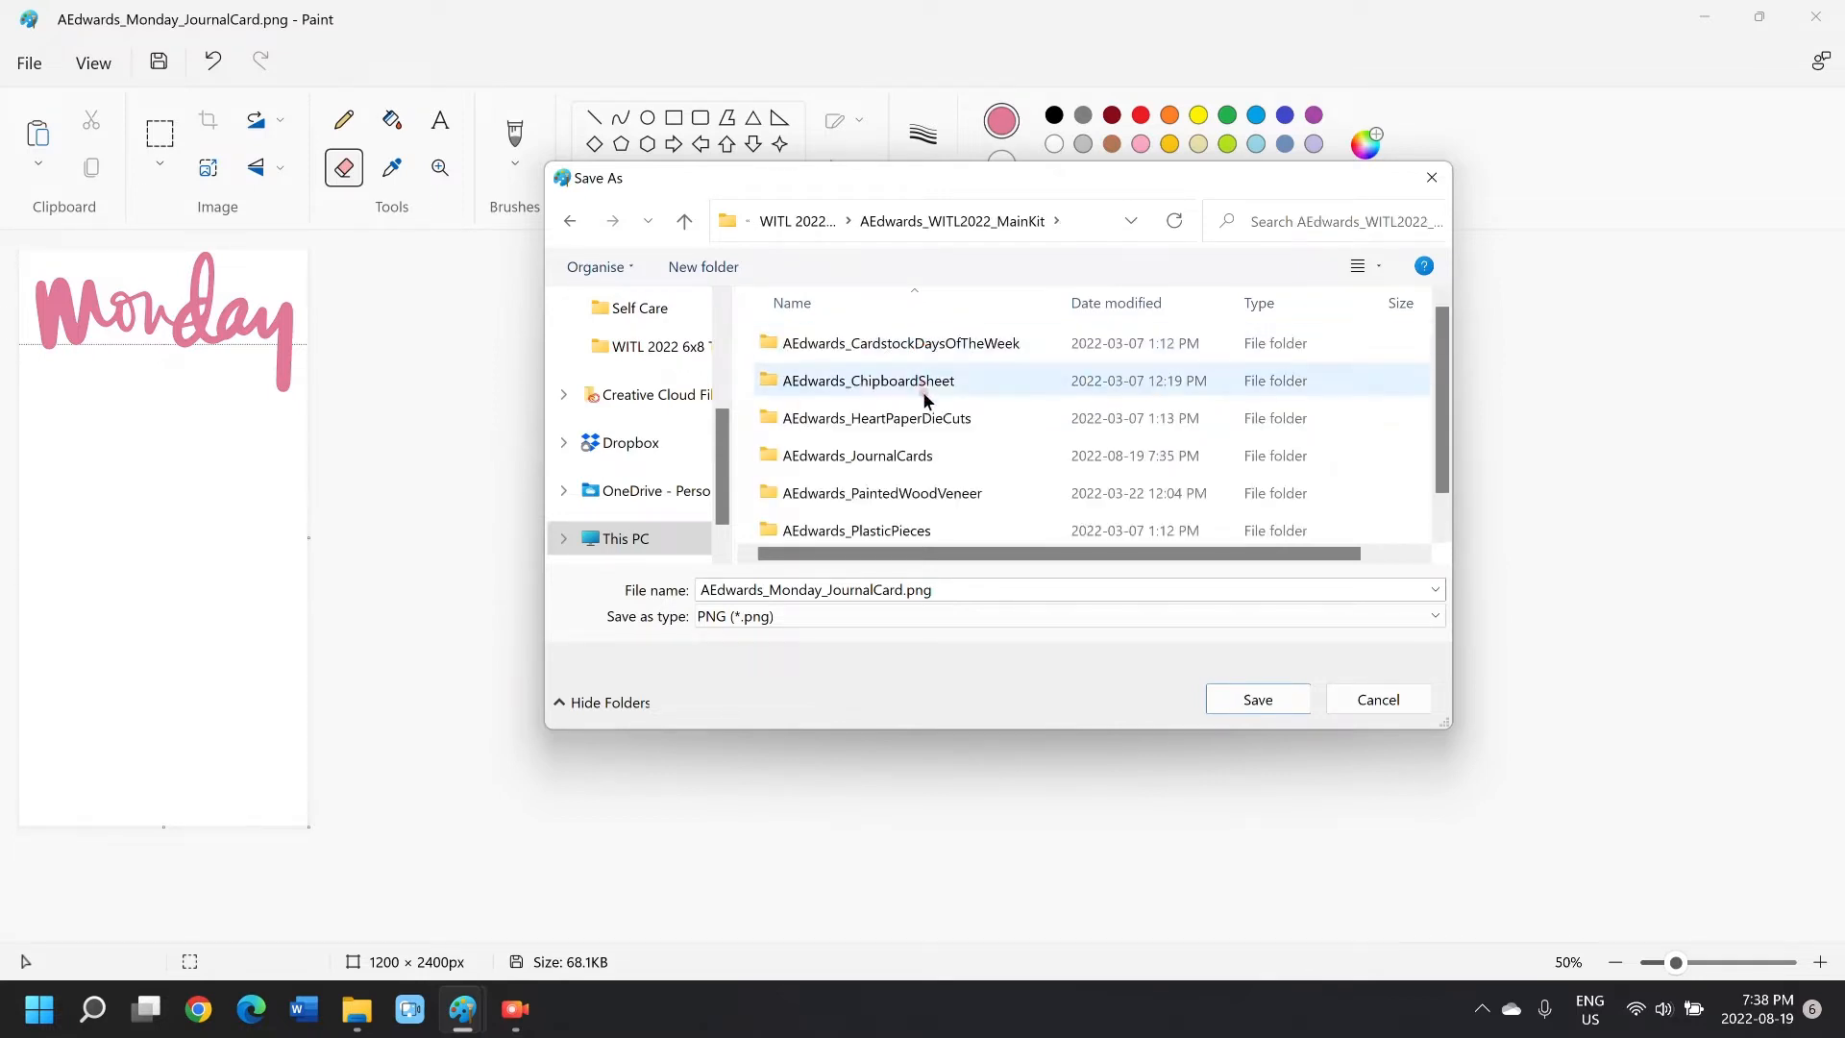
double_click(916, 457)
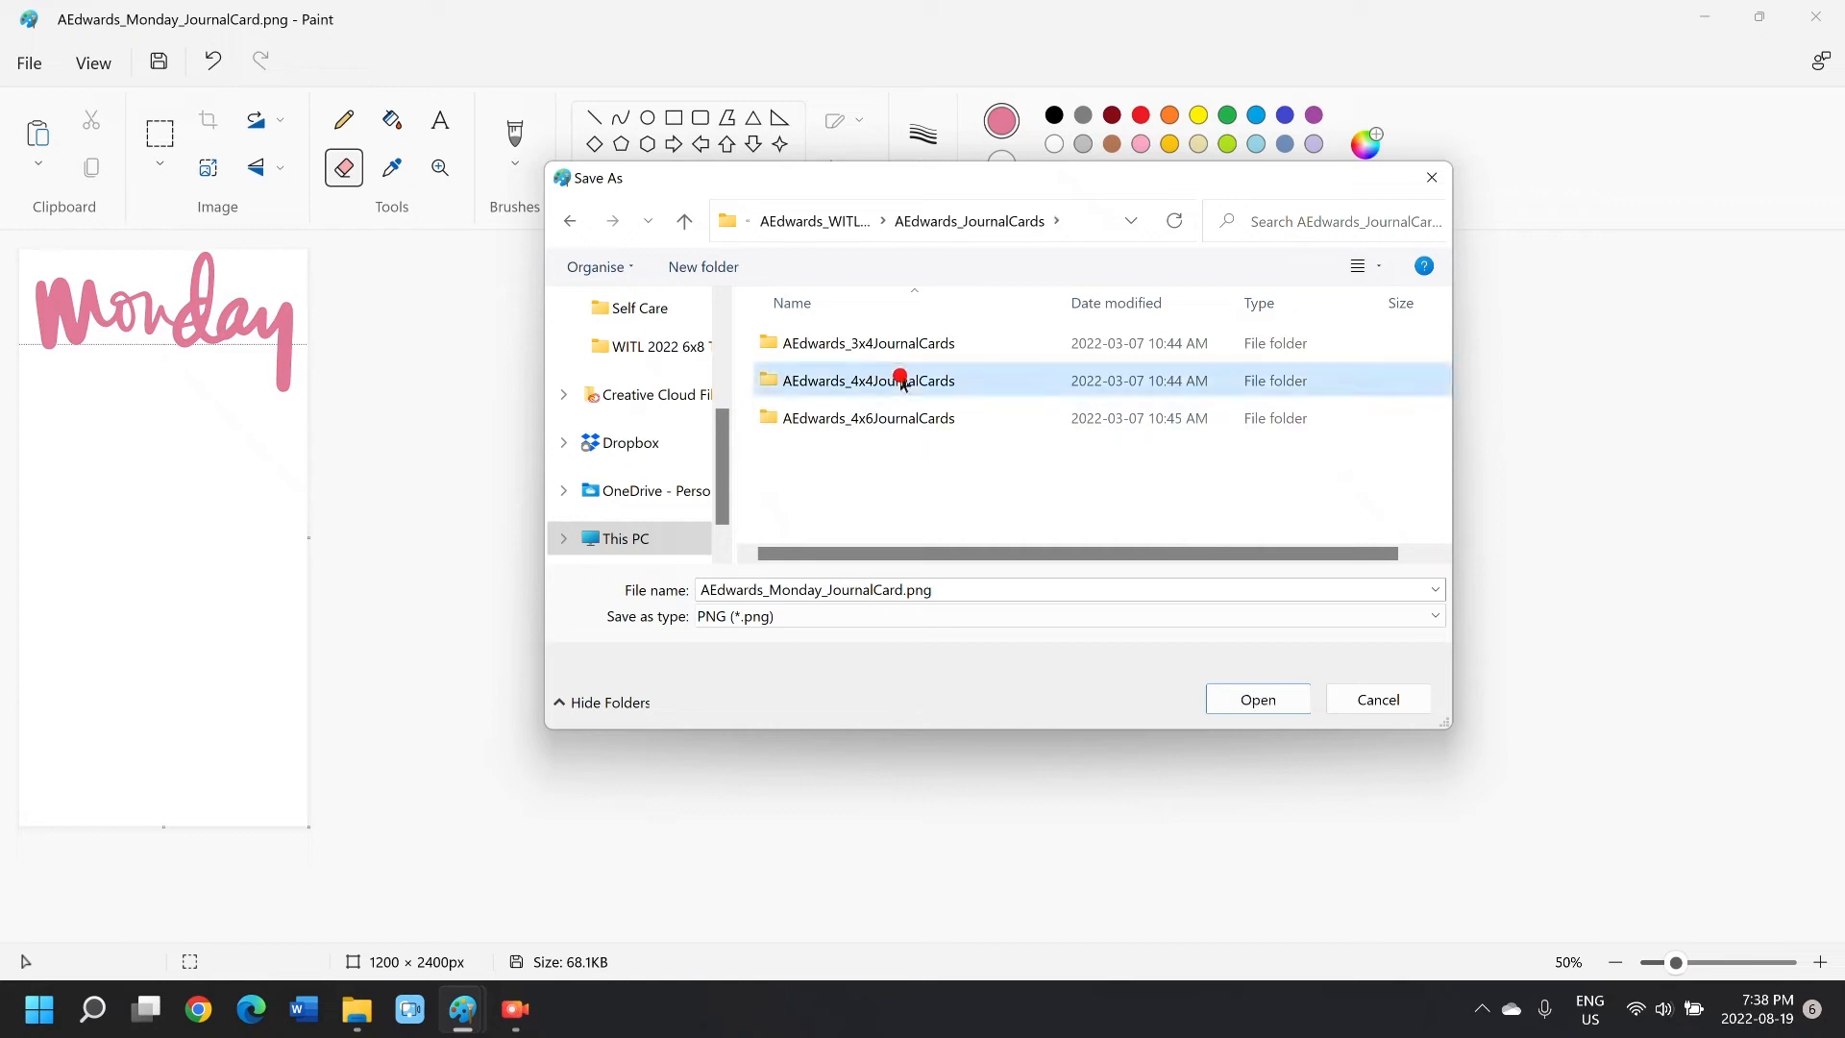
double_click(899, 380)
scroll(900, 380, "down", 1)
left_click(908, 588)
left_click(906, 589)
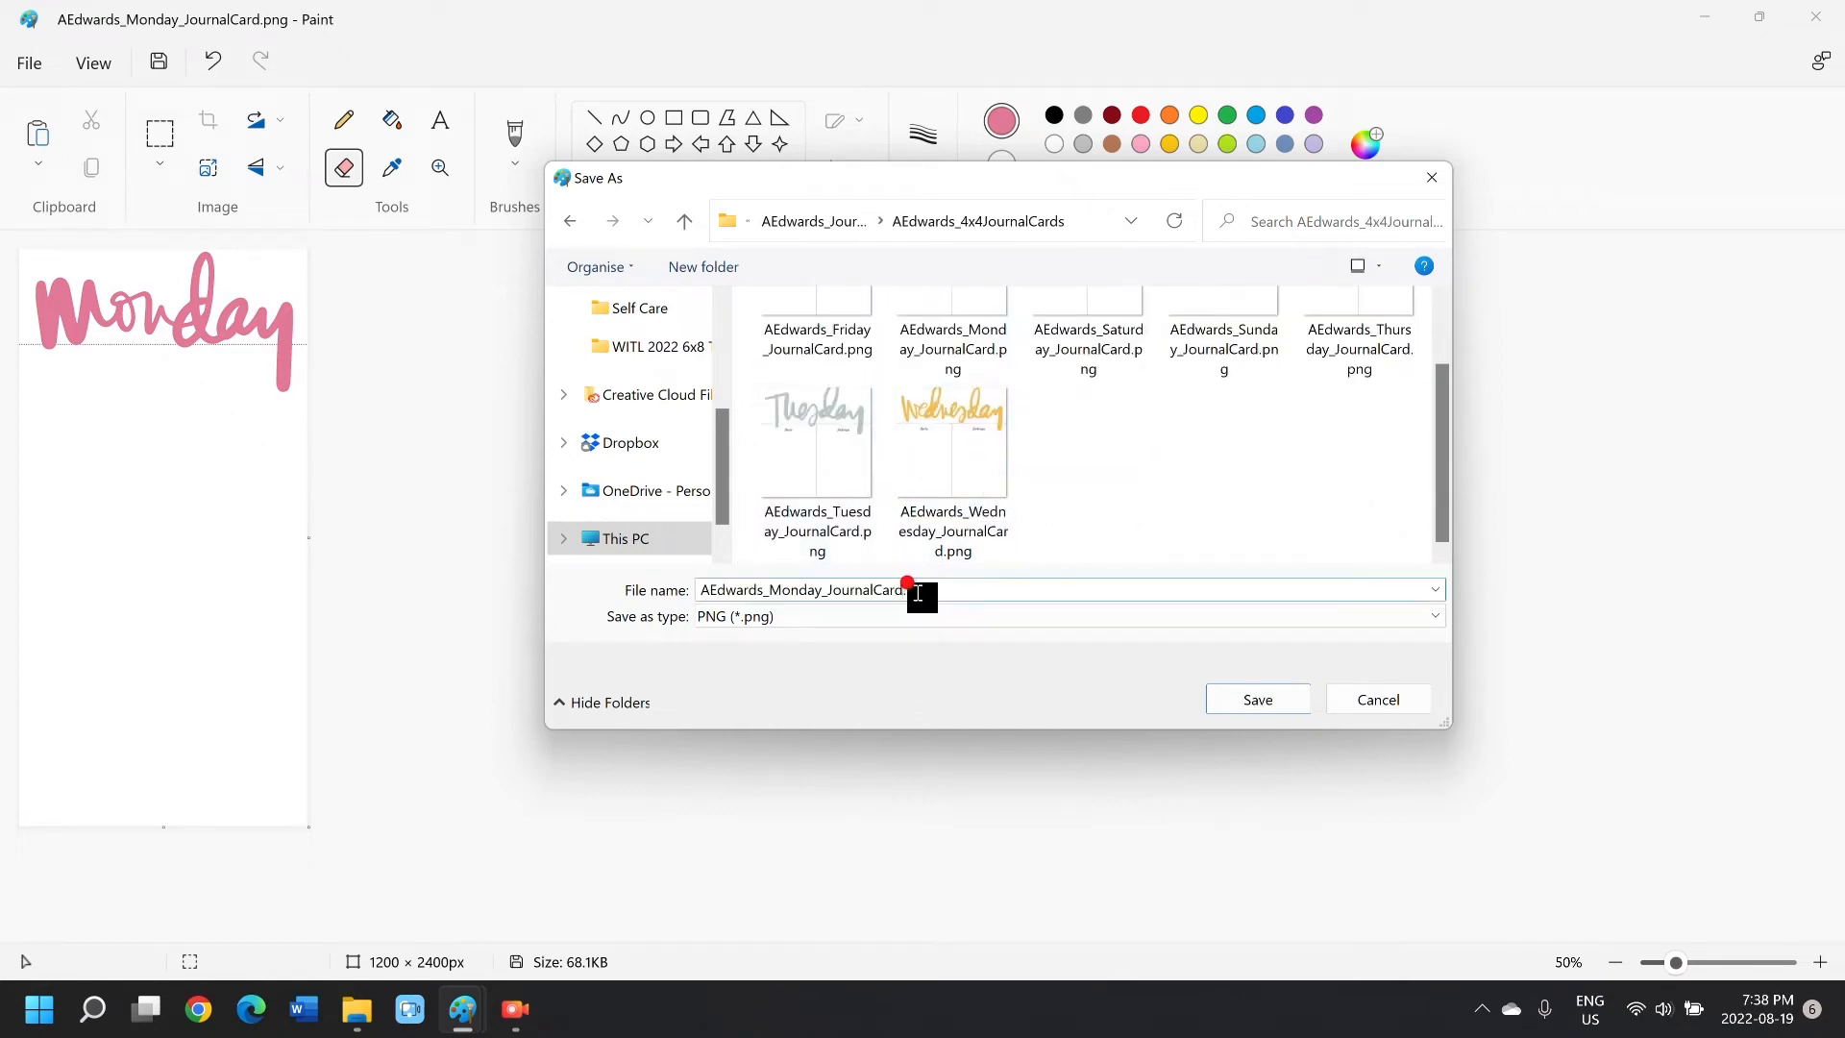
key("BackSpace")
key("BackSpace")
key("BackSpace")
key("BackSpace")
key("BackSpace")
key("BackSpace")
key("BackSpace")
key("BackSpace")
key("BackSpace")
key("BackSpace")
key("BackSpace")
type("Edited")
key("Return")
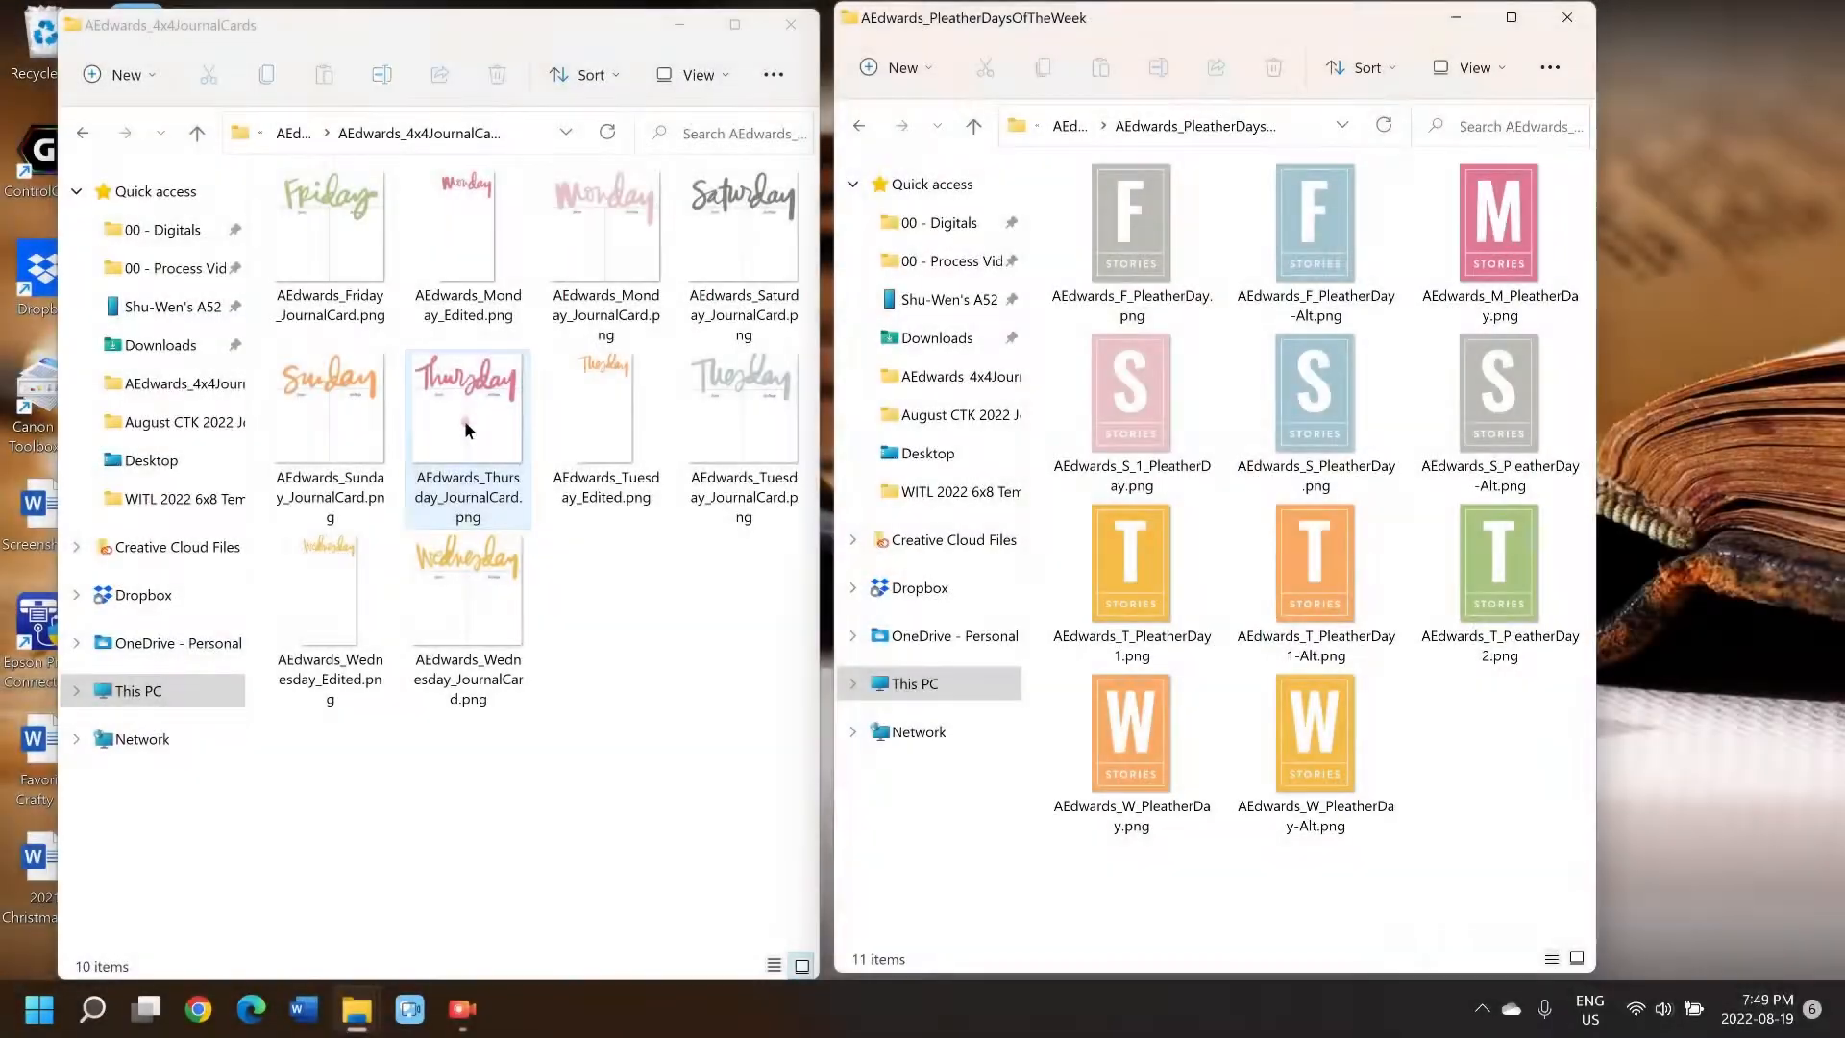
- Open AEdwards_Thursday_JournalCard.png in Paint and widen its canvas to 3480 px
right_click(464, 421)
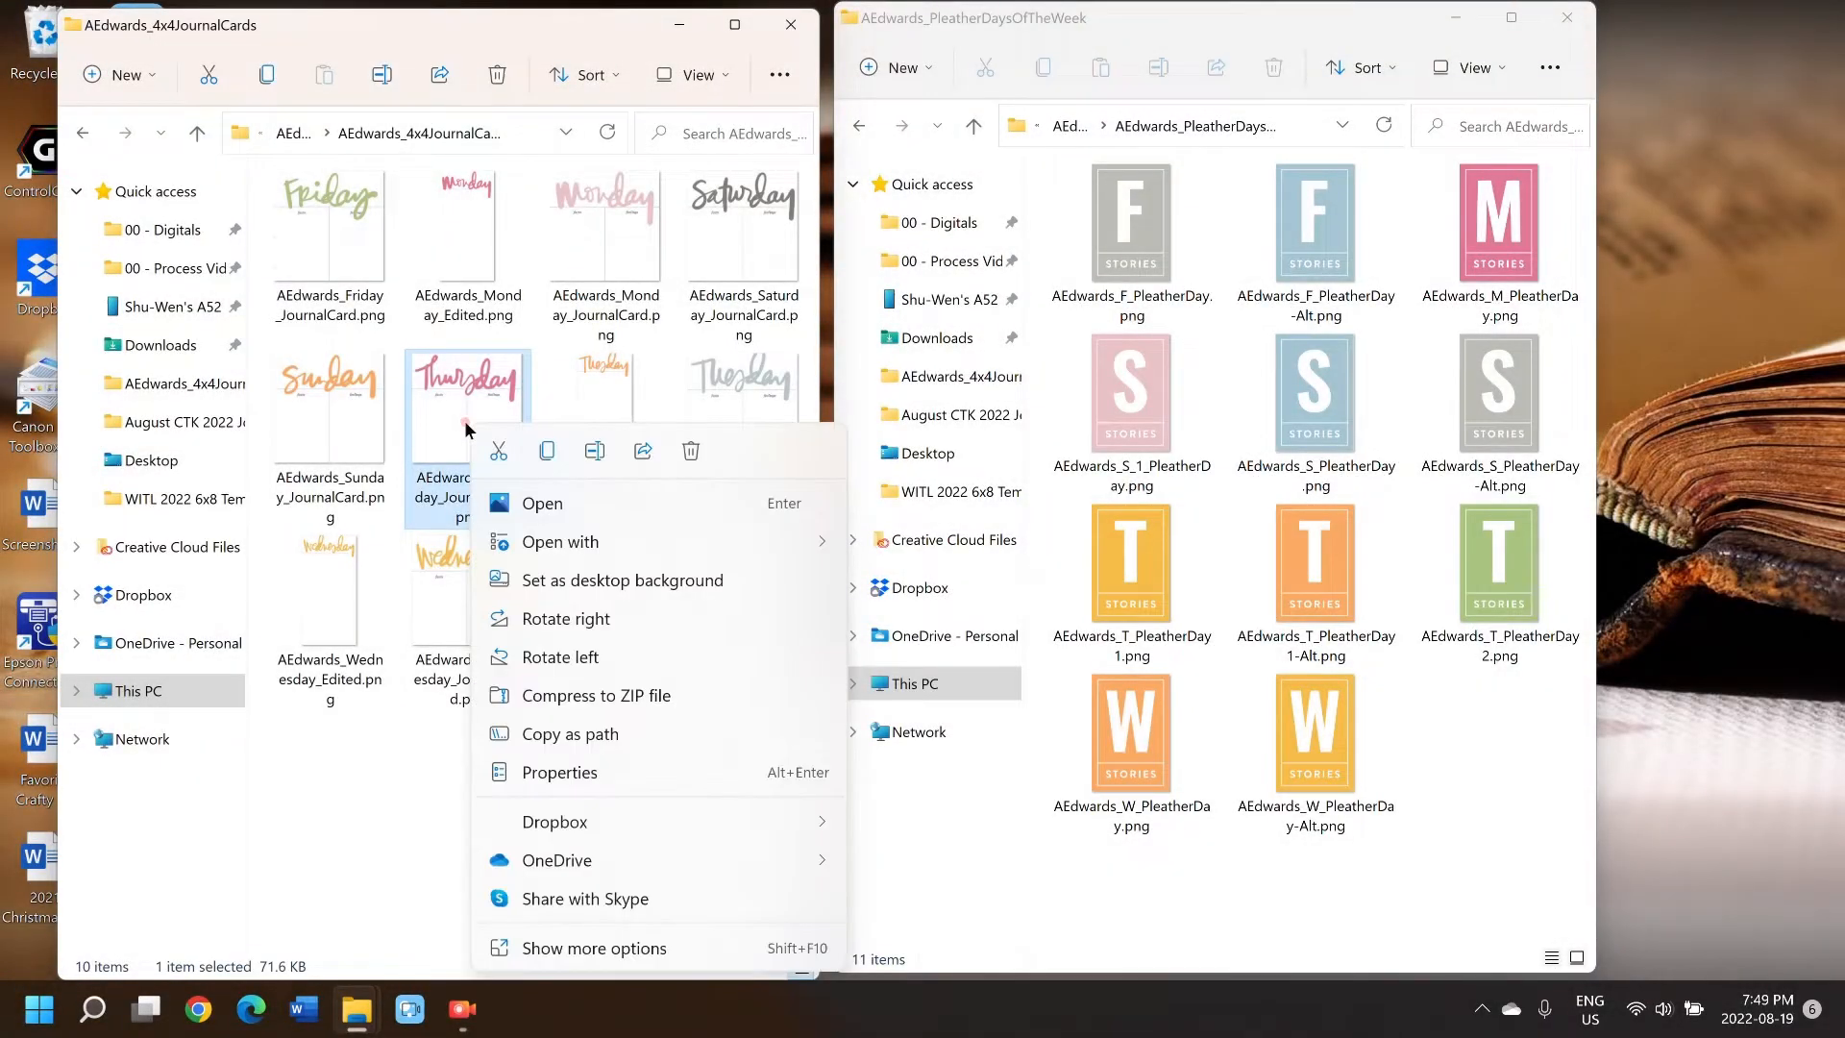
mouse_move(673, 541)
left_click(951, 624)
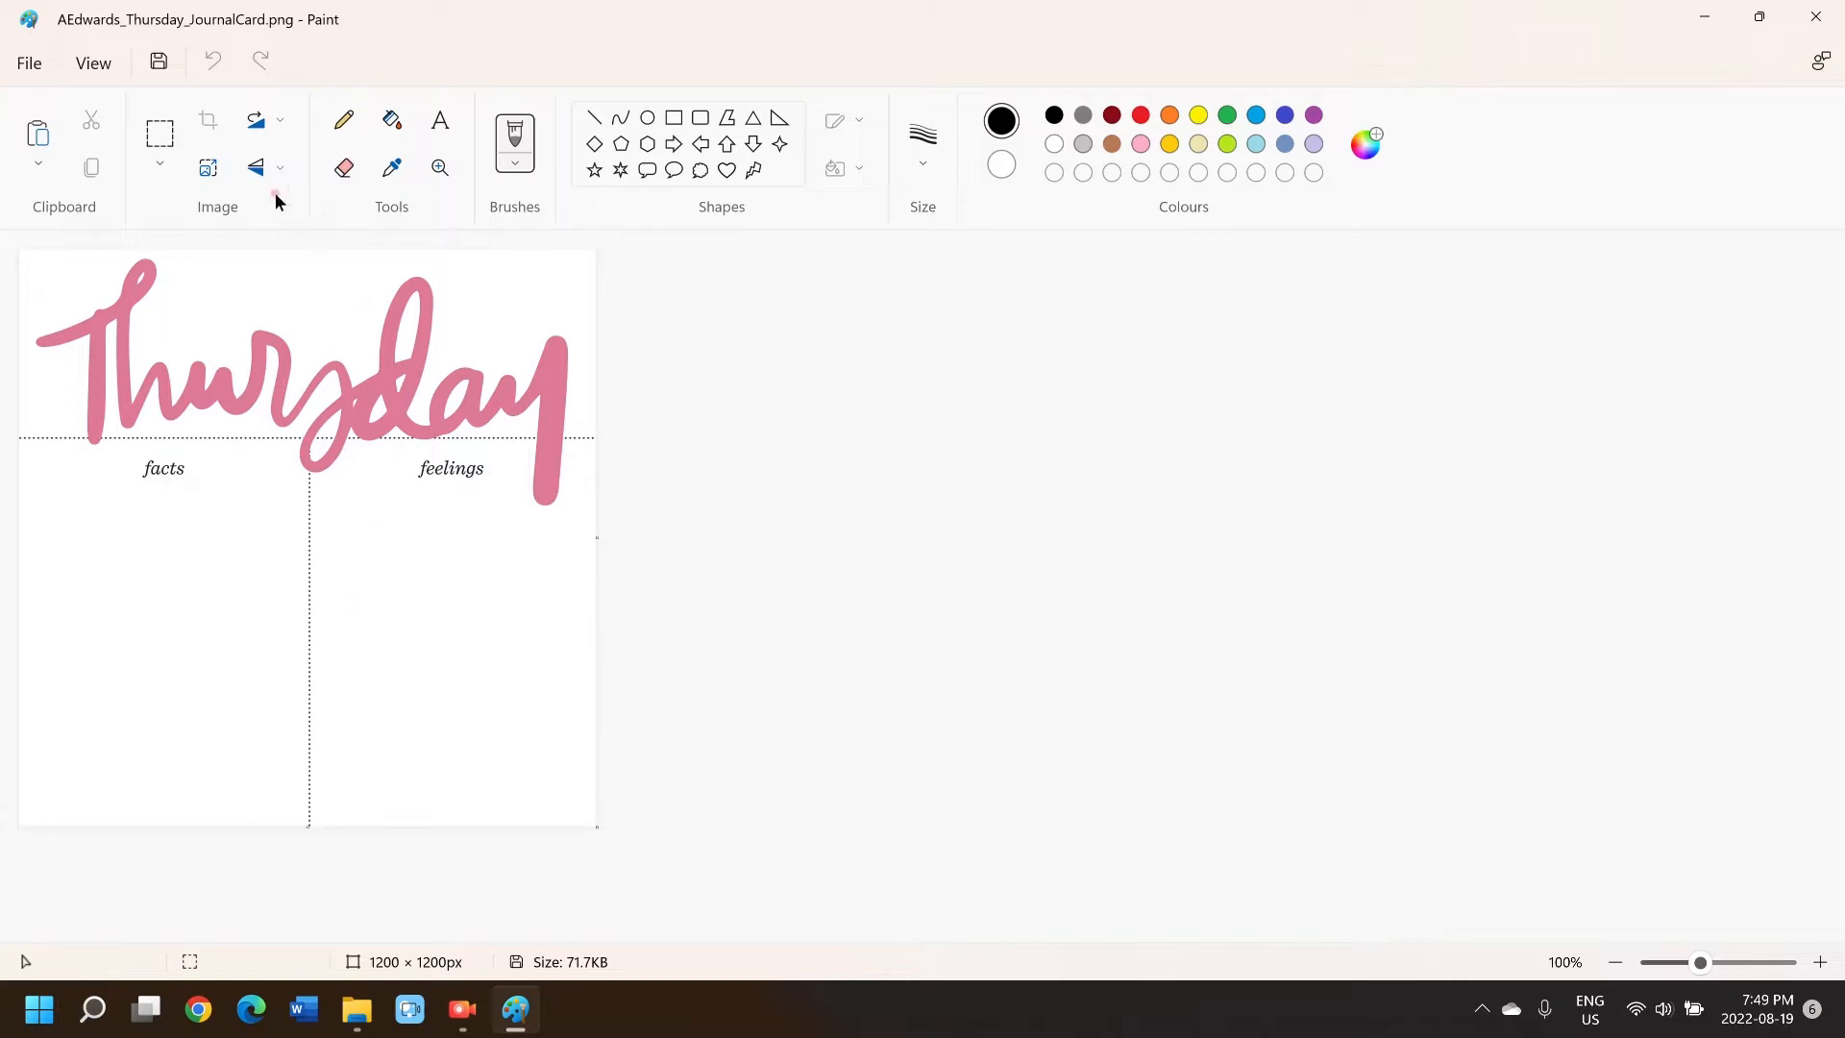
left_click_drag(593, 529, 1691, 535)
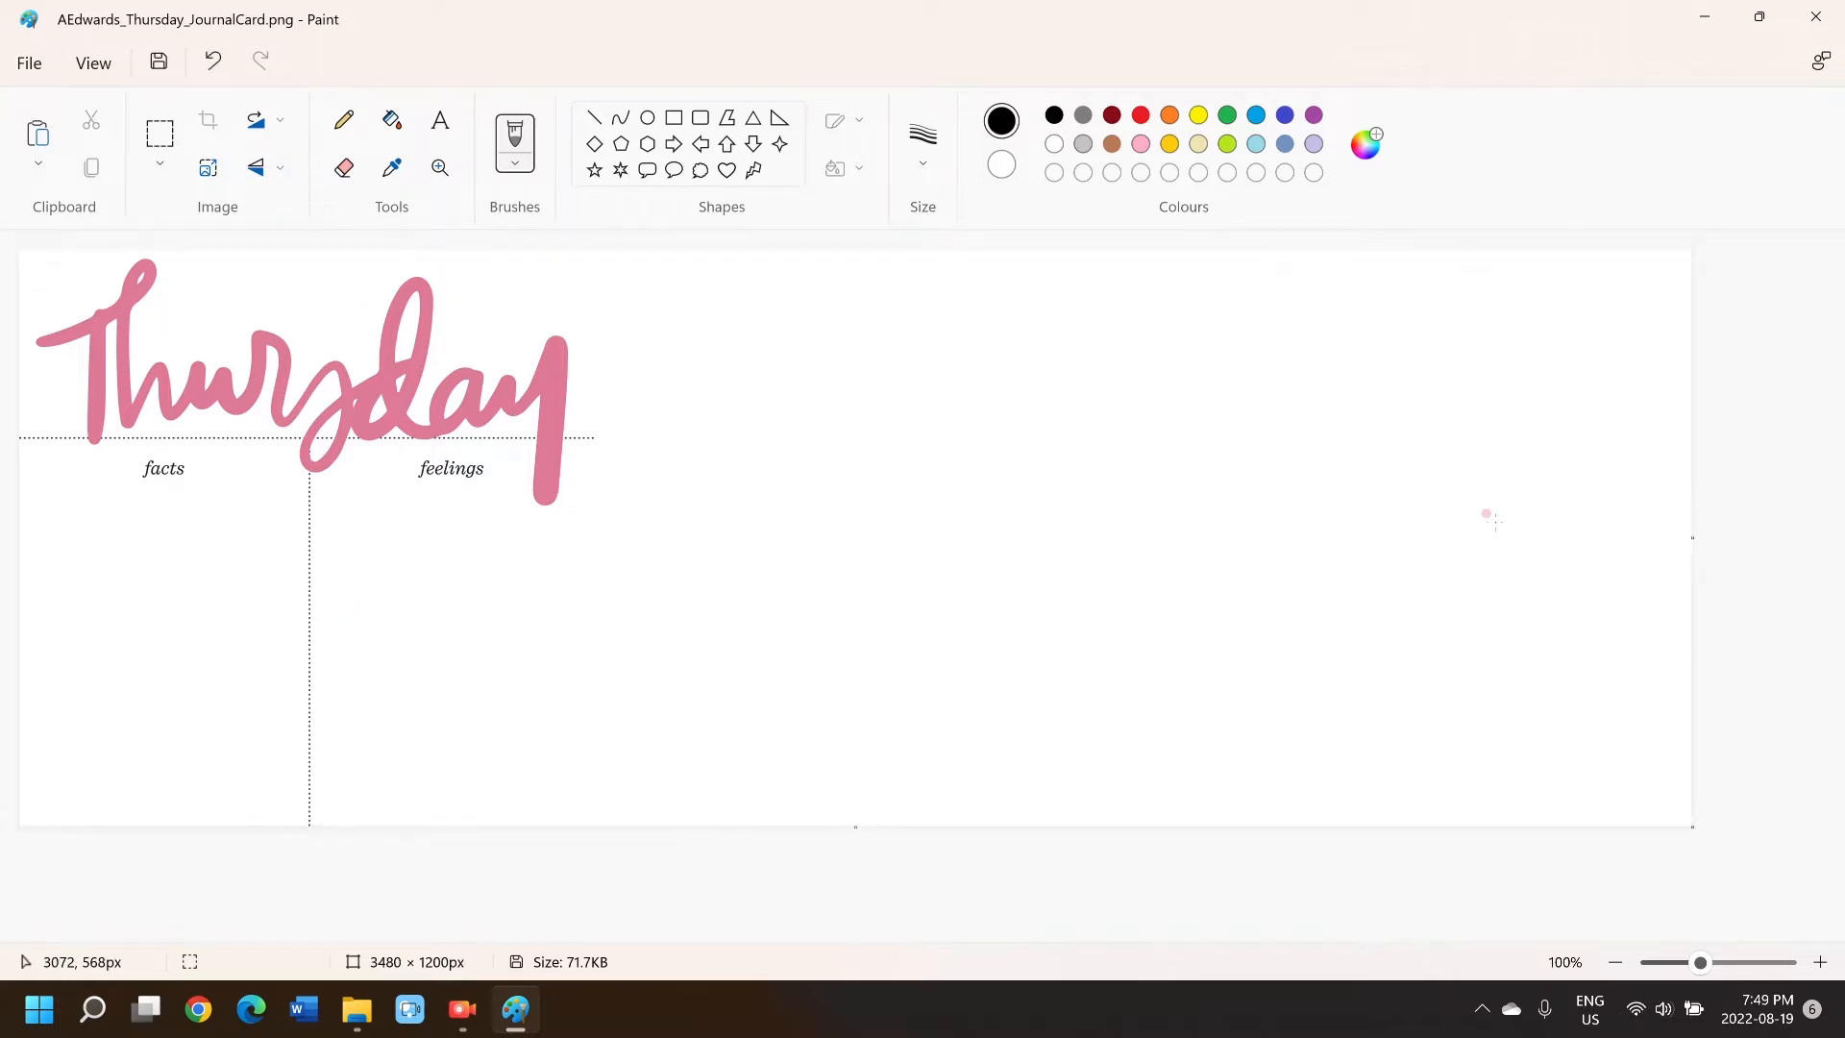
- Paste the screen capture of the folder window into the Thursday image, narrow it and place it beside the card
key("ctrl+v")
left_click_drag(19, 744, 1086, 707)
left_click_drag(1456, 662, 1342, 656)
- Sample the green of the T Stories card in the pasted capture and fill the Thursday lettering with it
left_click(392, 167)
left_click(1704, 771)
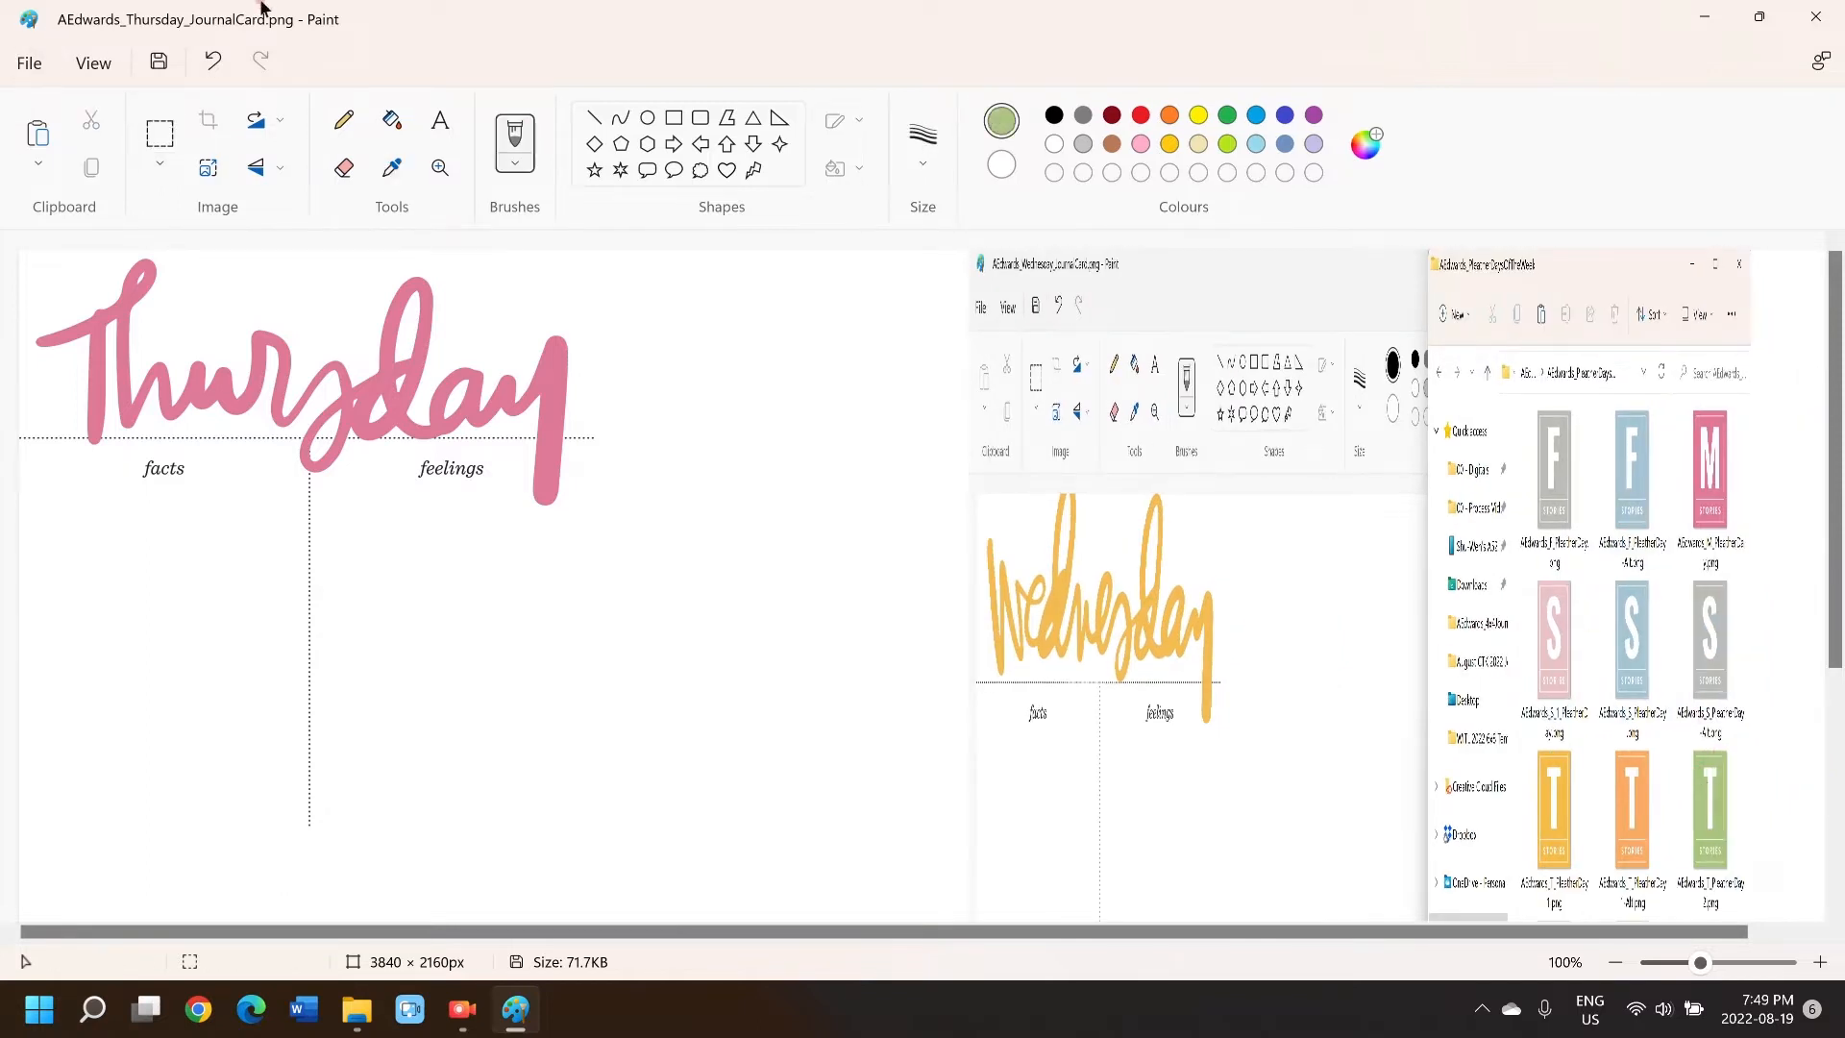
left_click(392, 119)
left_click(126, 291)
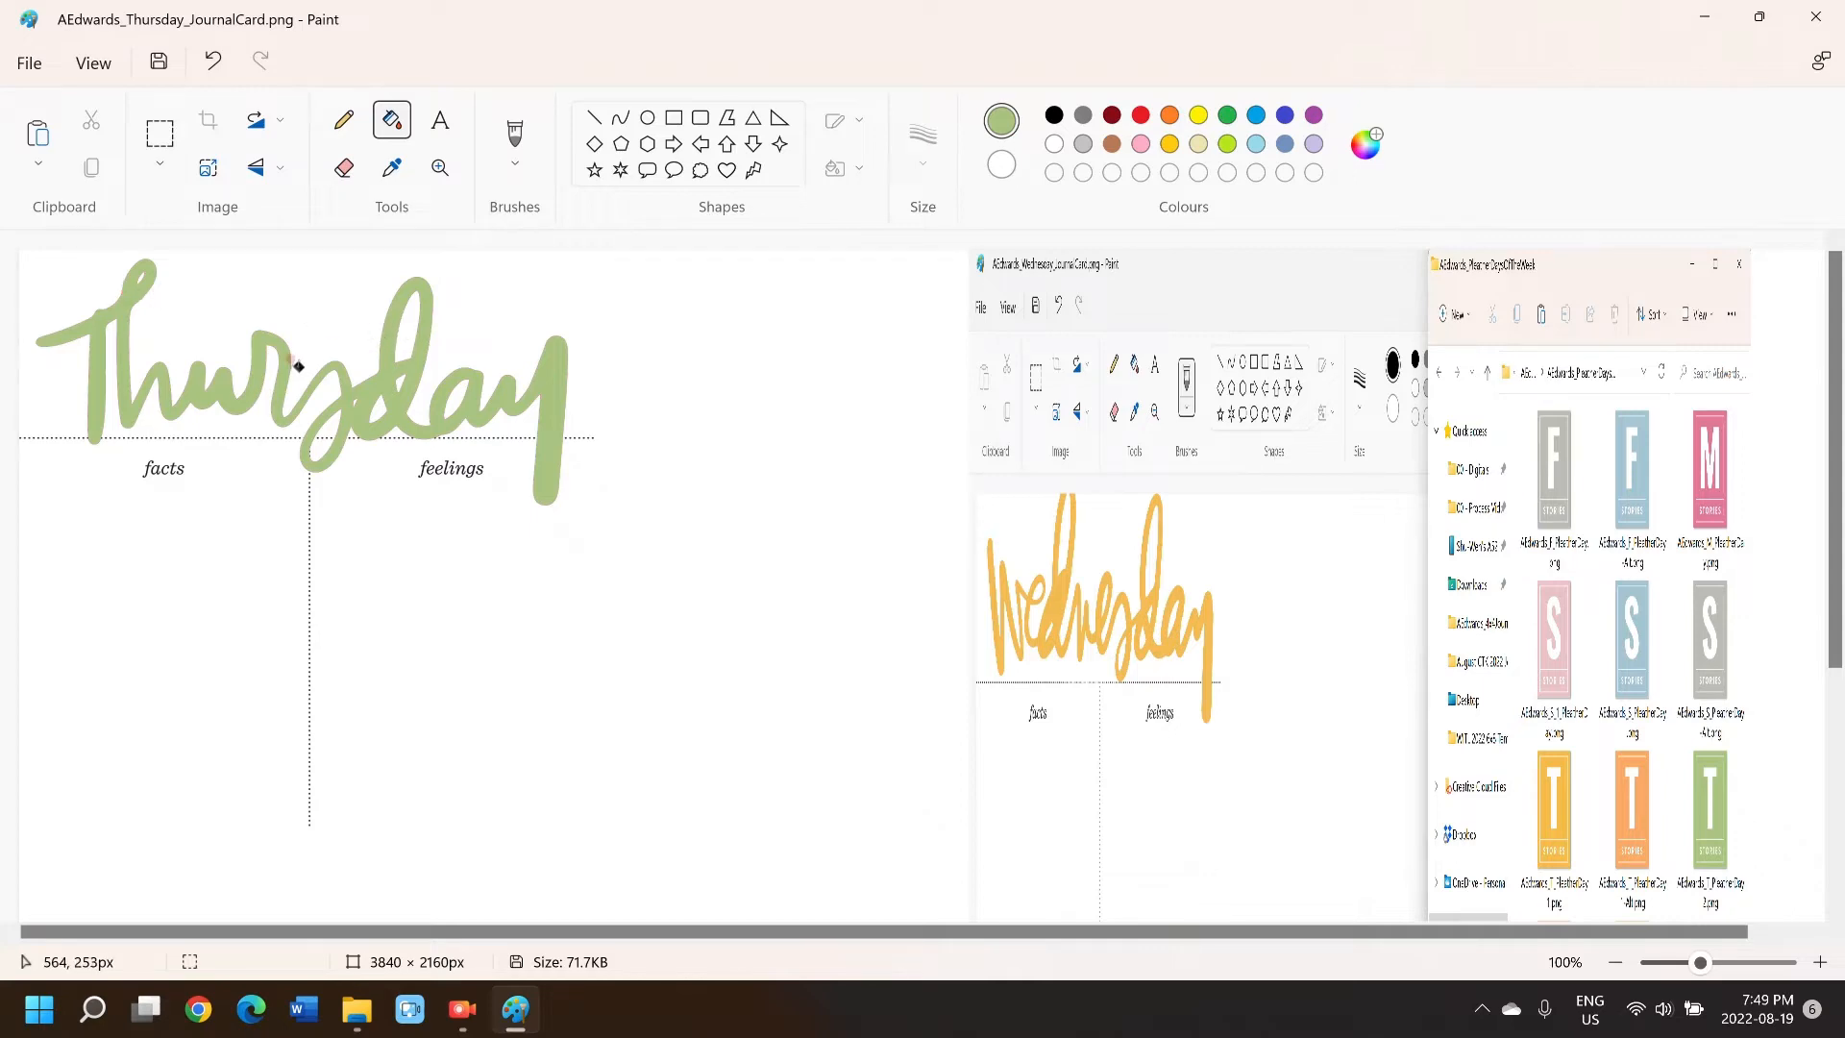
- Examine the edges of the recolored Thursday lettering up close and close the image without saving
scroll(297, 365, "up", 1, "ctrl")
scroll(298, 365, "up", 1)
scroll(297, 365, "down", 3)
scroll(298, 365, "up", 1, "ctrl")
scroll(343, 394, "up", 2)
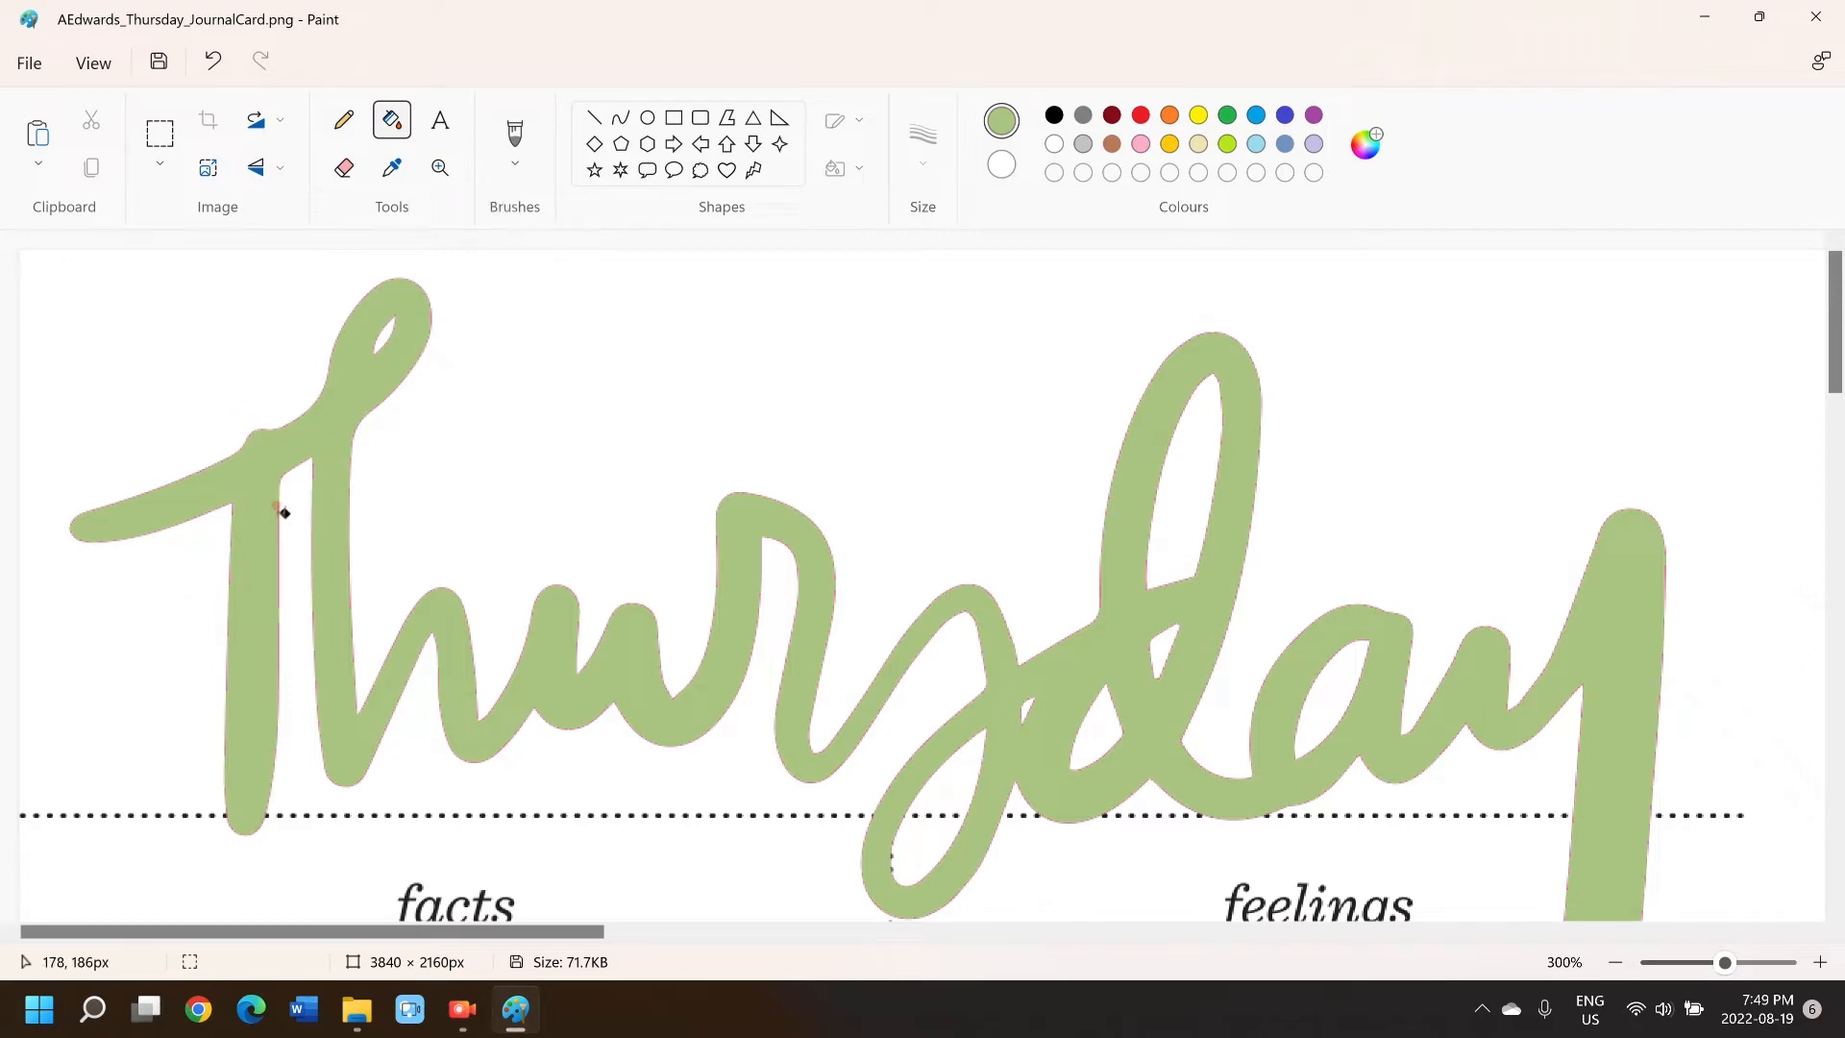
scroll(947, 503, "down", 3)
scroll(938, 502, "up", 3)
left_click(1832, 21)
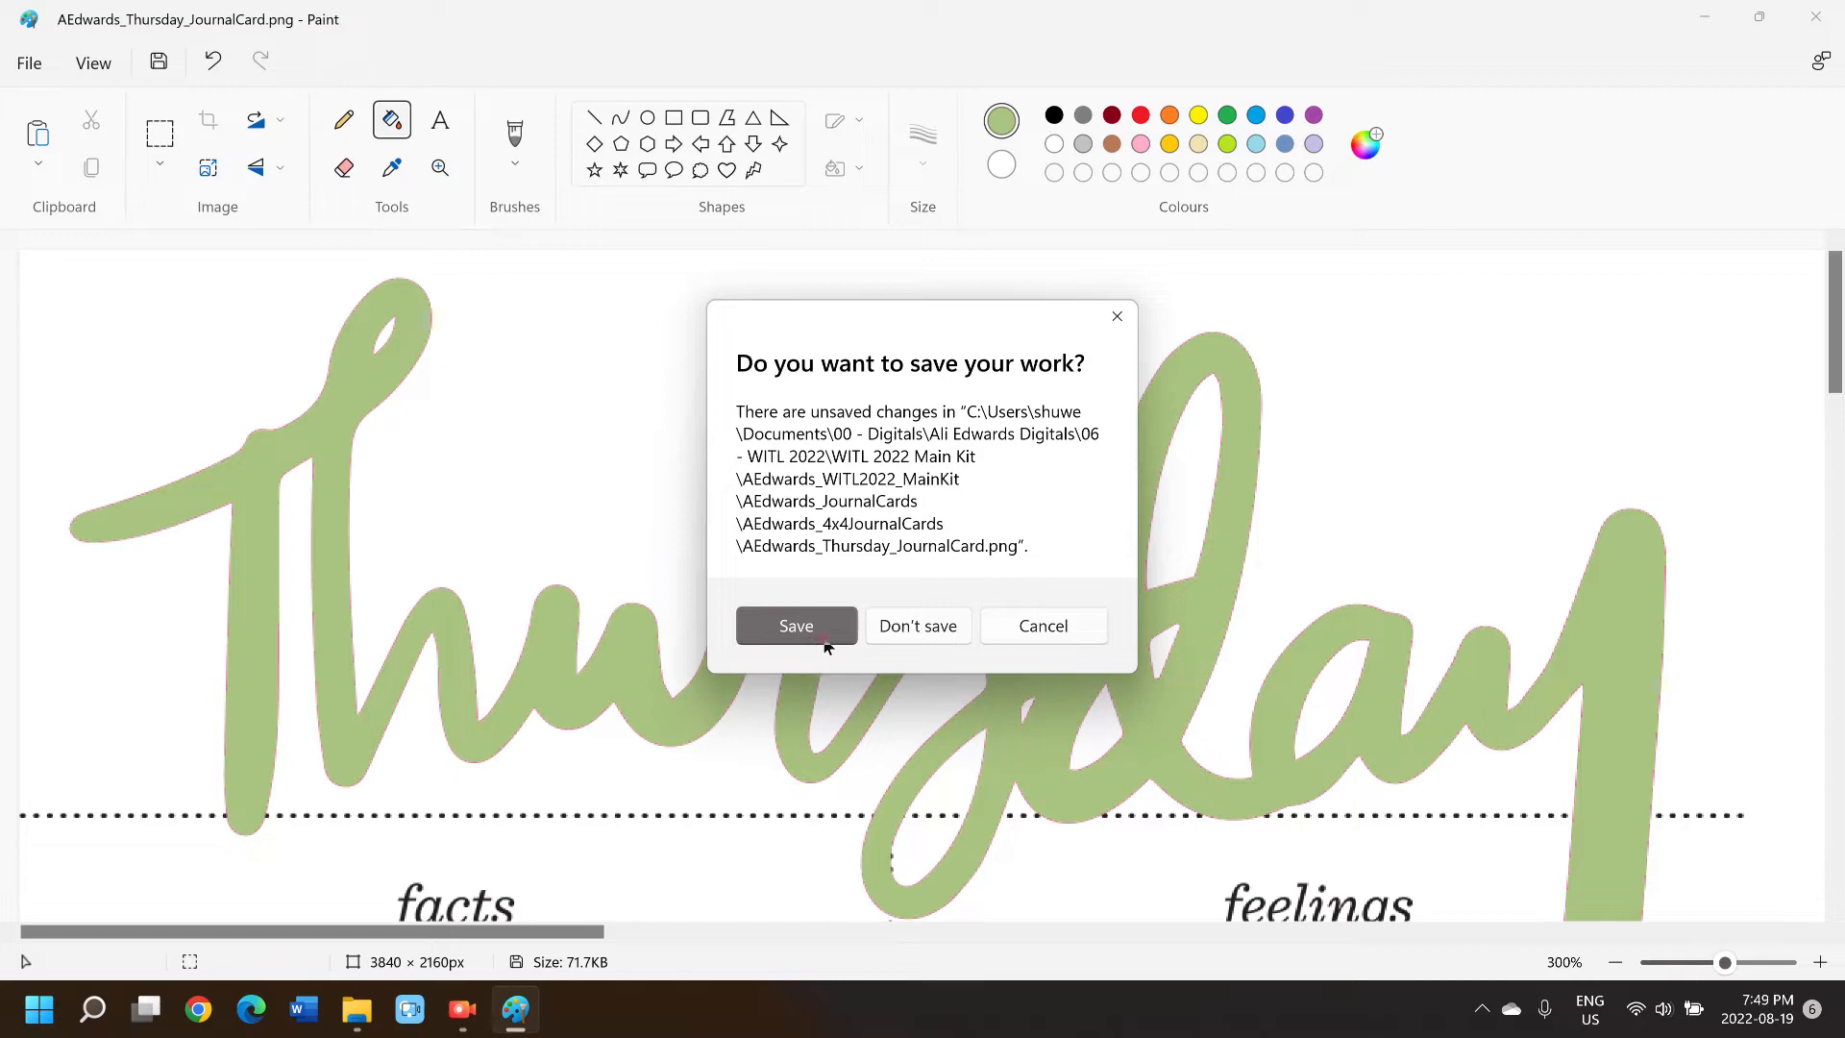
left_click(917, 630)
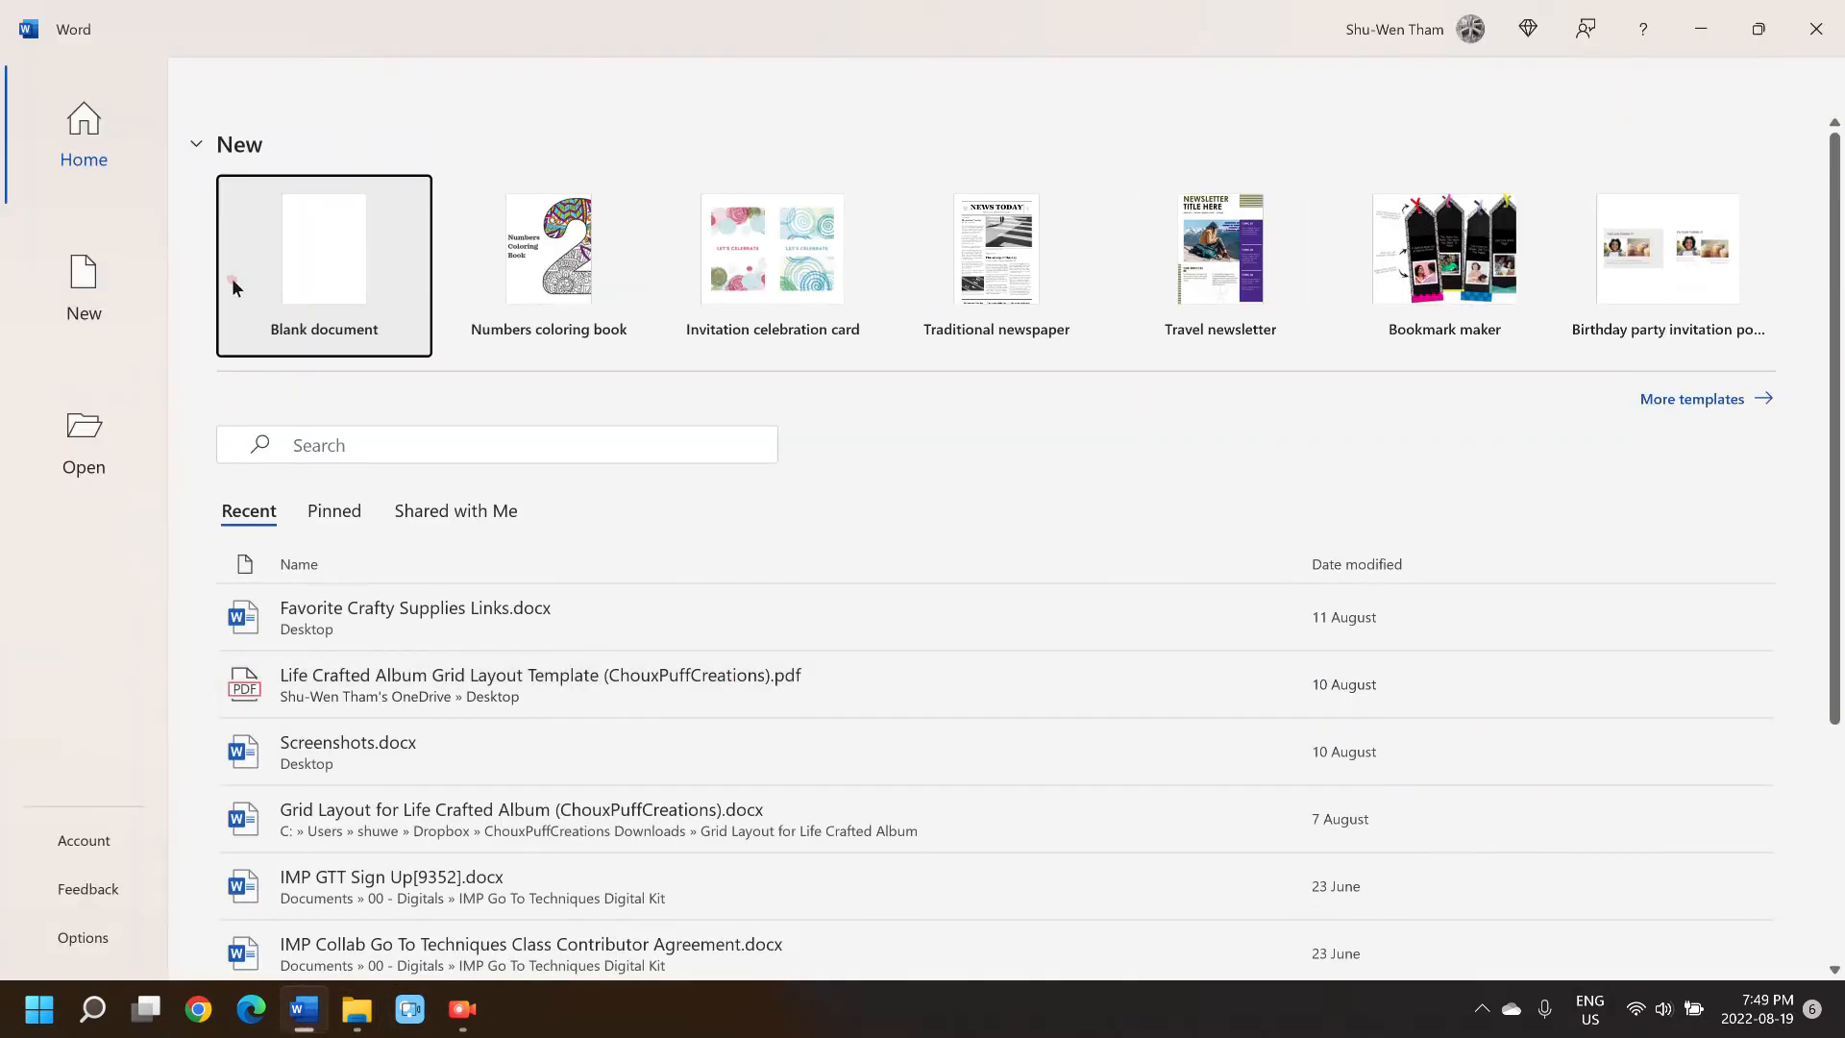
- Create a blank document in Word and insert AEdwards_Thursday_JournalCard.png from the AEdwards_4x4JournalCards folder
left_click(241, 283)
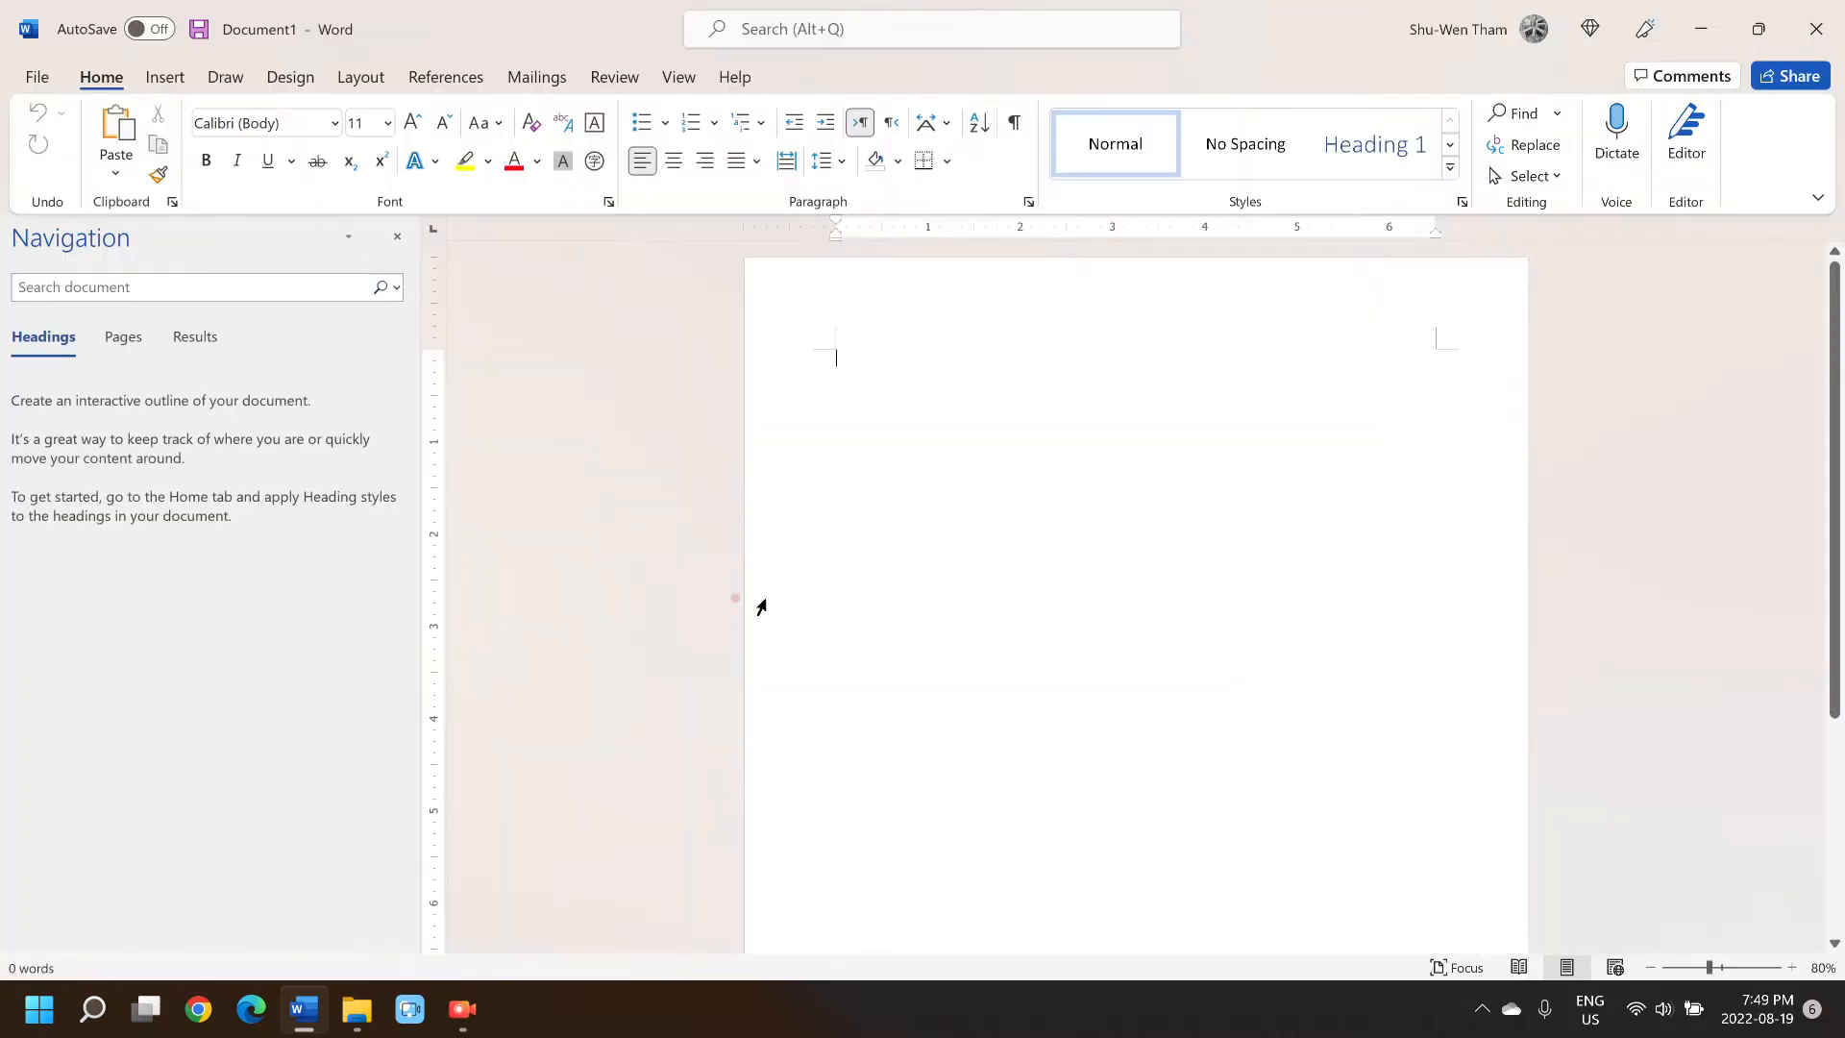
mouse_move(356, 1008)
left_click(447, 874)
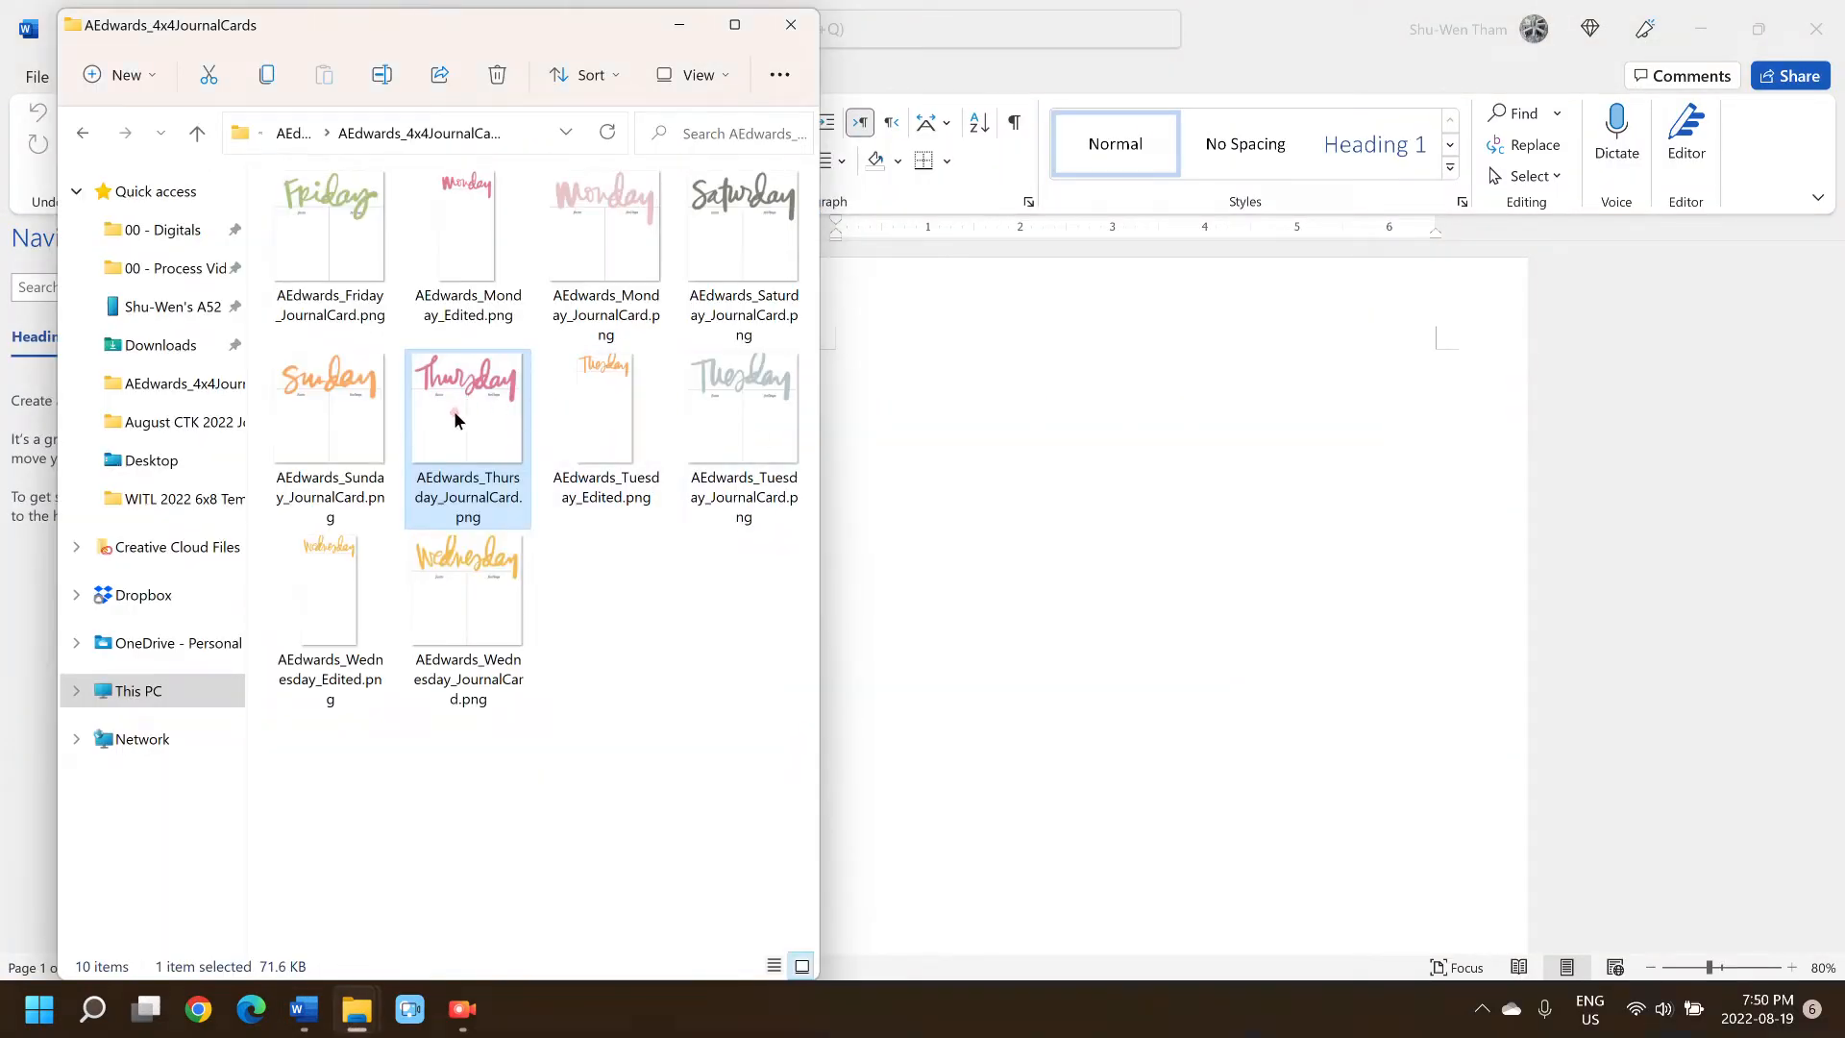
left_click_drag(471, 462, 1061, 474)
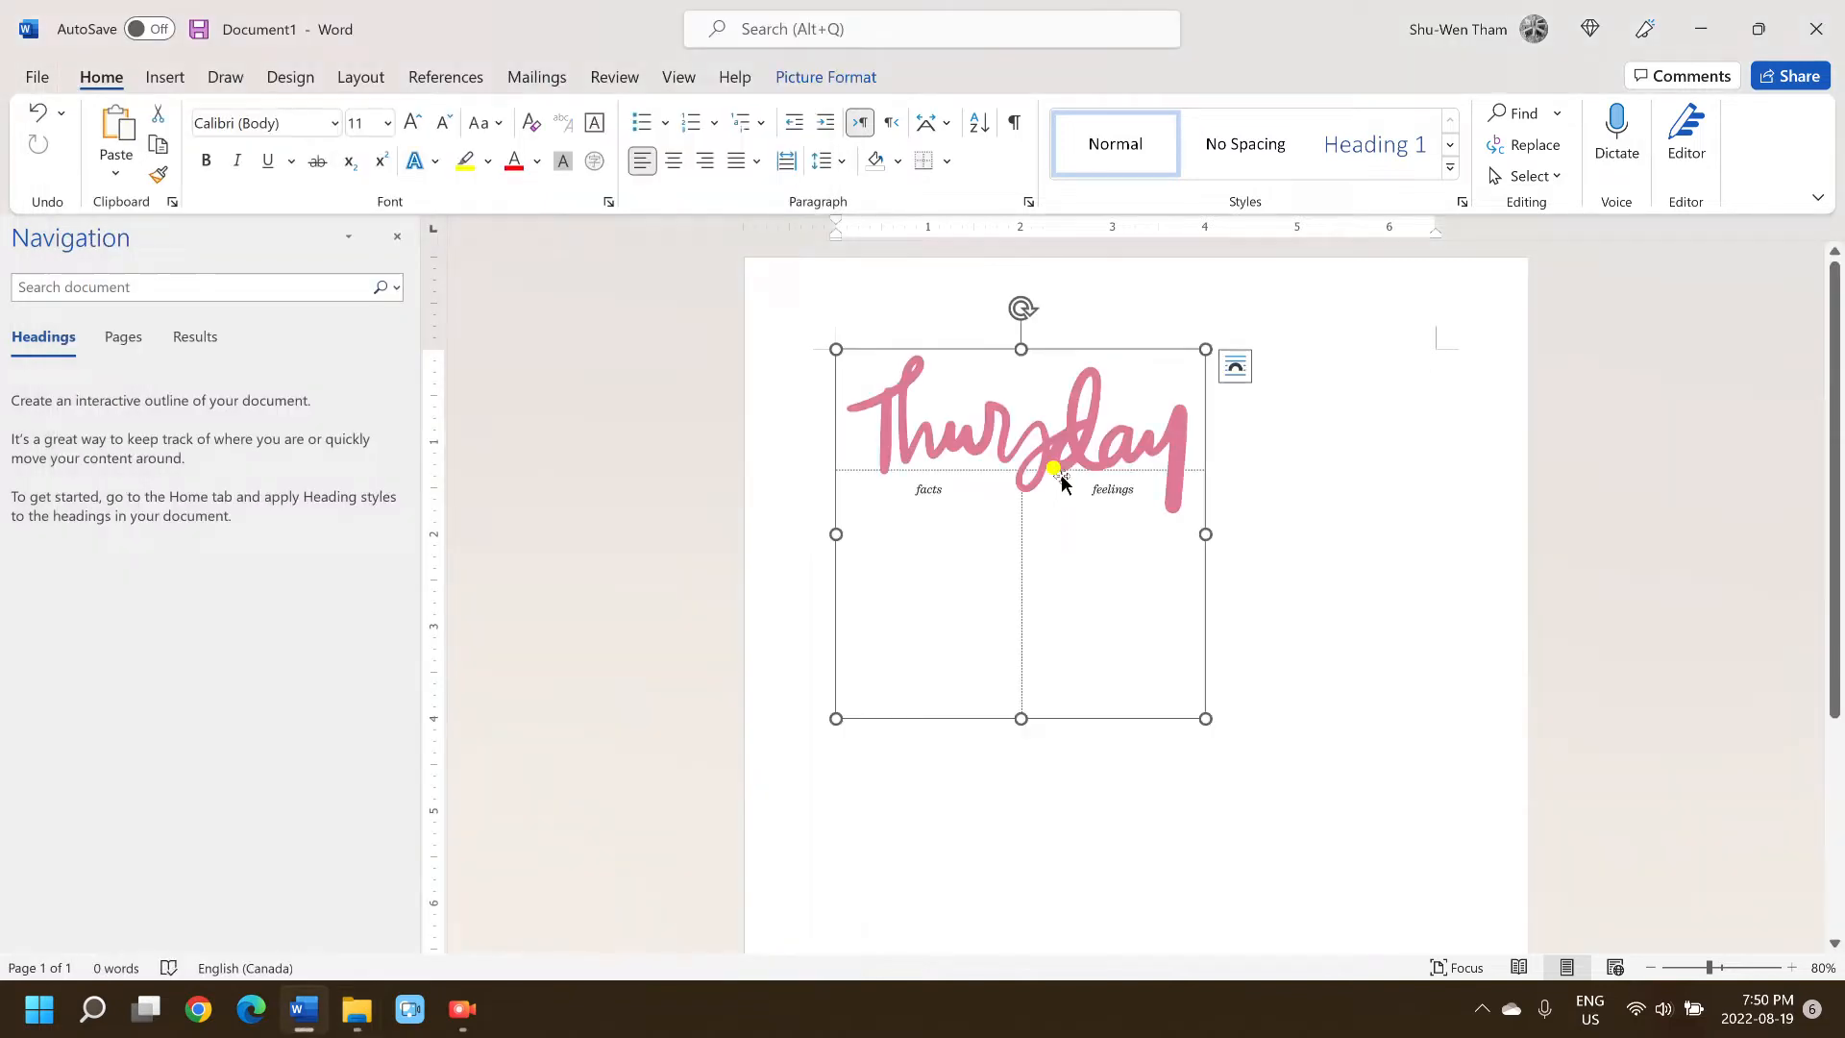
- Set the color saturation of the inserted Thursday card picture to 0% in its picture formatting options
right_click(1060, 475)
left_click(824, 77)
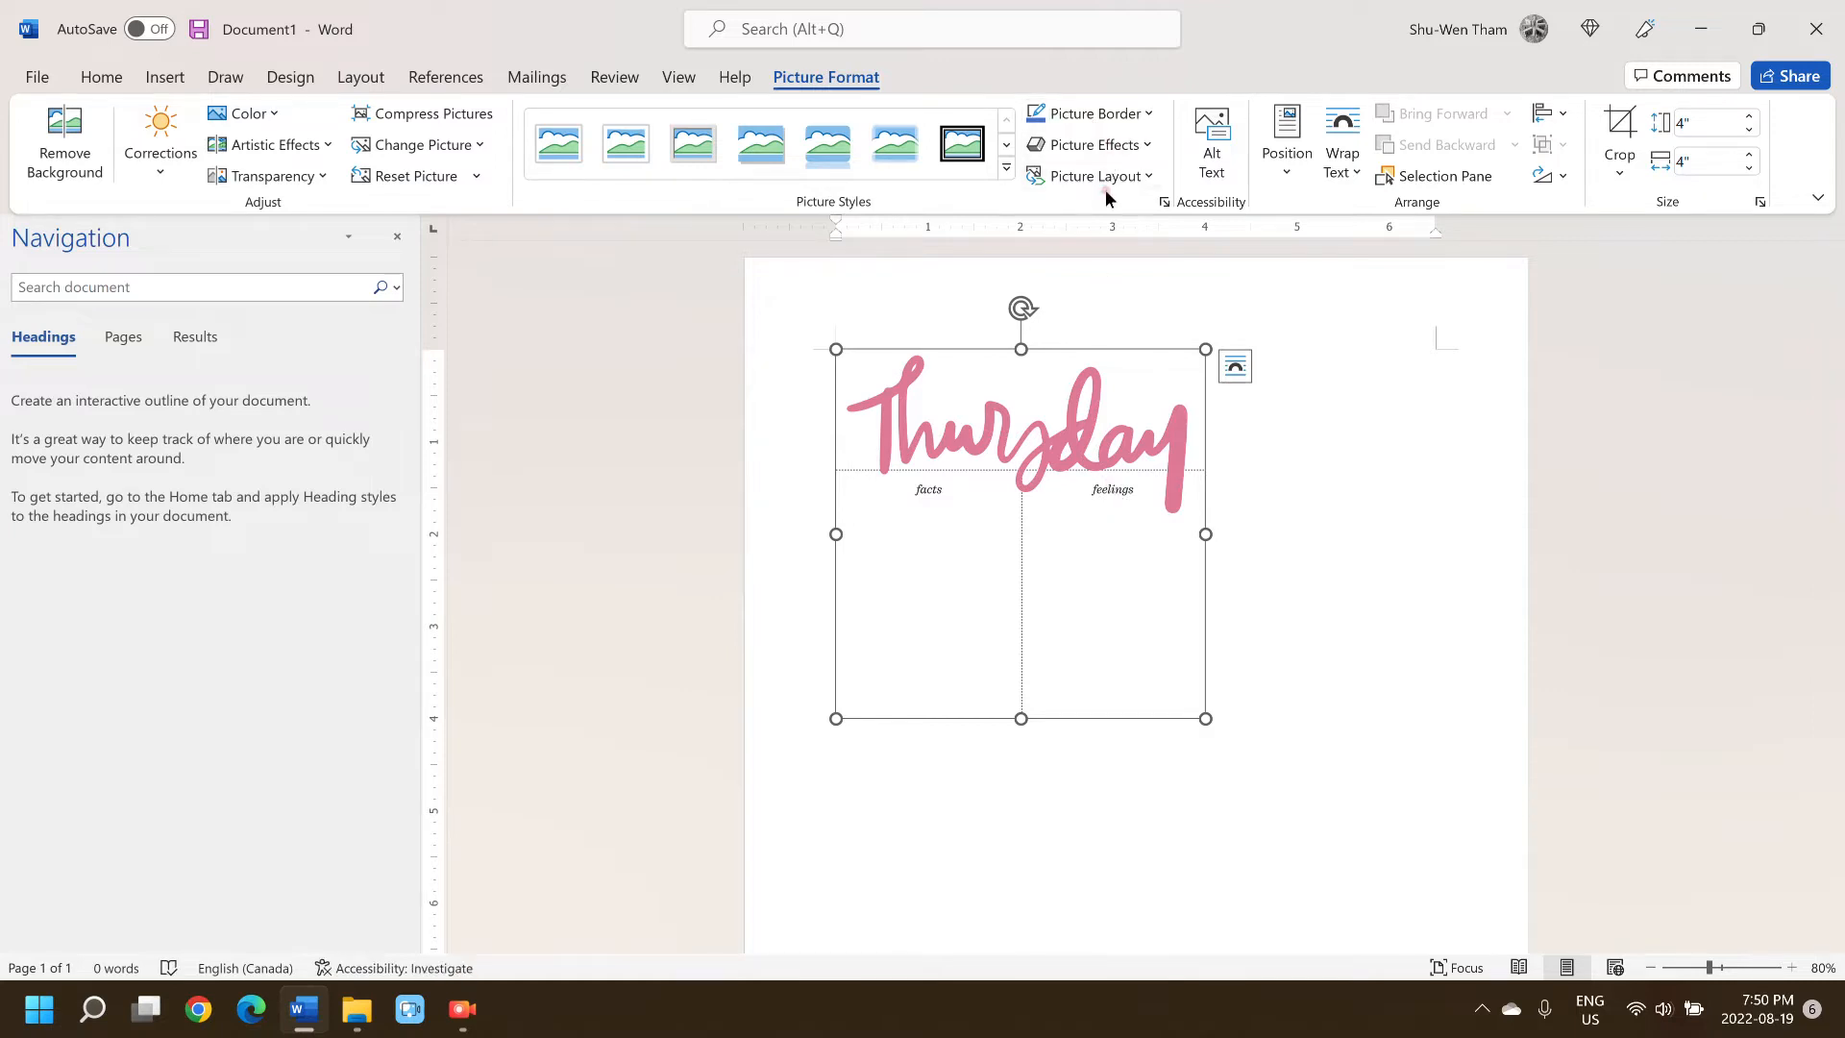
right_click(1106, 351)
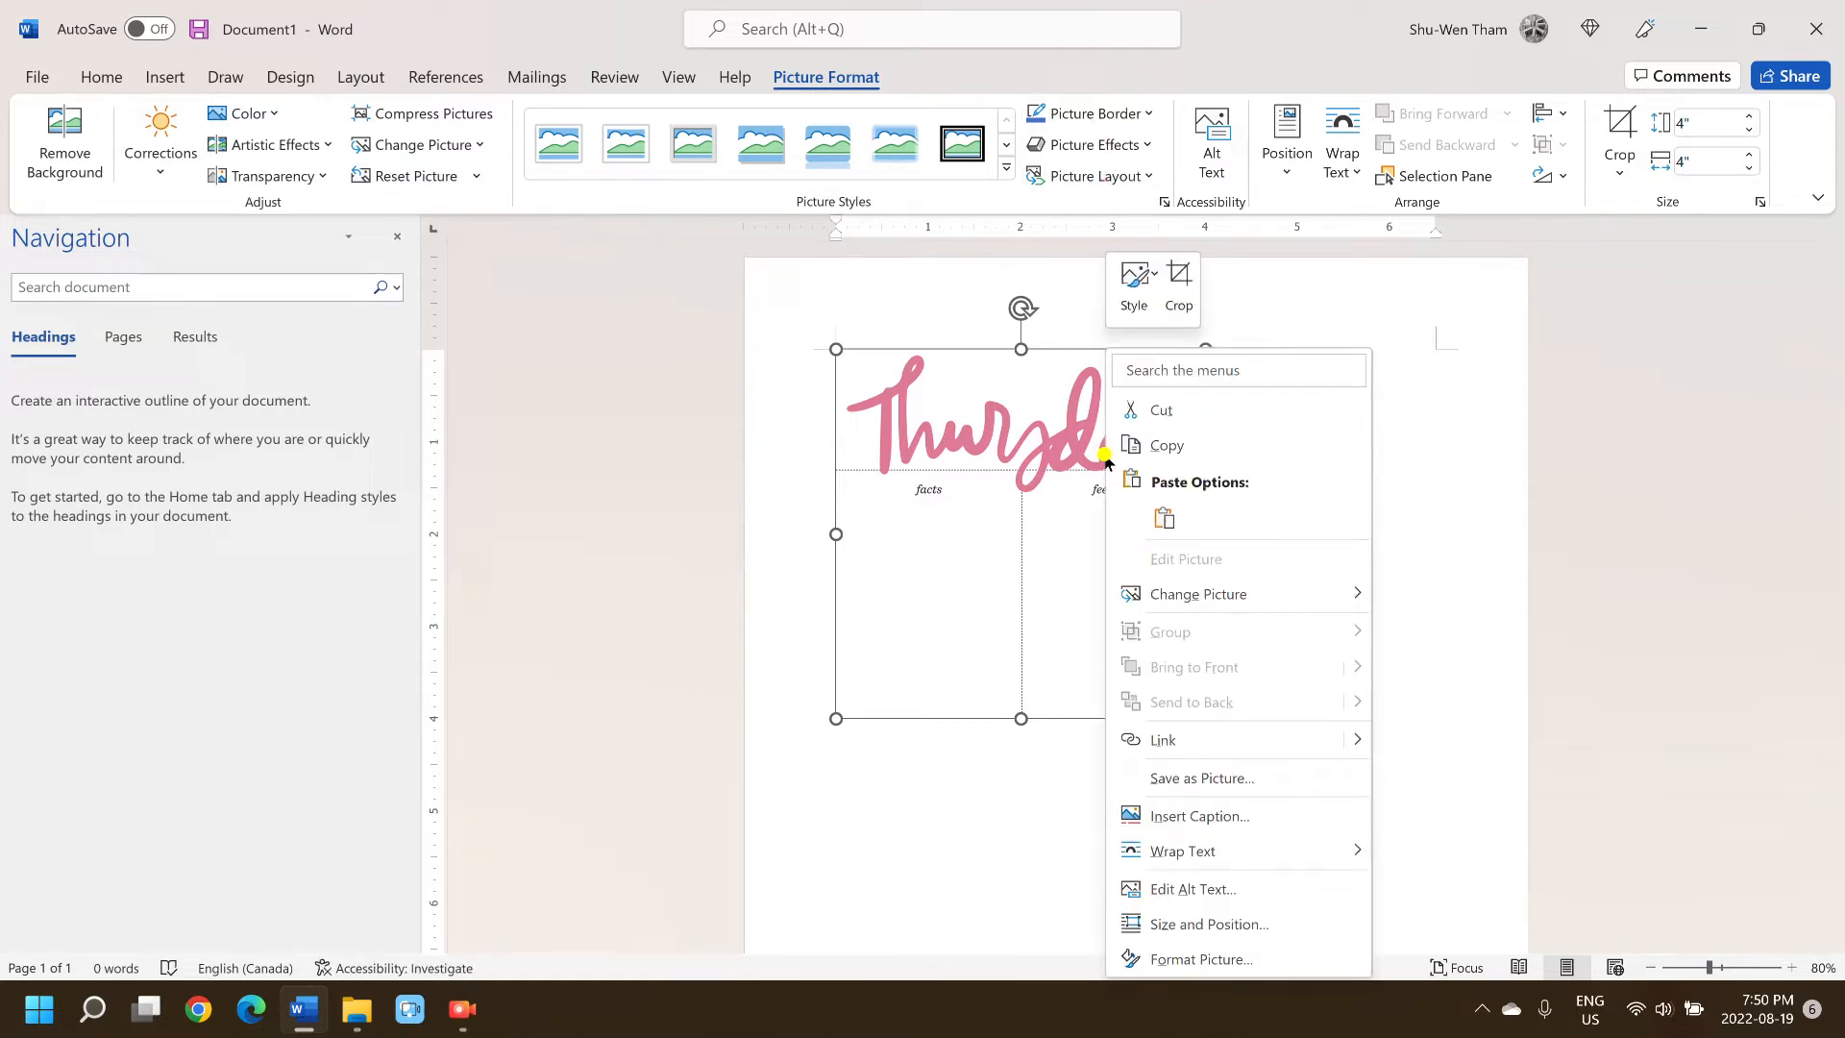
left_click(1201, 958)
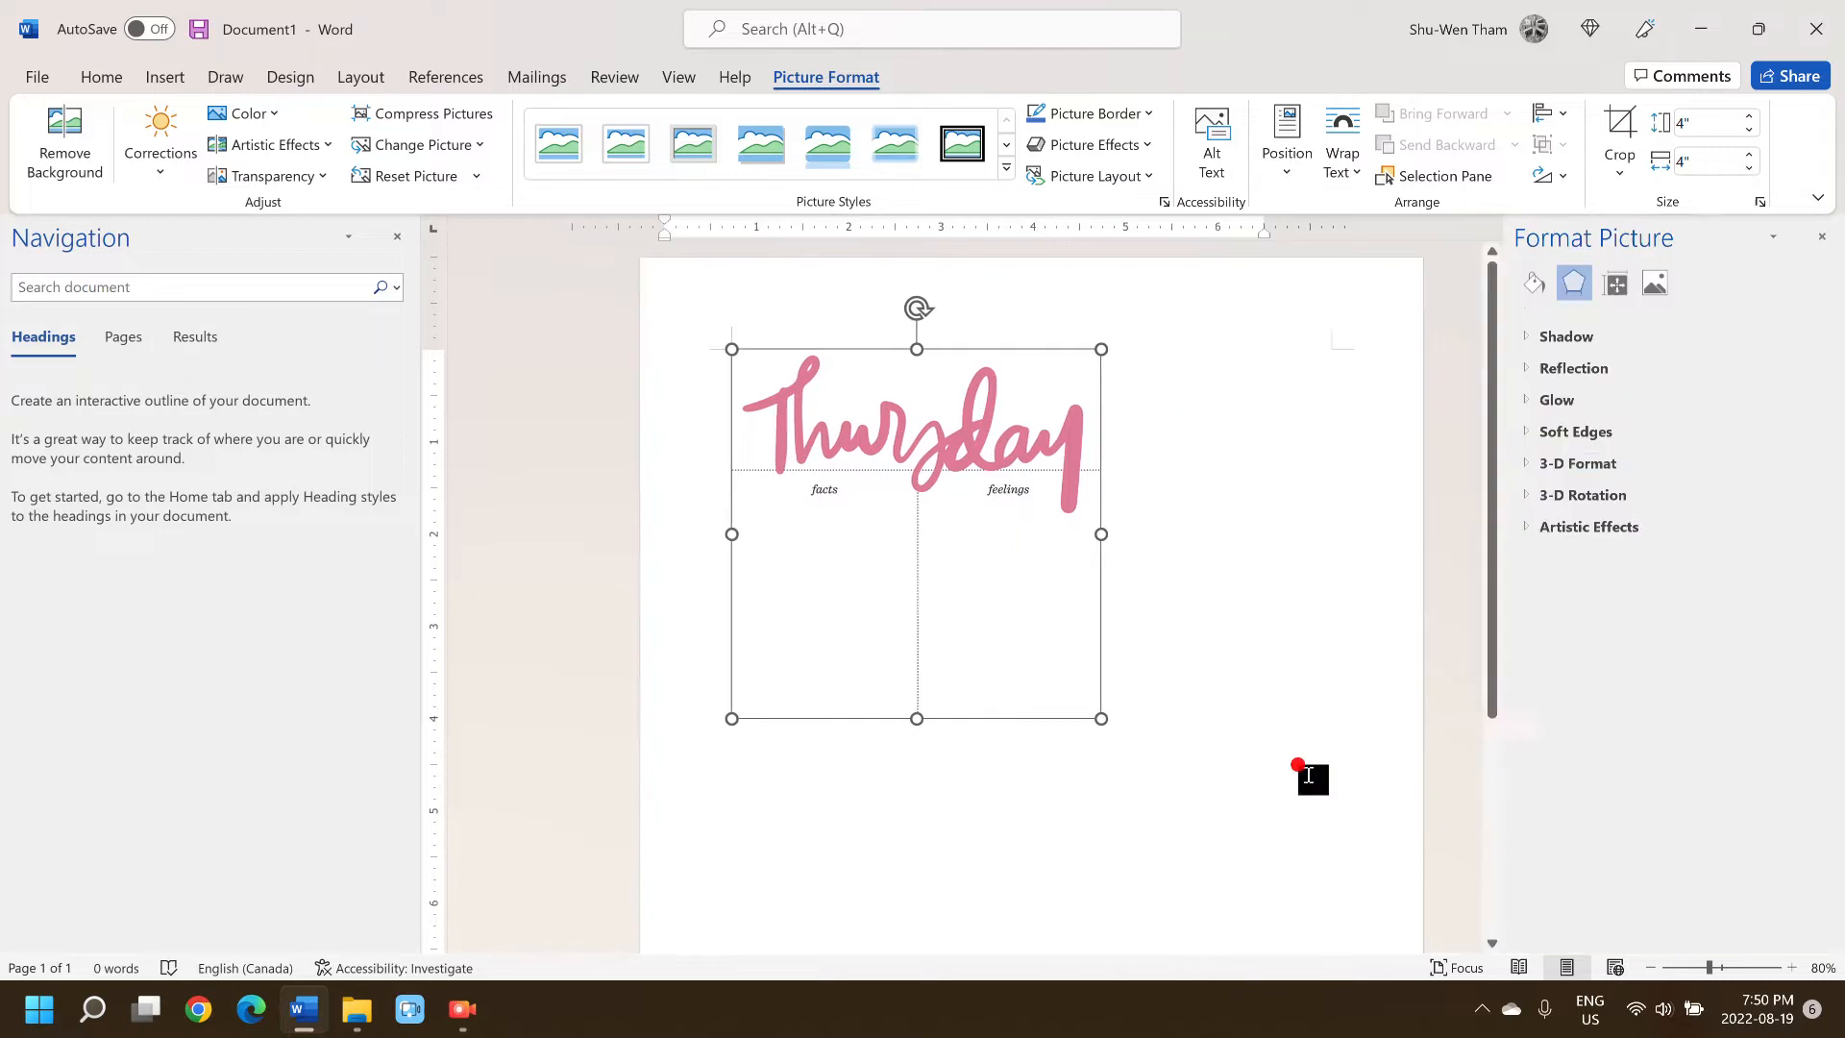
left_click(1653, 283)
left_click(1594, 400)
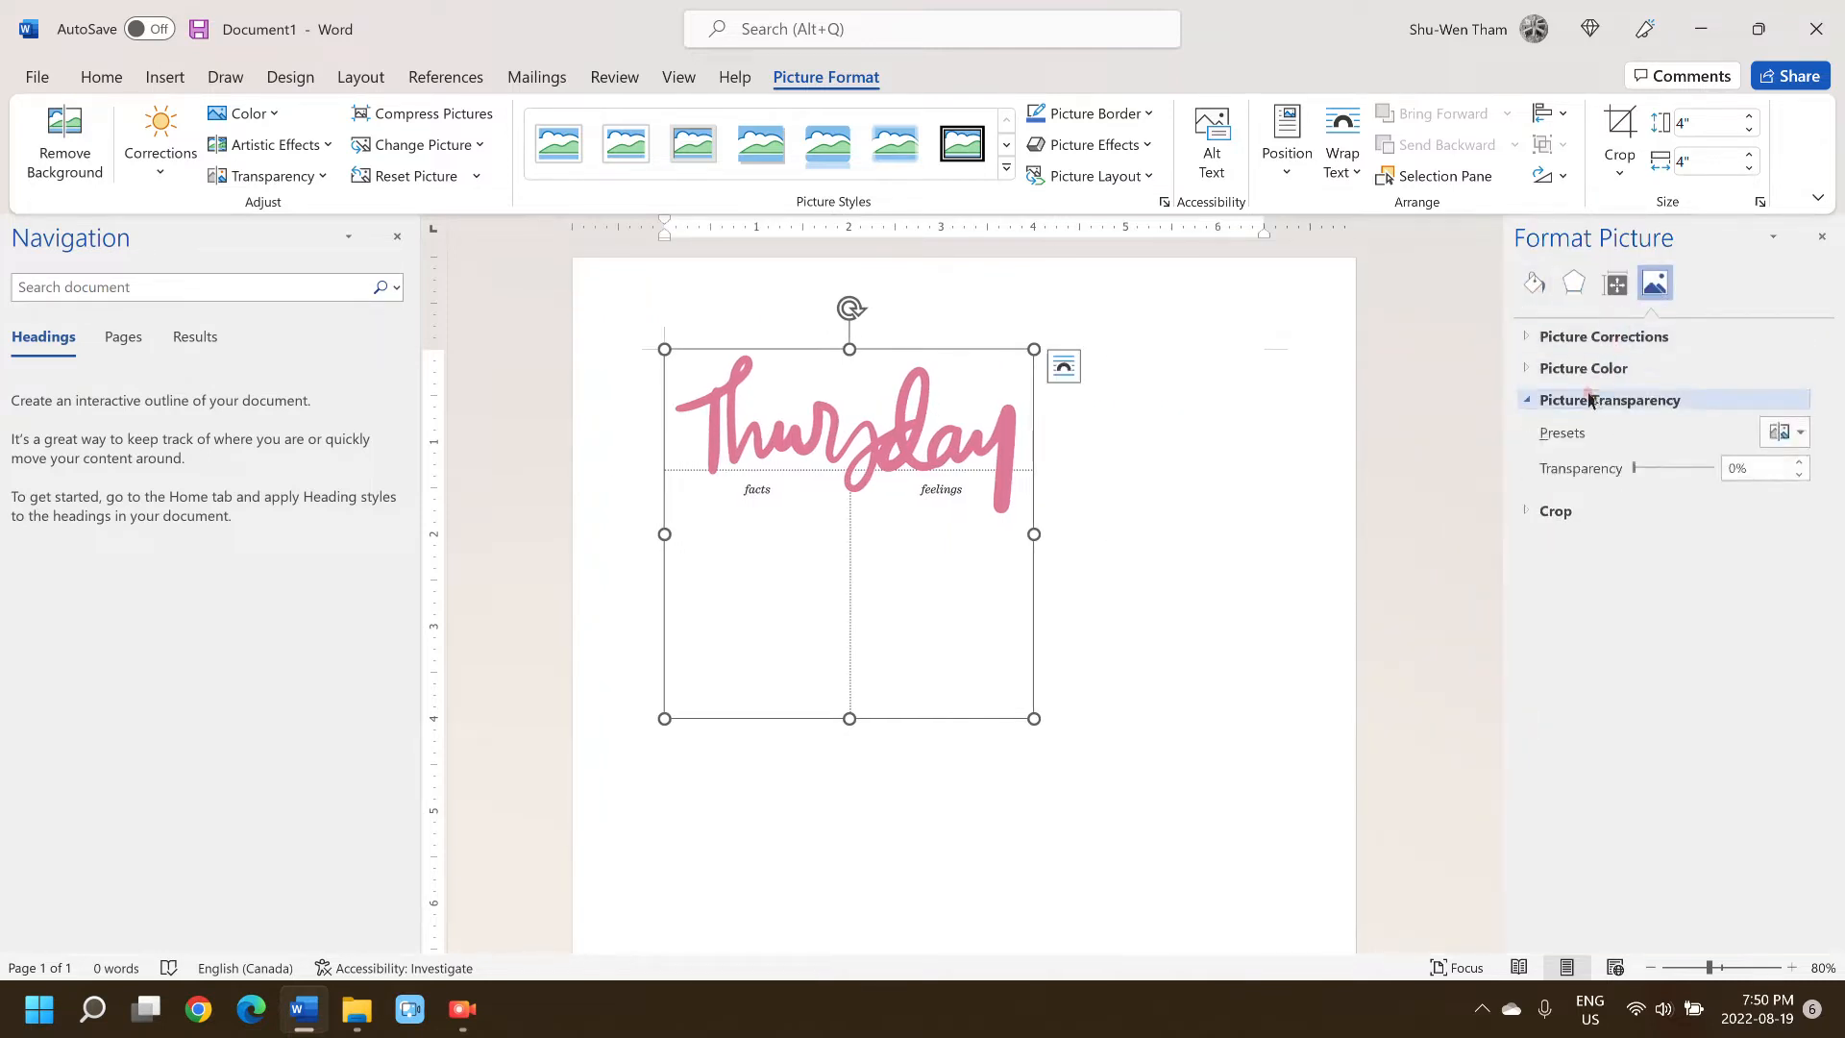
left_click(1590, 371)
left_click(1773, 426)
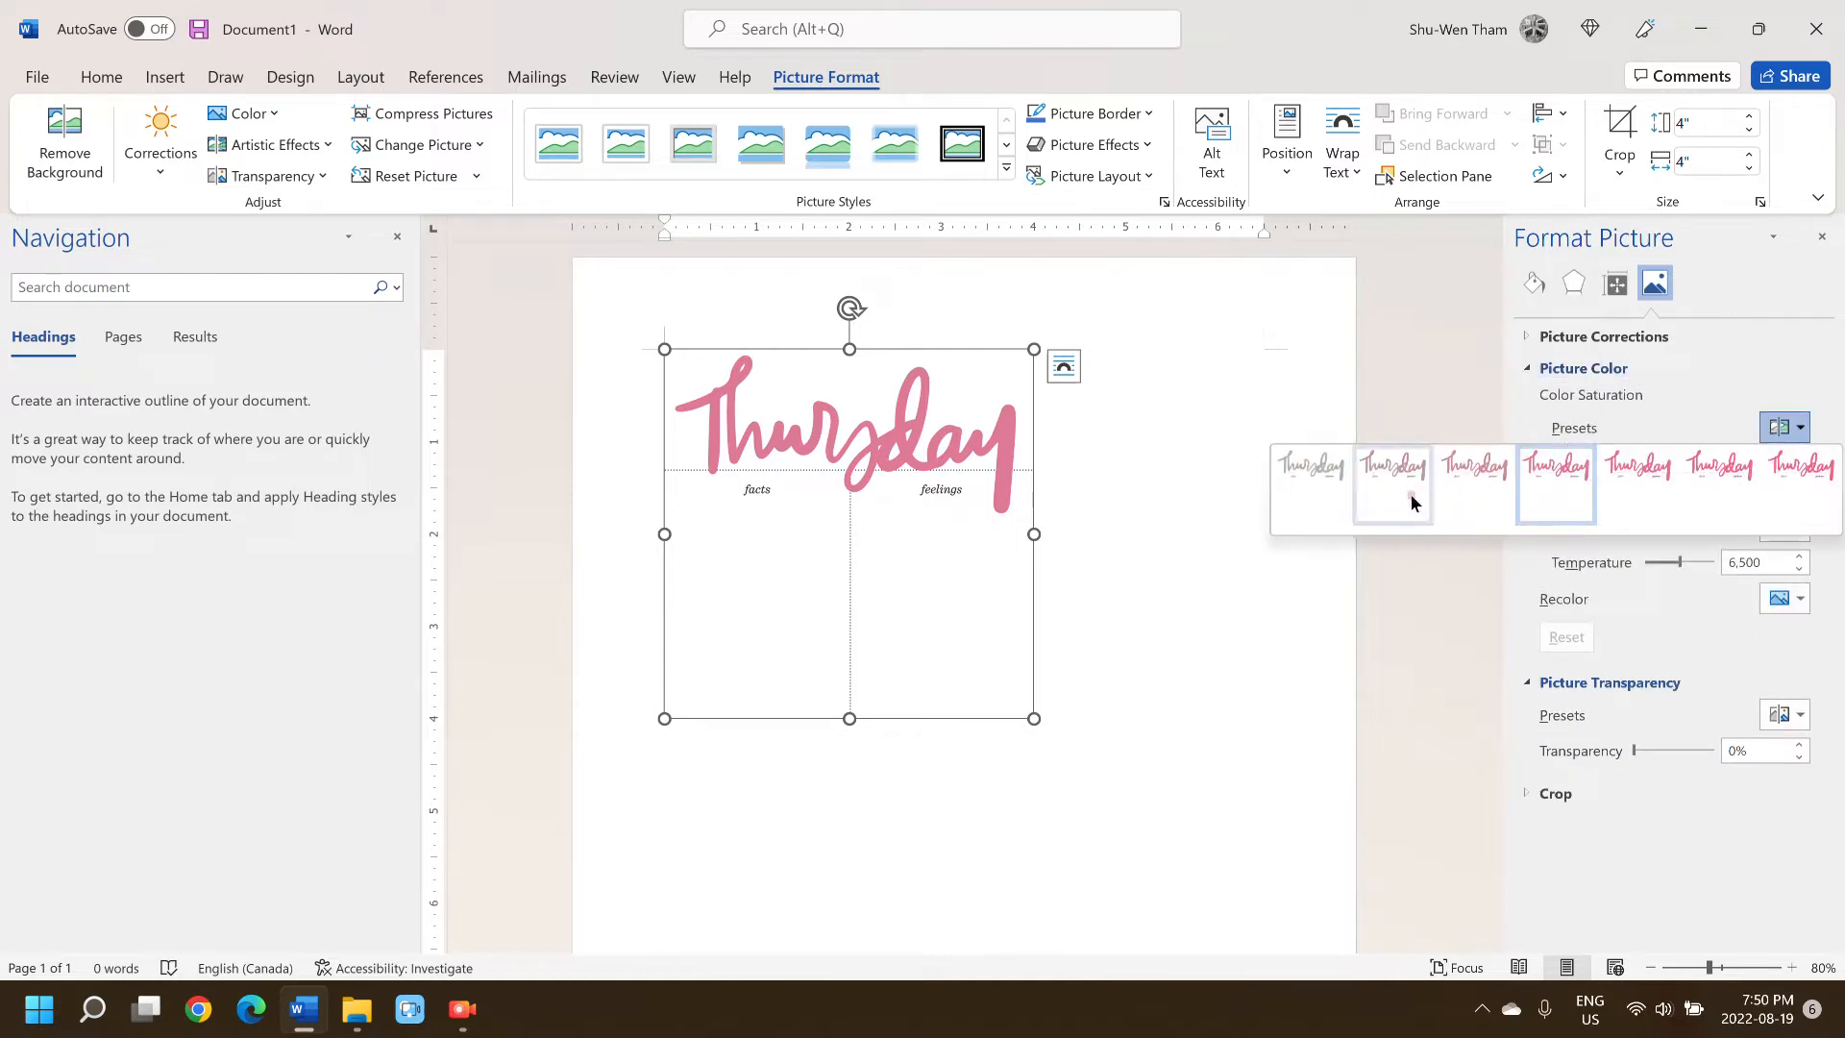
left_click(1334, 492)
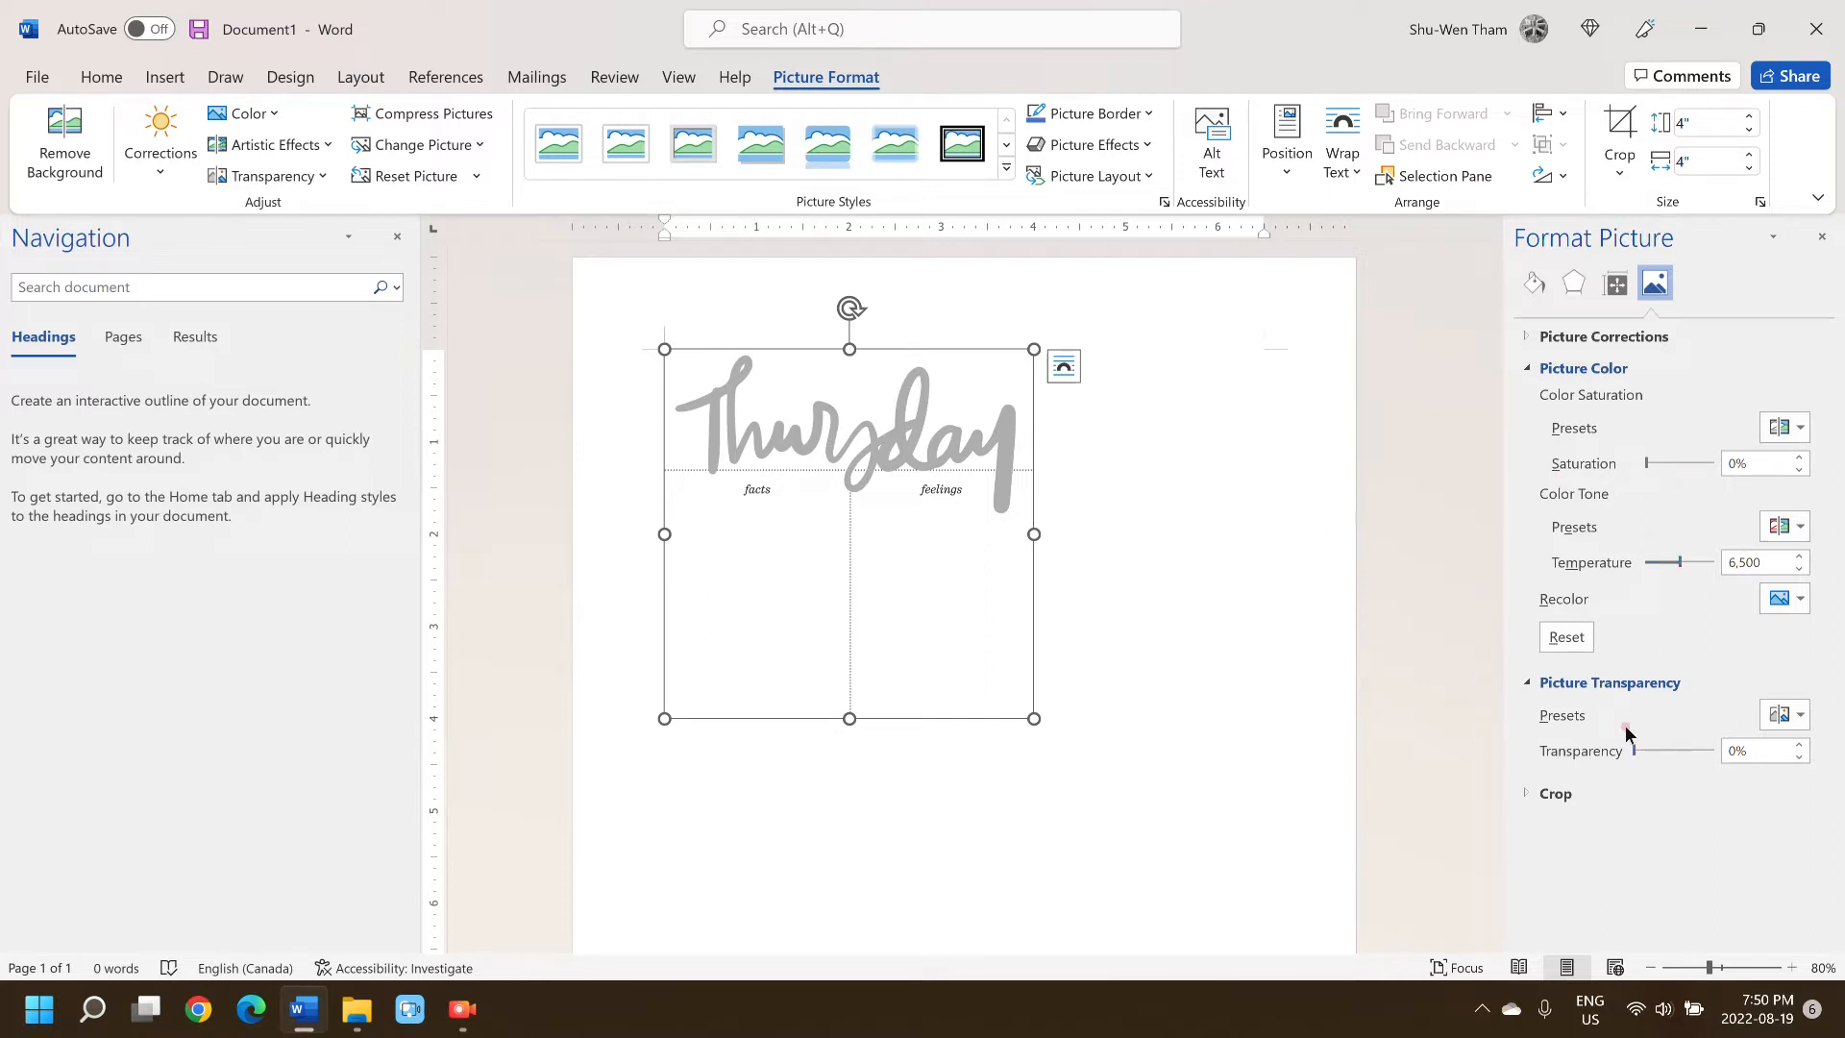
- Set the transparency of the gray Thursday card picture to 55%
left_click_drag(1634, 756, 1649, 761)
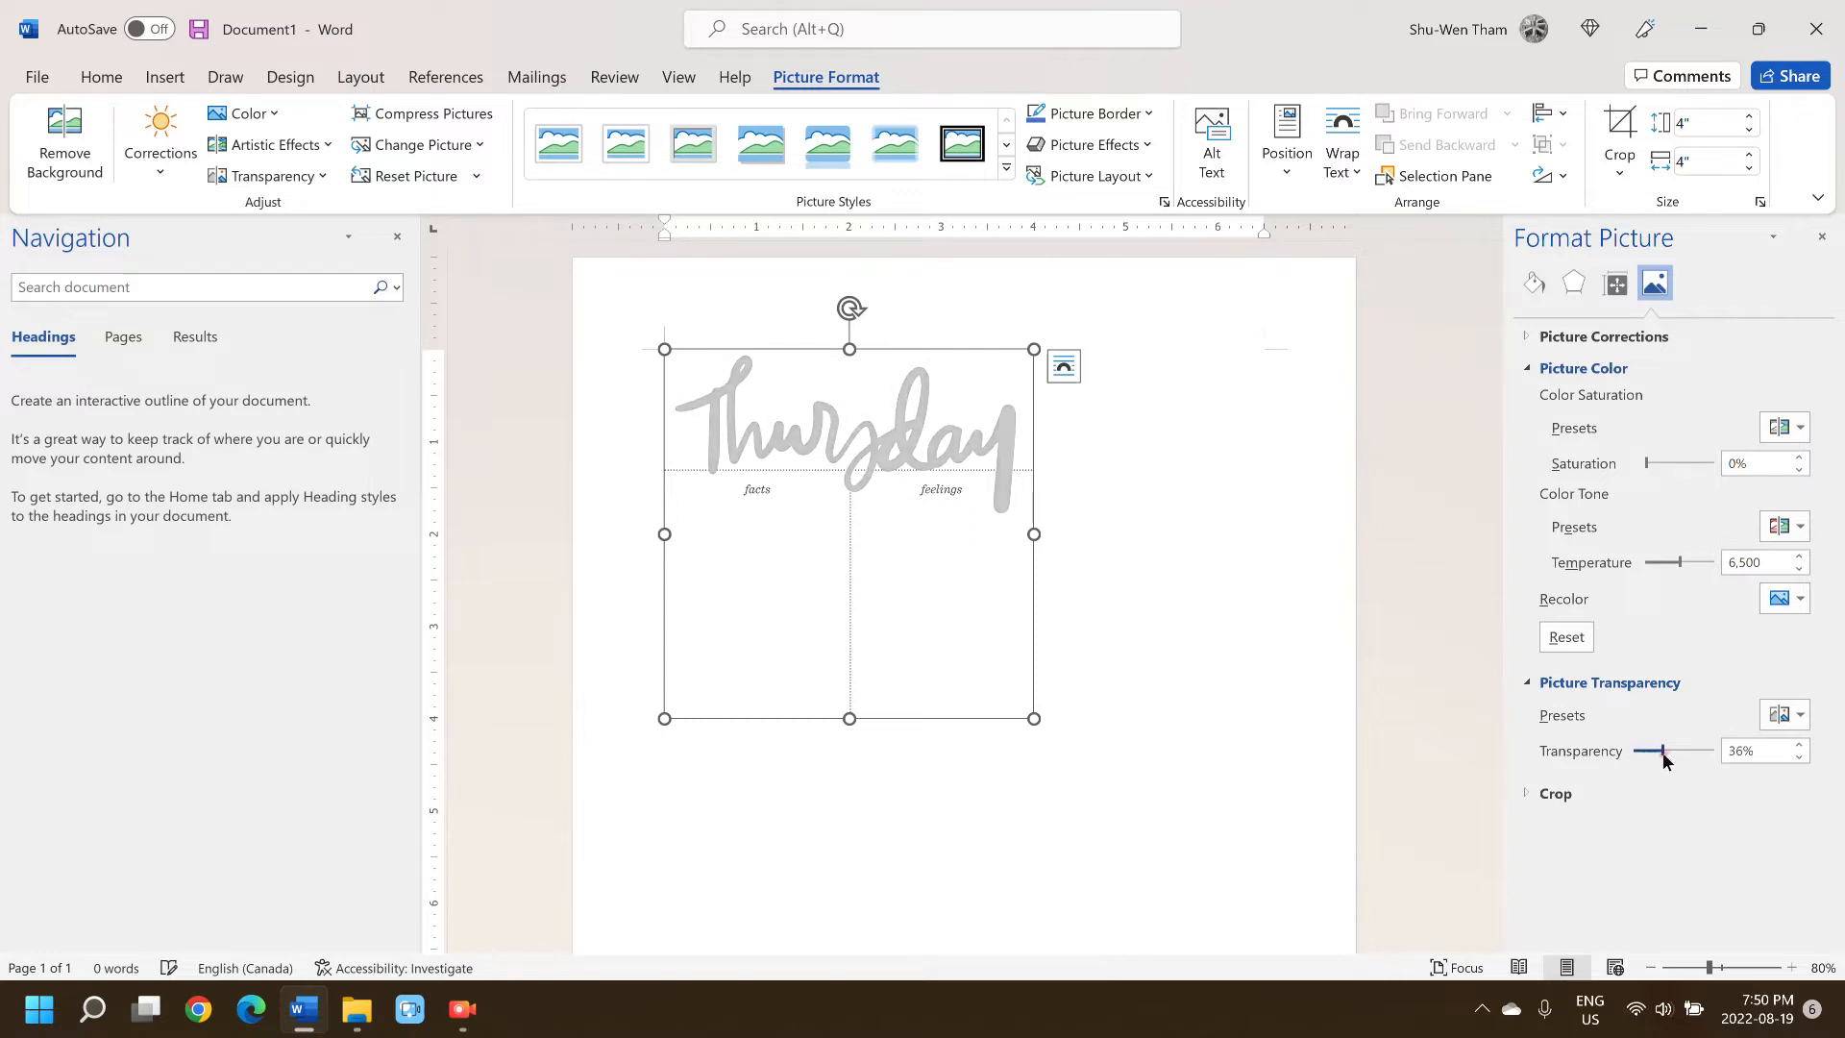
left_click_drag(1671, 761, 1678, 761)
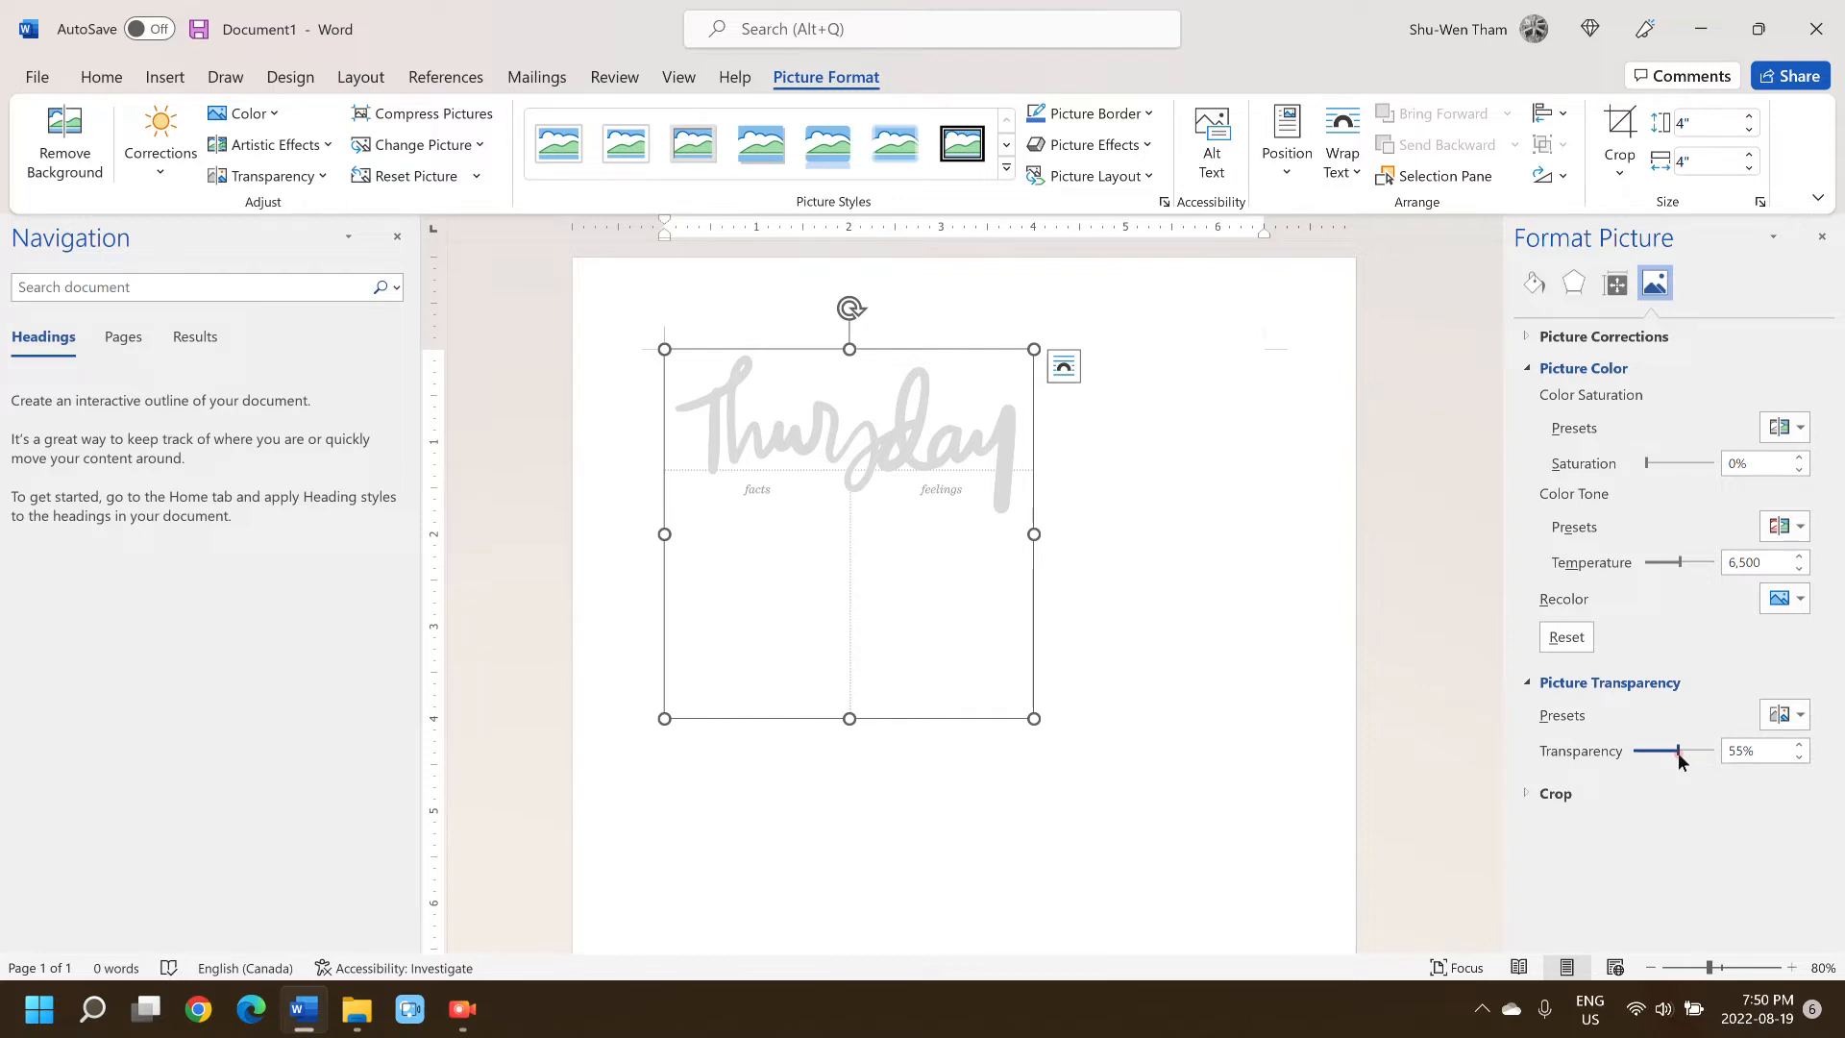
left_click(1103, 490)
- Save the faded card picture as a PNG named Thursday Gray in the AEdwards_4x4JournalCards folder
left_click(874, 491)
right_click(883, 501)
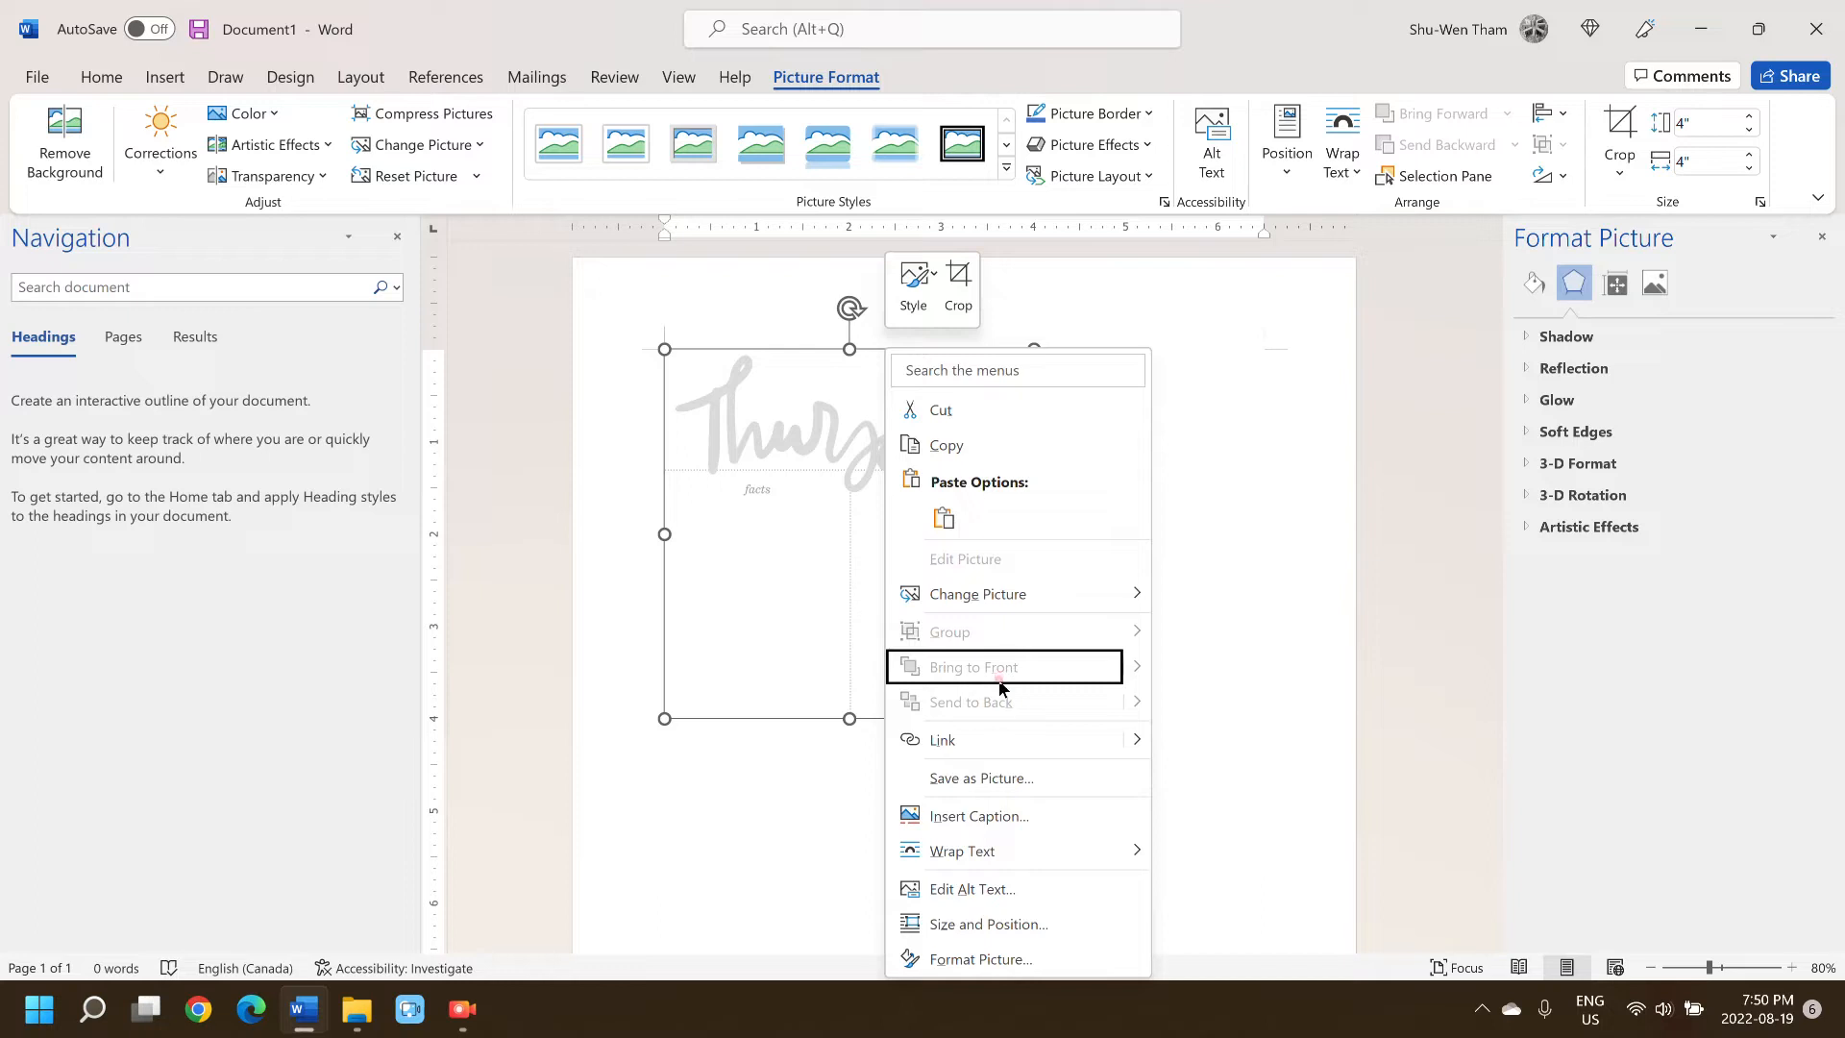
left_click(992, 774)
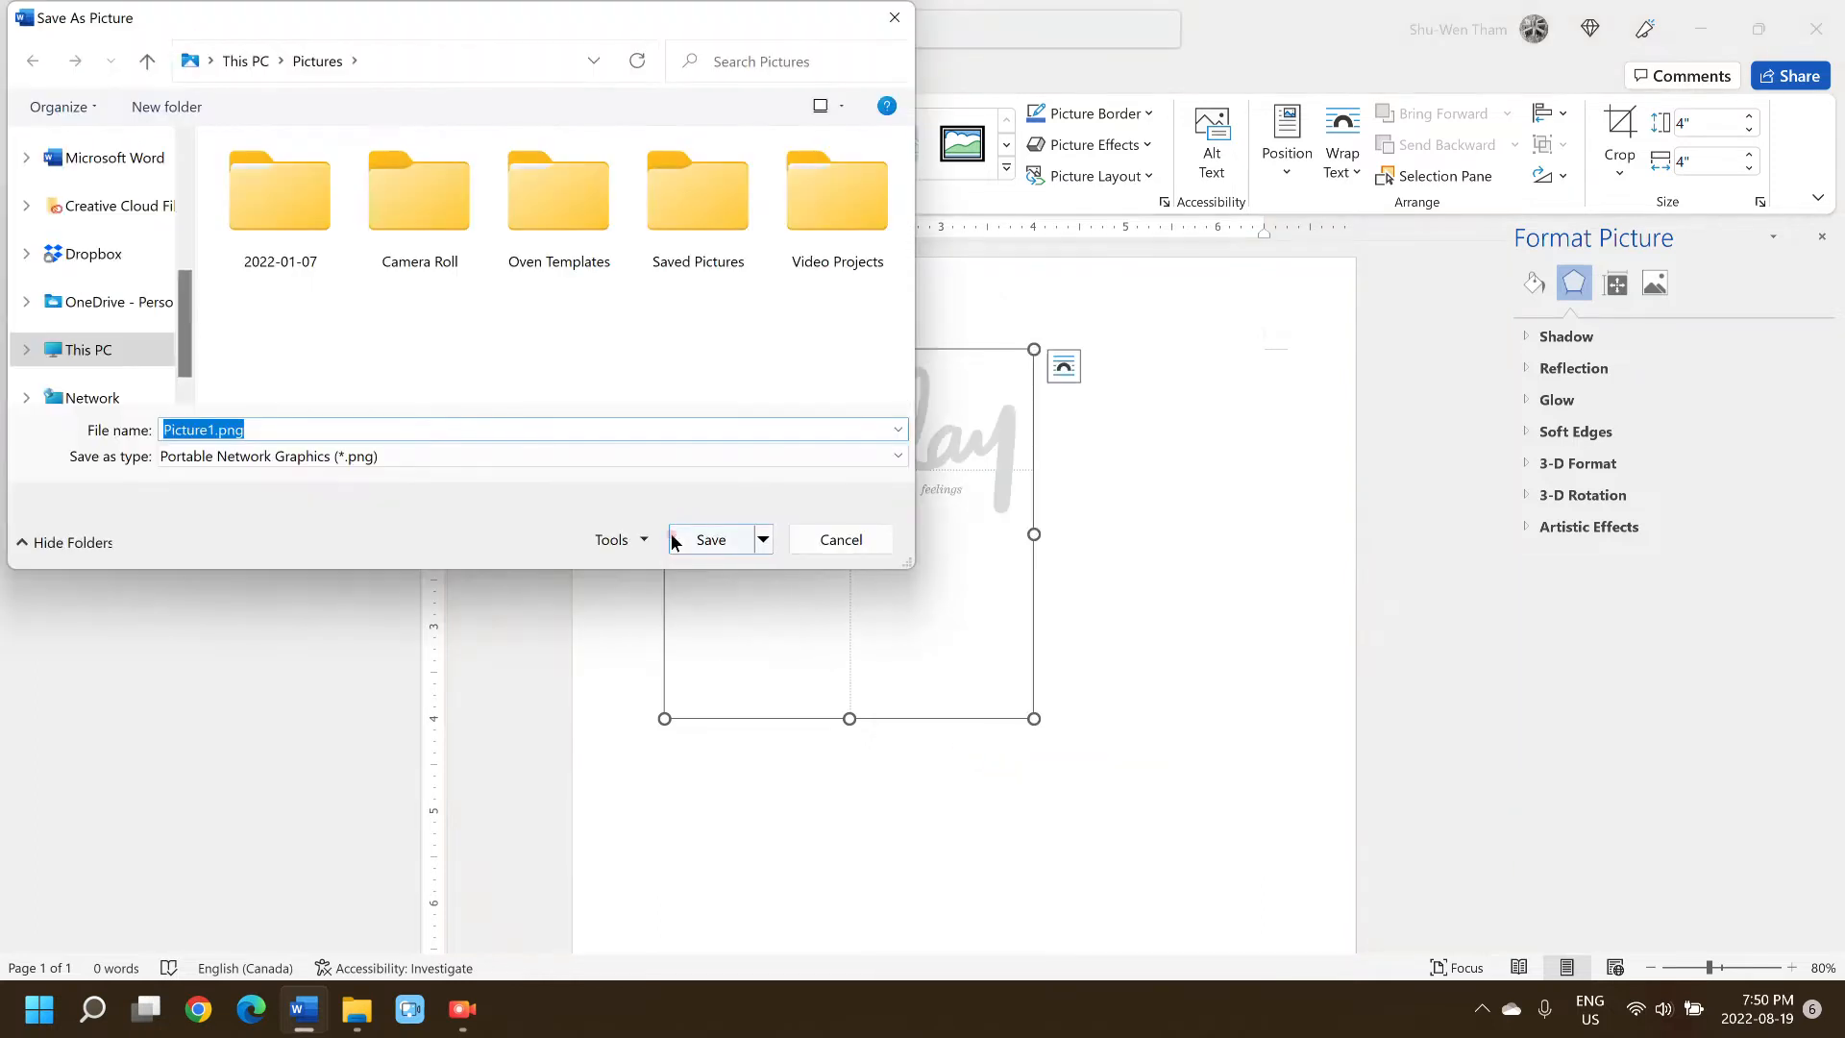
scroll(90, 230, "up", 2)
scroll(106, 192, "up", 1)
left_click(112, 195)
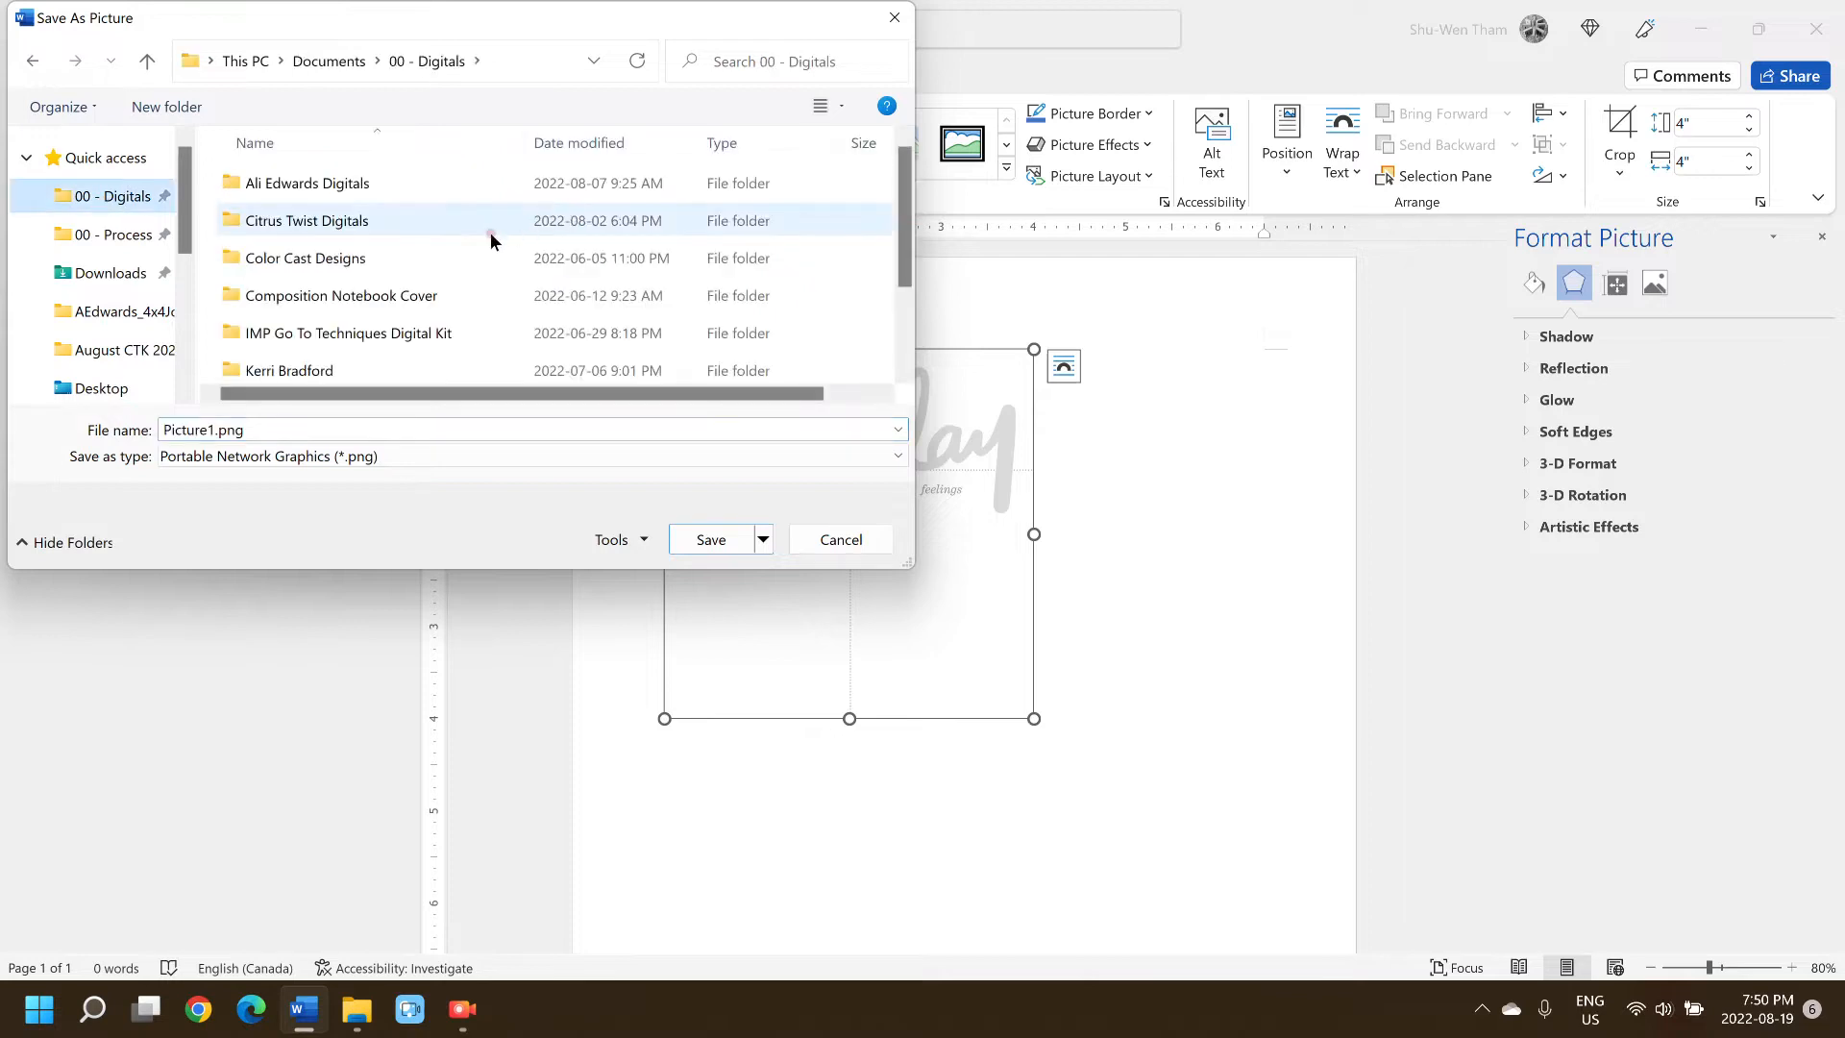
double_click(384, 188)
double_click(372, 327)
double_click(389, 295)
double_click(389, 187)
double_click(404, 313)
left_click(404, 429)
type("Thursday Gray")
key("Return")
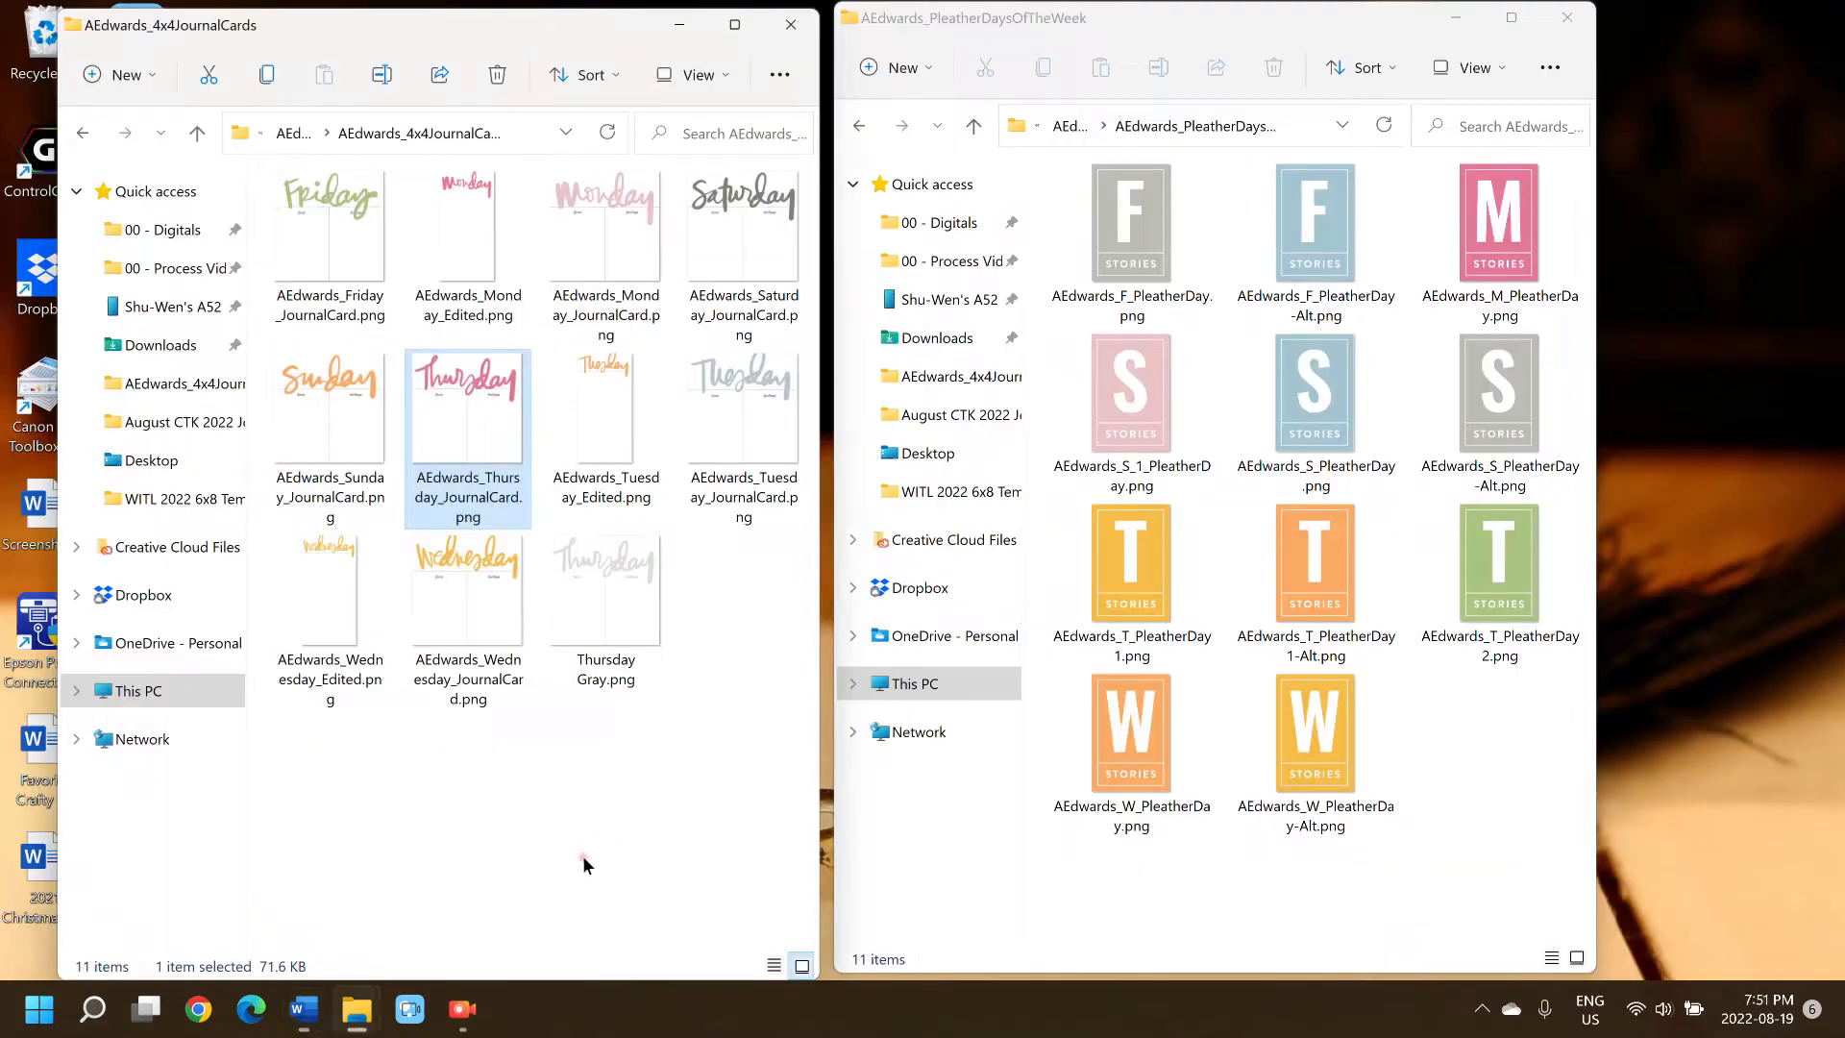
- Open Thursday Gray.png in Paint, paste the screen capture, narrow it and place it beside the card
right_click(615, 602)
mouse_move(768, 164)
left_click(1081, 185)
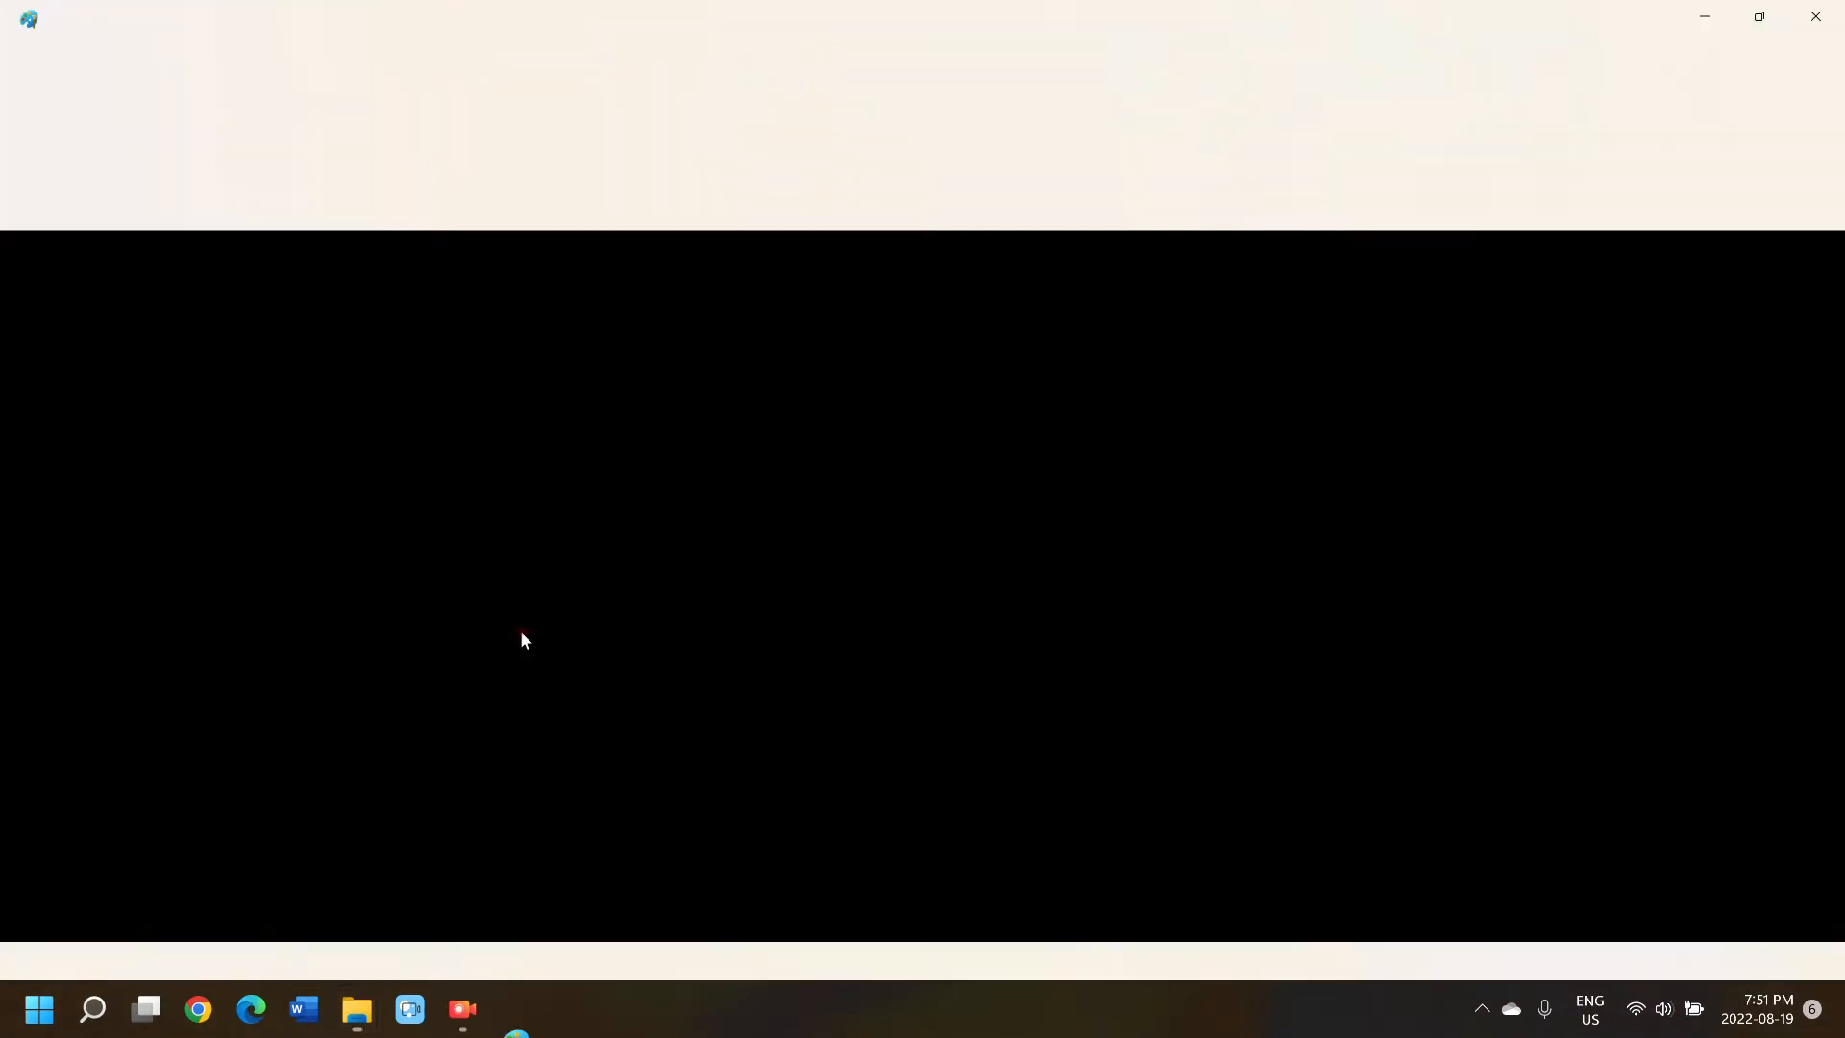
key("ctrl+v")
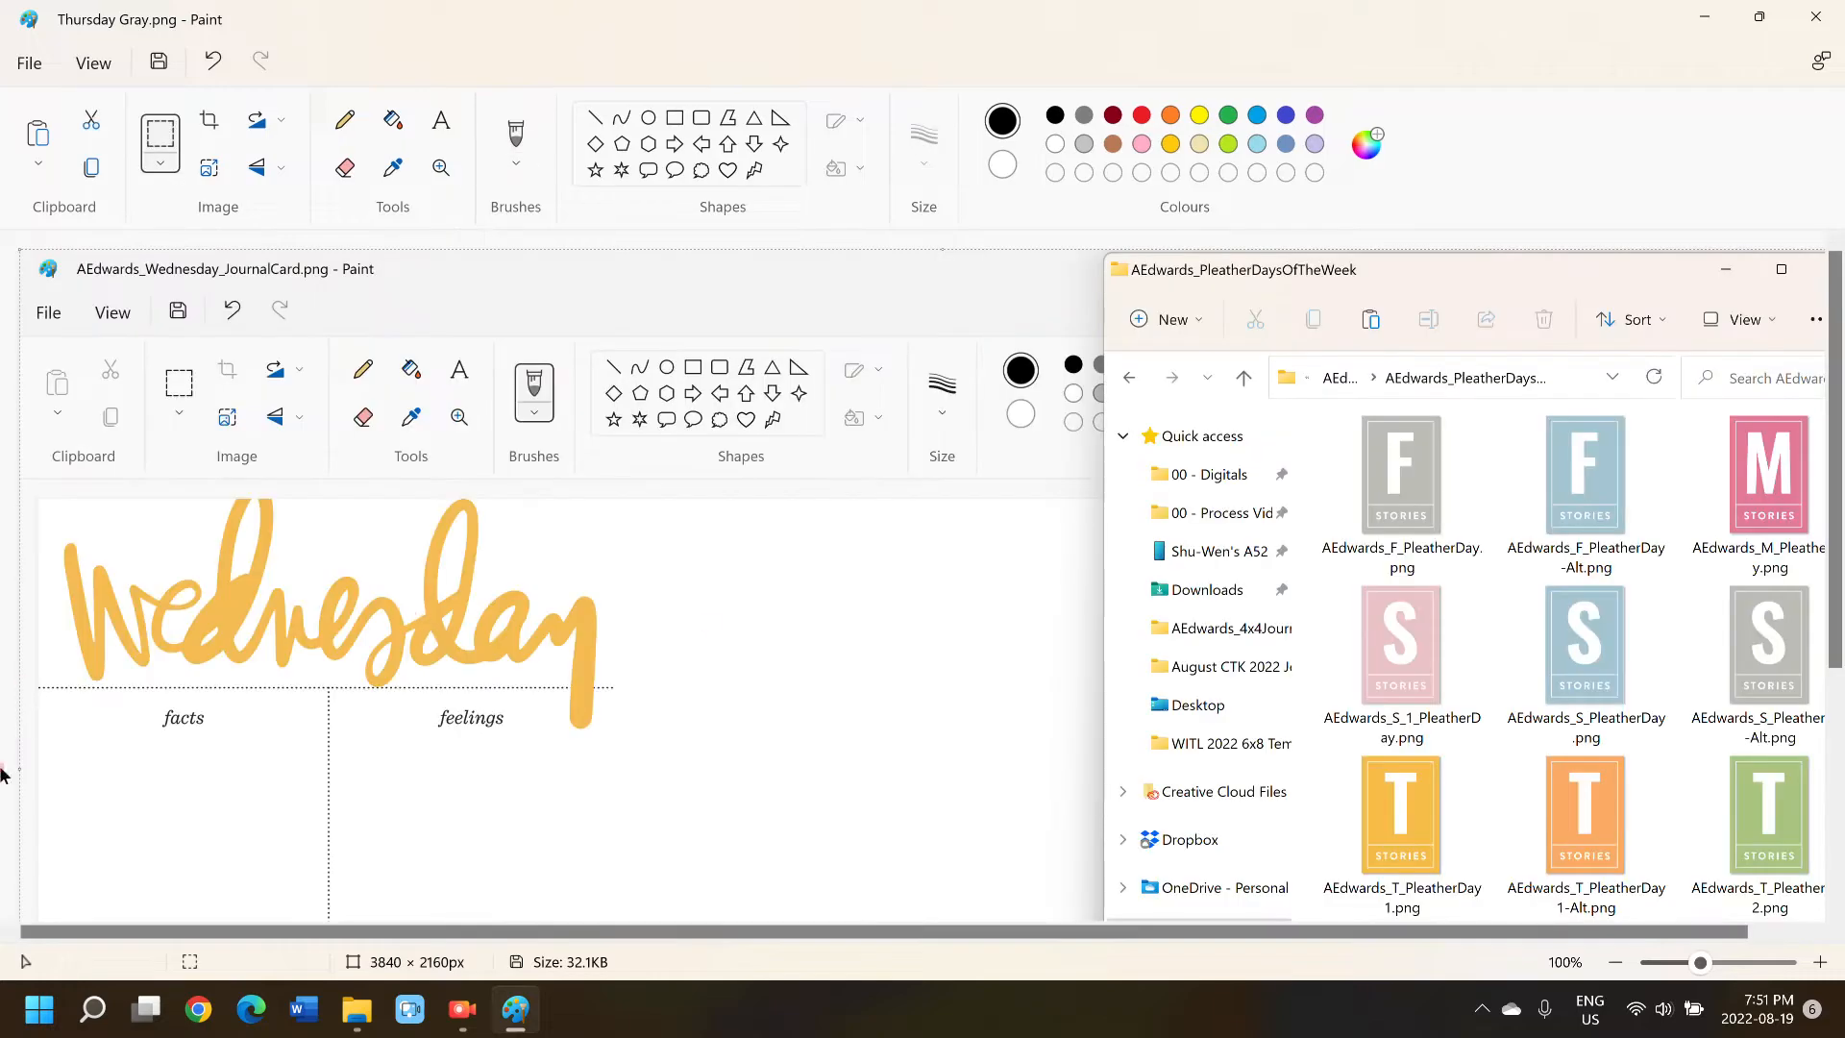
left_click_drag(1017, 718, 697, 658)
- Sample the green of the T Stories card in the pasted capture and fill the gray Thursday lettering with it
left_click(392, 168)
left_click(1442, 822)
left_click(392, 119)
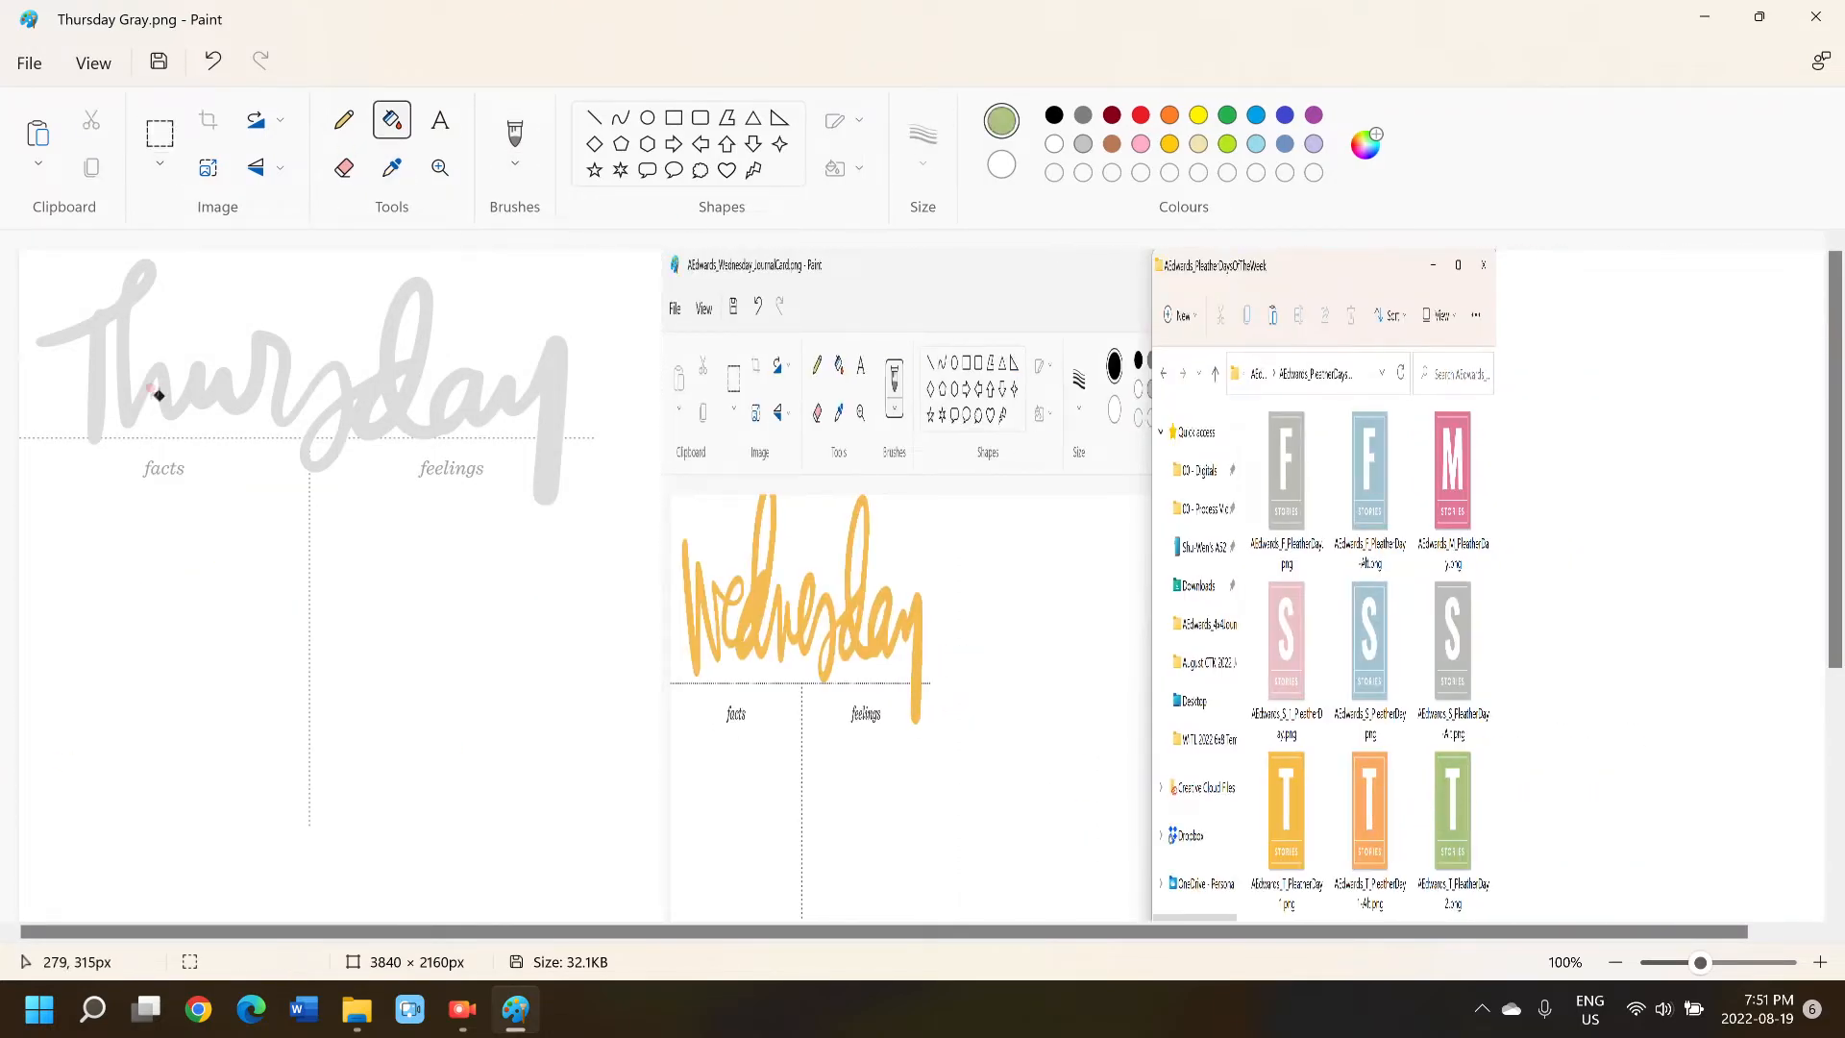
left_click(97, 370)
- Check the edges of the green lettering and narrow the canvas to 1205 px wide, cutting off the pasted capture
scroll(168, 457, "up", 5)
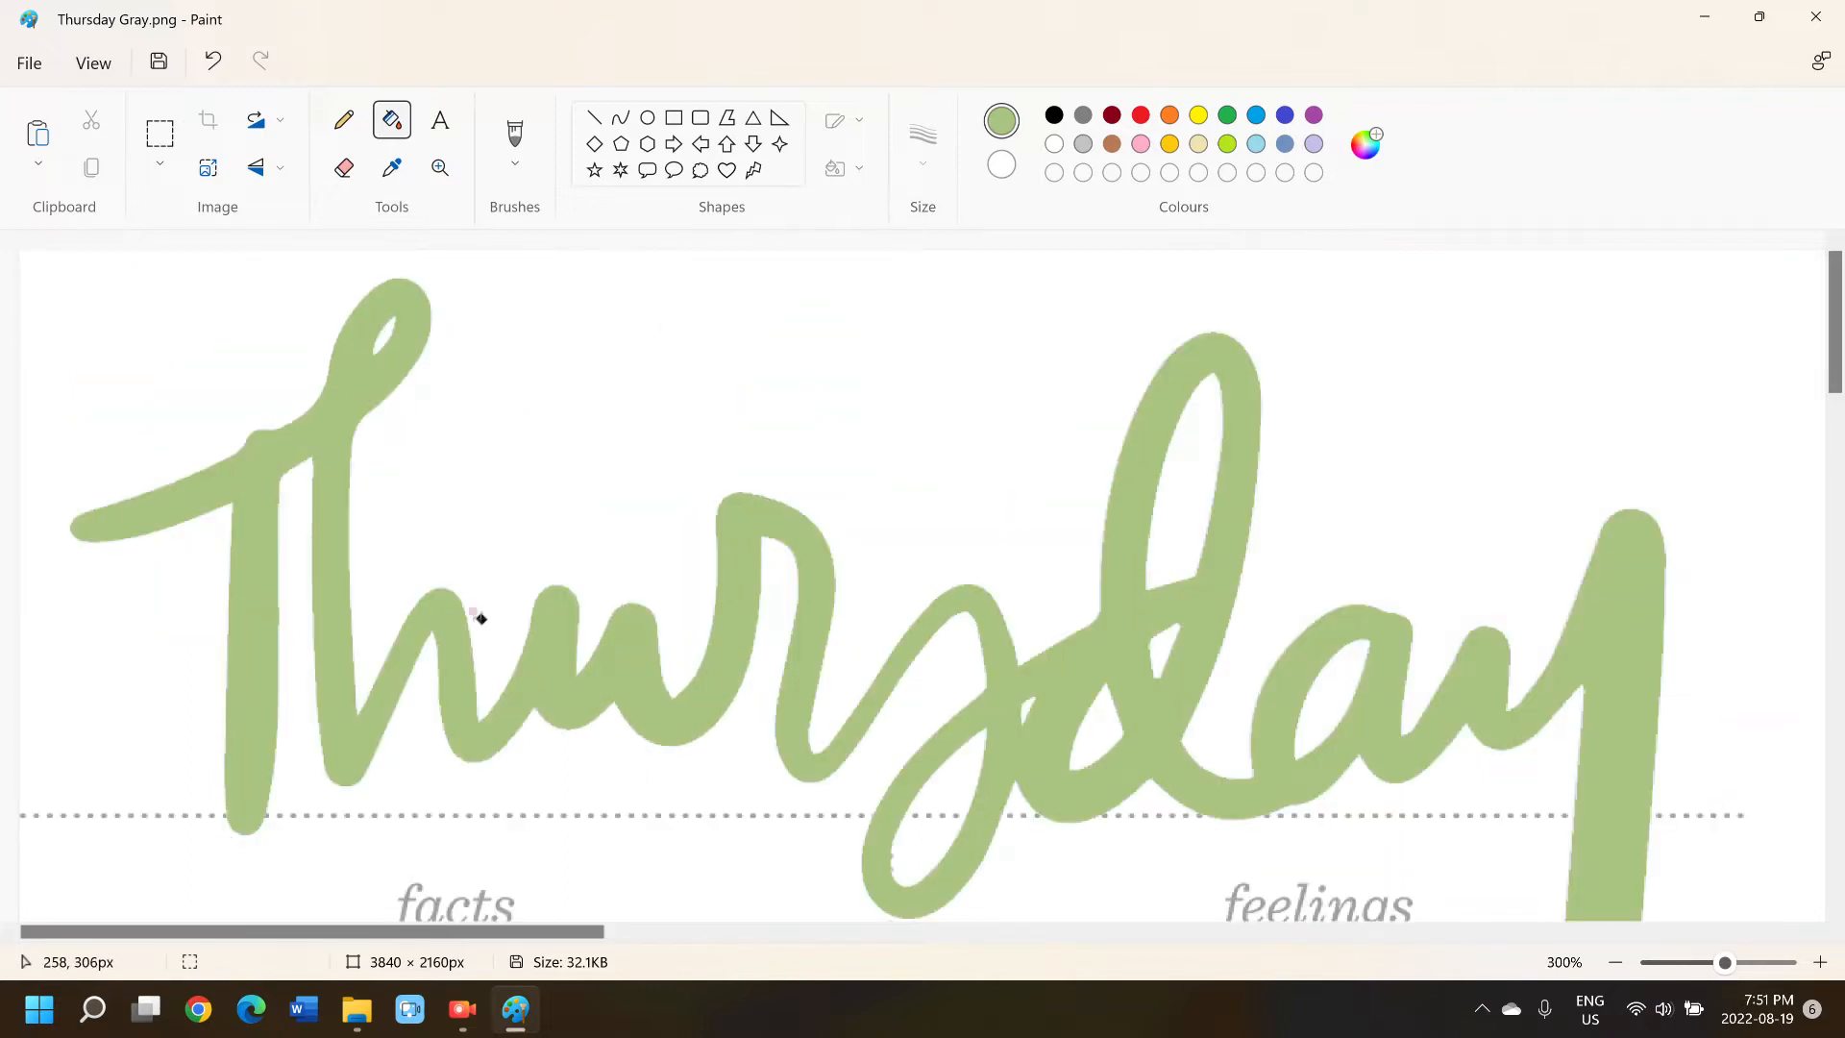
scroll(1009, 590, "down", 3)
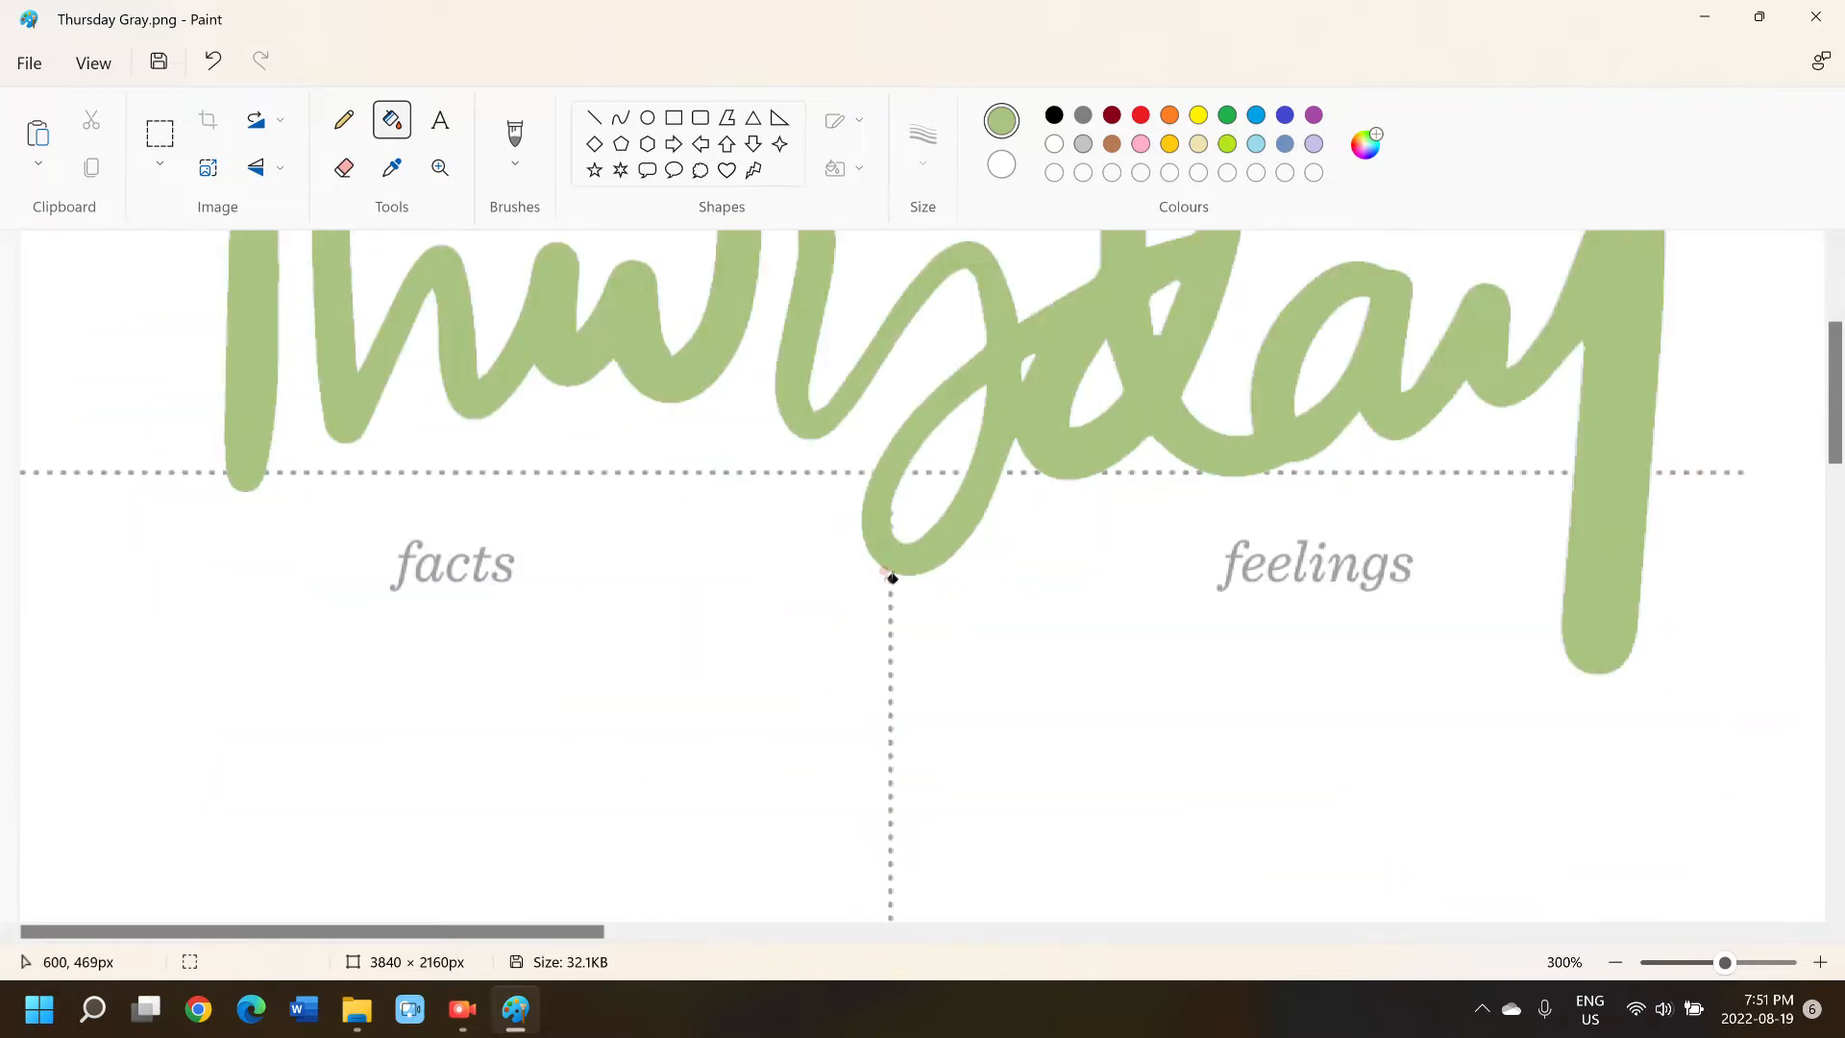
scroll(892, 577, "down", 5)
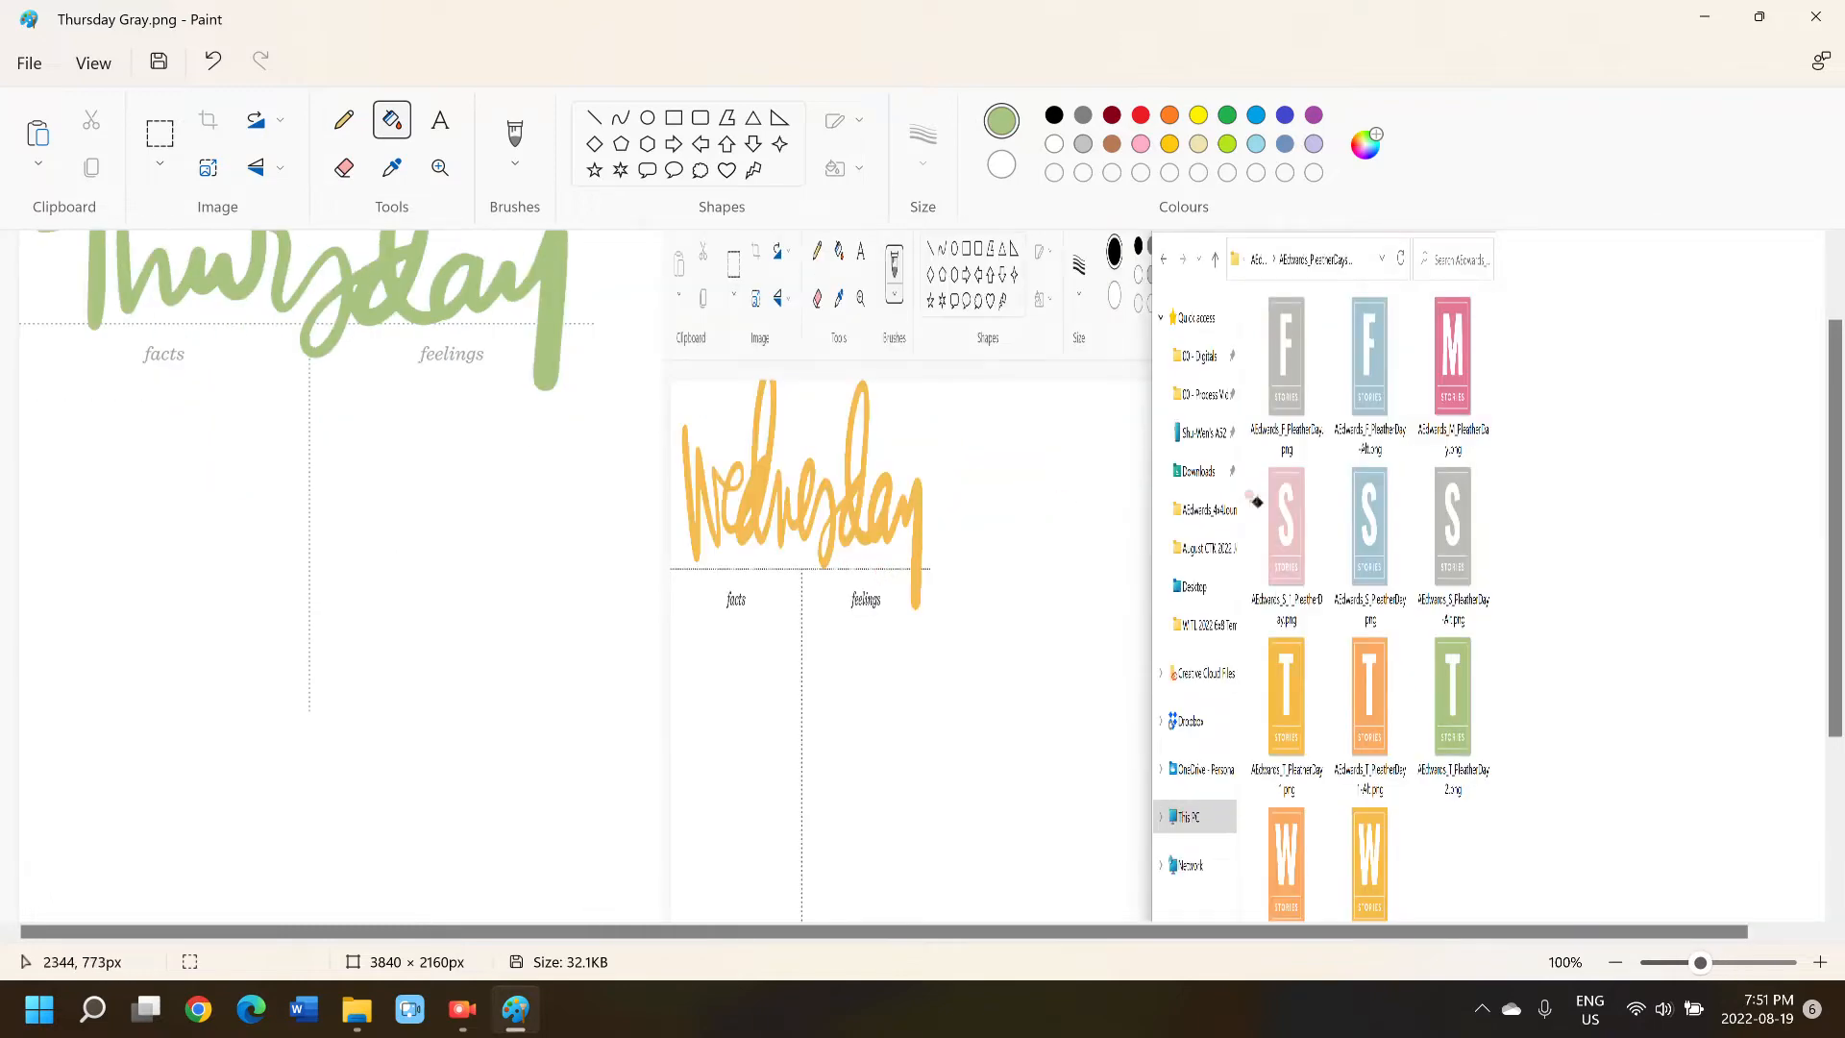
scroll(1292, 526, "down", 1)
scroll(1287, 524, "up", 2)
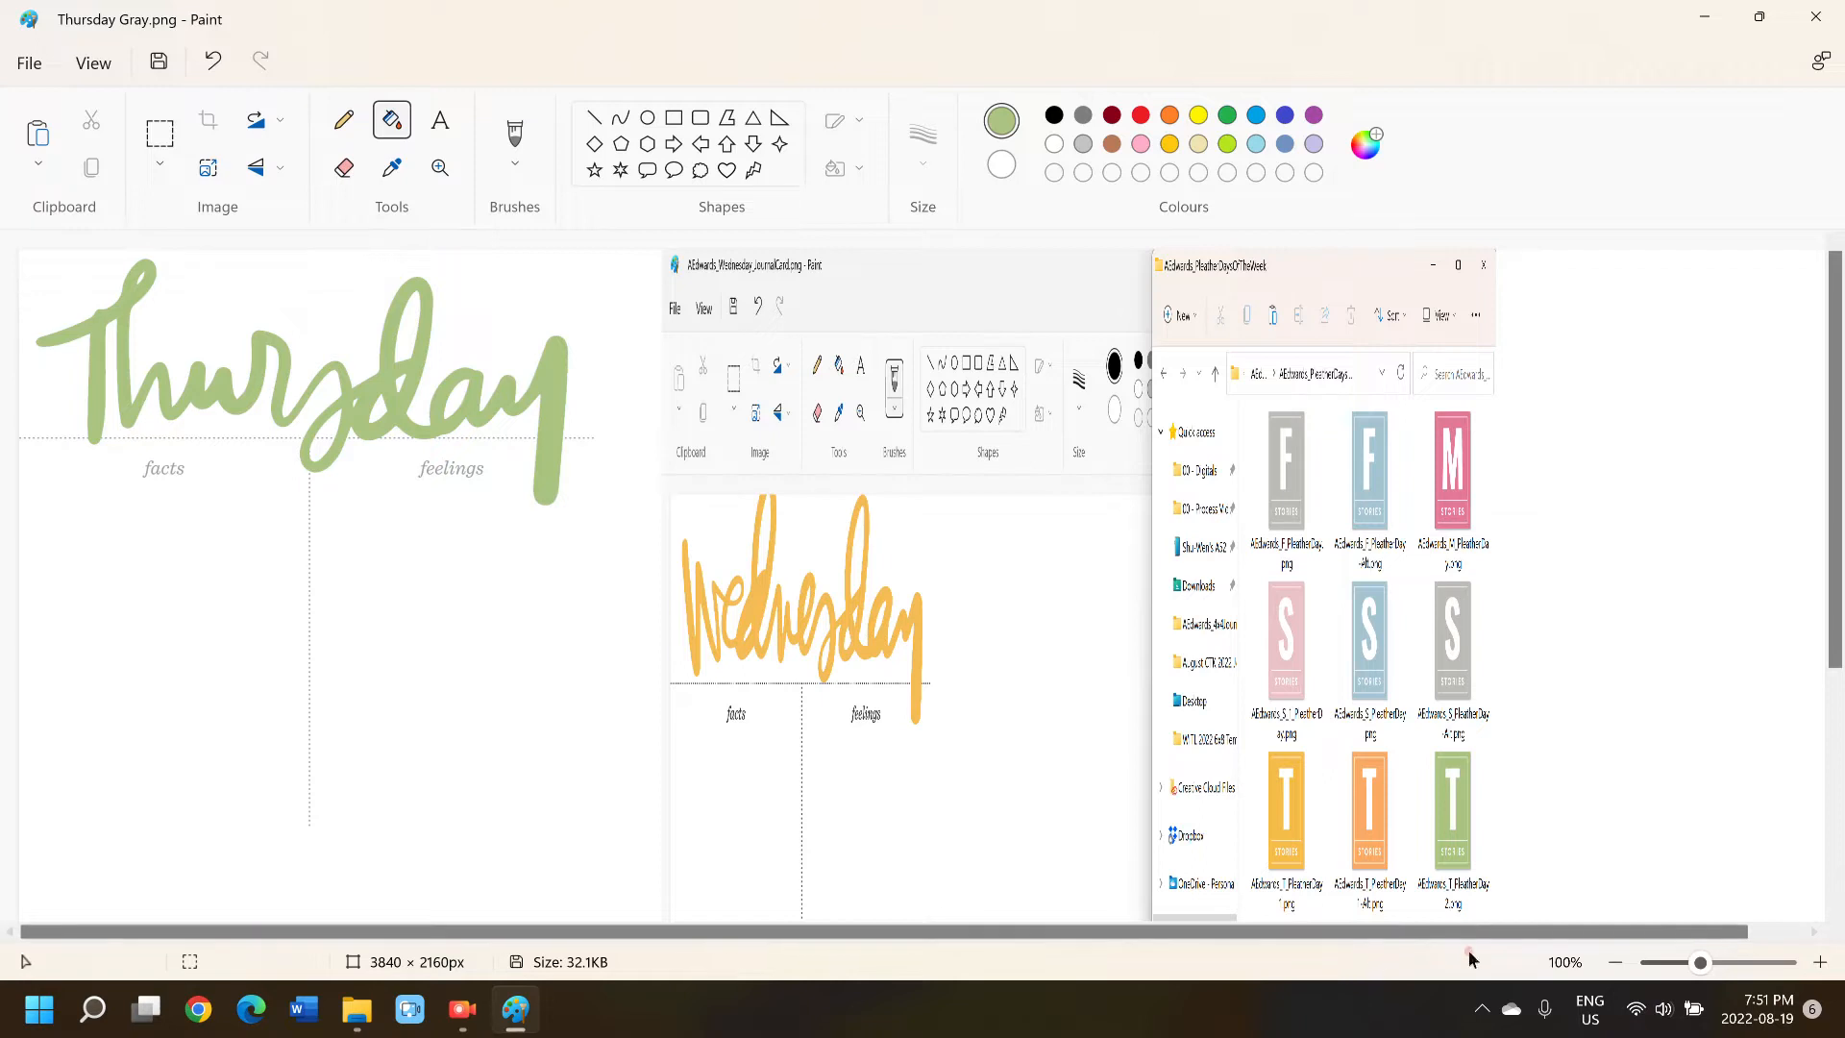
left_click_drag(1699, 932, 1756, 932)
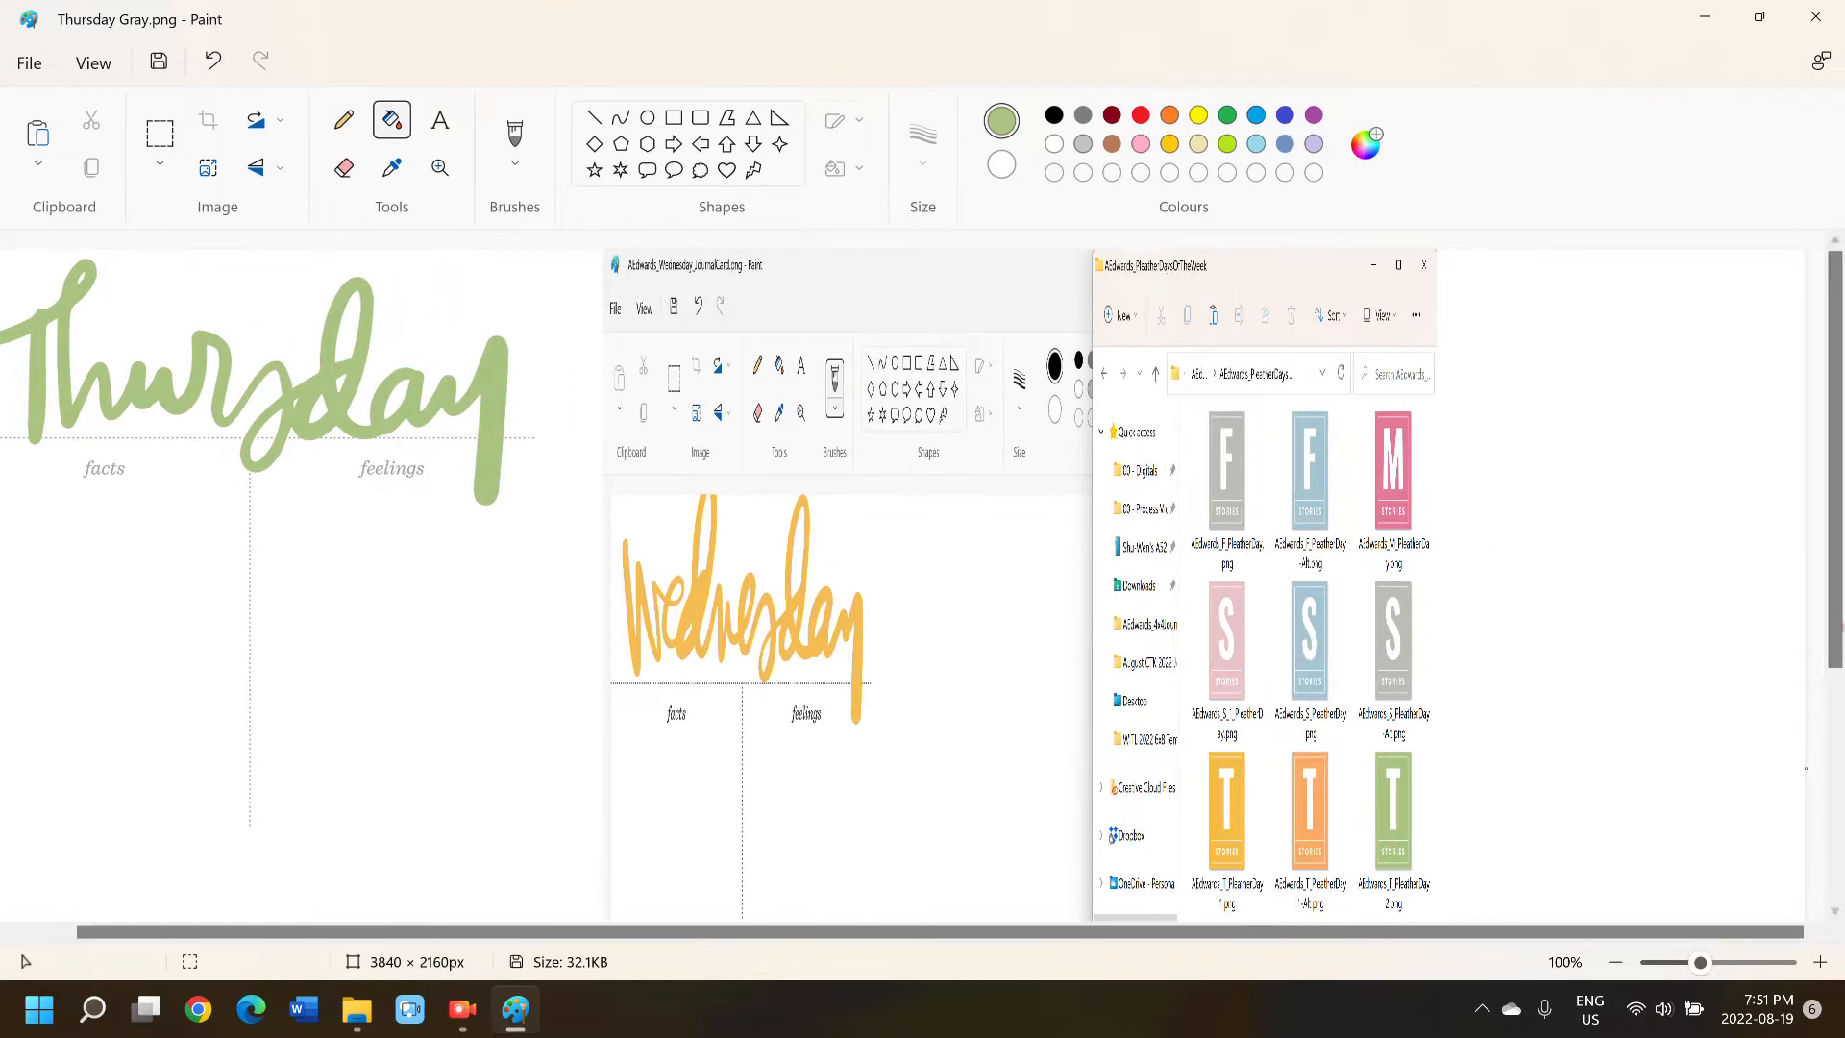
left_click_drag(1805, 765, 534, 782)
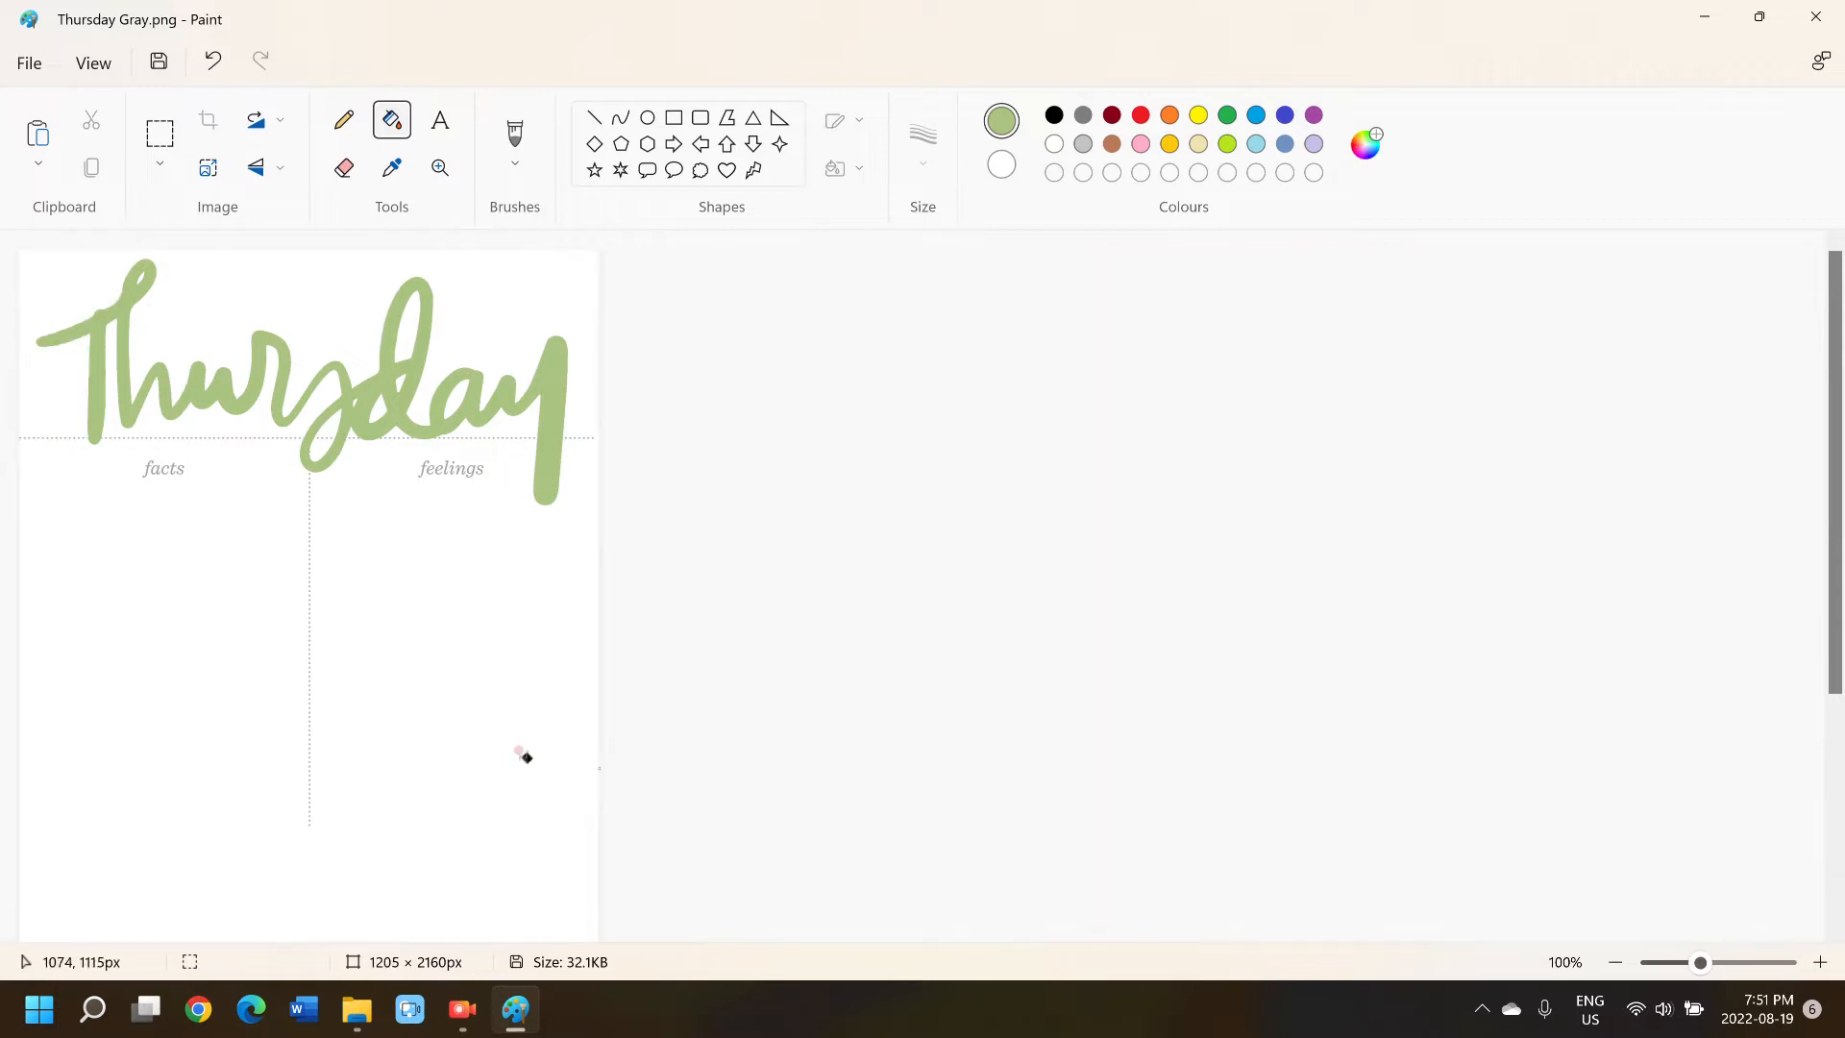
- Delete the "facts" and "feelings" labels below the dotted horizontal line of the Thursday card
scroll(207, 595, "up", 5)
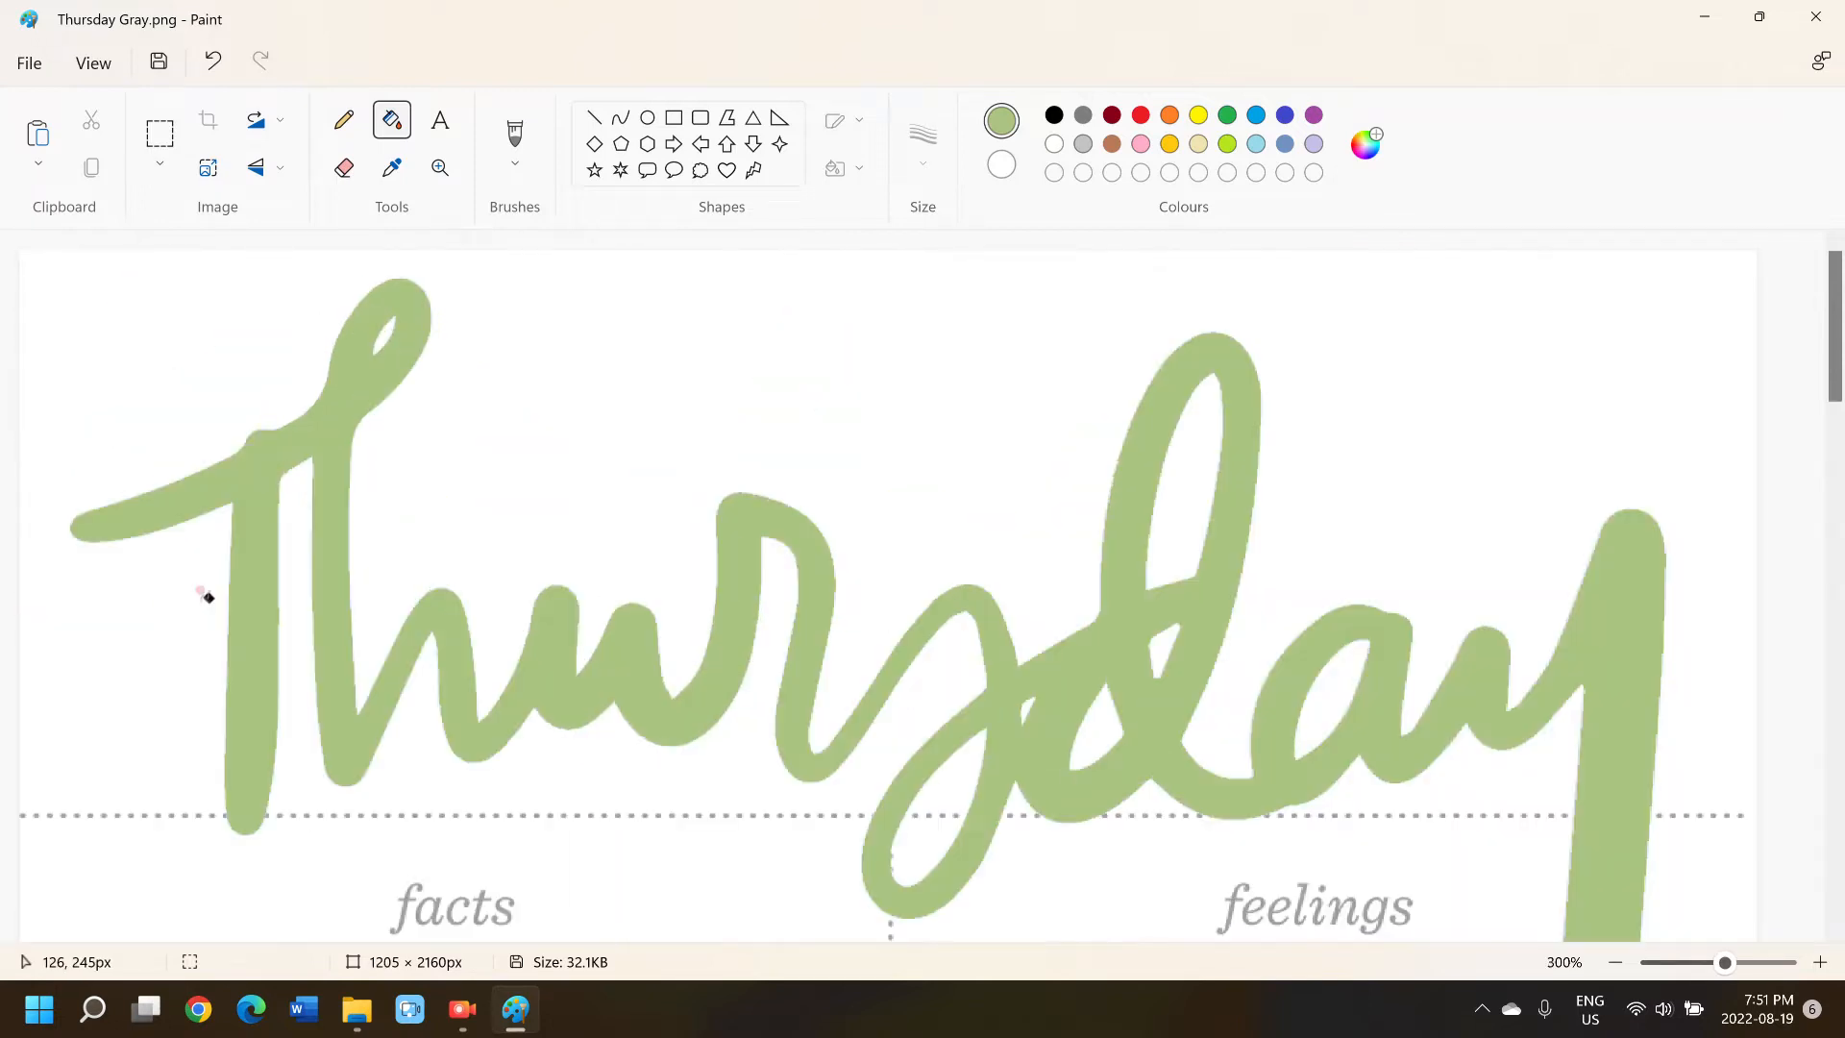
scroll(174, 636, "down", 3)
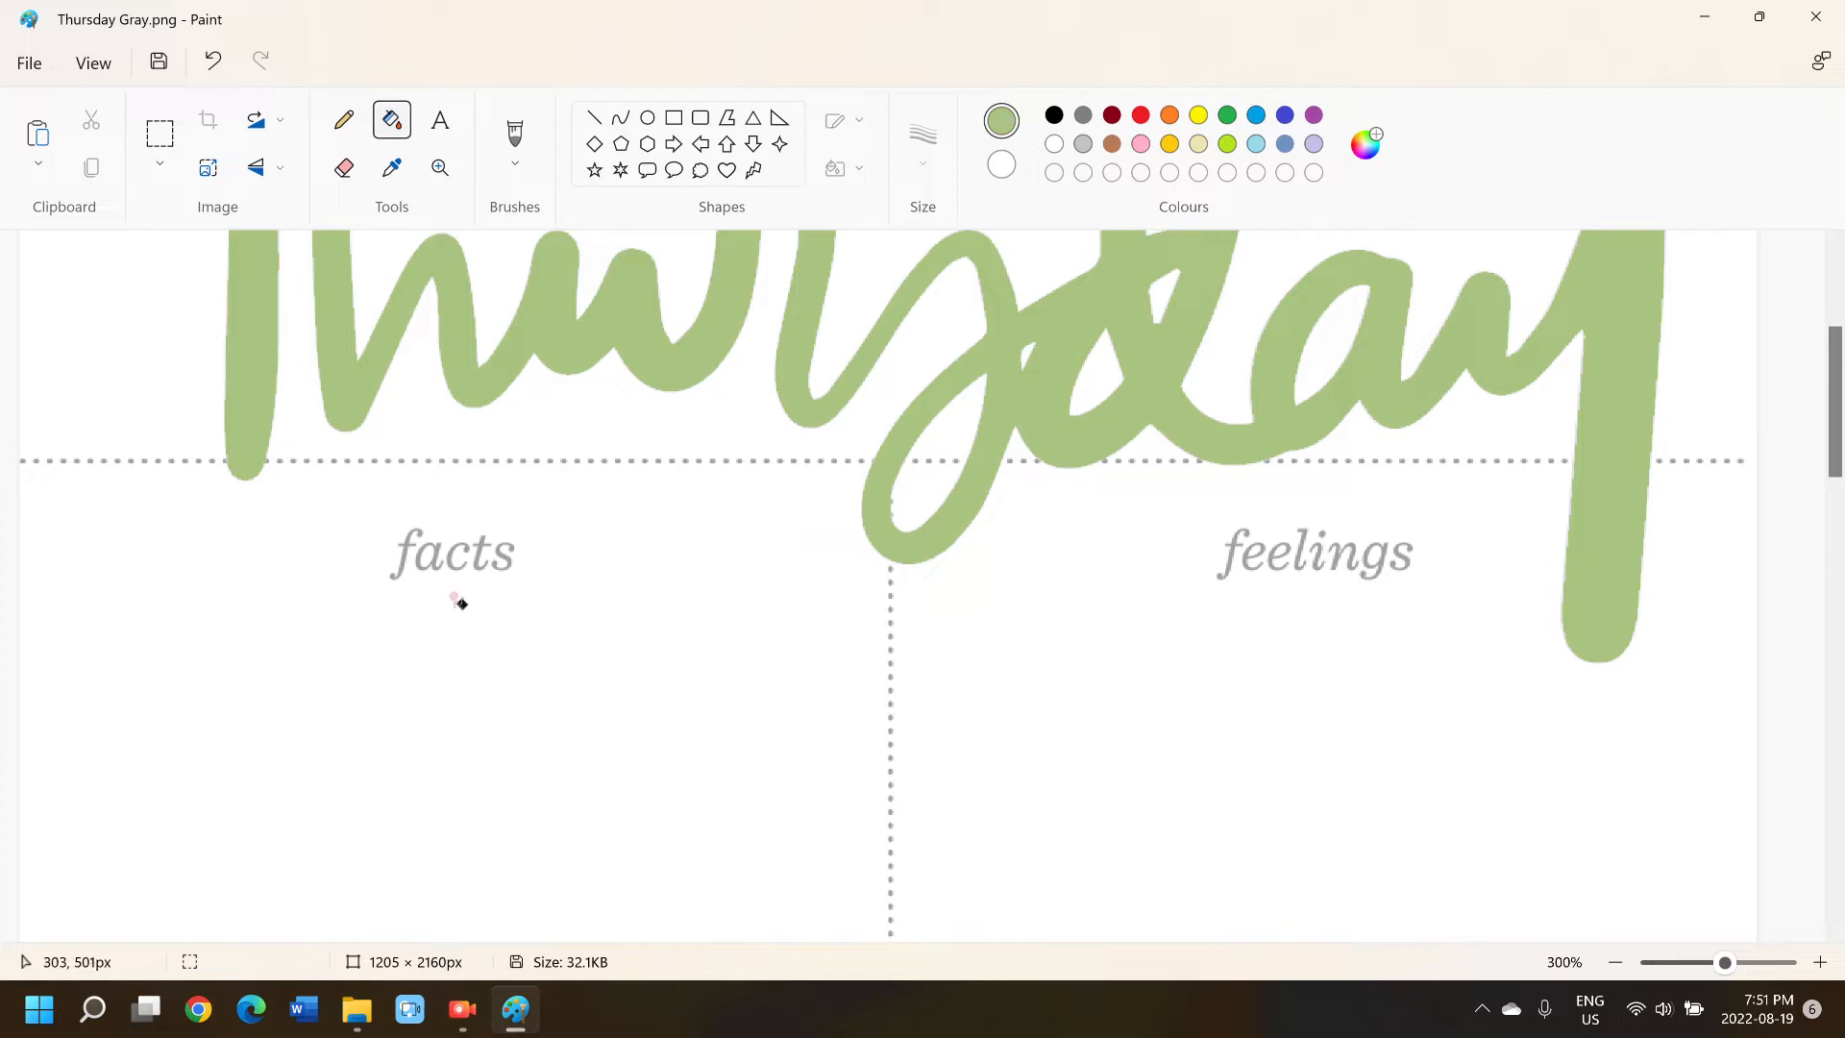
left_click(156, 135)
left_click_drag(357, 497, 600, 663)
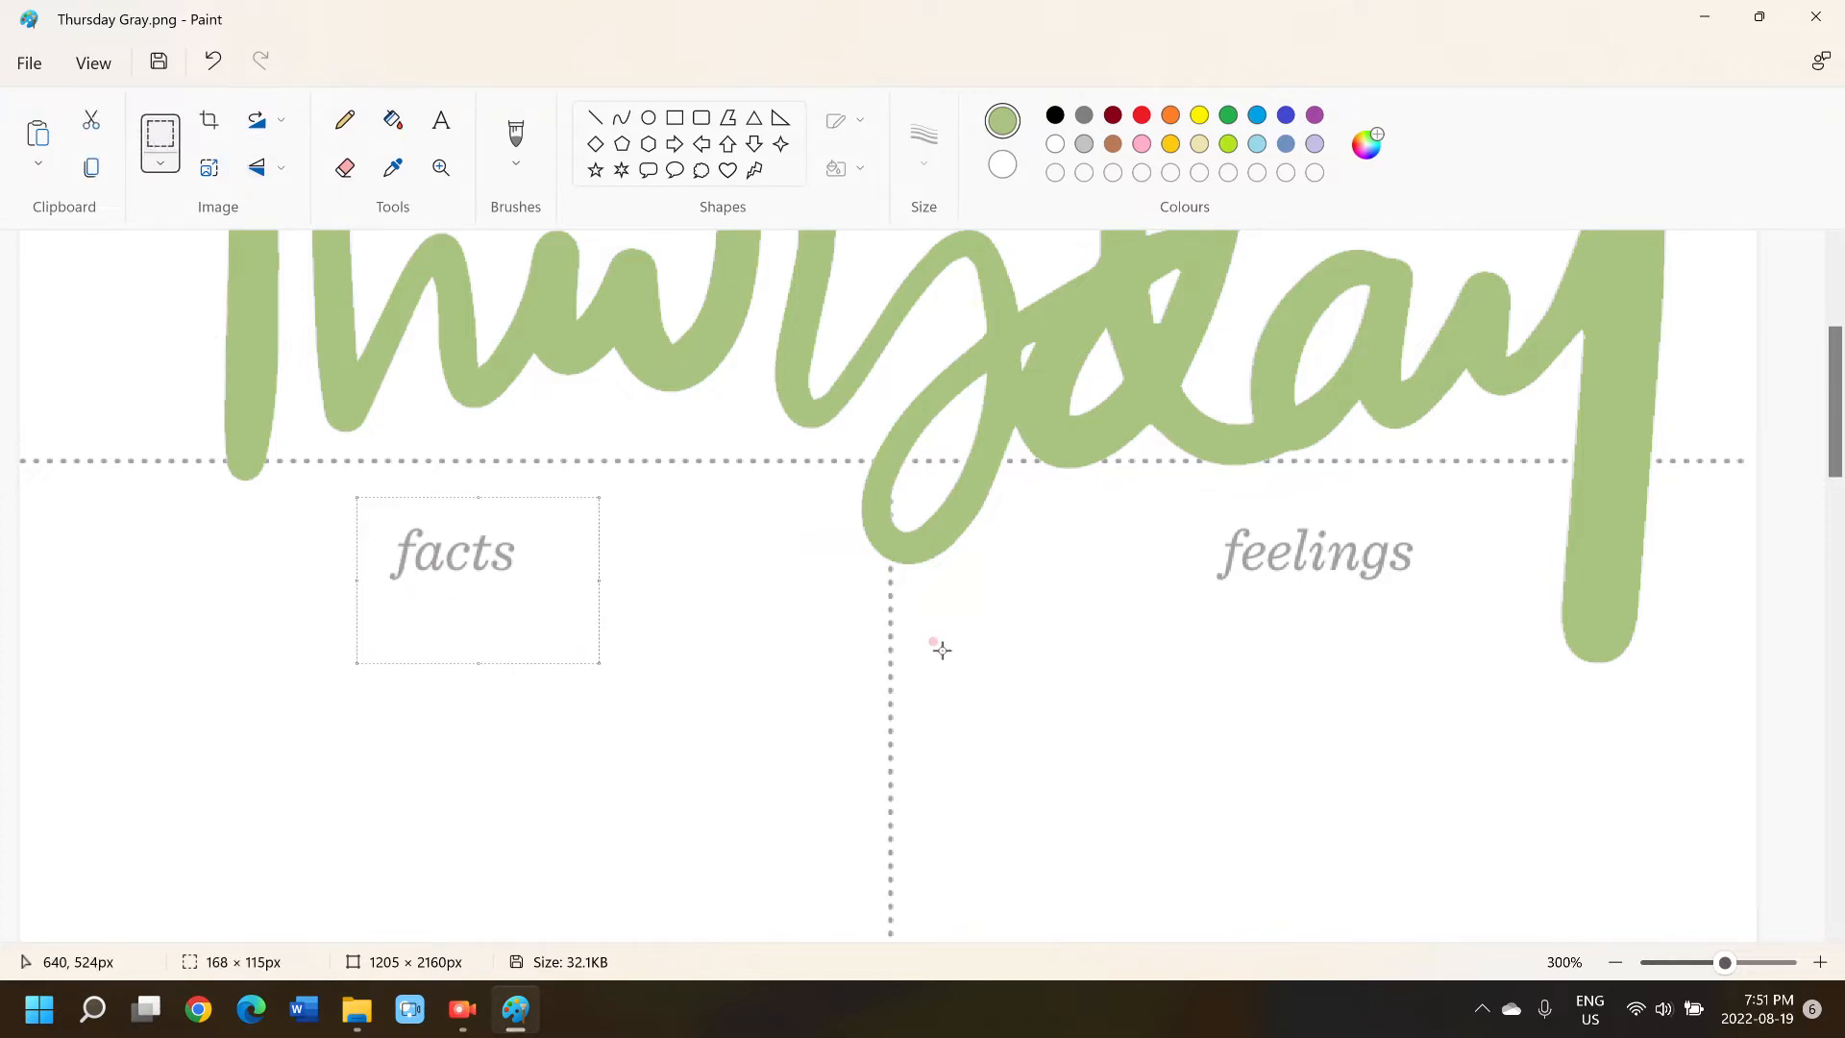
key("Delete")
left_click_drag(1207, 500, 1429, 605)
key("Delete")
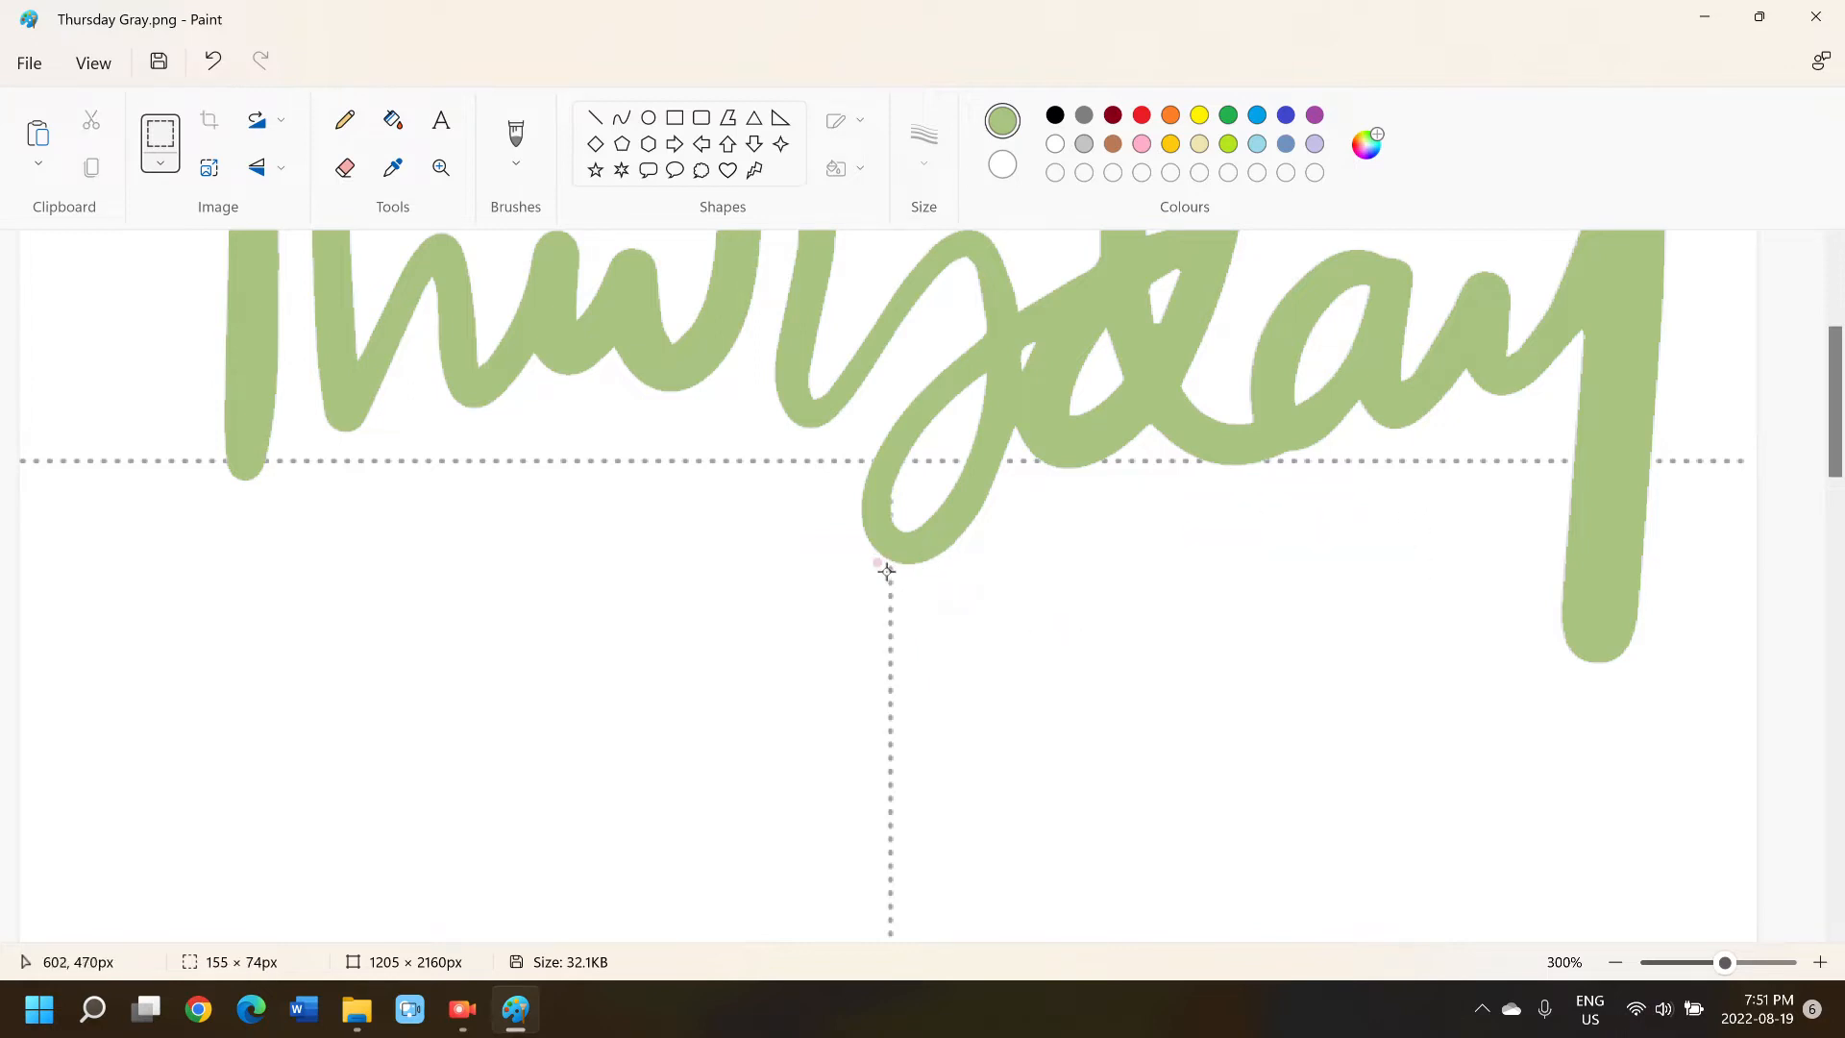
- Delete the vertical dotted divider below the Thursday lettering and erase its leftover dot
mouse_move(878, 574)
left_mouse_down()
mouse_move(918, 638)
mouse_move(947, 848)
mouse_move(932, 896)
mouse_move(925, 461)
left_mouse_up()
key("Delete")
scroll(972, 534, "up", 15)
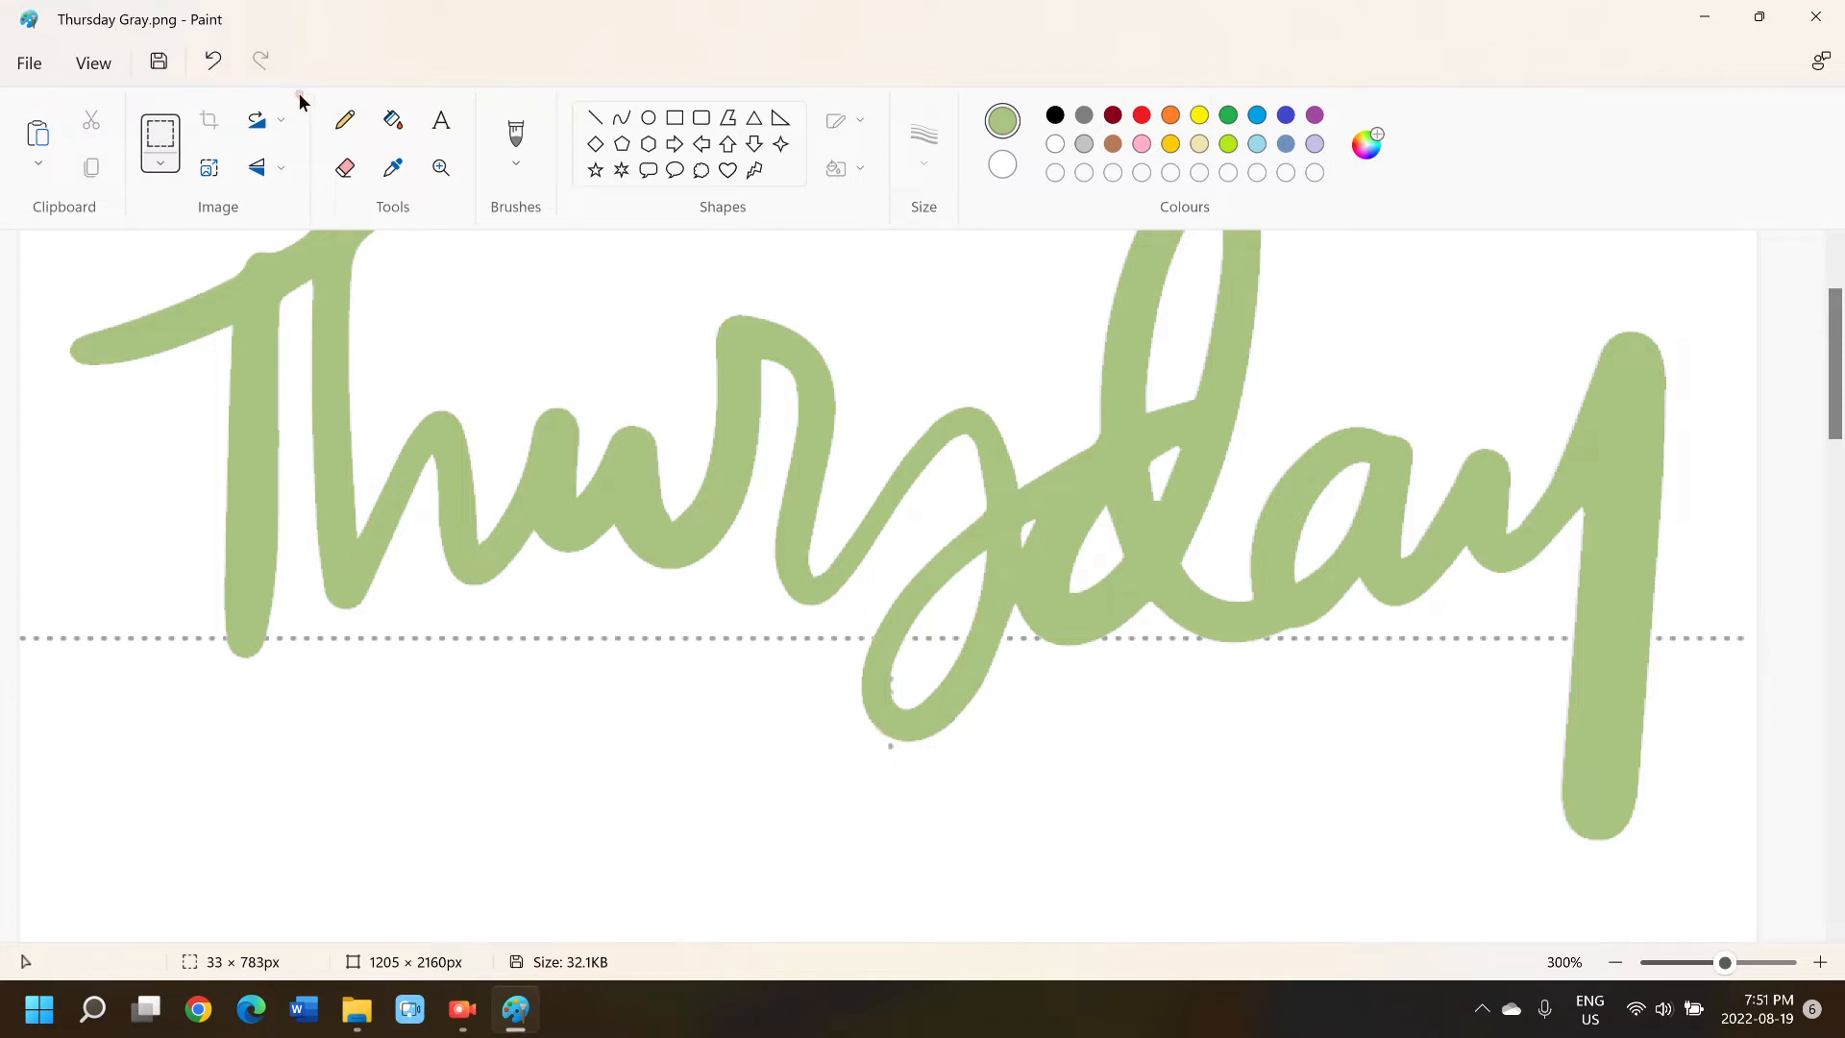
left_click(362, 170)
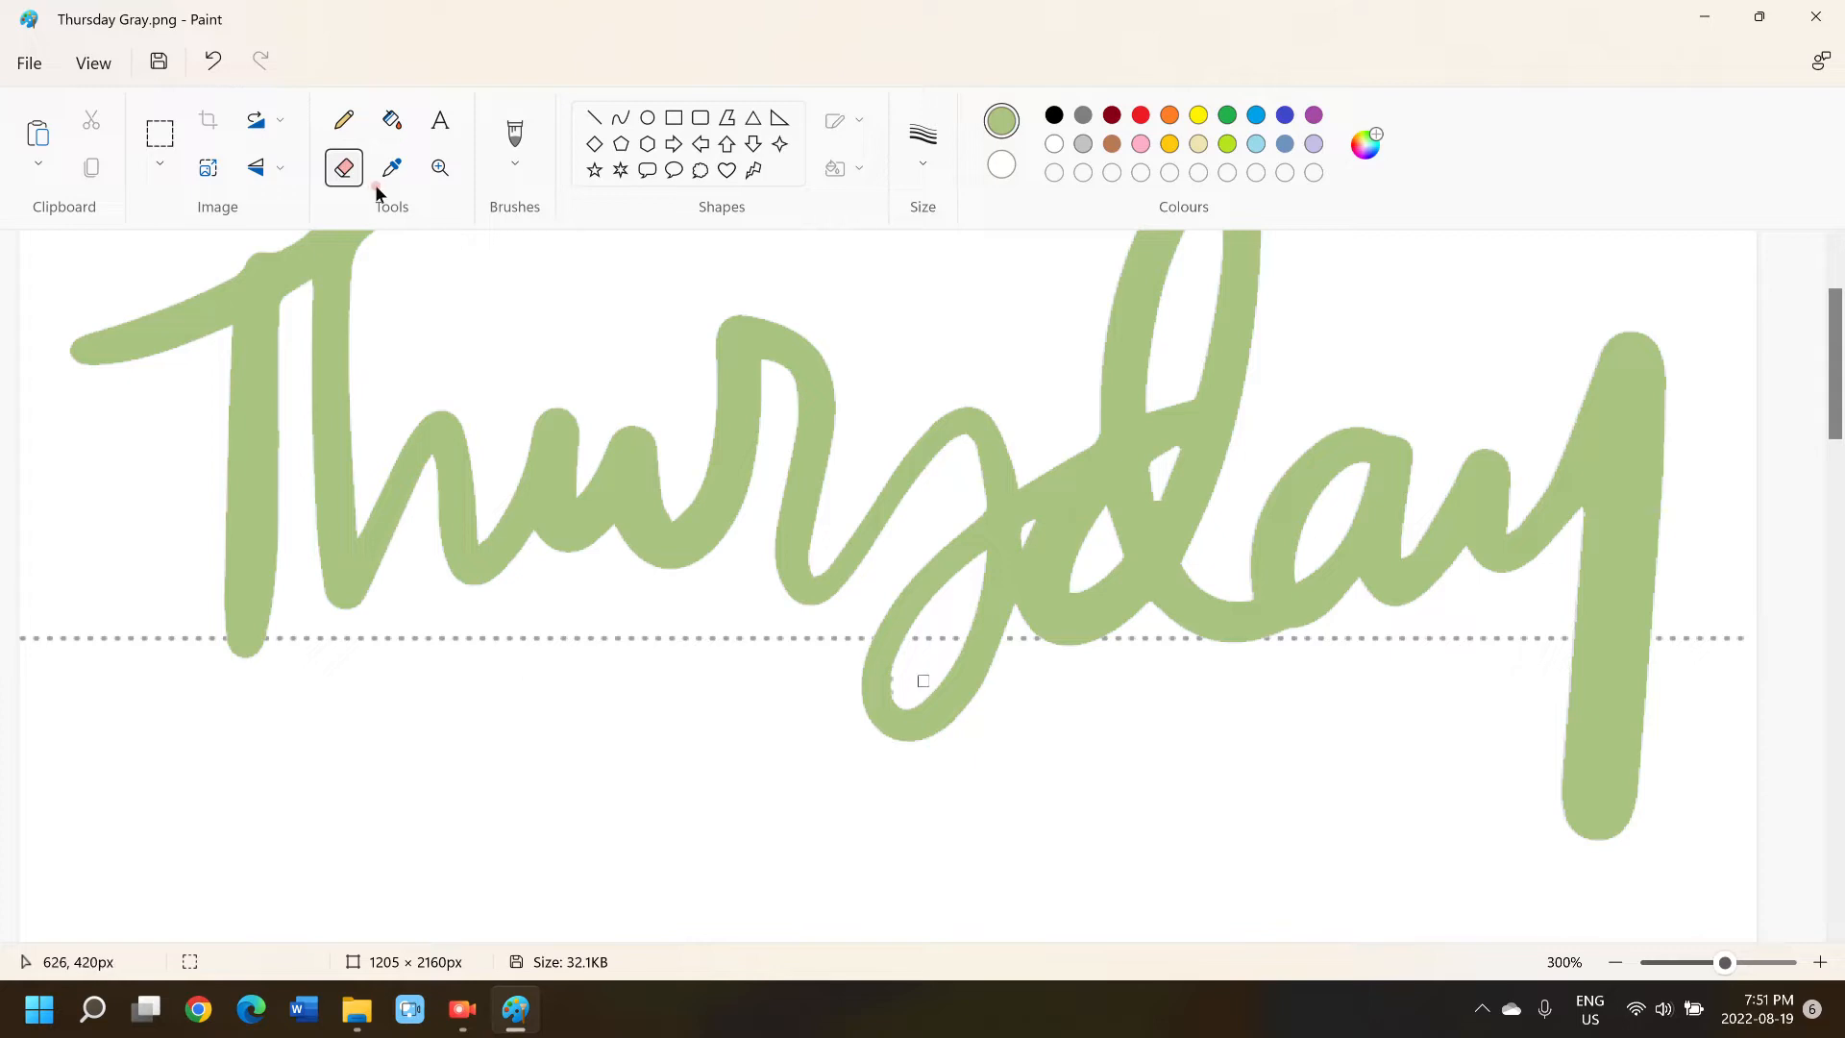
- Clean up the rough inner edge of the lower loop of the "s" with a white pencil
scroll(900, 683, "up", 1, "ctrl")
scroll(1165, 708, "down", 3)
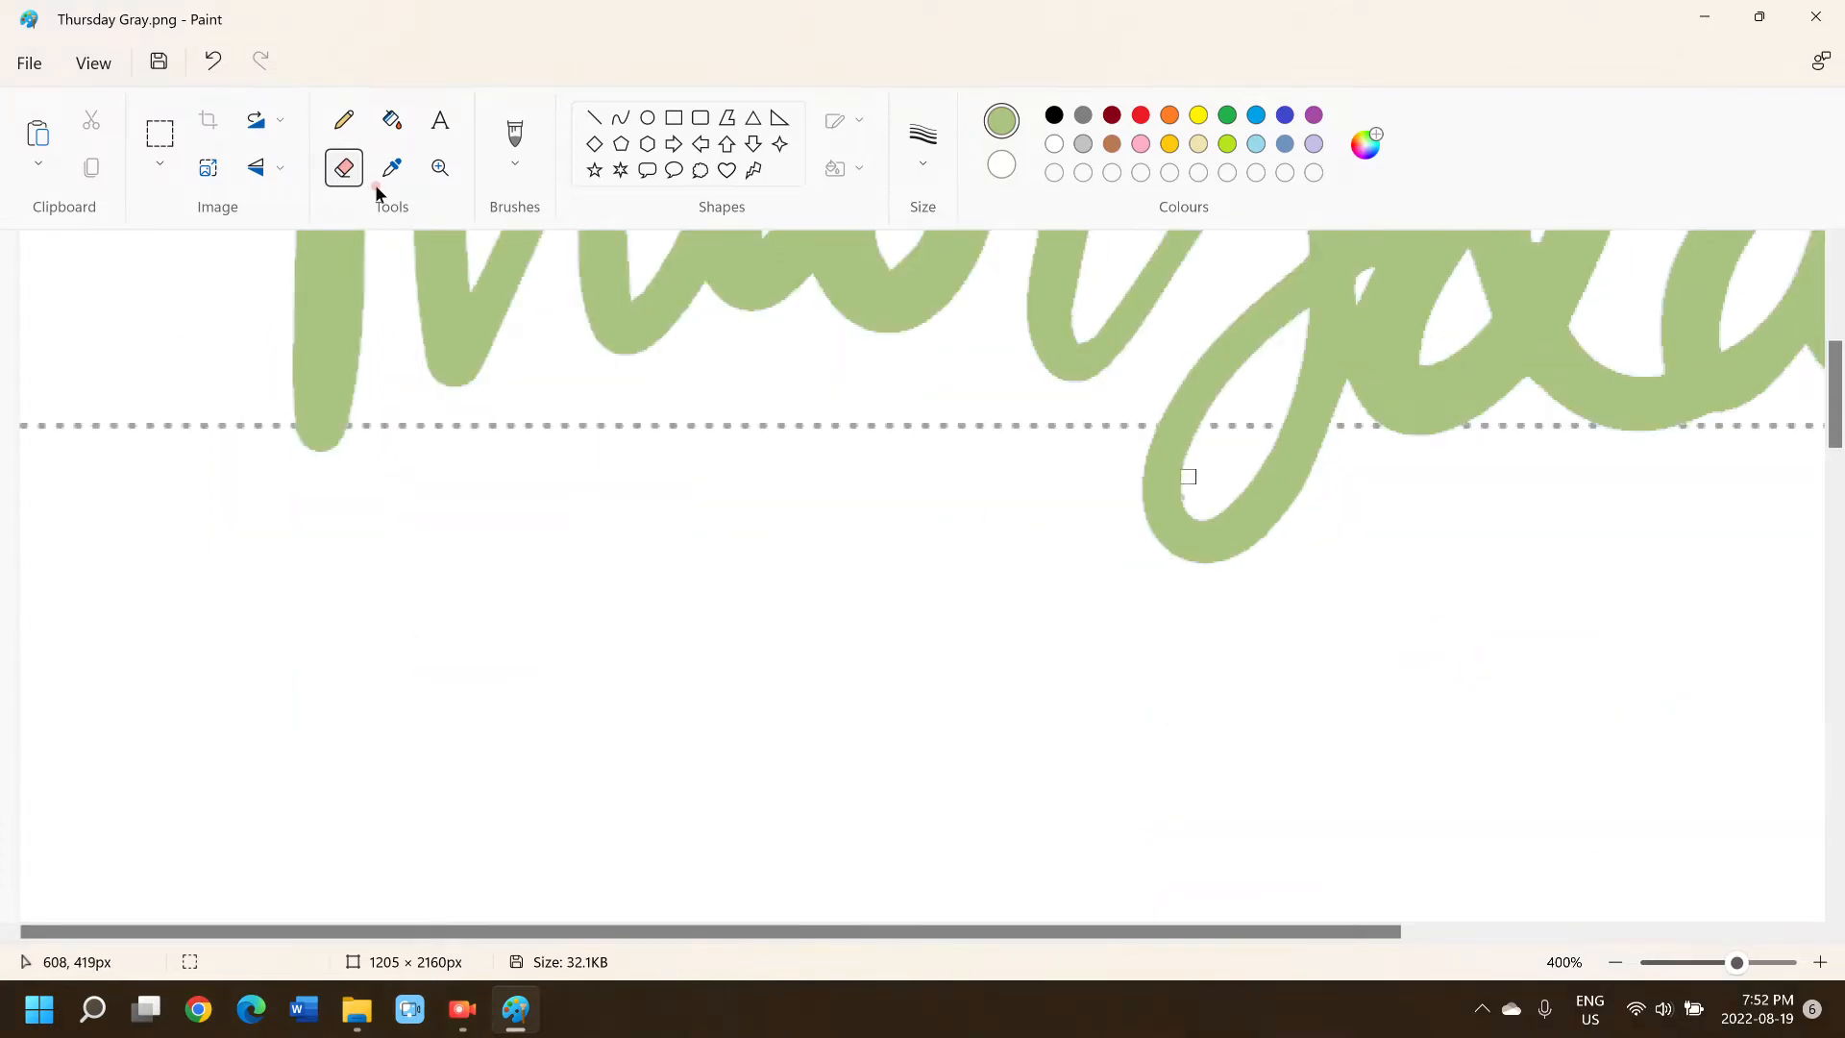
left_click(343, 120)
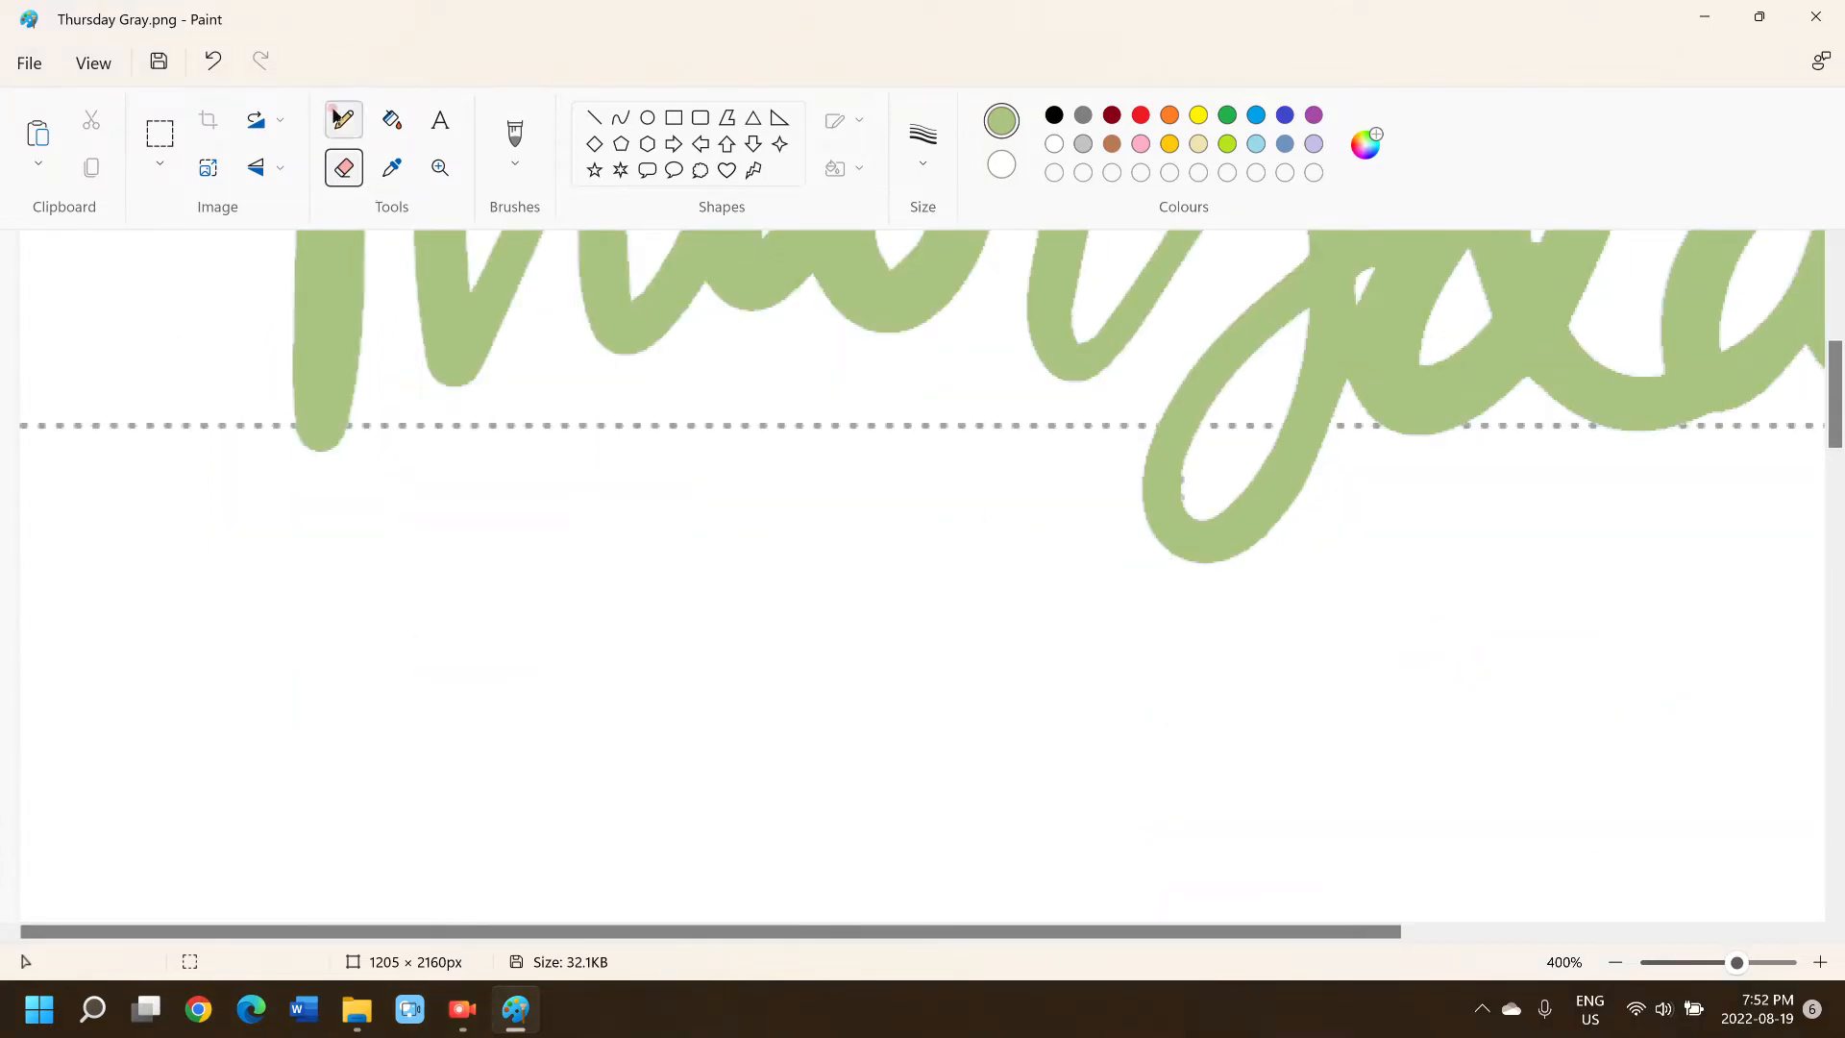
left_click(1001, 164)
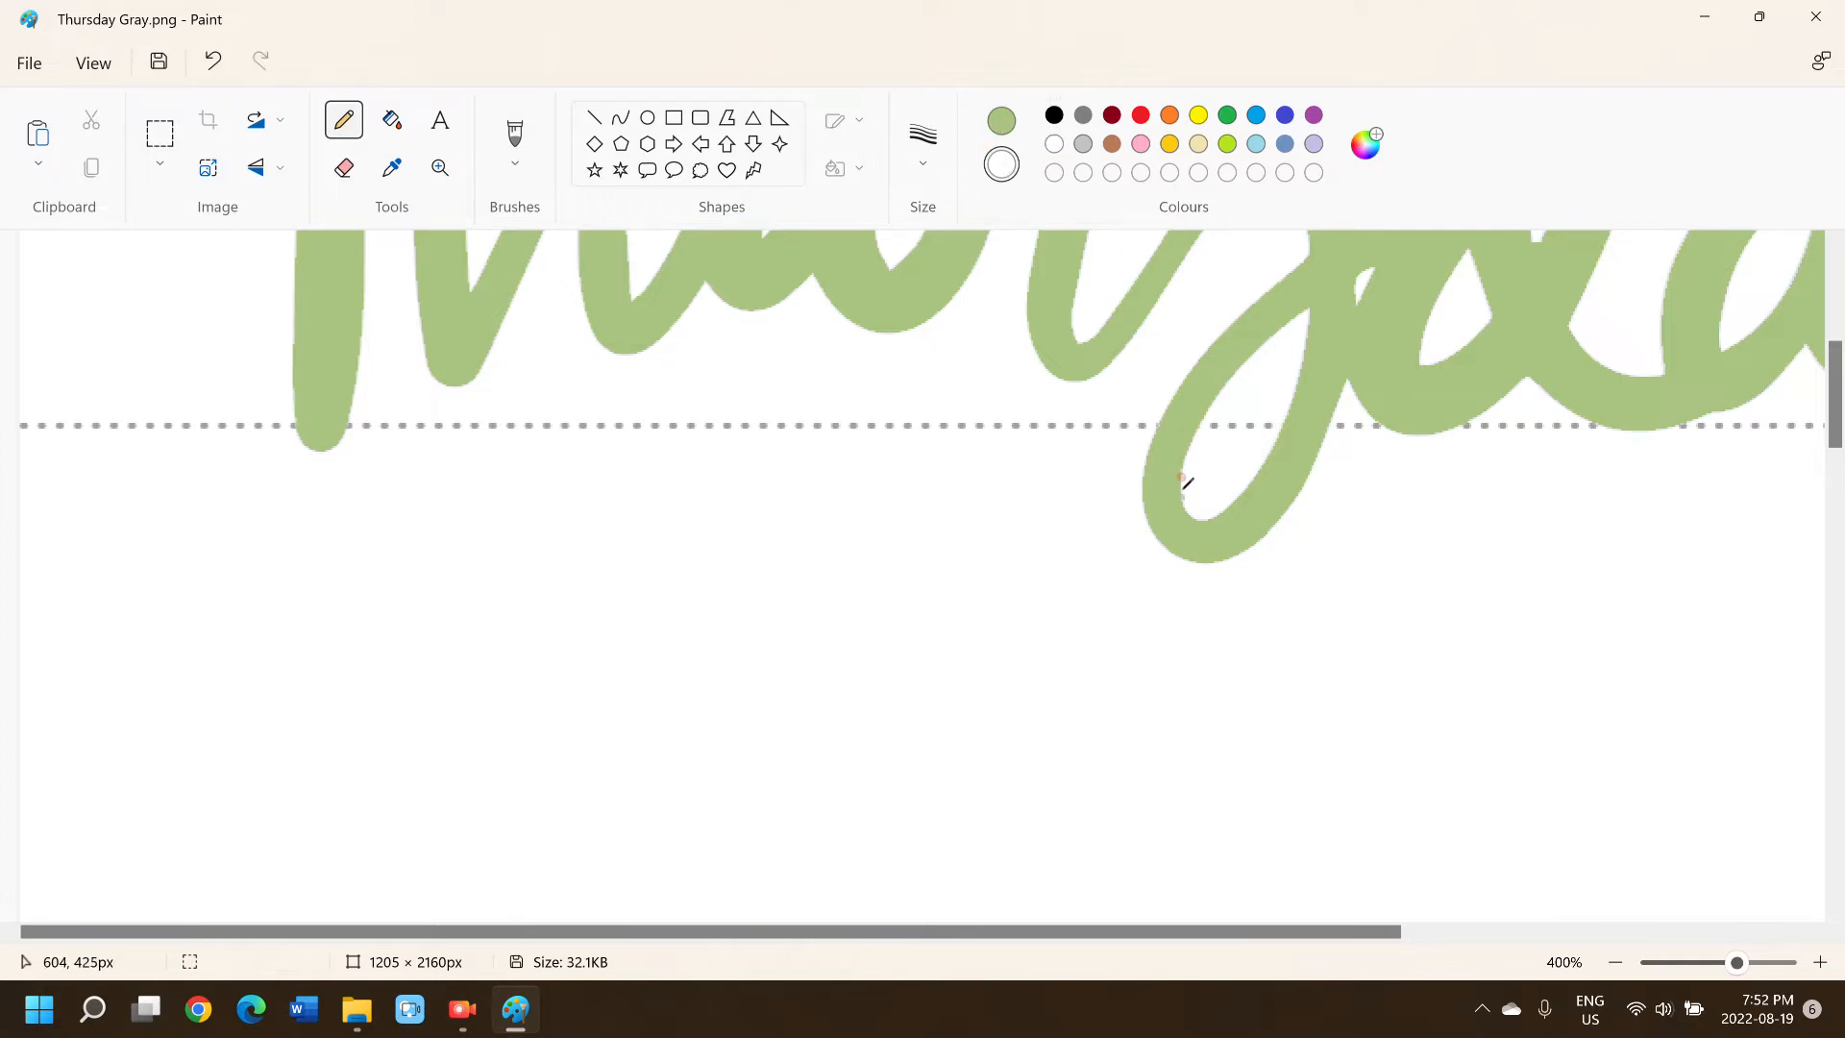
scroll(276, 342, "down", 3, "ctrl")
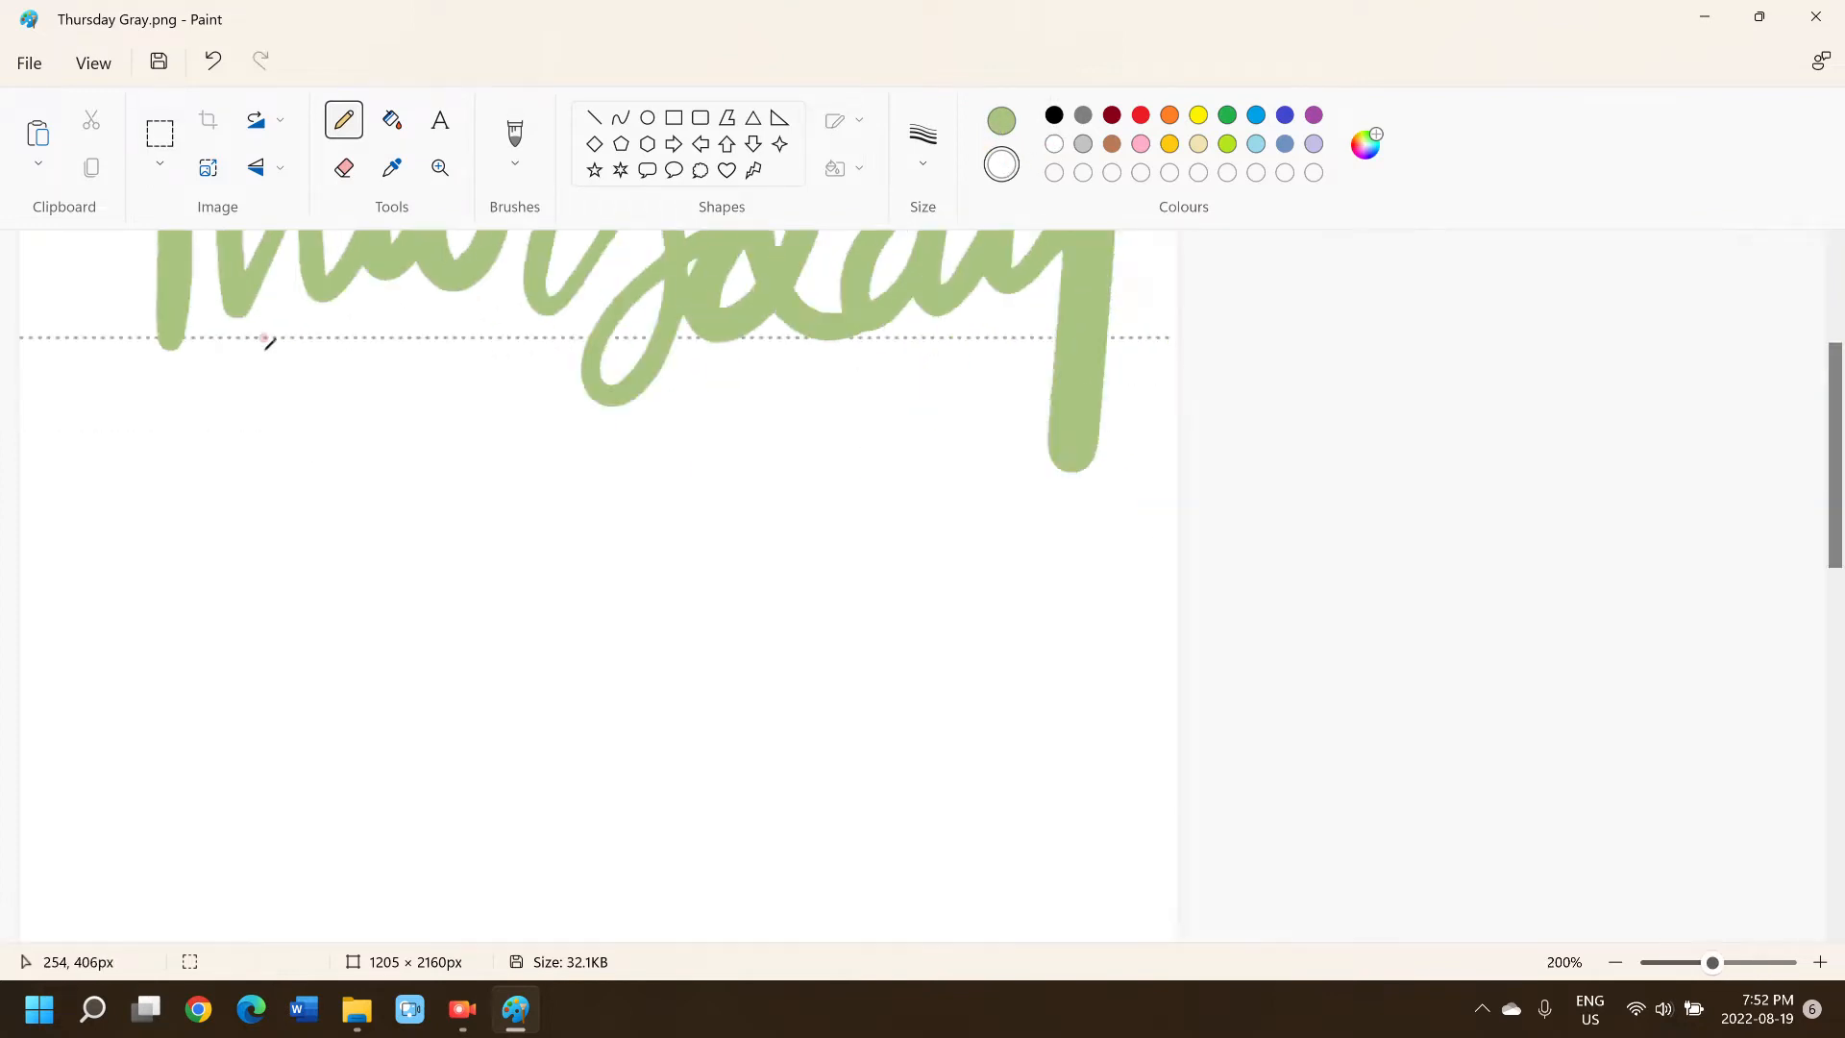
scroll(176, 383, "up", 1, "ctrl")
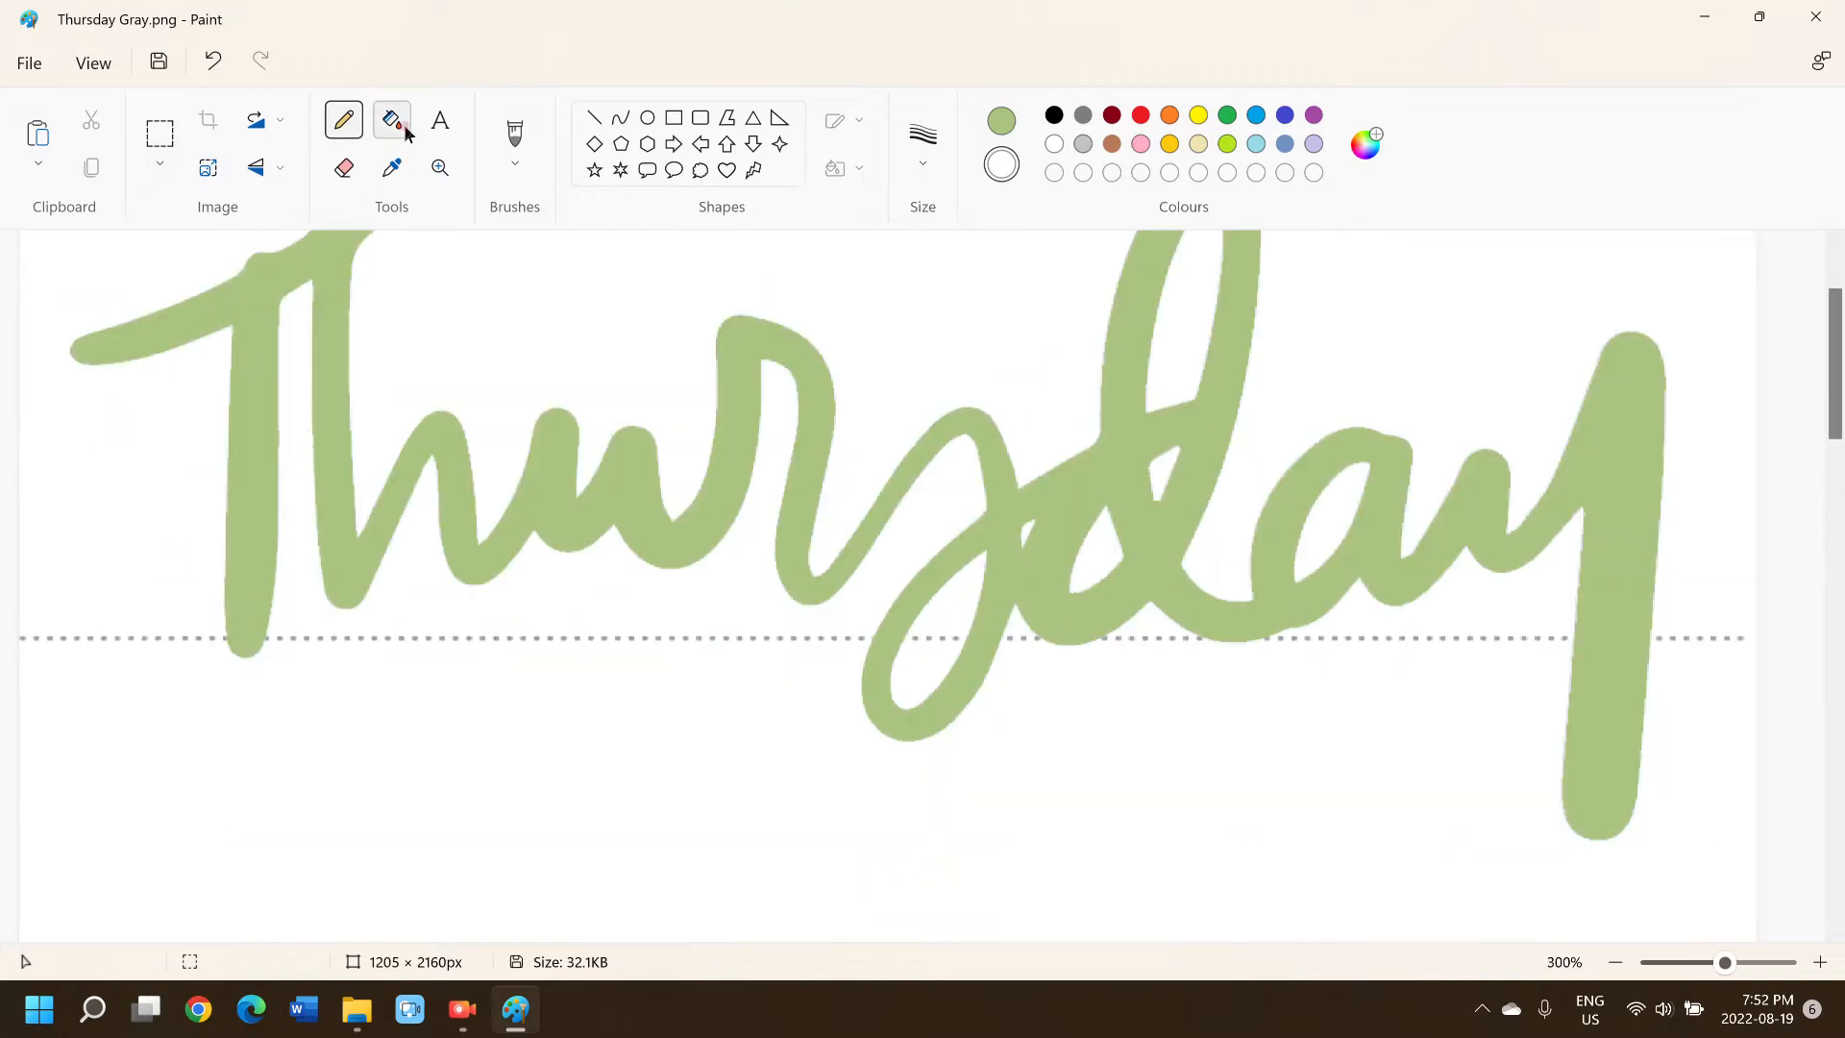
- Look up the edited day cards in the AEdwards_4x4JournalCards folder and return to the Thursday image
mouse_move(357, 1008)
left_click(297, 903)
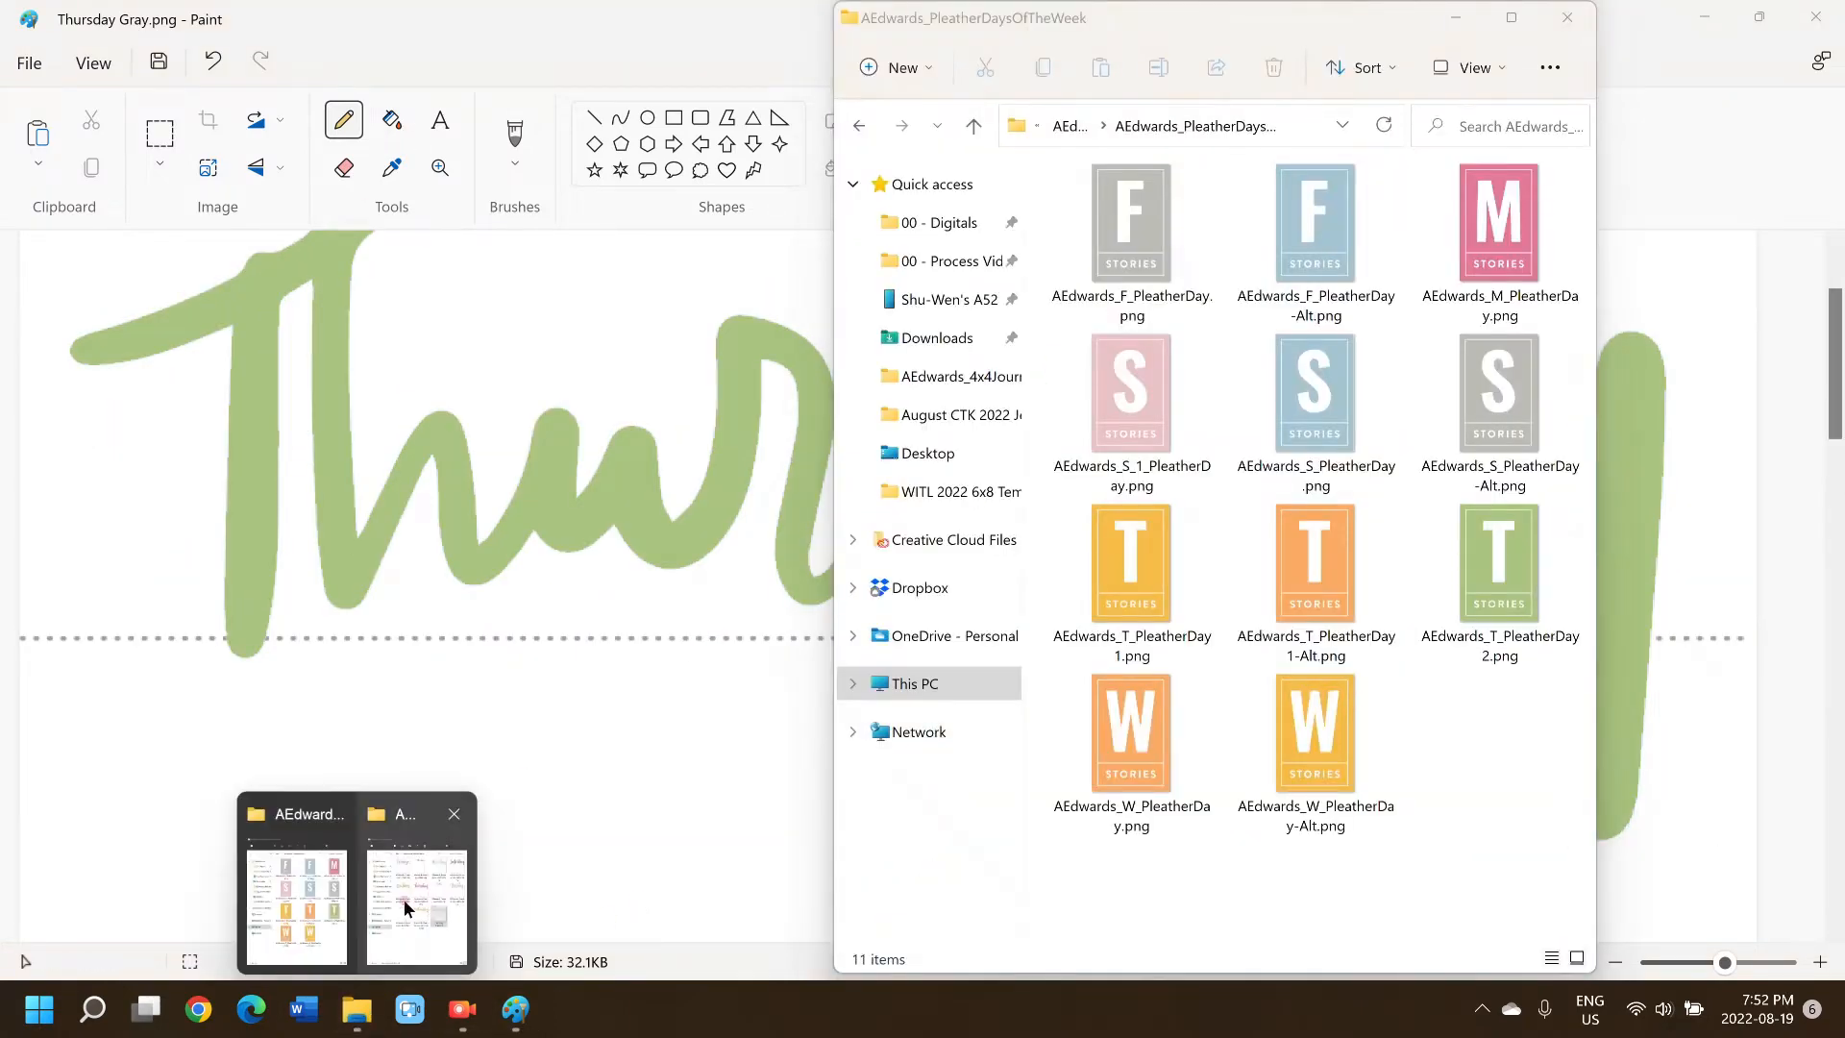
left_click(404, 908)
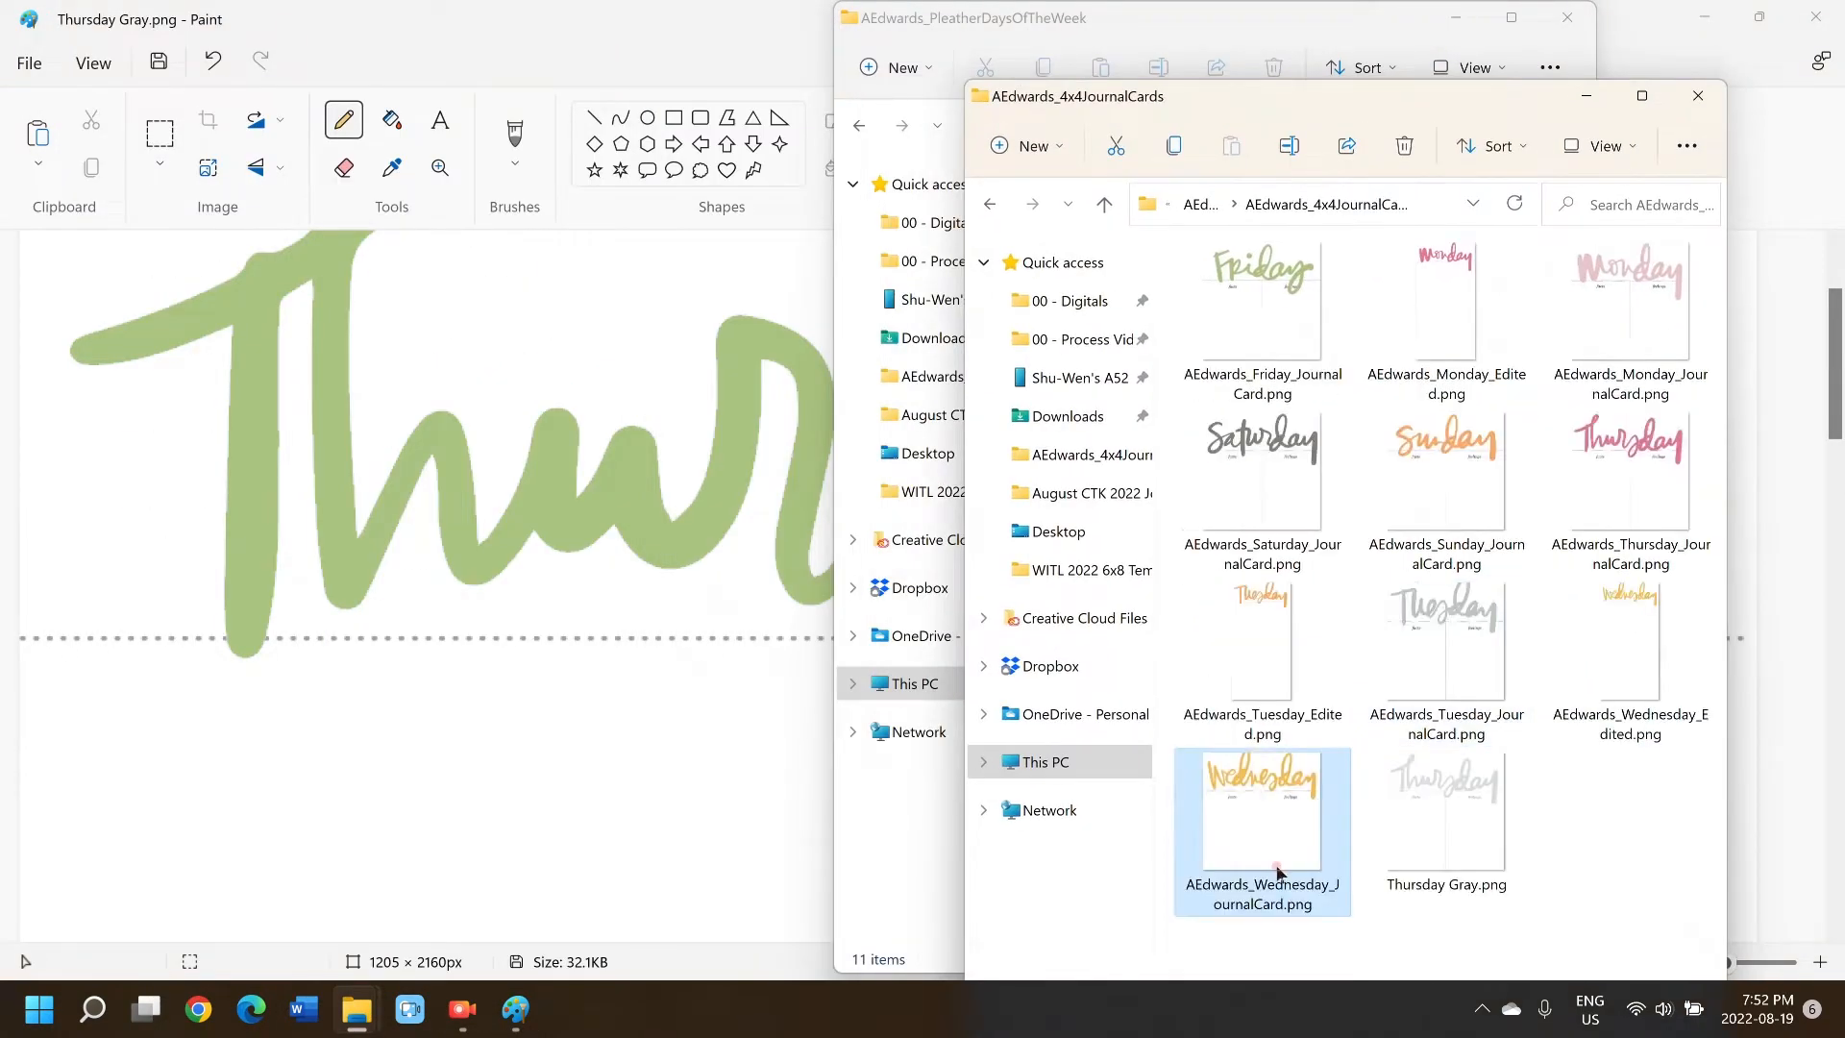
left_click(375, 90)
left_click(392, 119)
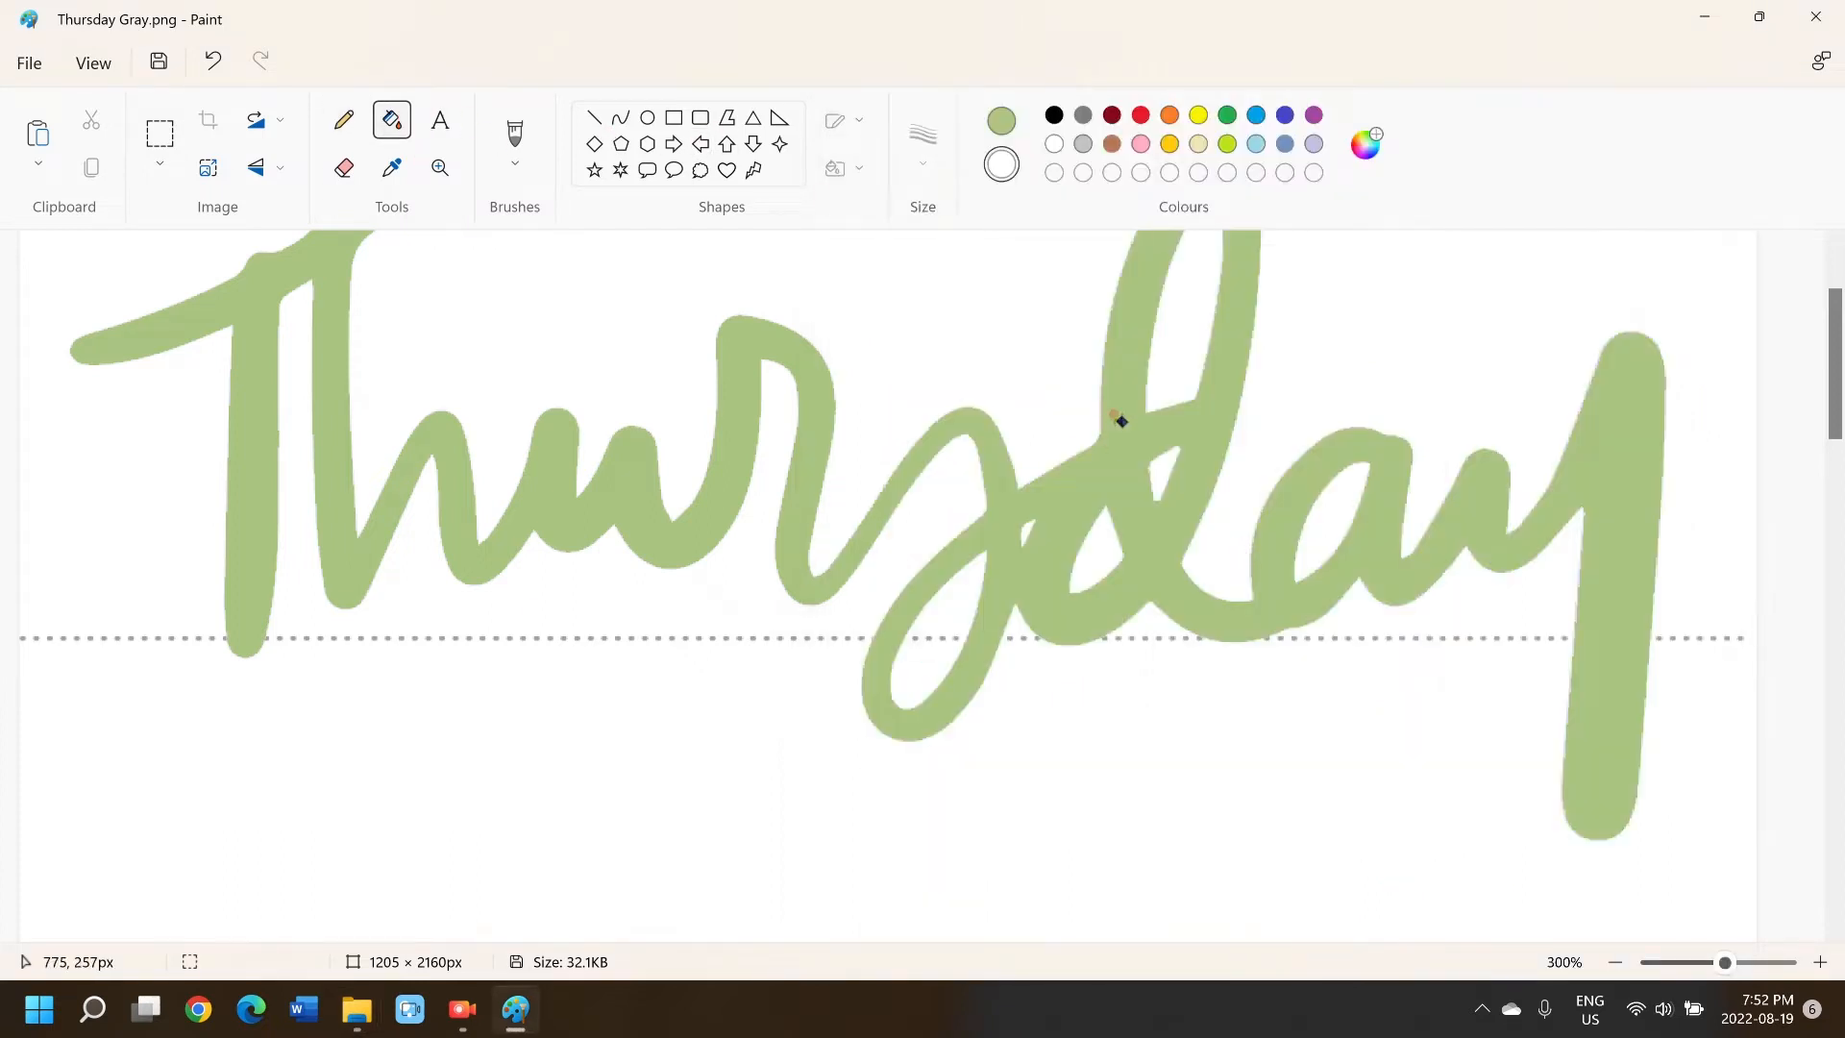
- Resize the Thursday card's canvas to 1200 × 2400 px by extending its height and trimming its width
scroll(252, 920, "down", 5, "ctrl")
left_click_drag(160, 766, 165, 826)
scroll(317, 540, "up", 2, "ctrl")
scroll(1268, 708, "down", 4)
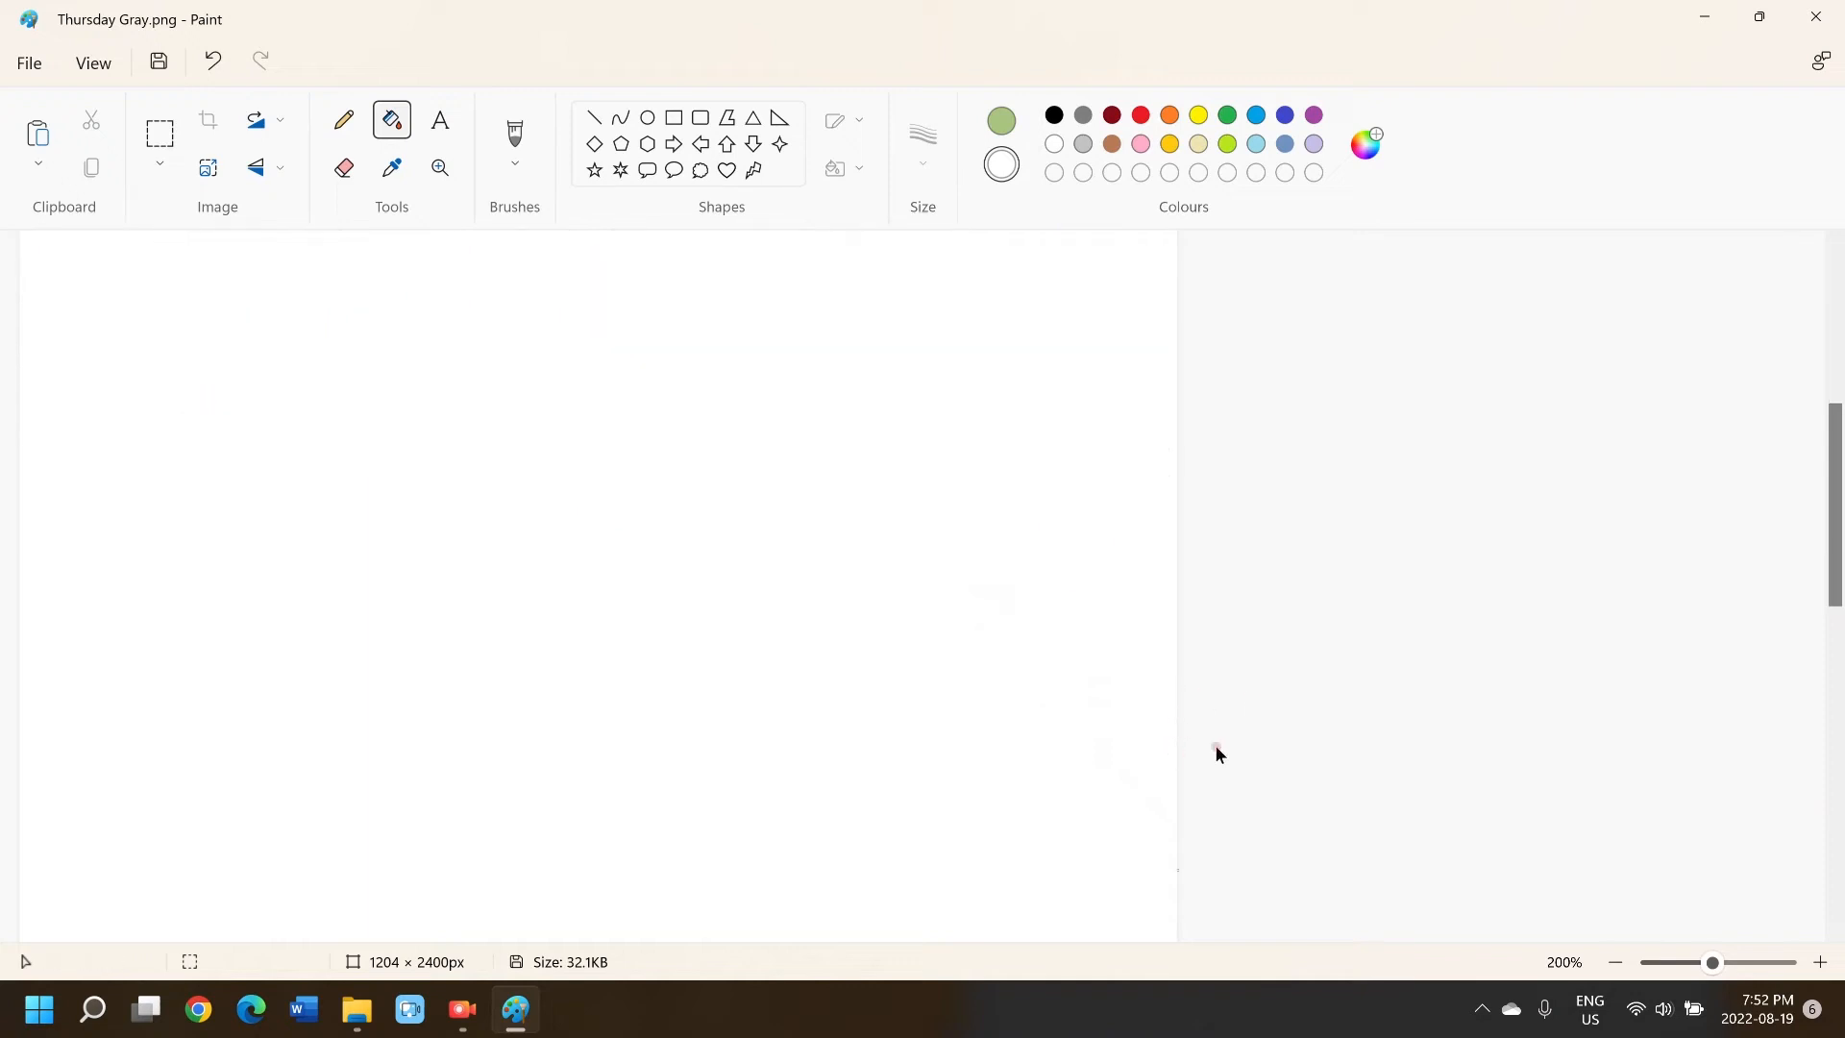
left_click_drag(1177, 695, 1173, 701)
scroll(772, 615, "down", 1, "ctrl")
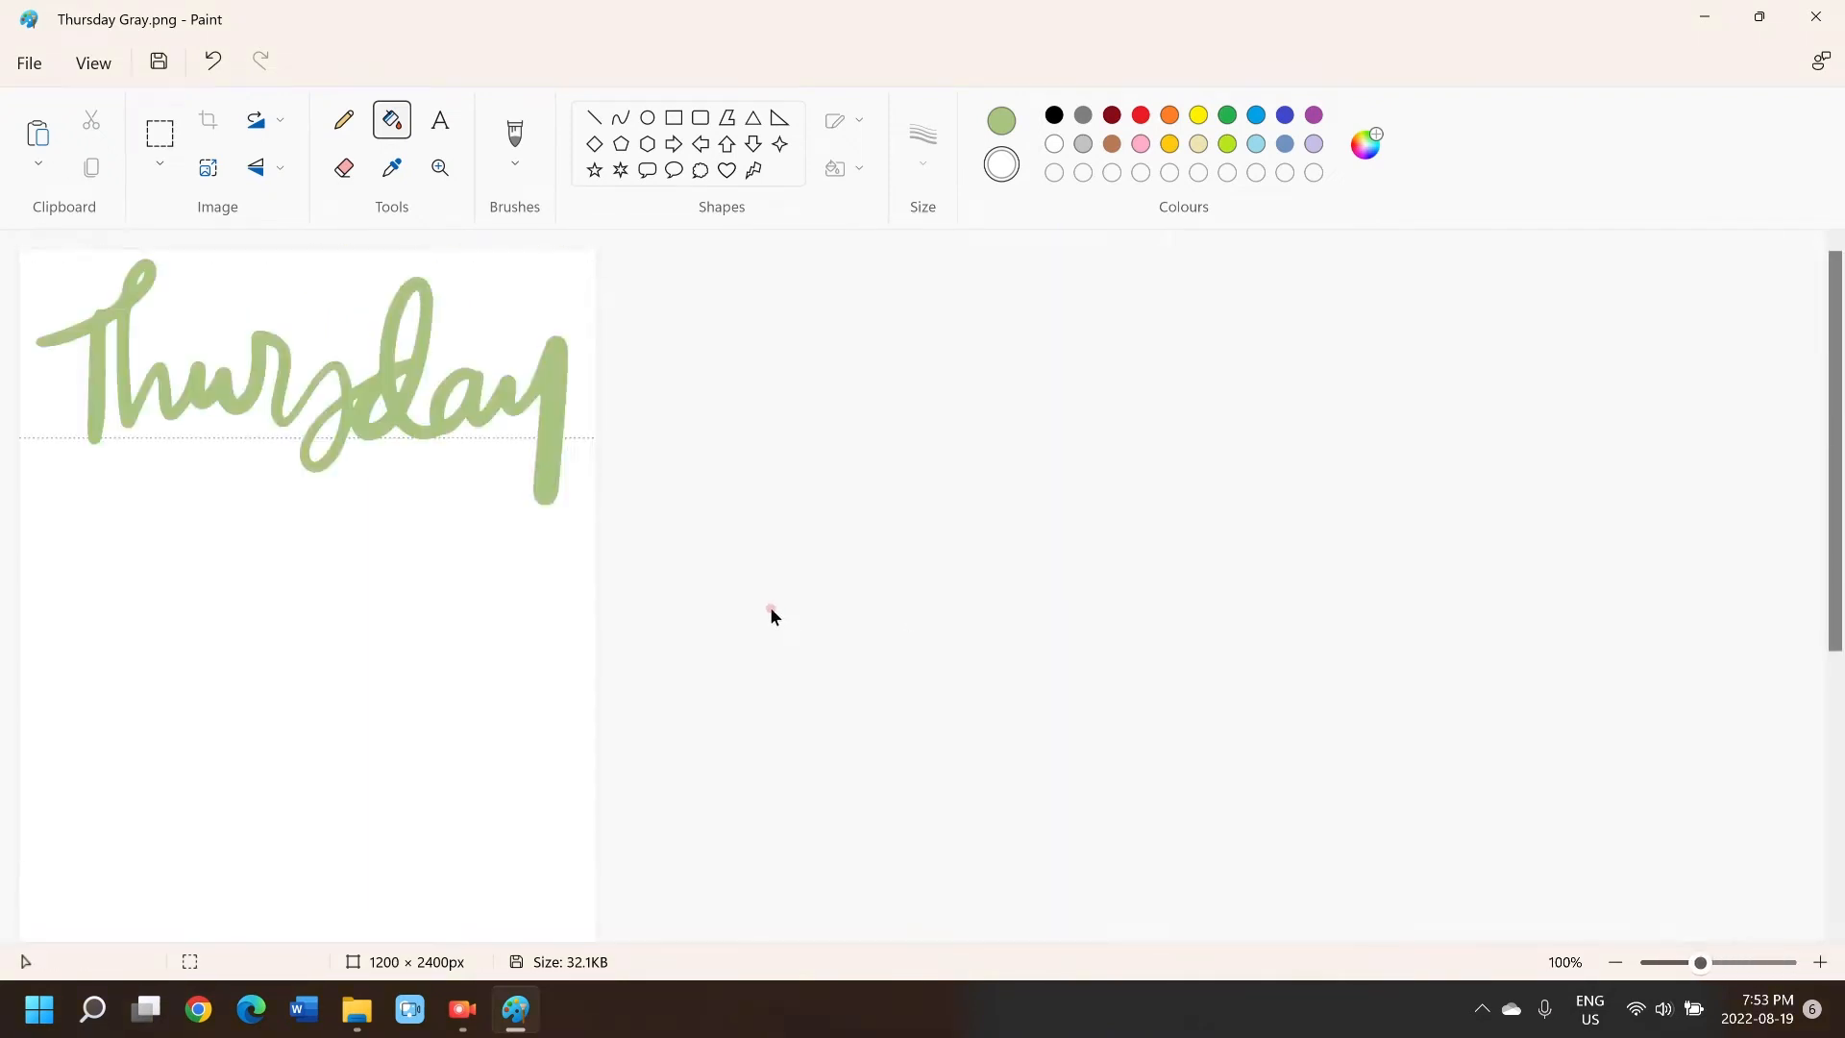
- Save a copy of the recolored card as AEdwards_Thursday_Edited in the AEdwards_4x4JournalCards folder
left_click(30, 63)
left_click(92, 262)
left_click_drag(766, 590, 845, 597)
key("ctrl+a")
type("A")
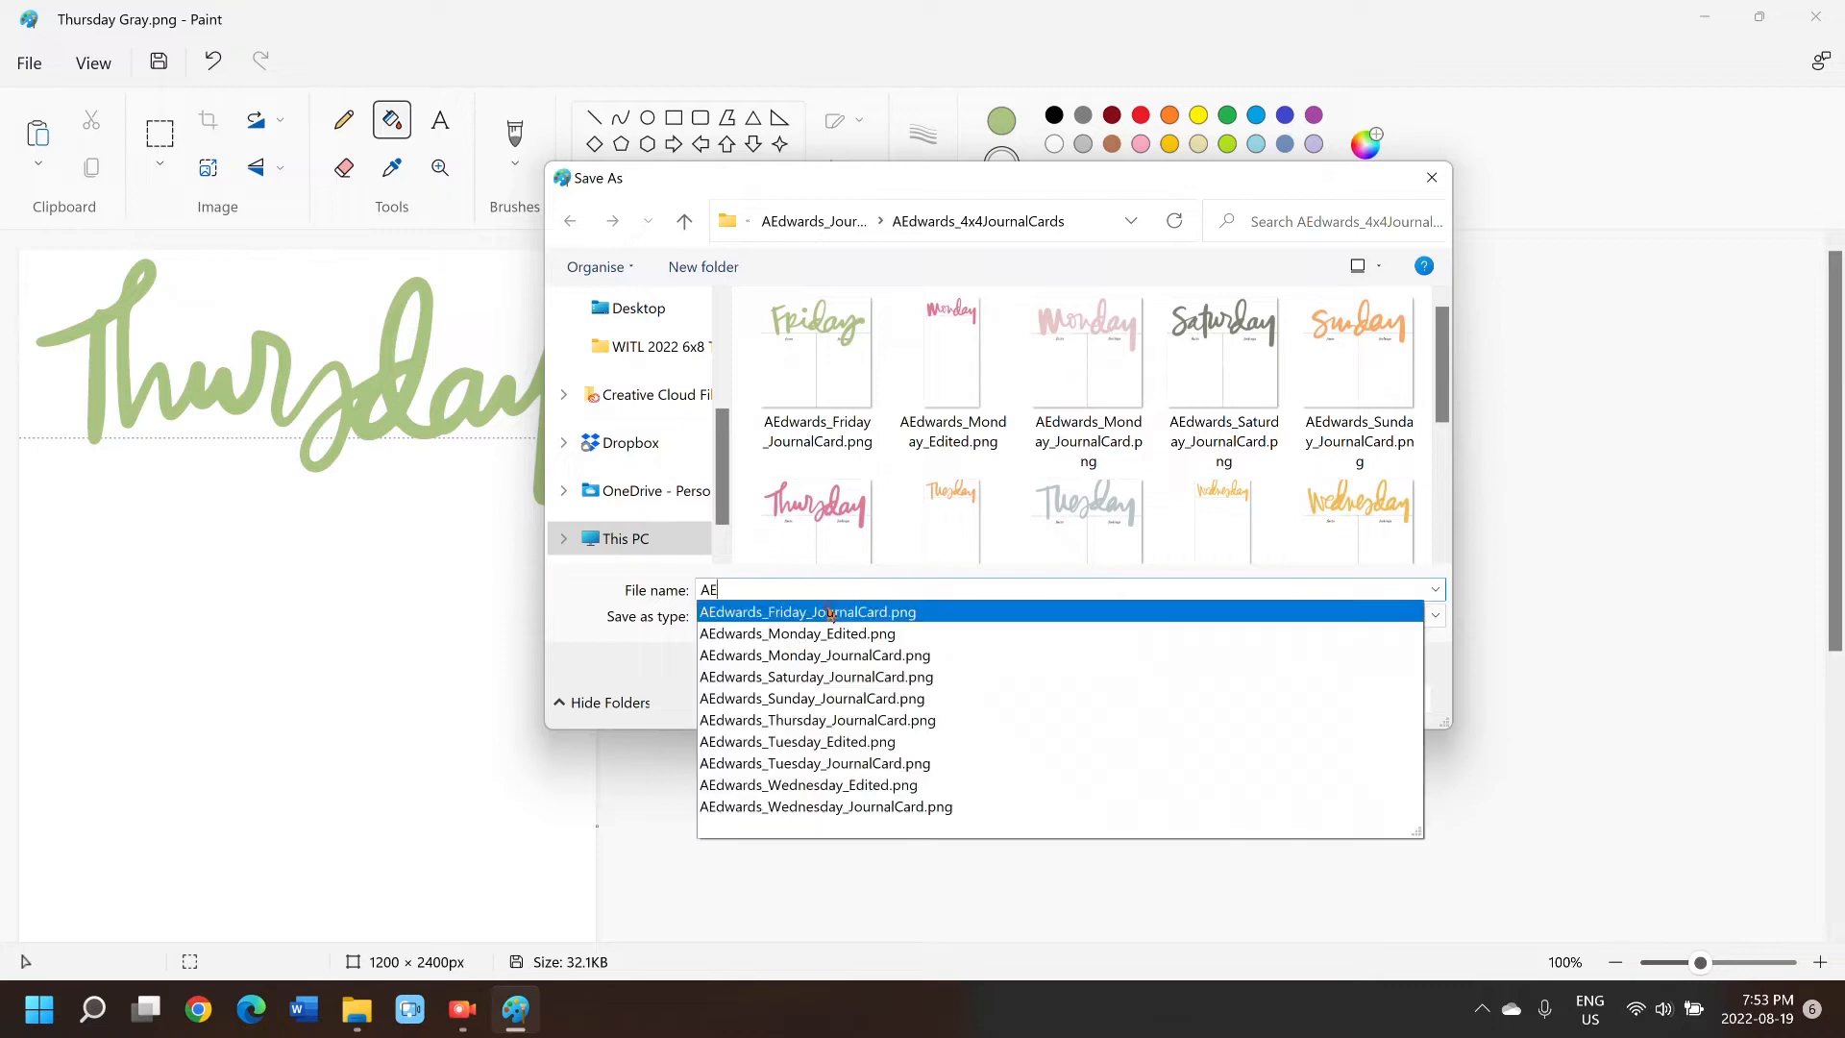
left_click(860, 719)
left_click_drag(894, 590, 911, 589)
key("BackSpace")
key("BackSpace")
type("Edited")
key("Return")
left_click(873, 571)
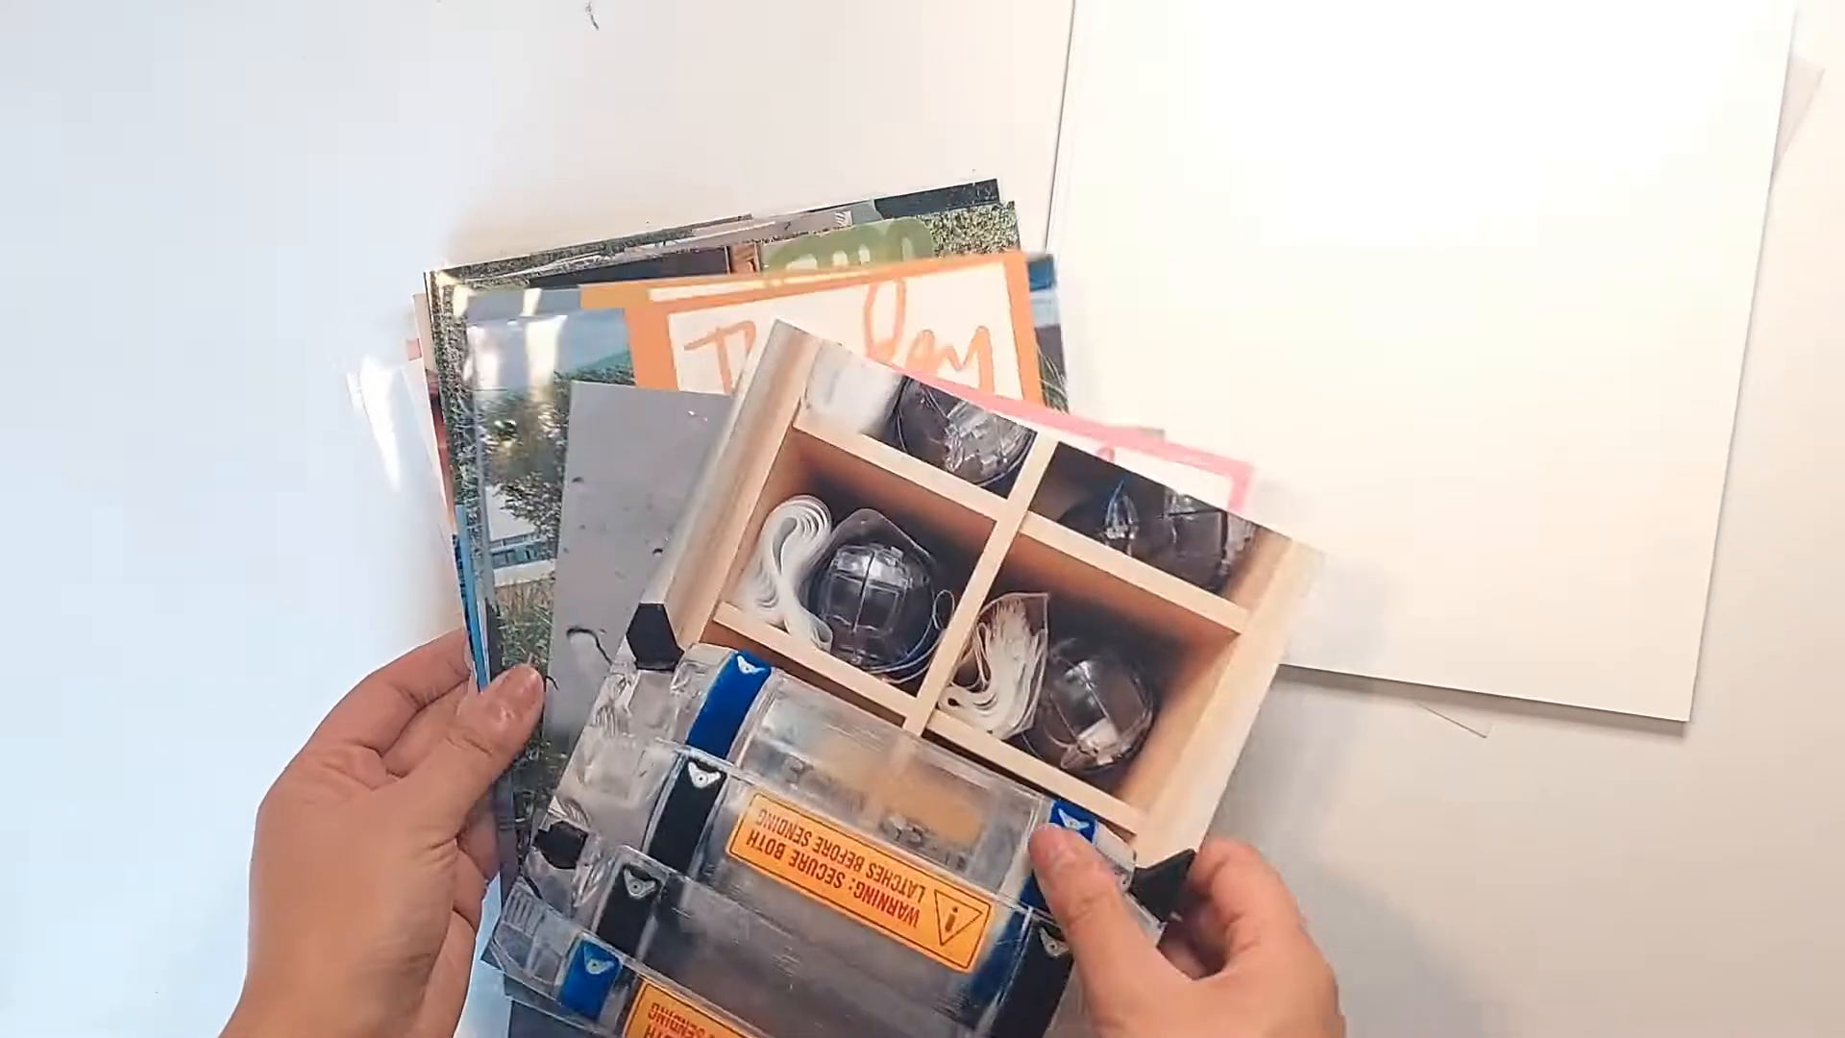